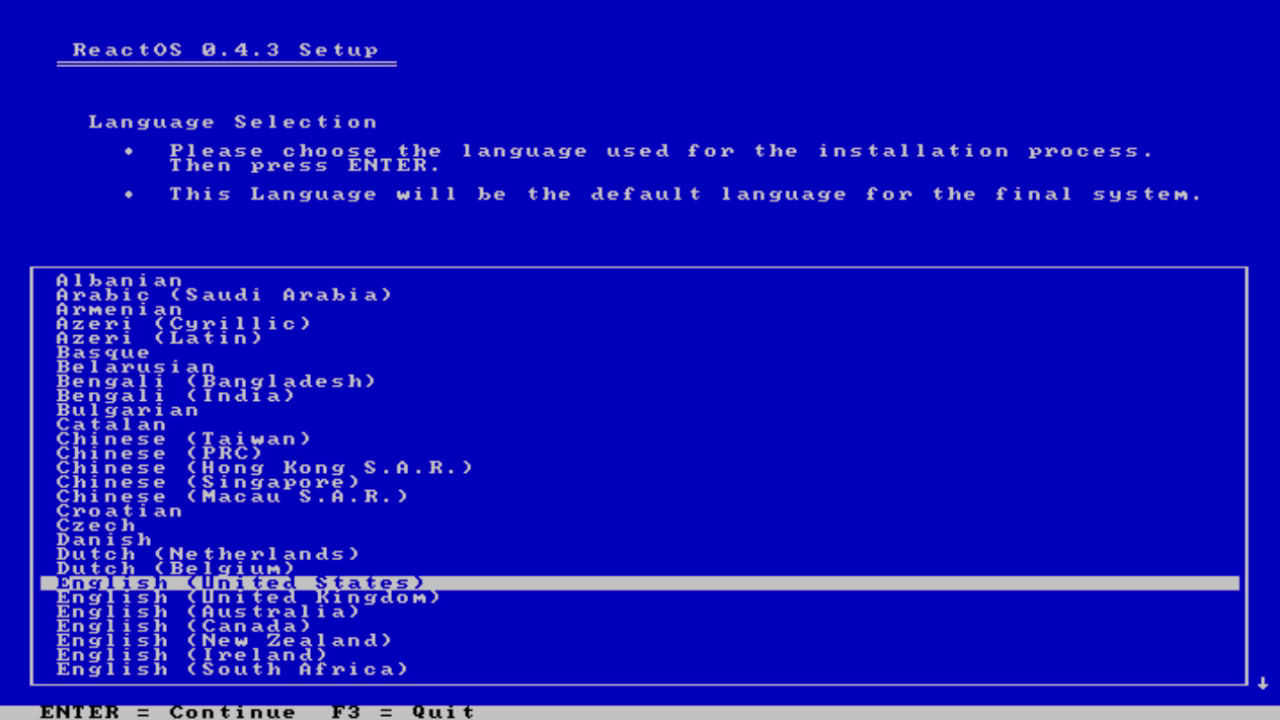
Choose English (United Kingdom) as the setup language, start the ReactOS installation and accept the listed device settings.
{"action": "key", "text": "Down"}
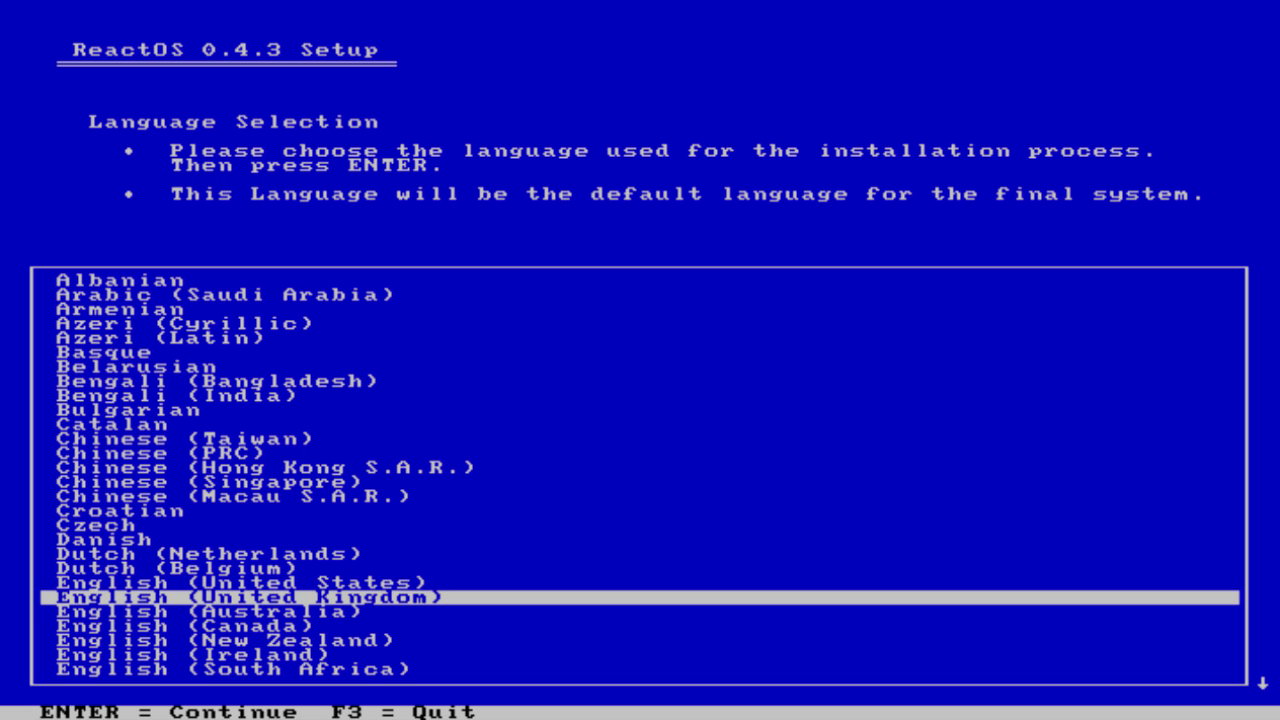
{"action": "key", "text": "Return"}
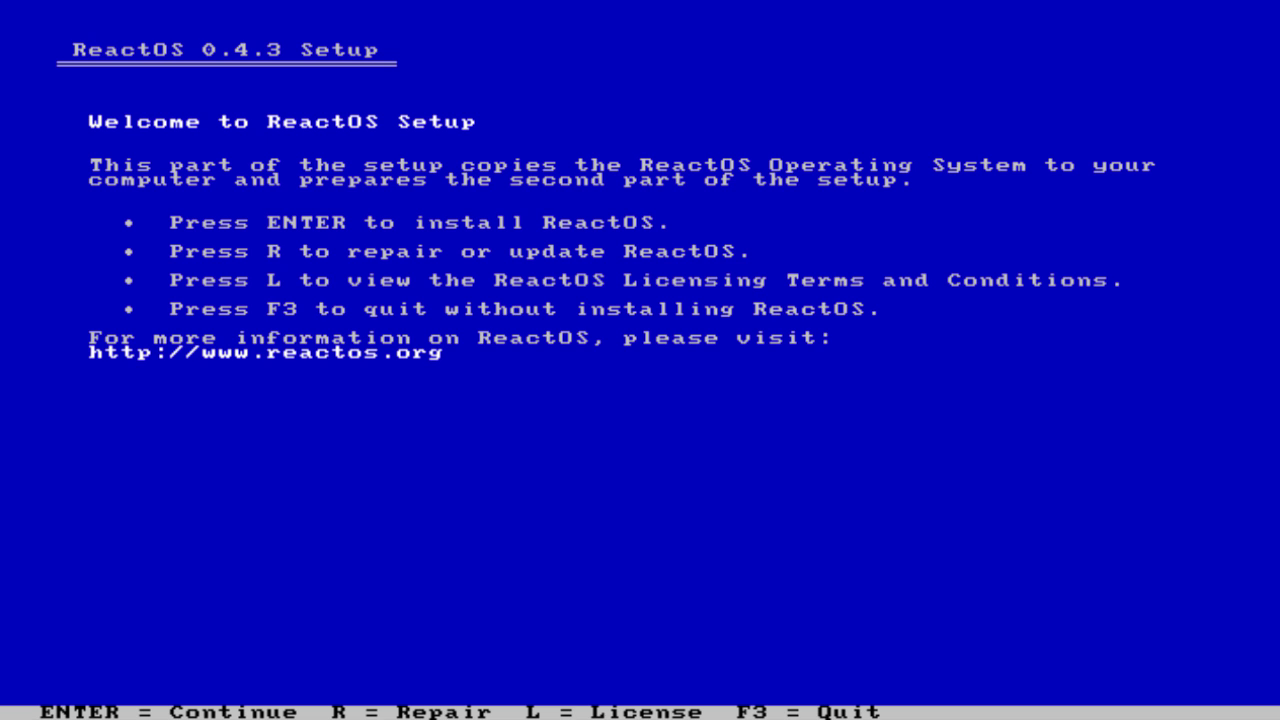
{"action": "key", "text": "Return"}
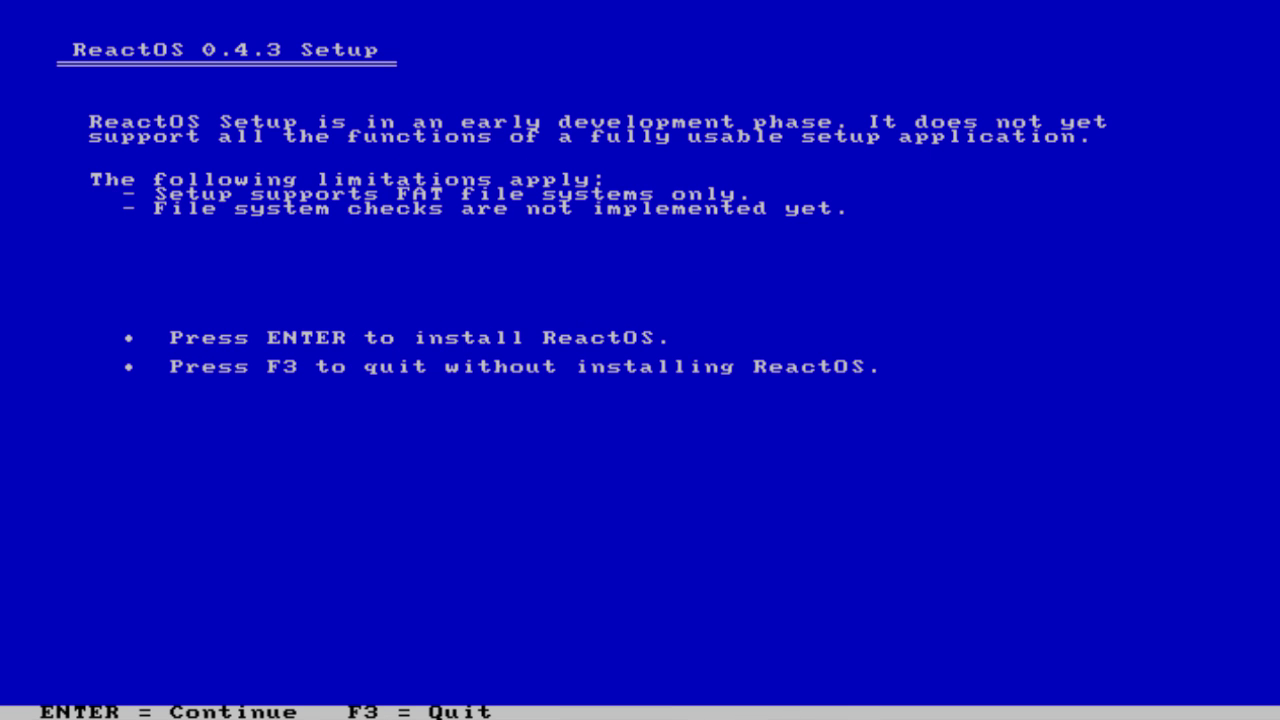
{"action": "key", "text": "Return"}
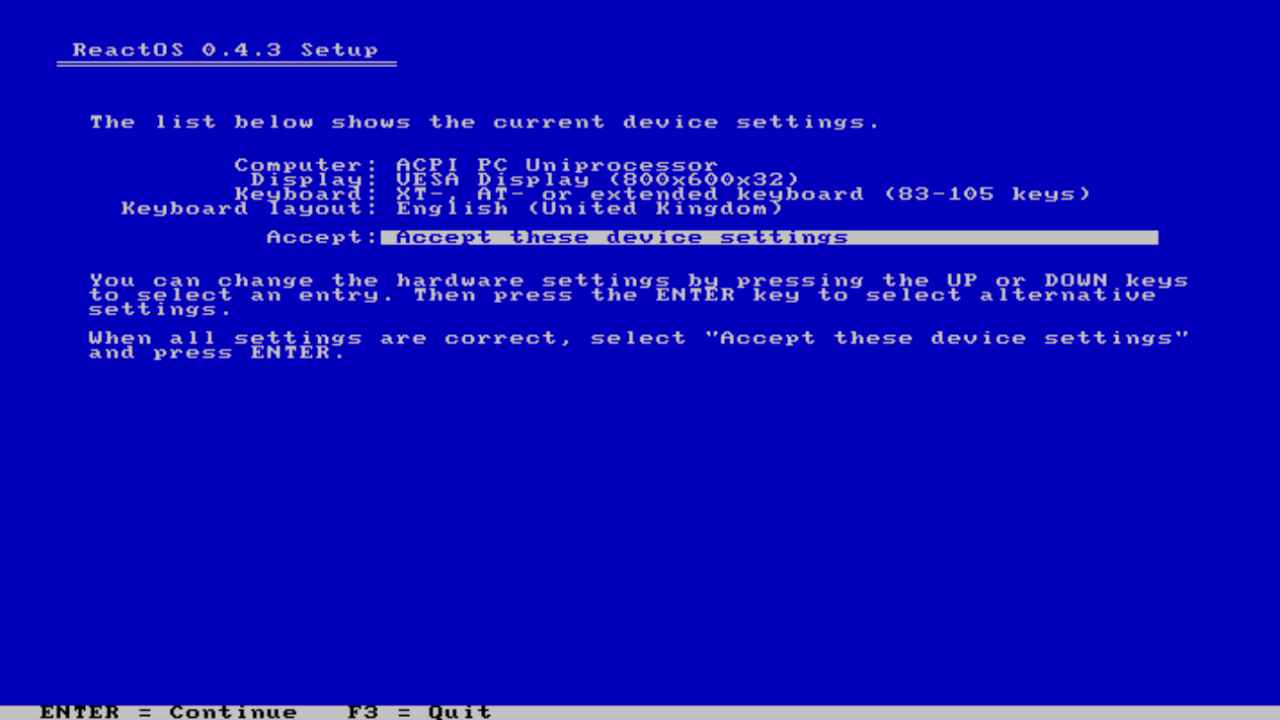
{"action": "key", "text": "Return"}
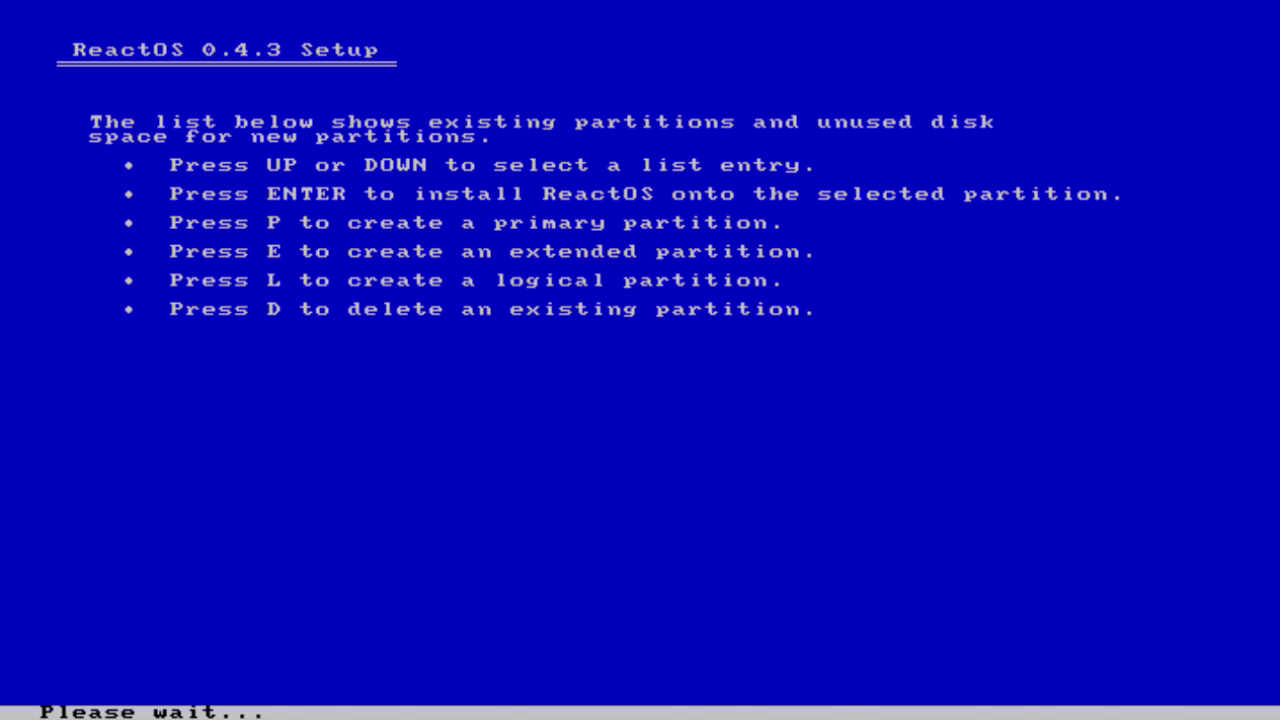
Install onto the selected disk entry and format the new partition as FAT with quick format.
{"action": "key", "text": "Return"}
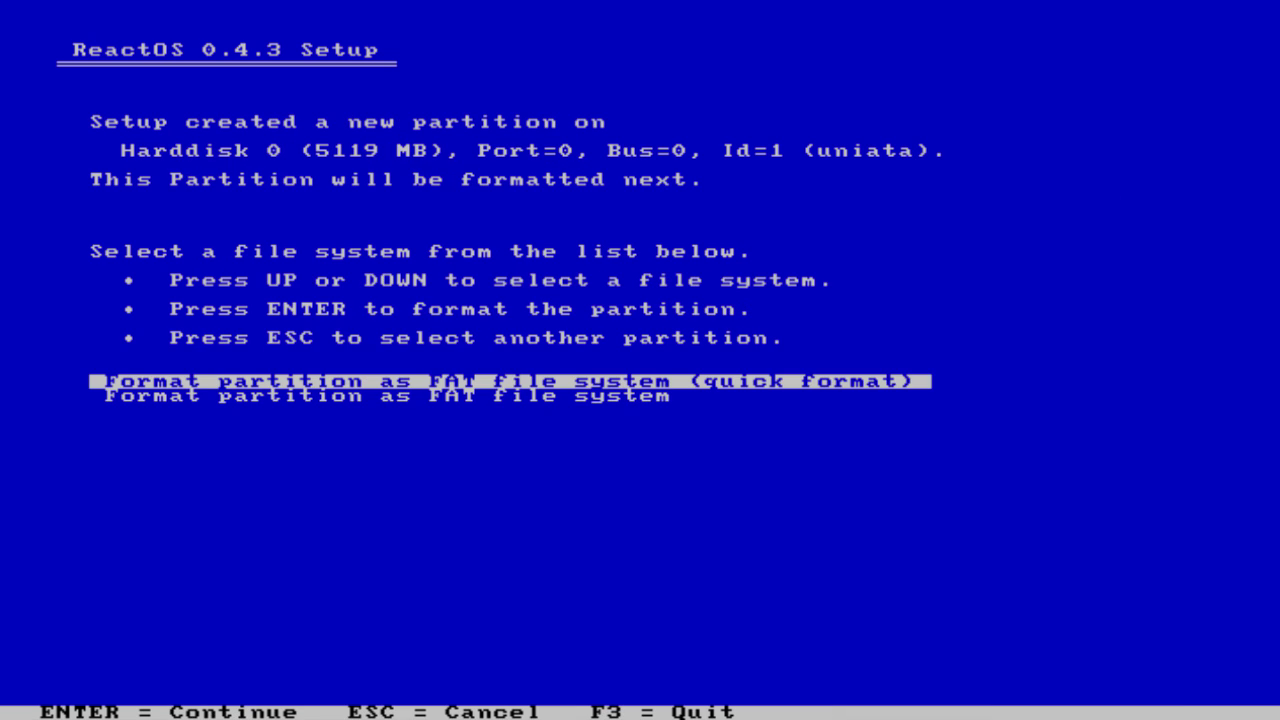
{"action": "key", "text": "Return"}
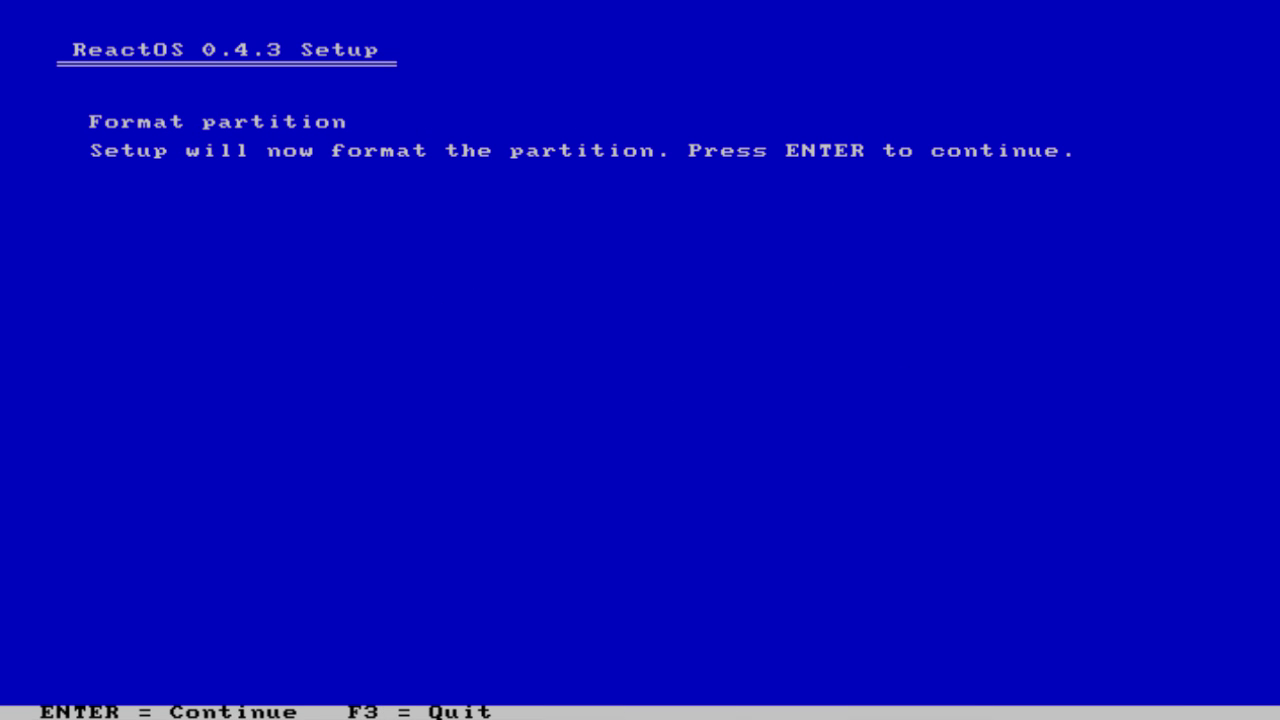
{"action": "key", "text": "Return"}
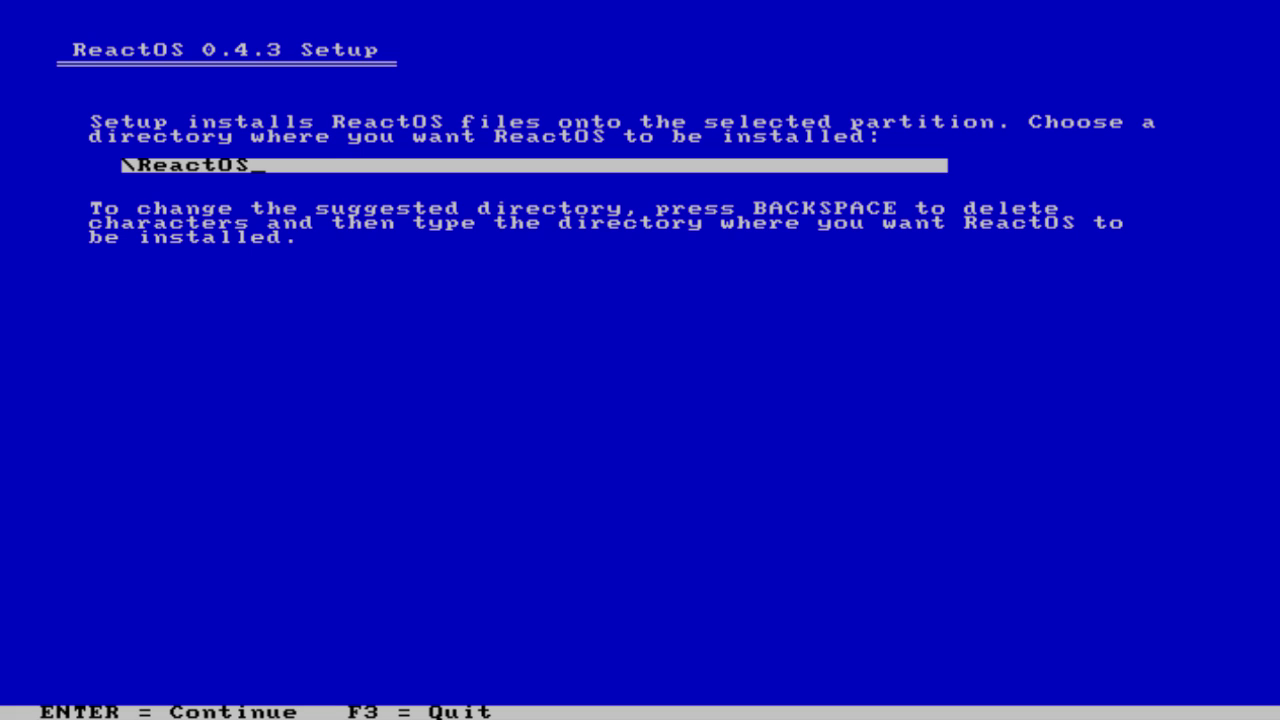
Install ReactOS into \ReactOS with the bootloader on the harddisk (MBR and VBR), and reboot the computer.
{"action": "key", "text": "Return"}
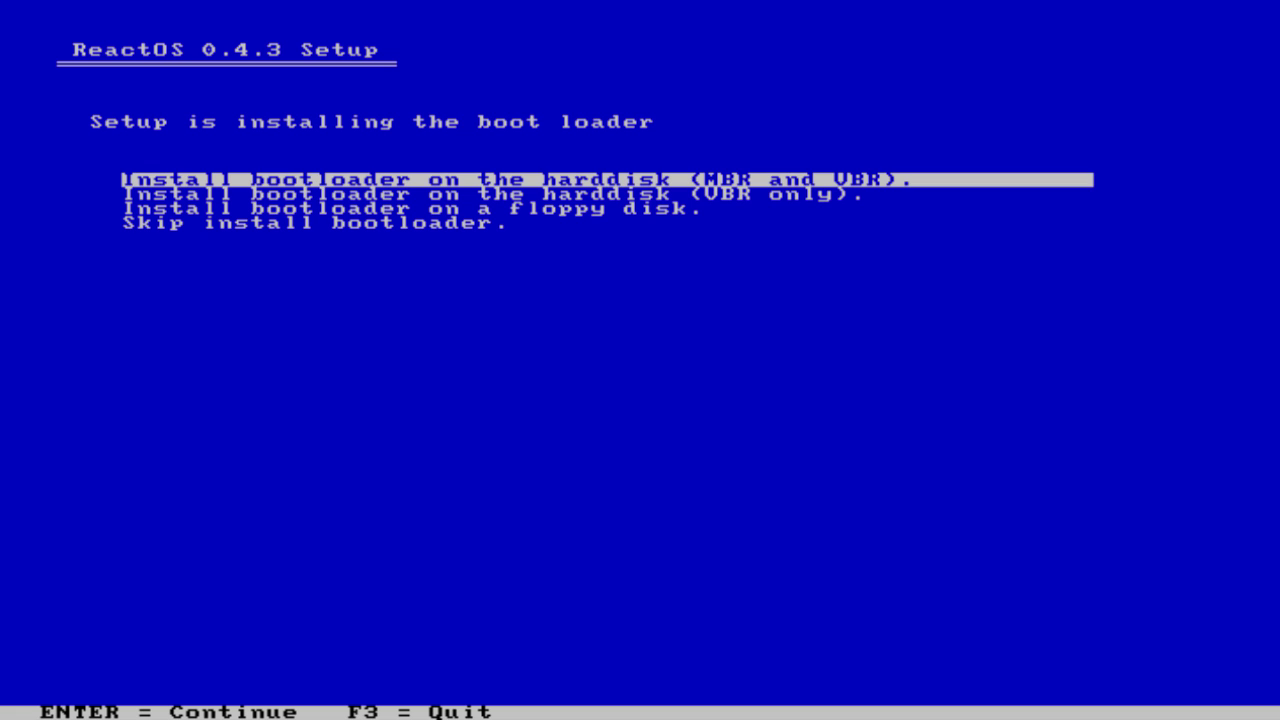
{"action": "key", "text": "Return"}
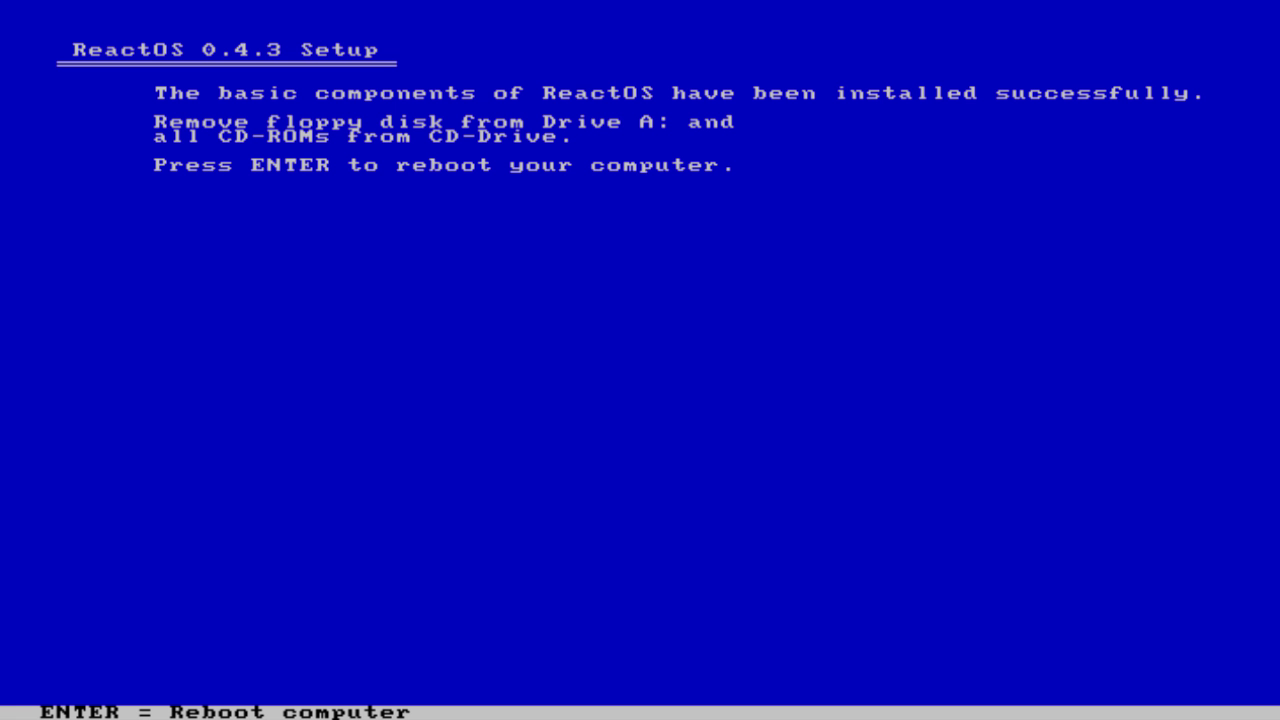
{"action": "key", "text": "Return"}
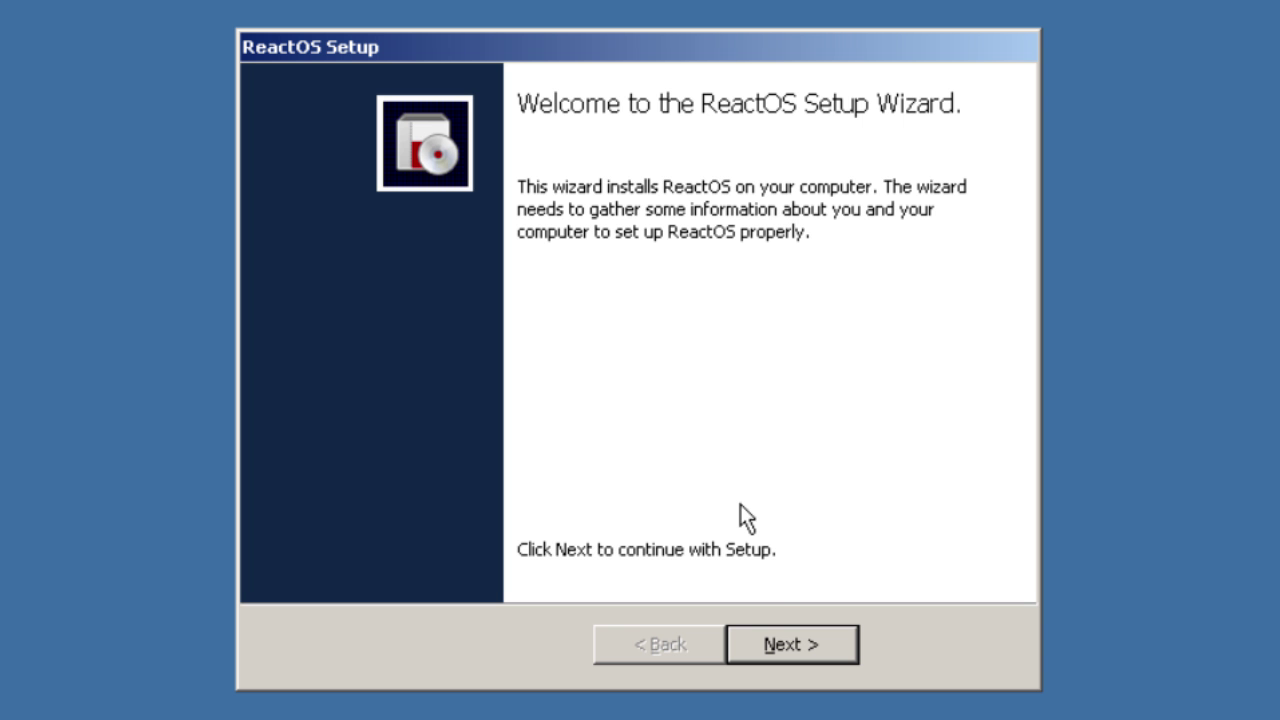
Go through the Setup Wizard up to the date and time page, keeping the default regional, personal and computer details.
{"action": "left_click", "coordinate": [793, 637]}
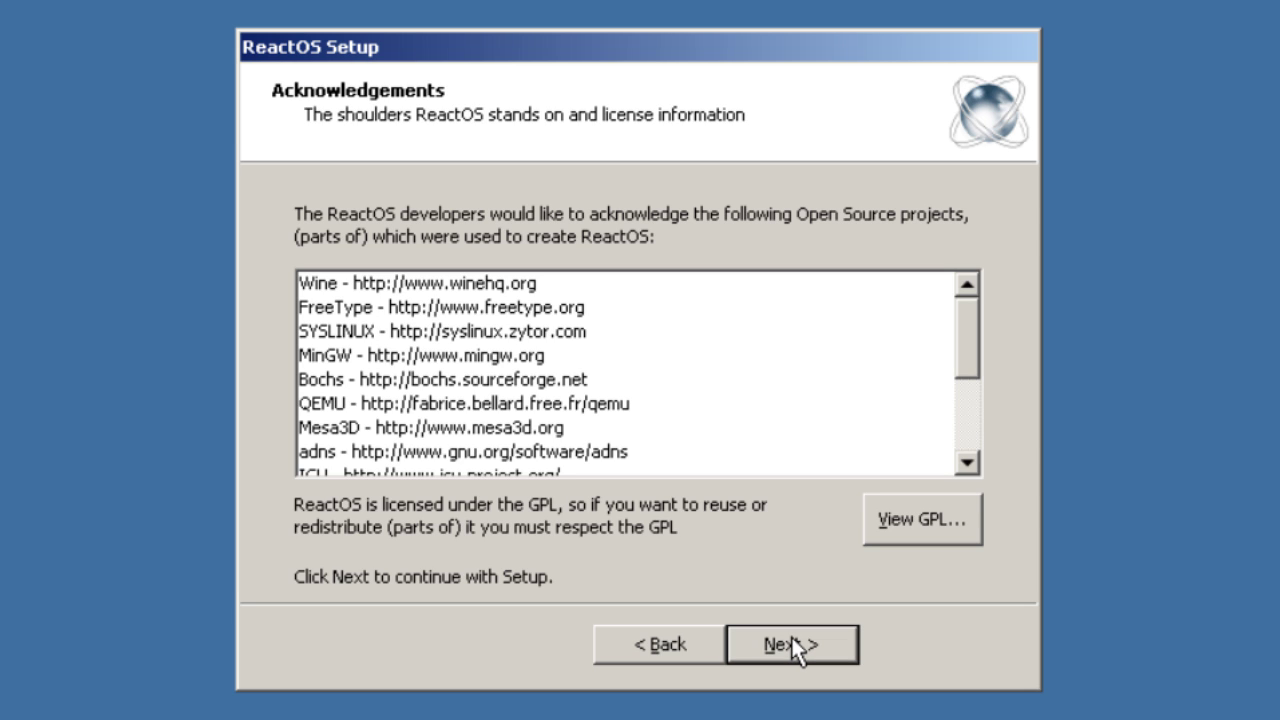
{"action": "left_click", "coordinate": [791, 637]}
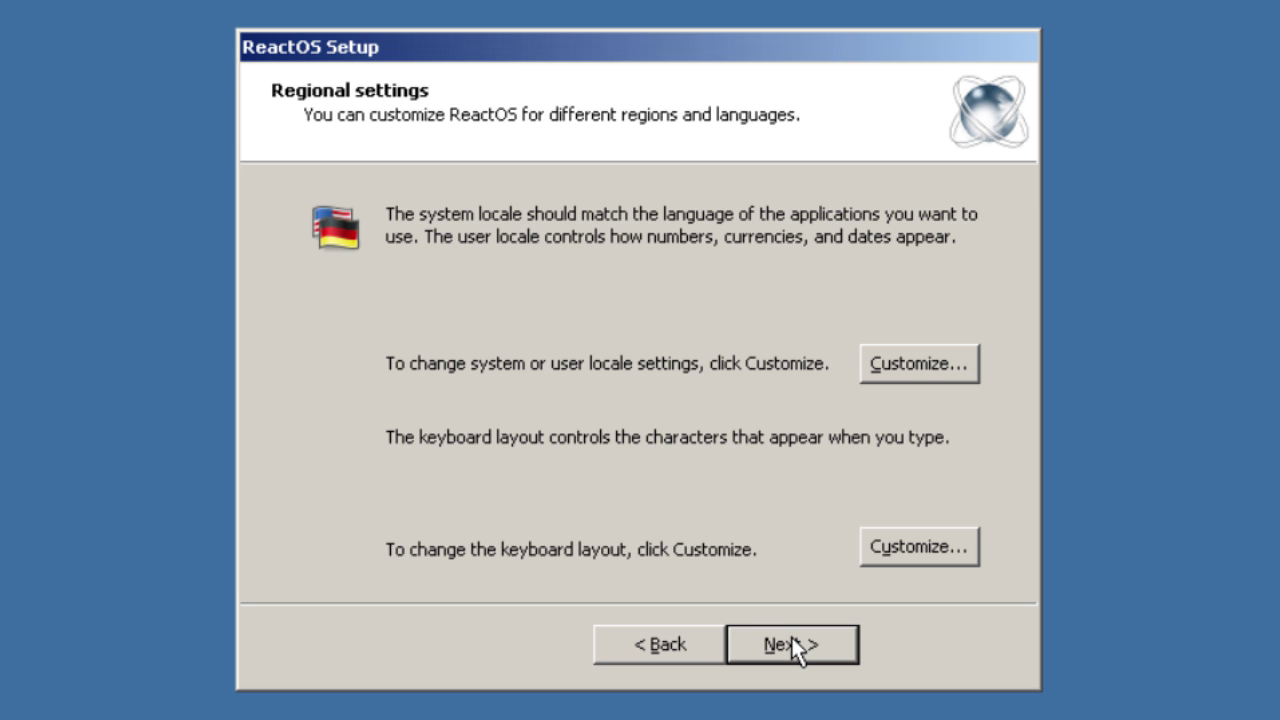
{"action": "left_click", "coordinate": [791, 637]}
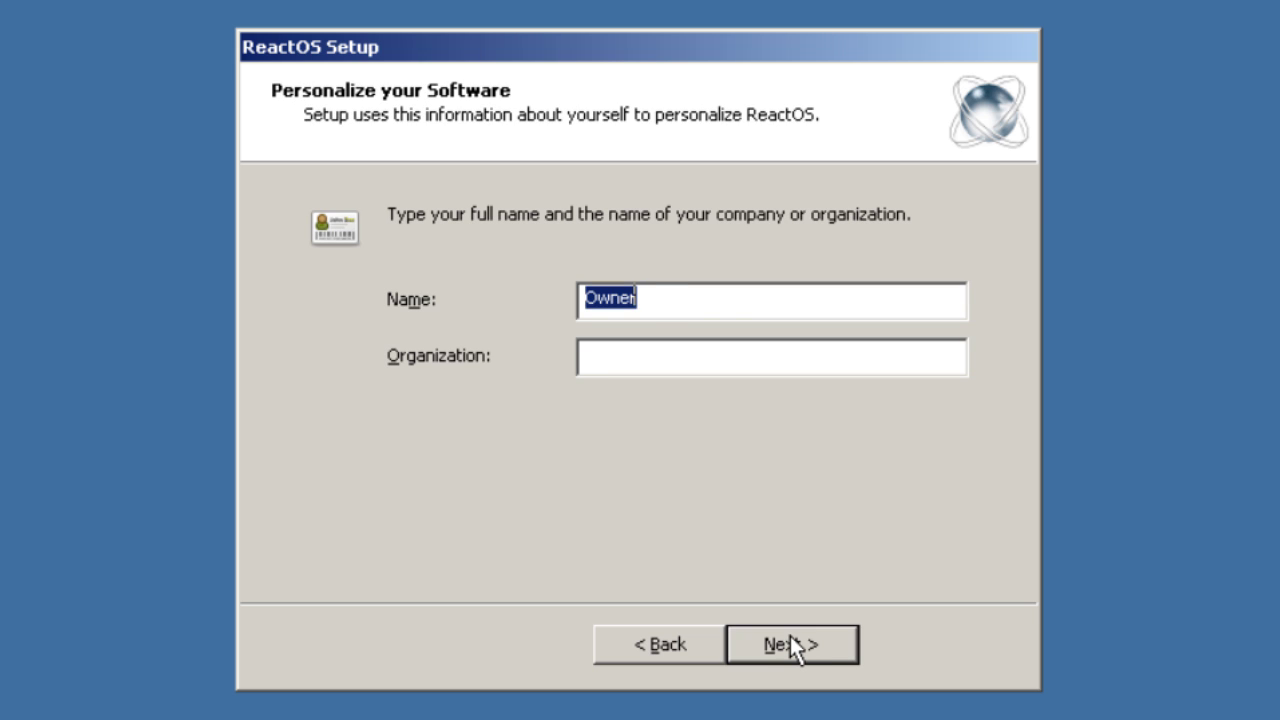
{"action": "left_click", "coordinate": [790, 644]}
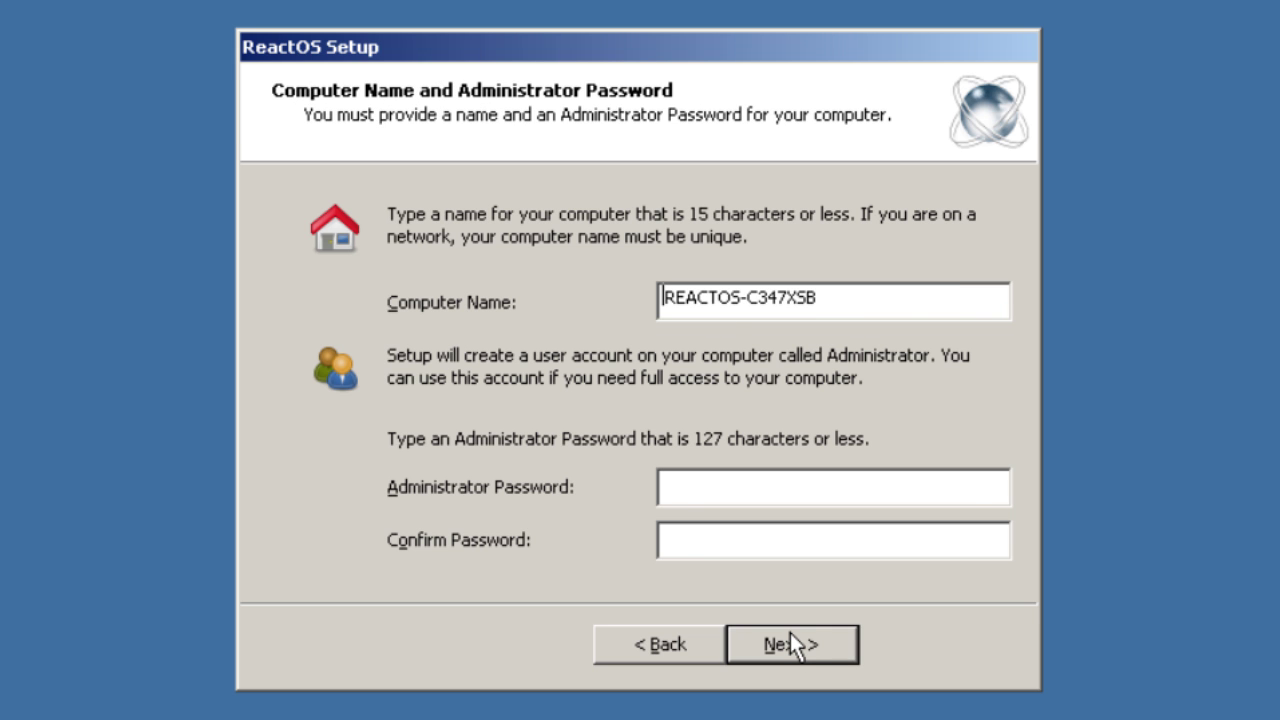
{"action": "left_click", "coordinate": [790, 632]}
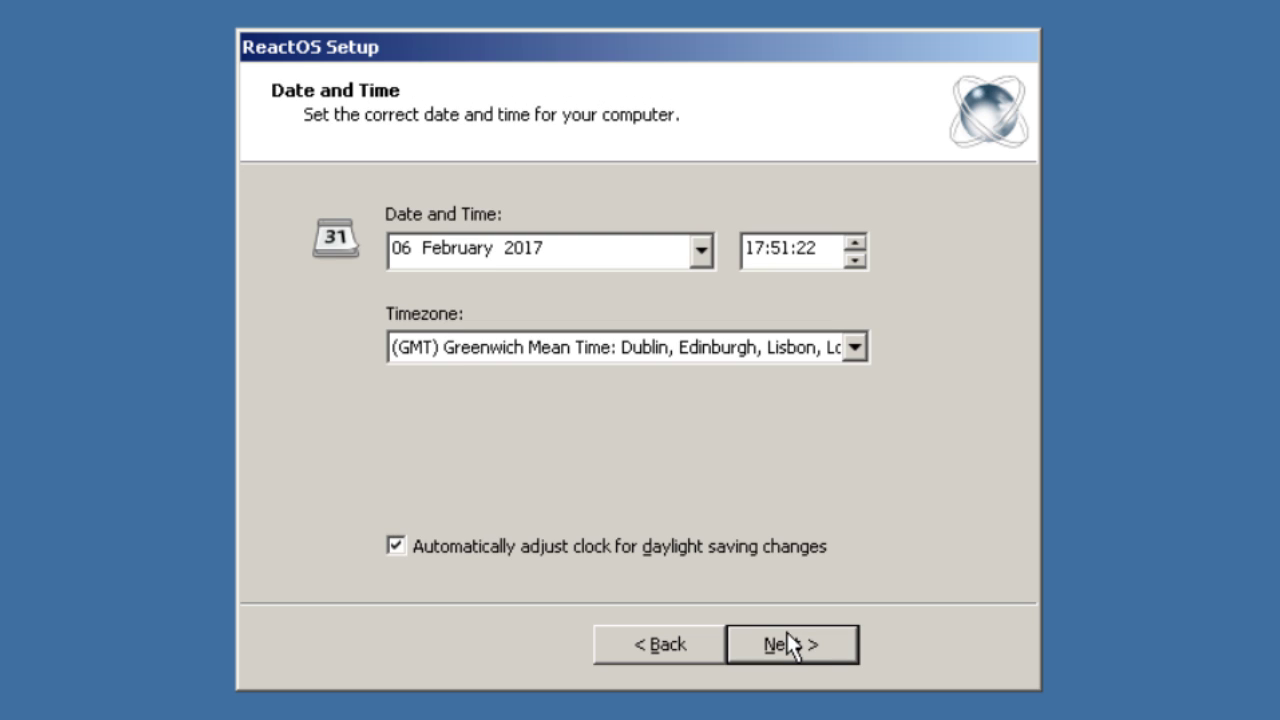
Keep the default date and time, typical network settings and WORKGROUP membership, and finish the setup with a restart.
{"action": "left_click", "coordinate": [790, 644]}
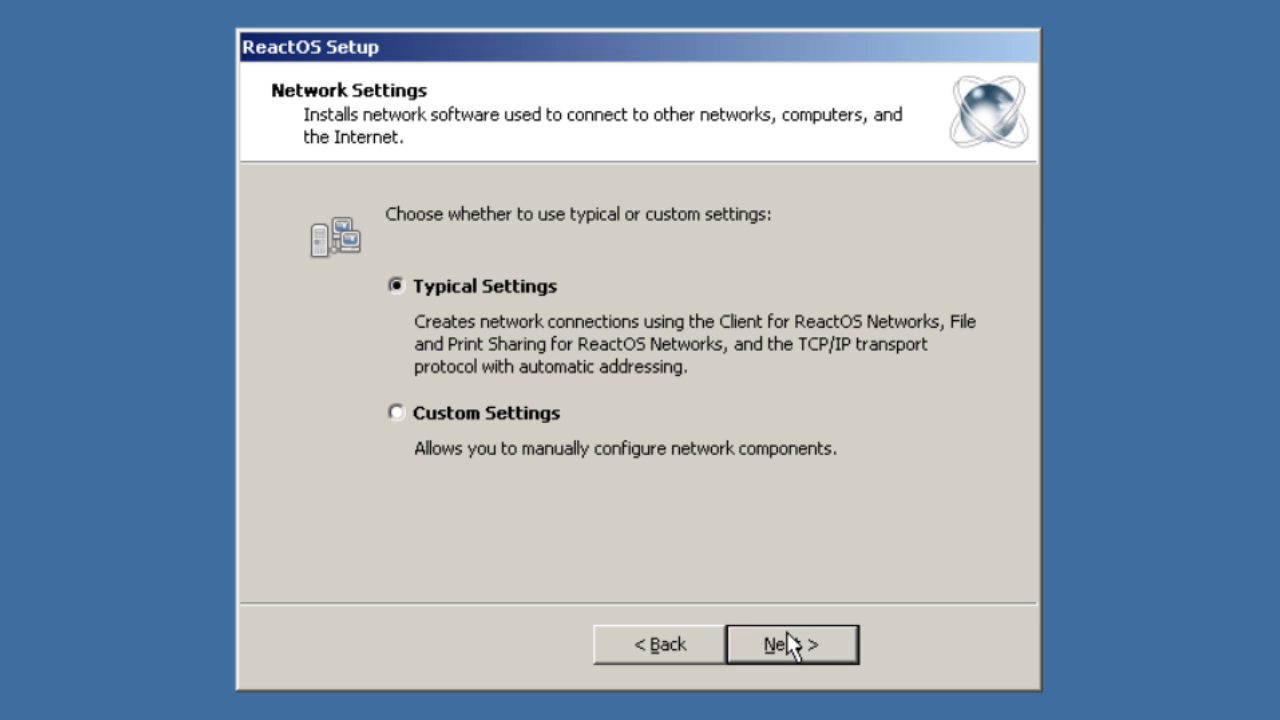
{"action": "left_click", "coordinate": [790, 644]}
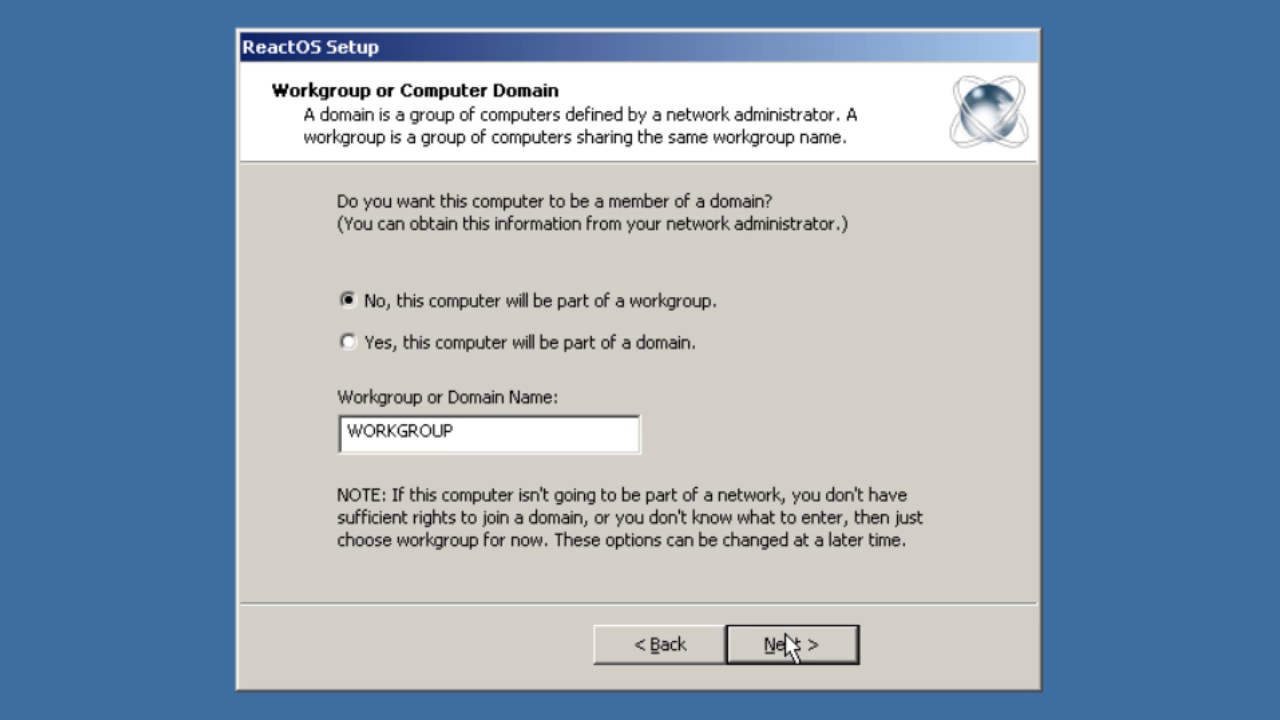
{"action": "left_click", "coordinate": [785, 644]}
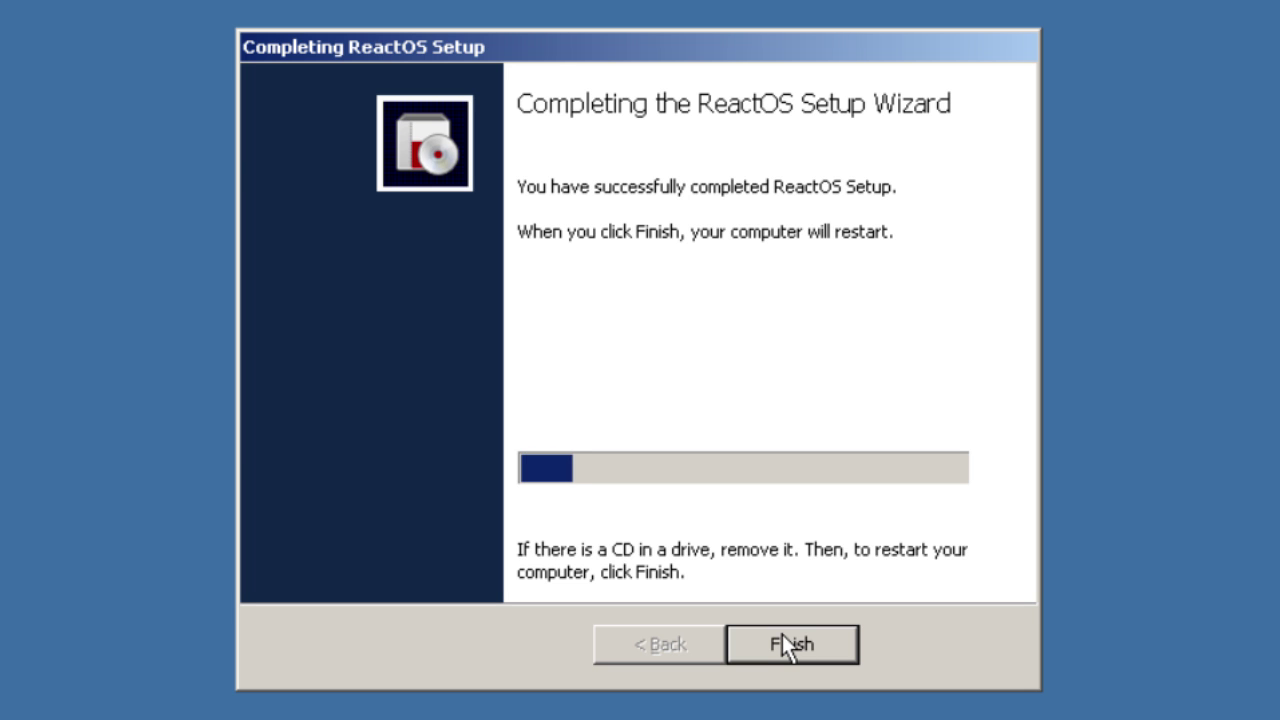
{"action": "left_click", "coordinate": [782, 634]}
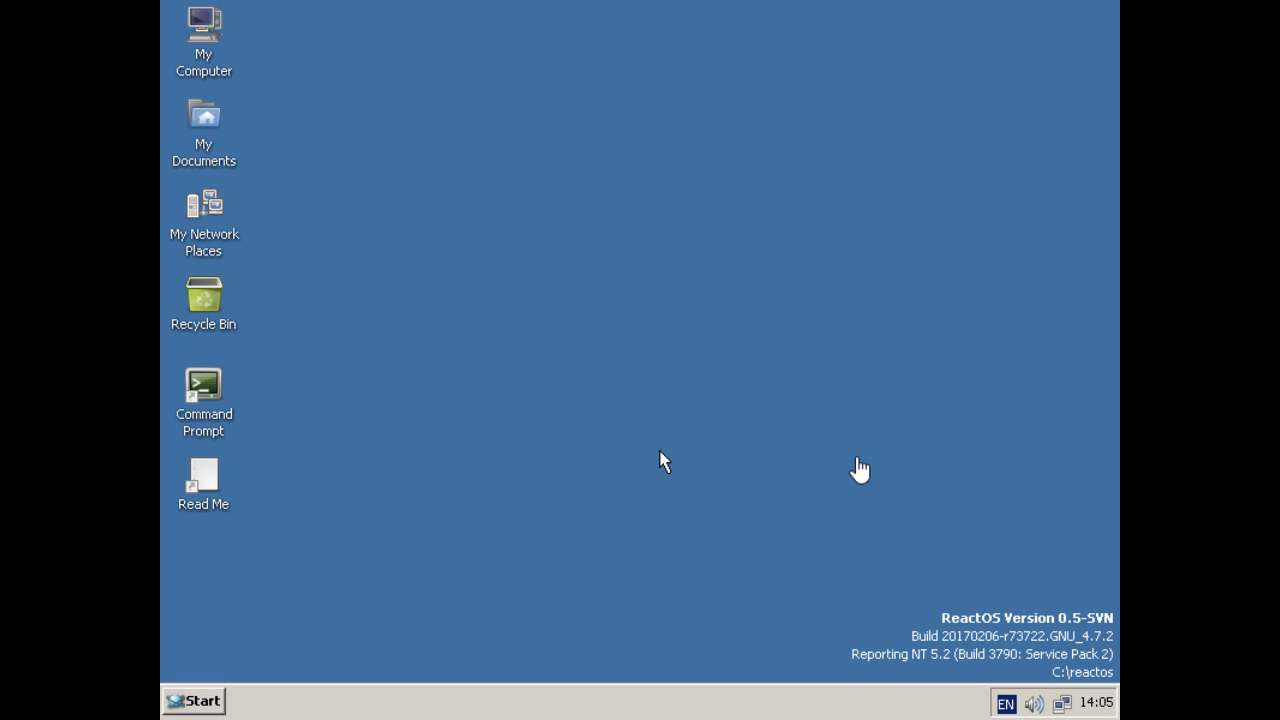
{"action": "left_click", "coordinate": [200, 705]}
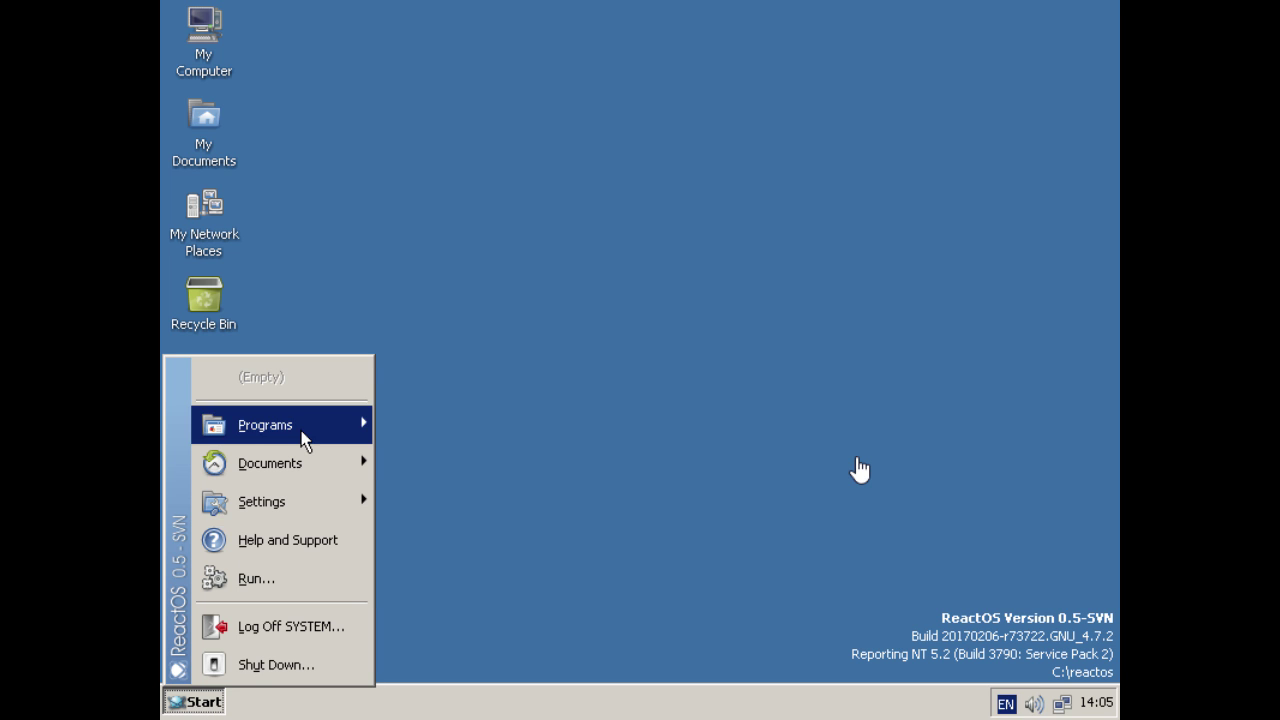
{"action": "mouse_move", "coordinate": [303, 463]}
{"action": "left_click", "coordinate": [205, 703]}
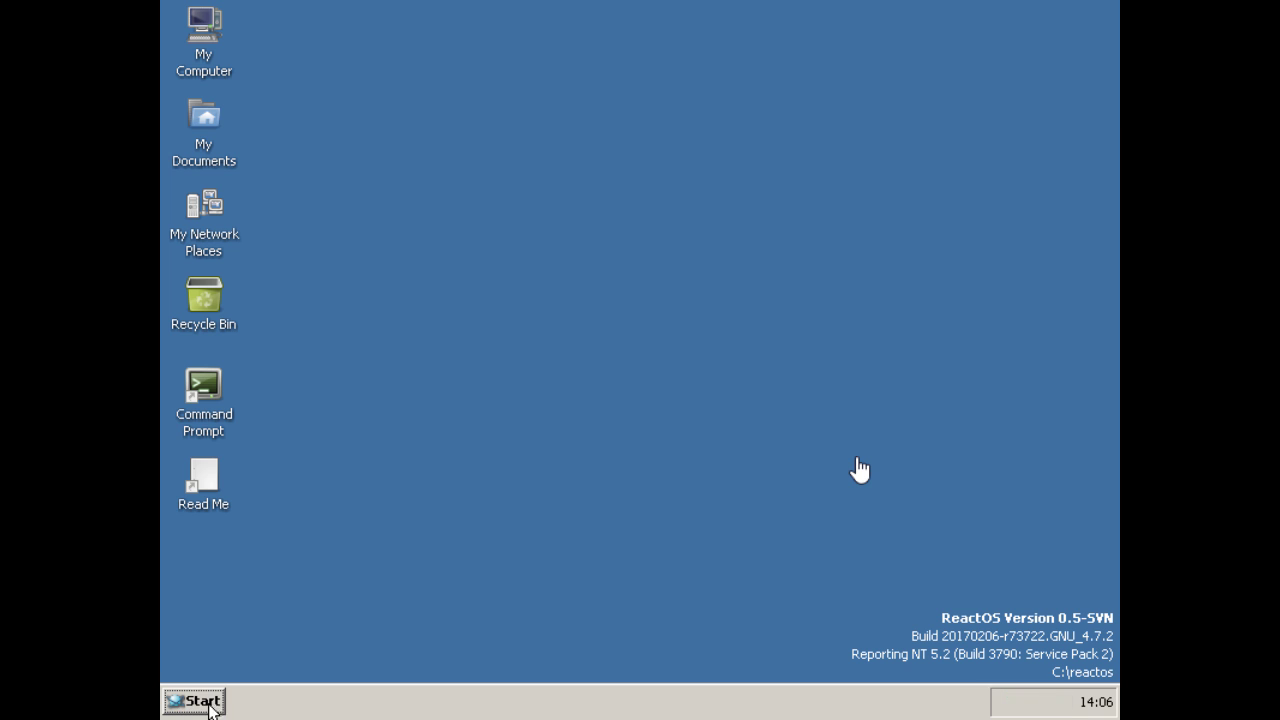
Open the desktop's display properties, bring the whole dialog into view and check the advanced appearance options.
{"action": "right_click", "coordinate": [886, 560]}
{"action": "left_click", "coordinate": [971, 703]}
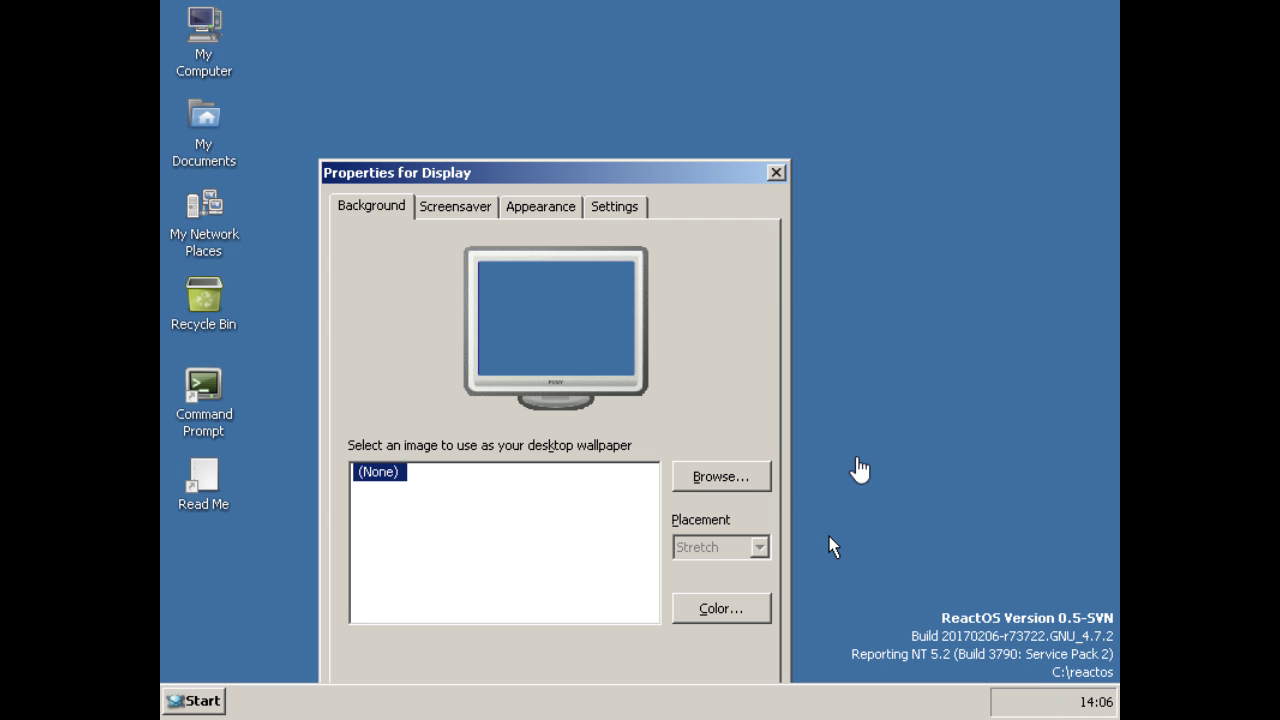
{"action": "left_click_drag", "start_coordinate": [606, 172], "coordinate": [641, 47]}
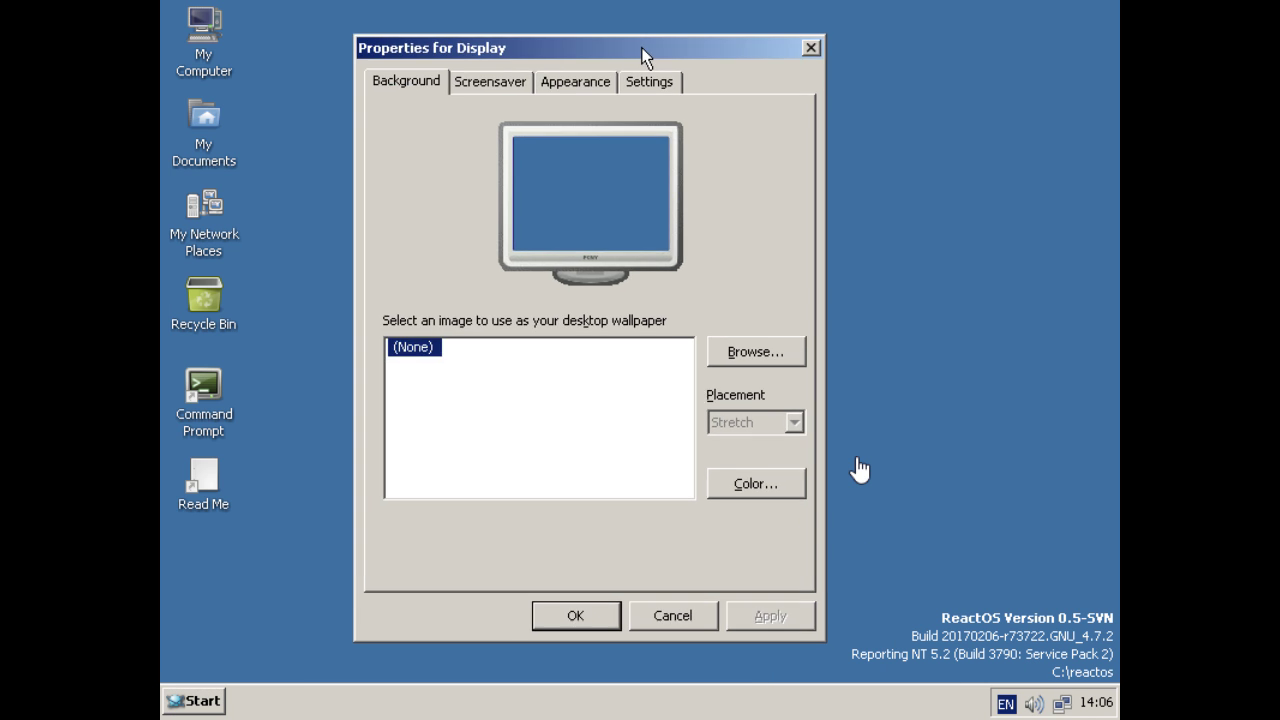
{"action": "left_click", "coordinate": [583, 86]}
{"action": "left_click", "coordinate": [745, 469]}
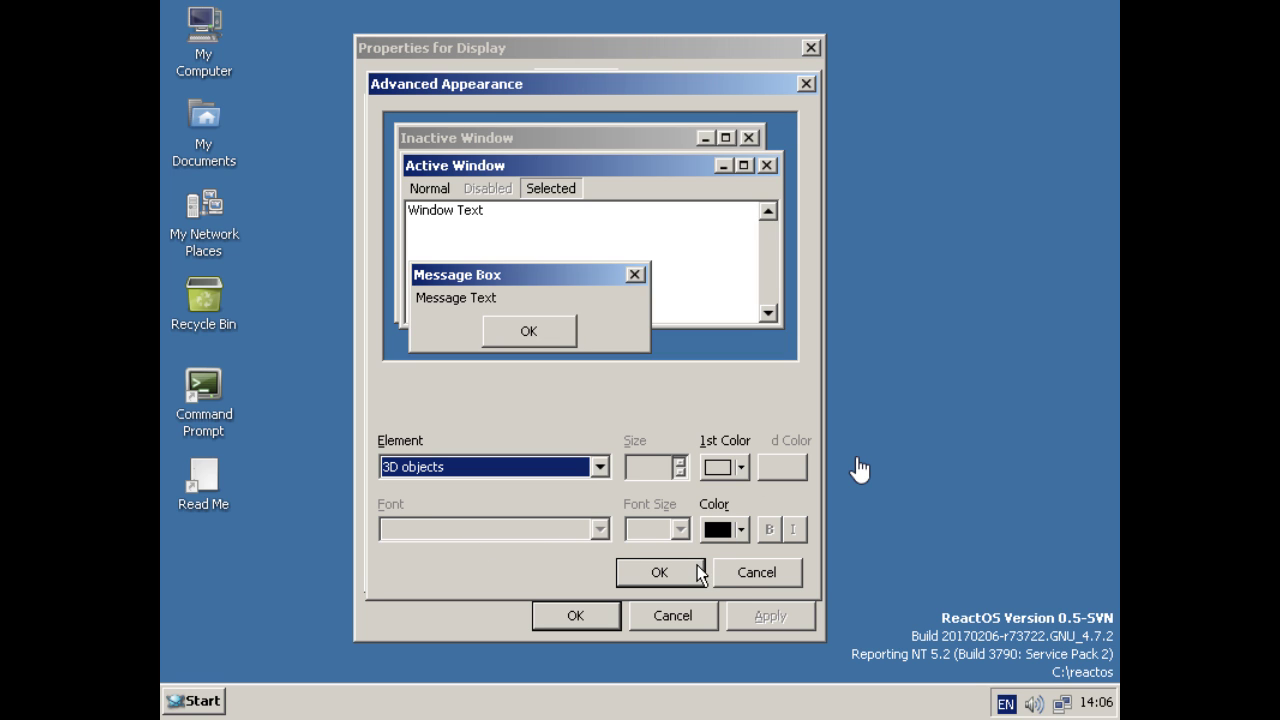
{"action": "left_click", "coordinate": [751, 578]}
Apply the Lautus visual style and check how the Start menu looks with it.
{"action": "left_click", "coordinate": [506, 400]}
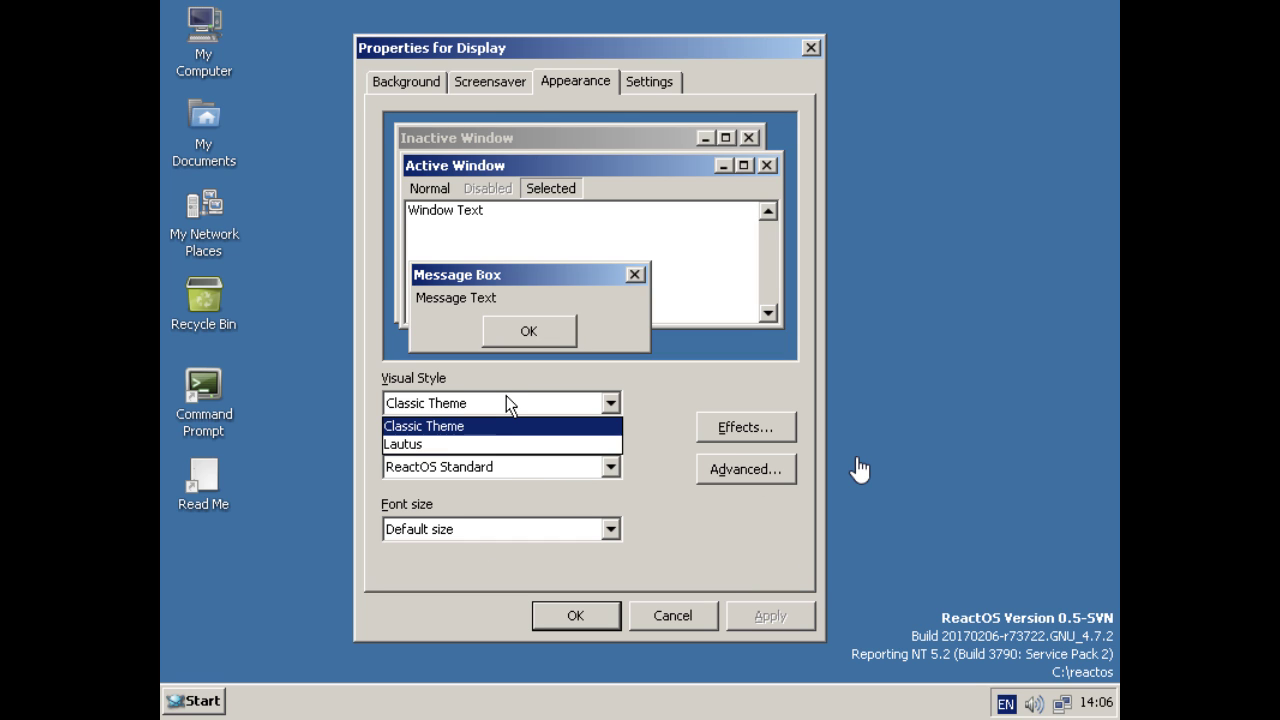
{"action": "left_click", "coordinate": [489, 444]}
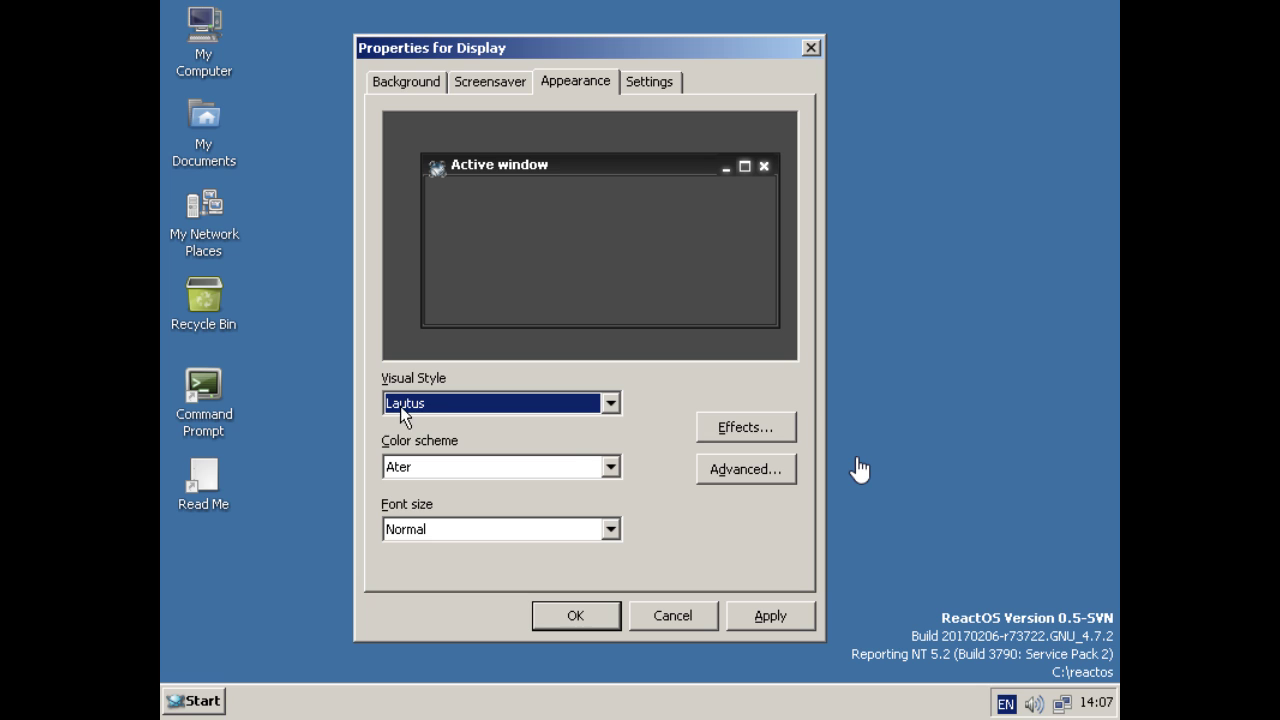
{"action": "left_click", "coordinate": [768, 619]}
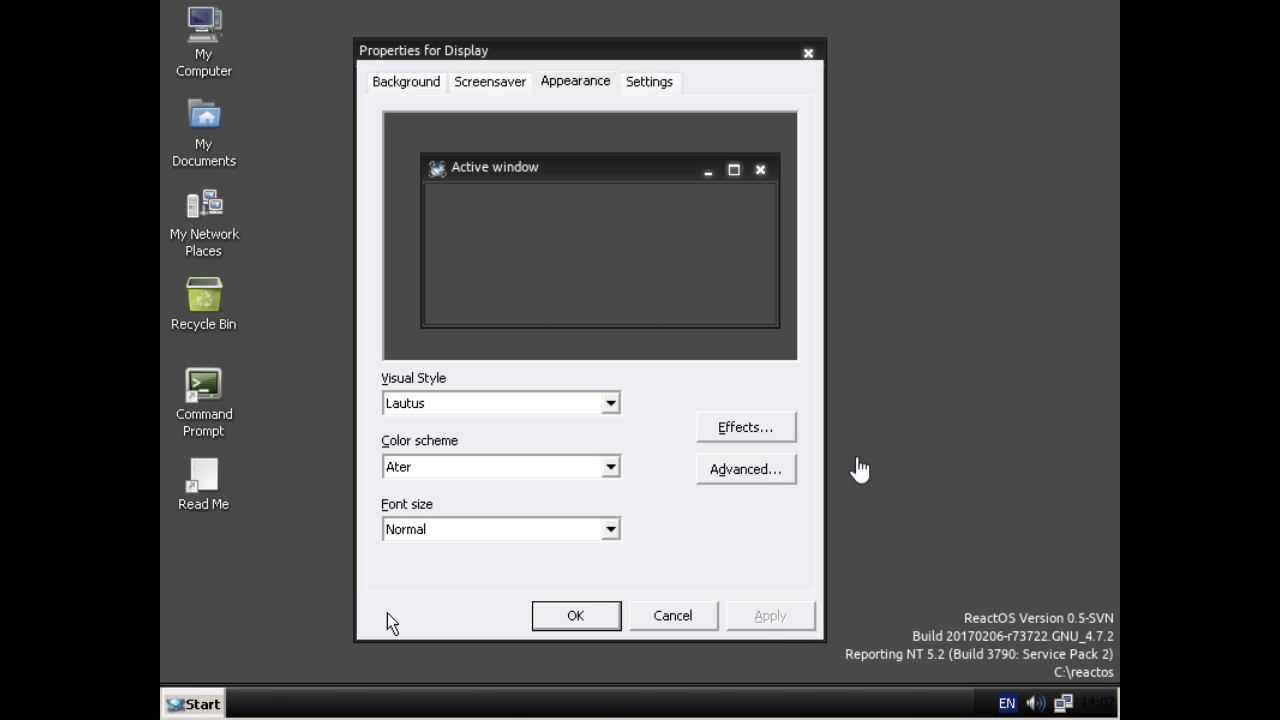
{"action": "left_click", "coordinate": [190, 704]}
{"action": "left_click", "coordinate": [205, 706]}
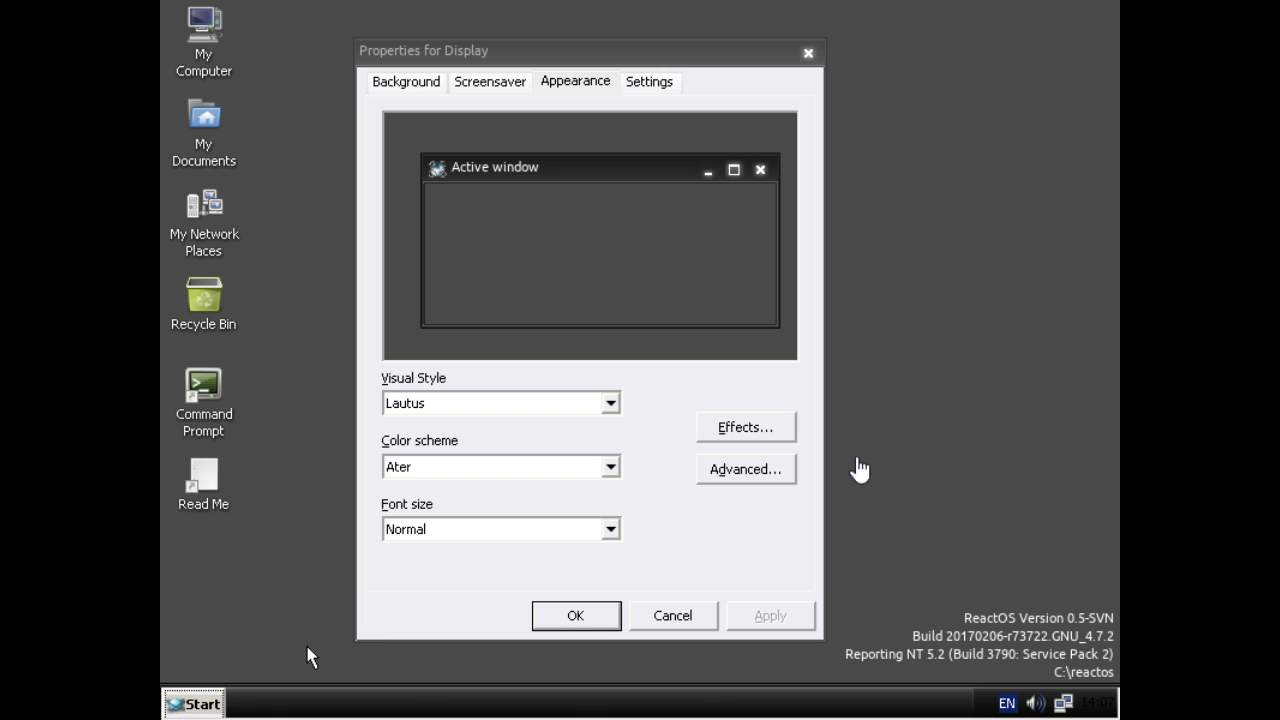
Switch the visual style back to Classic Theme and check the available font sizes.
{"action": "left_click", "coordinate": [422, 474]}
{"action": "left_click", "coordinate": [446, 408]}
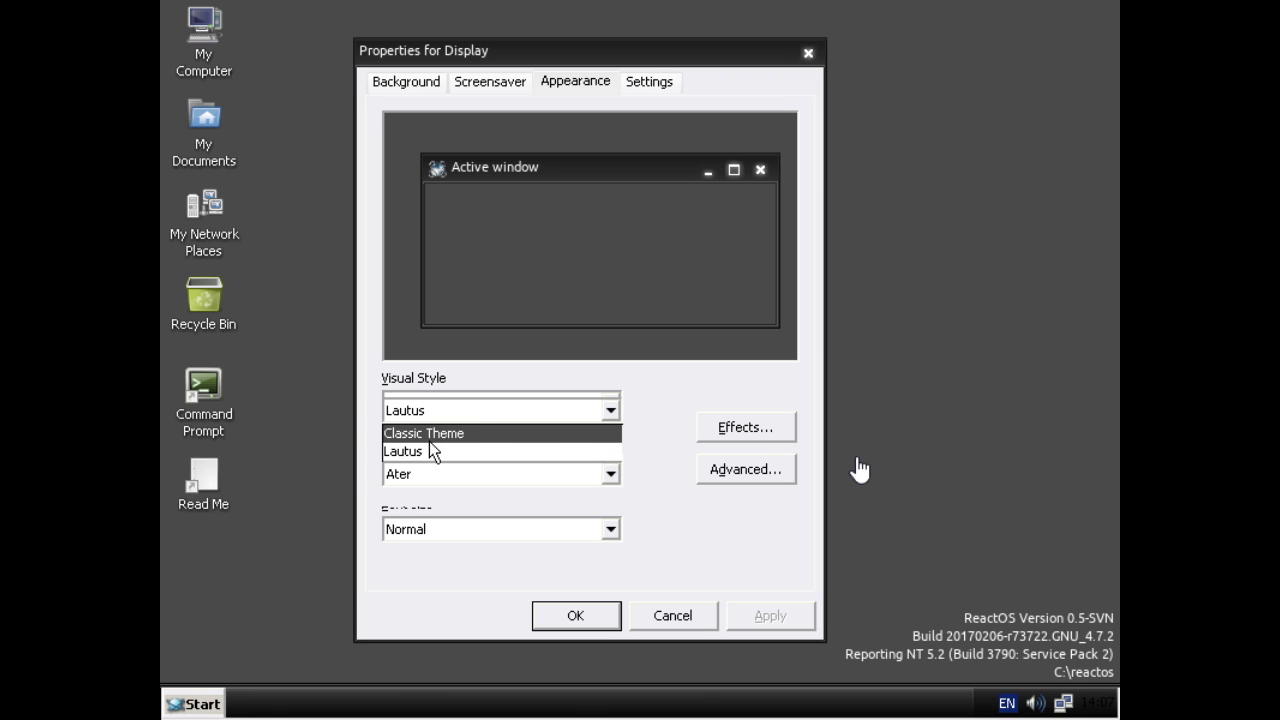
{"action": "left_click", "coordinate": [430, 436]}
{"action": "left_click", "coordinate": [780, 624]}
{"action": "left_click", "coordinate": [528, 530]}
{"action": "left_click", "coordinate": [528, 533]}
{"action": "left_click", "coordinate": [434, 529]}
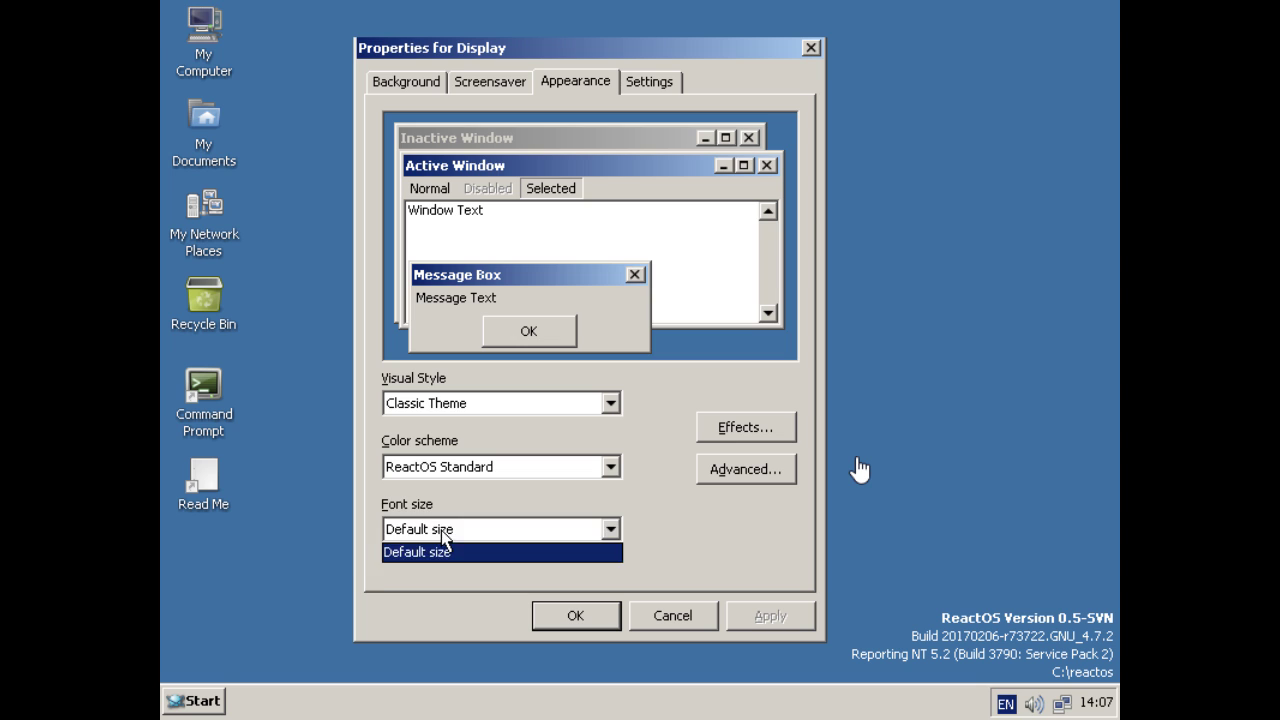
Apply the Brick color scheme to the desktop.
{"action": "left_click", "coordinate": [481, 468]}
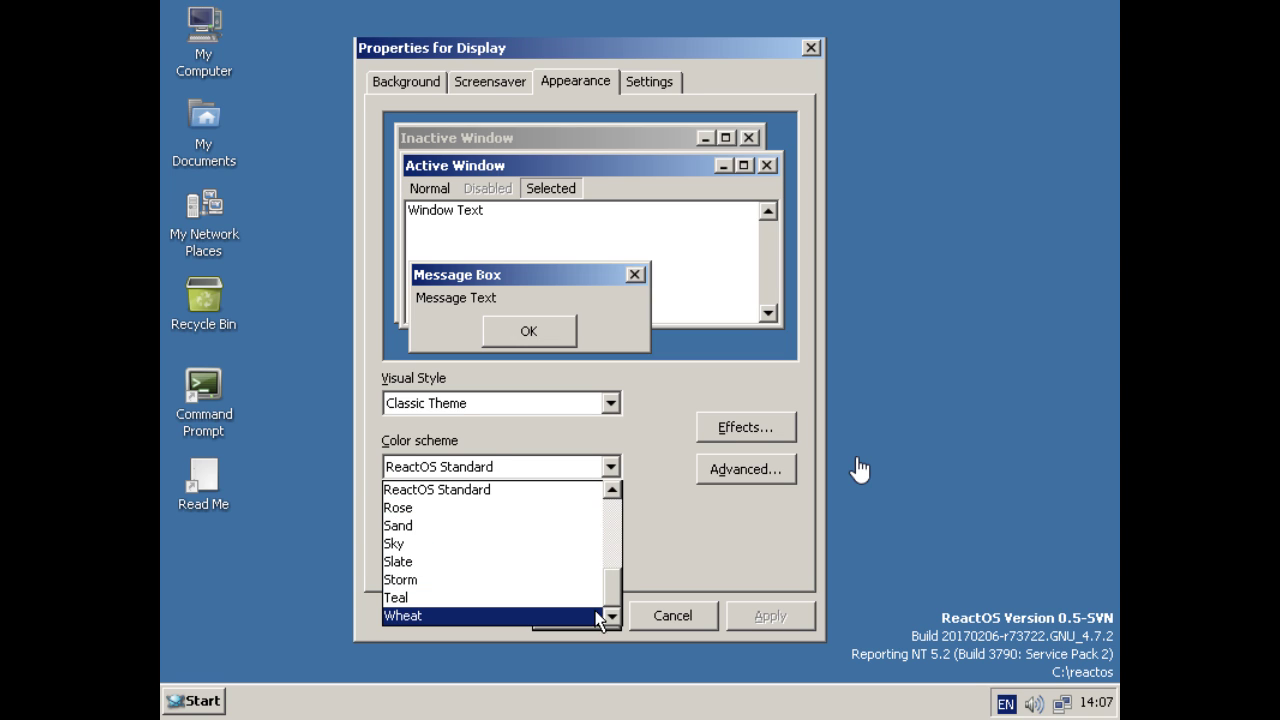
{"action": "left_click_drag", "start_coordinate": [613, 598], "coordinate": [613, 520]}
{"action": "left_click", "coordinate": [518, 492]}
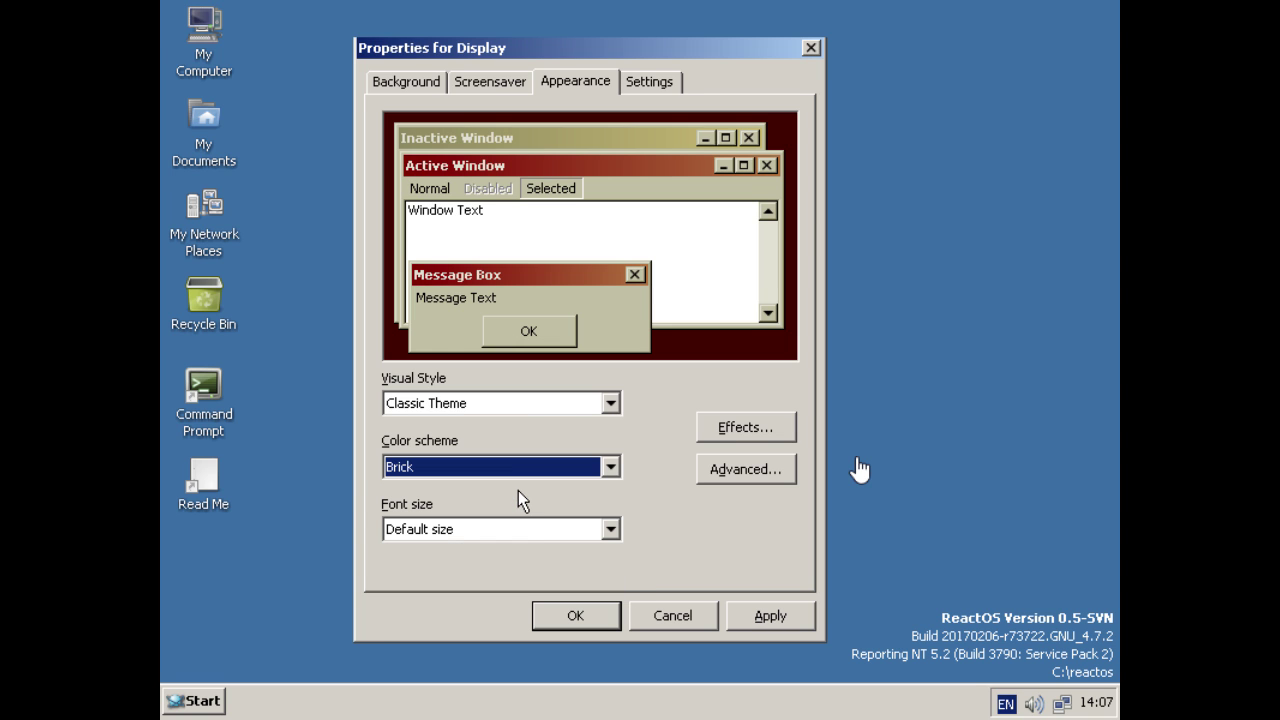
{"action": "left_click", "coordinate": [773, 615]}
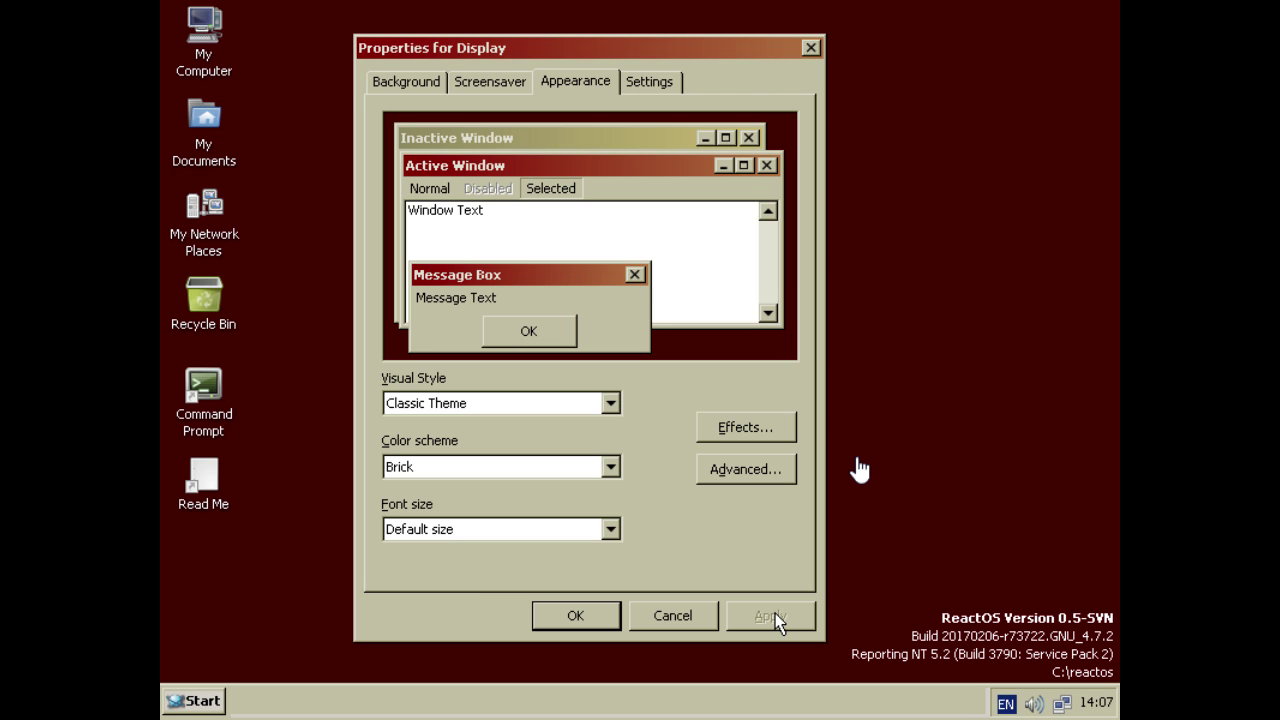
Preview the Classic Theme color schemes one after another, stopping at Eggplant.
{"action": "left_click", "coordinate": [520, 468]}
{"action": "left_click", "coordinate": [520, 474]}
{"action": "key", "text": "Down"}
{"action": "key", "text": "Down"}
{"action": "key", "text": "Down"}
{"action": "key", "text": "Up"}
{"action": "key", "text": "Up"}
{"action": "key", "text": "Down"}
{"action": "key", "text": "Down"}
{"action": "key", "text": "Down"}
{"action": "key", "text": "Down"}
{"action": "key", "text": "Down"}
{"action": "key", "text": "Down"}
{"action": "key", "text": "Up"}
{"action": "key", "text": "r"}
{"action": "key", "text": "e"}
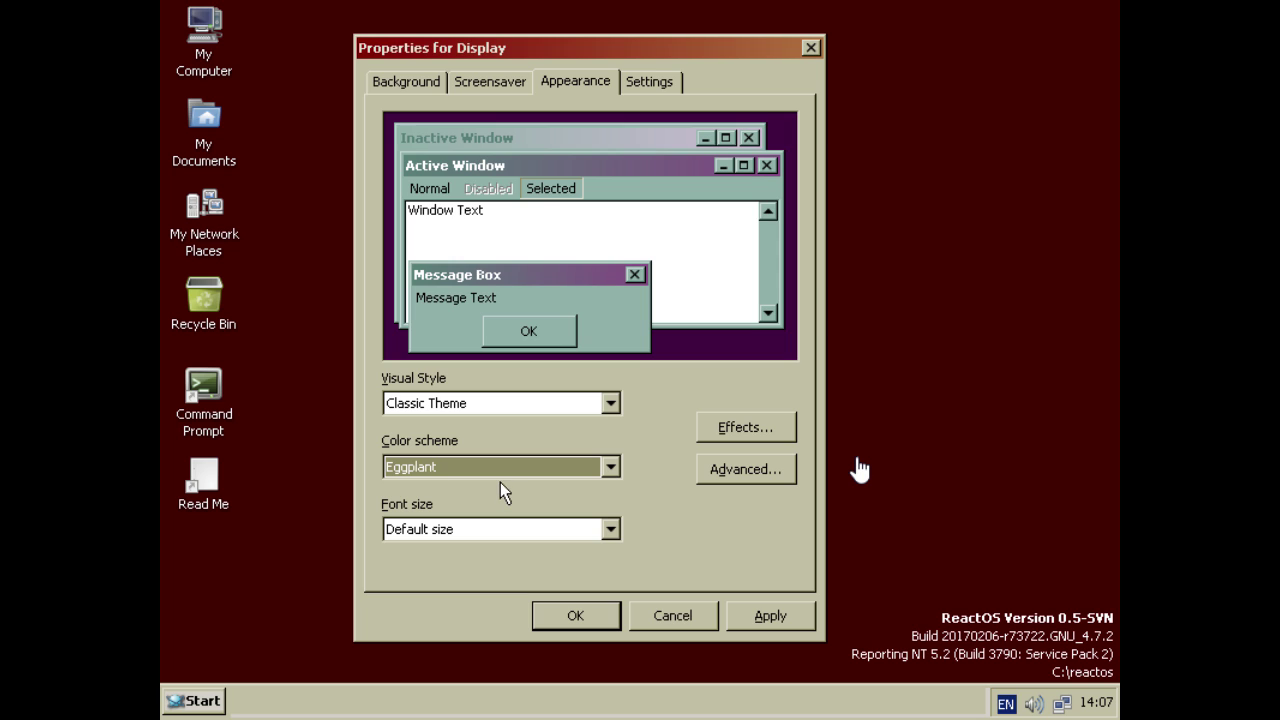
Apply the Green Olive color scheme to the desktop.
{"action": "left_click", "coordinate": [428, 474]}
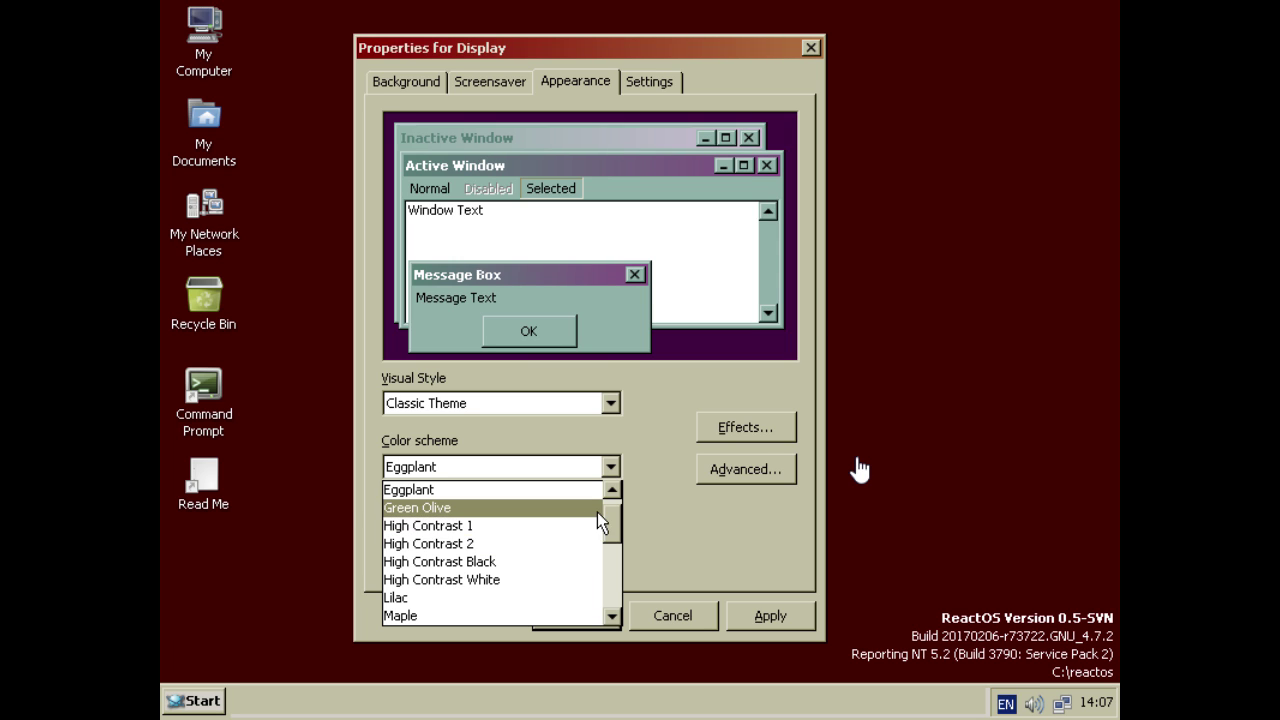
{"action": "mouse_move", "coordinate": [612, 520]}
{"action": "left_mouse_down"}
{"action": "mouse_move", "coordinate": [620, 595]}
{"action": "mouse_move", "coordinate": [612, 538]}
{"action": "left_mouse_up"}
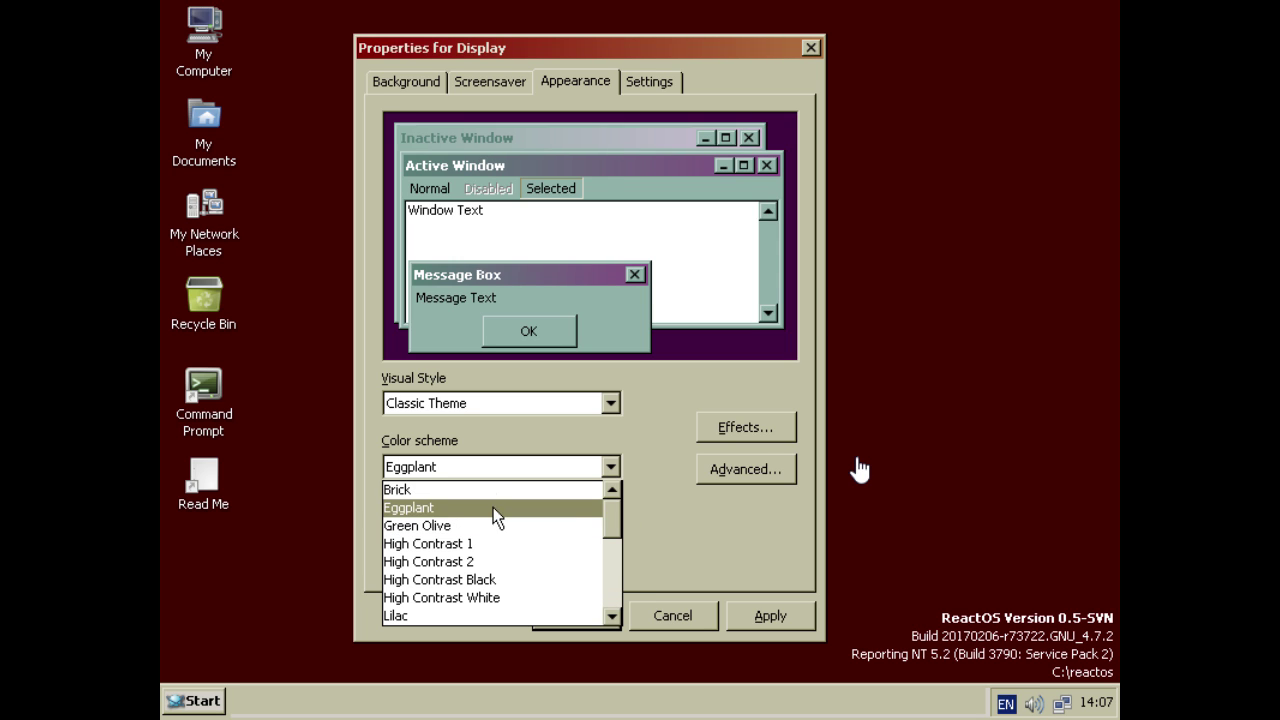
{"action": "left_click", "coordinate": [458, 528]}
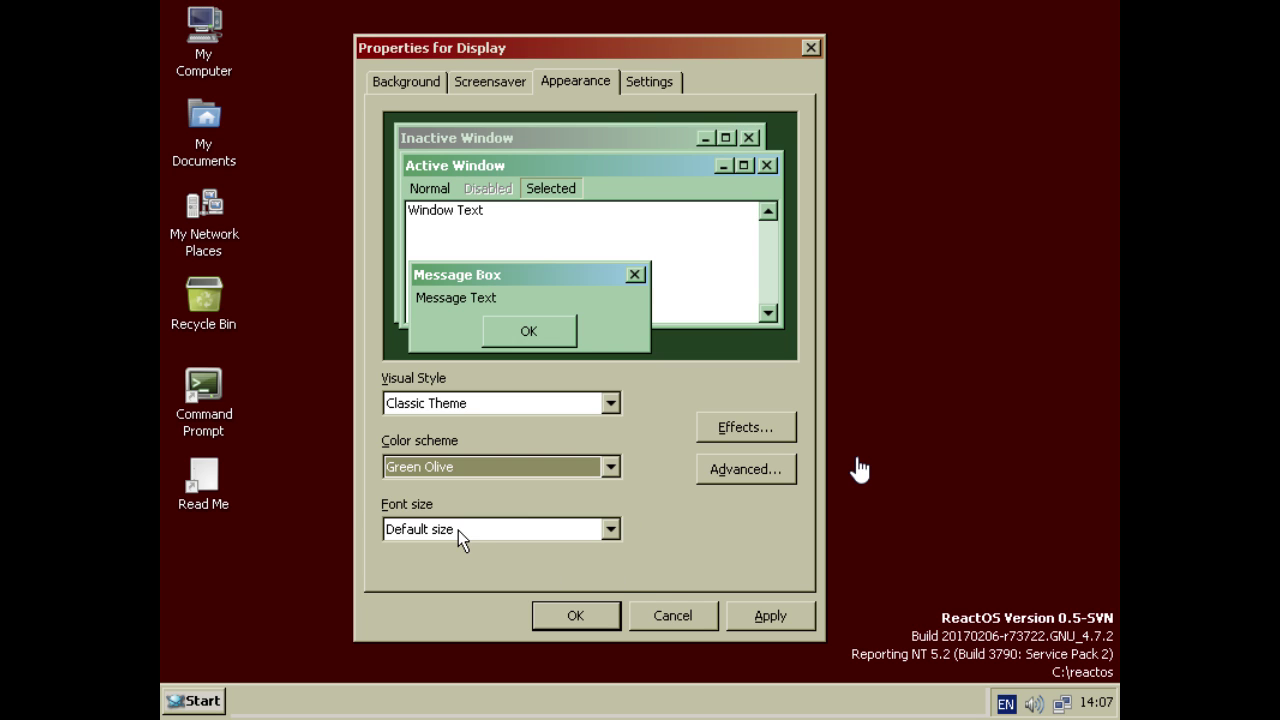
{"action": "left_click", "coordinate": [756, 614]}
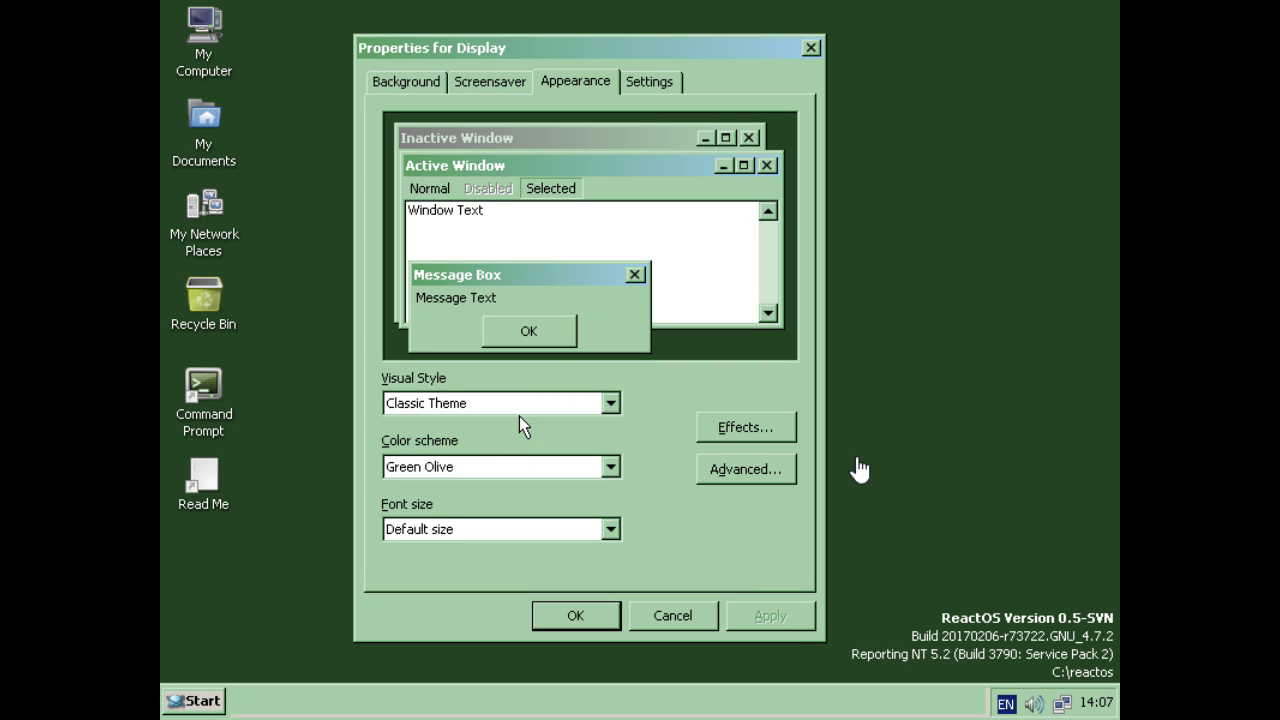
Preview the High Contrast color schemes and apply High Contrast White to the desktop.
{"action": "left_click", "coordinate": [421, 466]}
{"action": "left_click", "coordinate": [437, 551]}
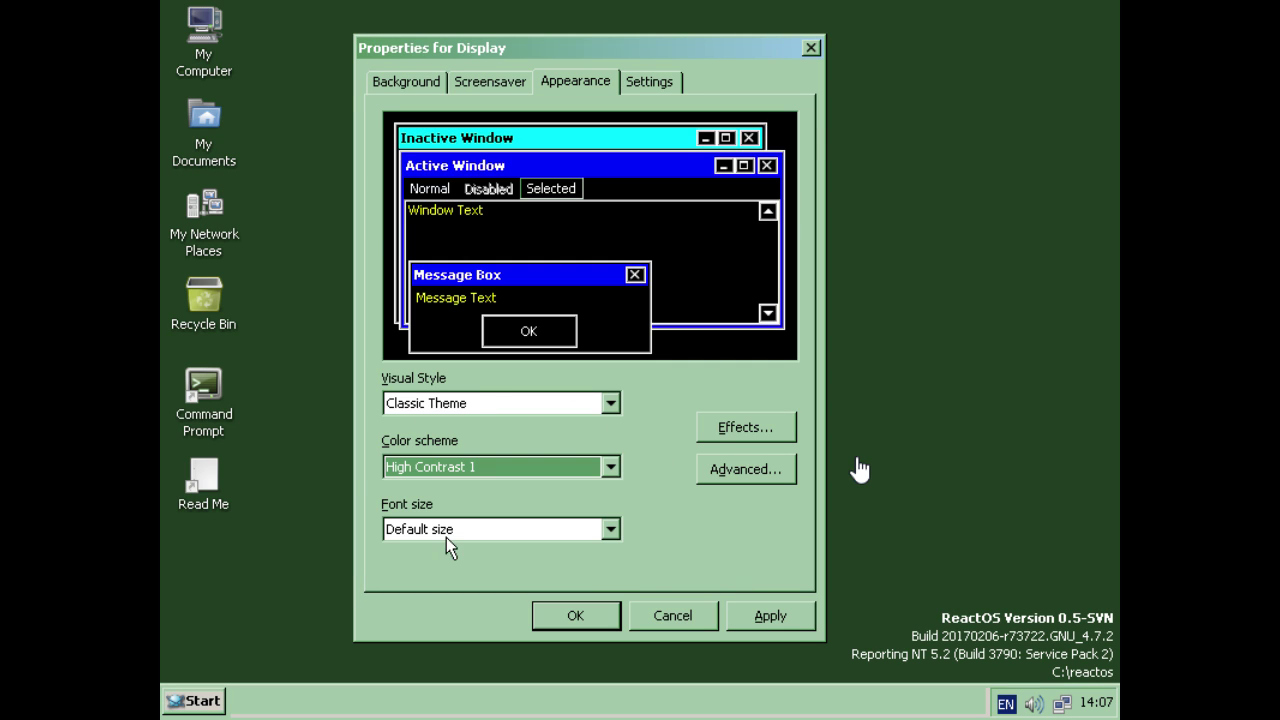
{"action": "key", "text": "Down"}
{"action": "key", "text": "Down"}
{"action": "key", "text": "Down"}
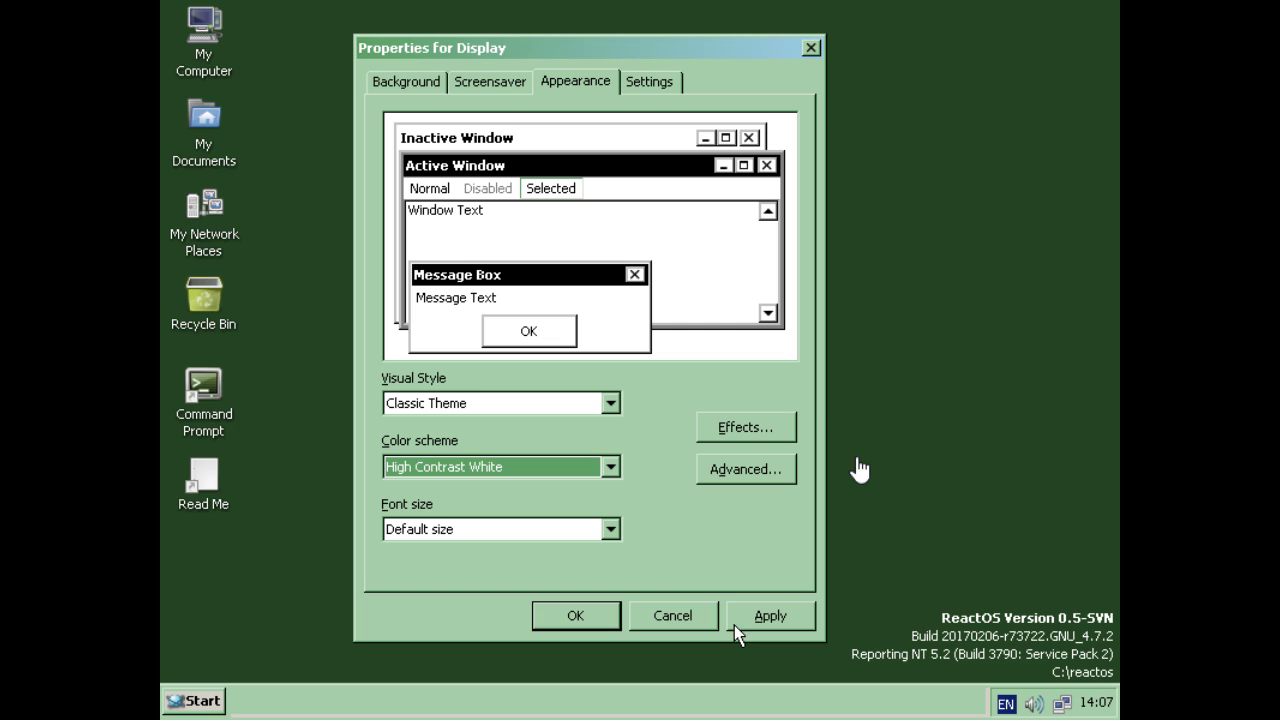
{"action": "left_click", "coordinate": [760, 625]}
Preview the Plum color scheme and apply Pumpkin to the desktop.
{"action": "left_click", "coordinate": [534, 466]}
{"action": "left_click", "coordinate": [560, 508]}
{"action": "key", "text": "Down"}
{"action": "key", "text": "Down"}
{"action": "key", "text": "Down"}
{"action": "key", "text": "Down"}
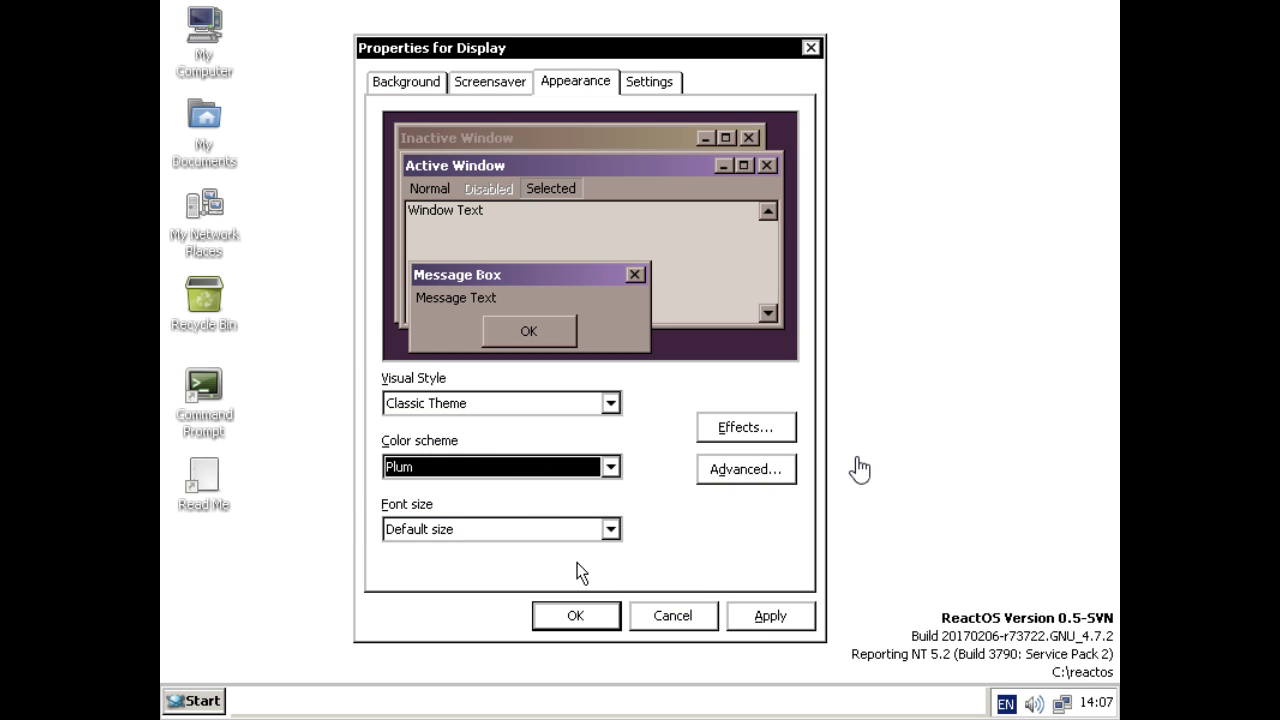
{"action": "left_click", "coordinate": [777, 621]}
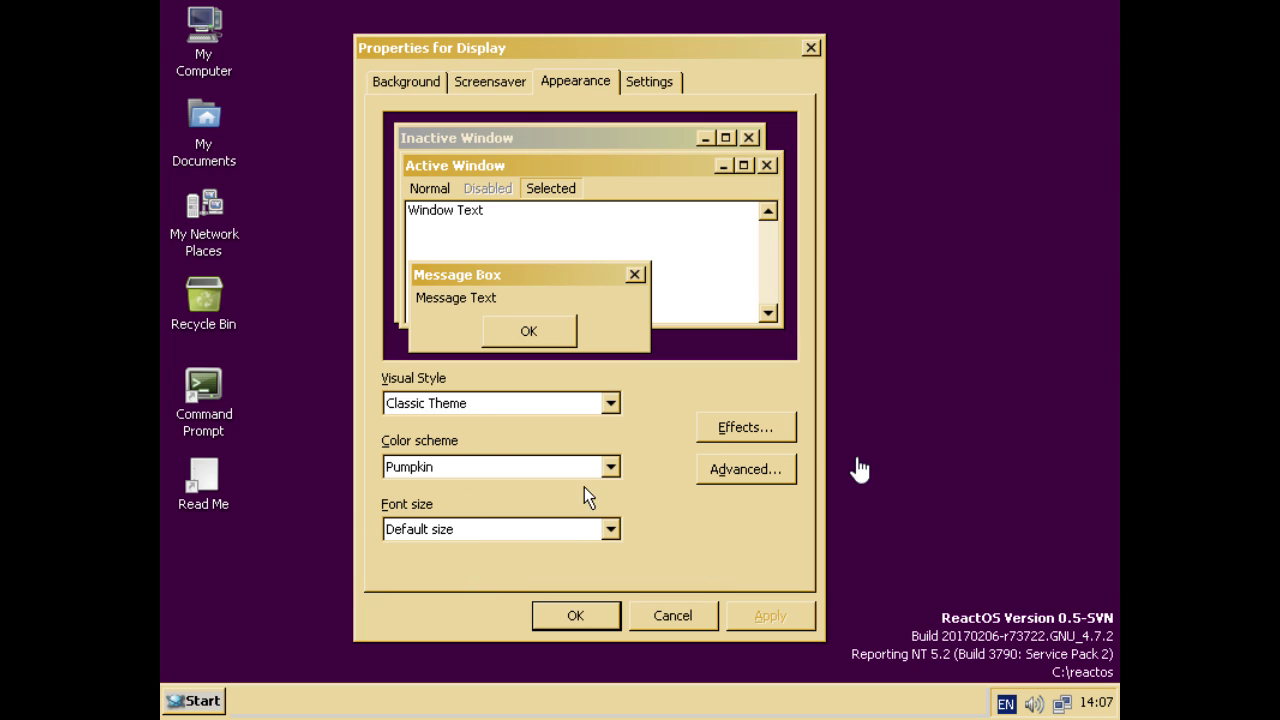
Preview the Rainy Day color scheme and apply ReactOS Classic to the desktop.
{"action": "left_click", "coordinate": [546, 464]}
{"action": "left_click", "coordinate": [492, 507]}
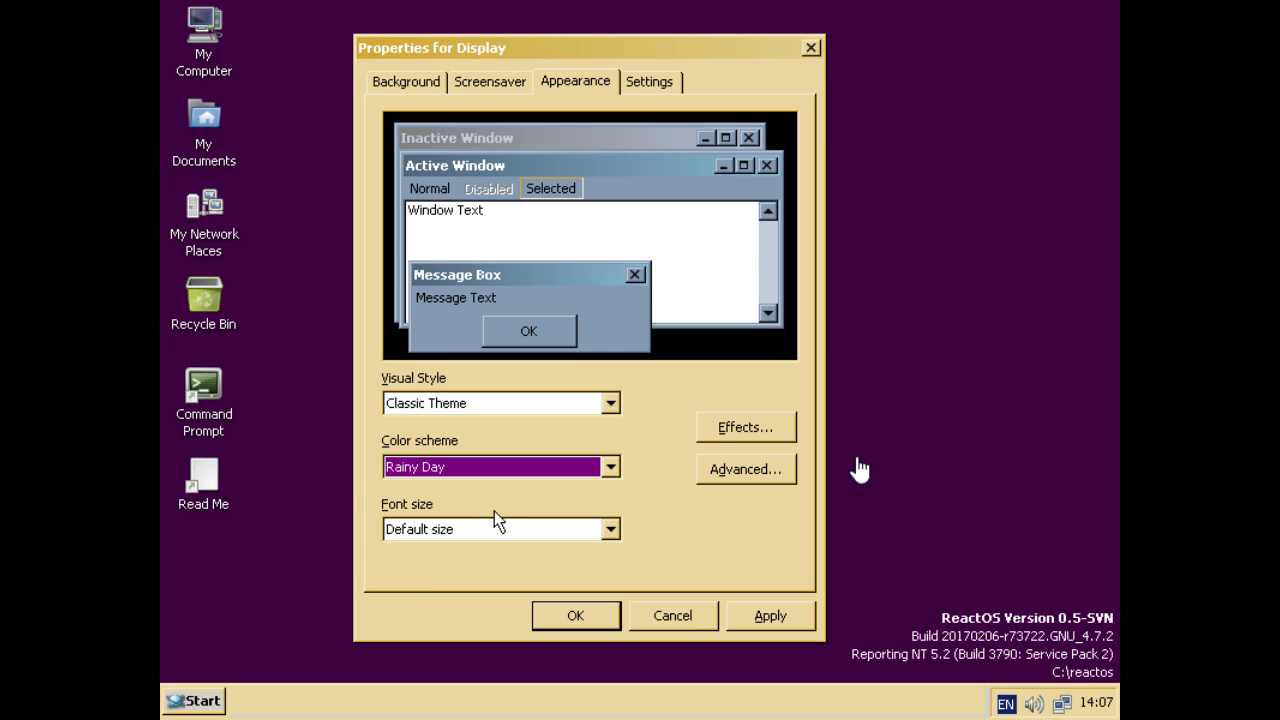
{"action": "key", "text": "Down"}
{"action": "key", "text": "Down"}
{"action": "key", "text": "Up"}
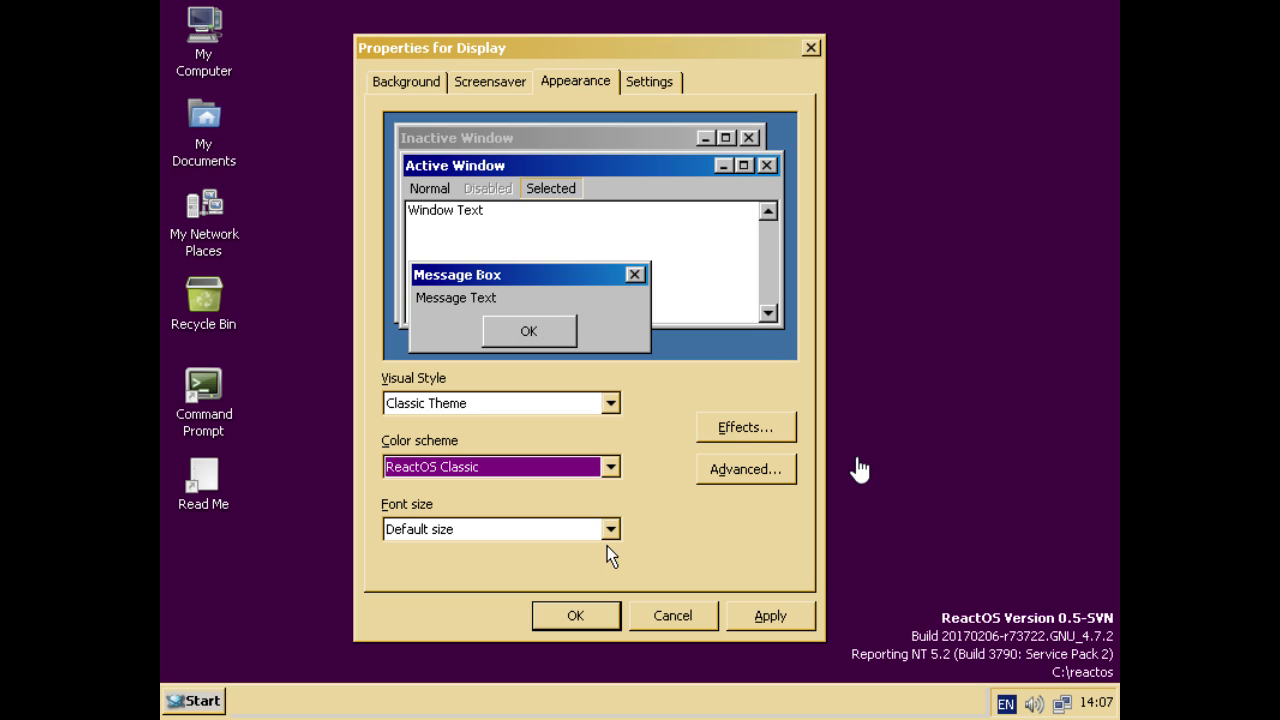
{"action": "key", "text": "Down"}
{"action": "key", "text": "Up"}
{"action": "key", "text": "Down"}
{"action": "key", "text": "Up"}
{"action": "left_click", "coordinate": [755, 606]}
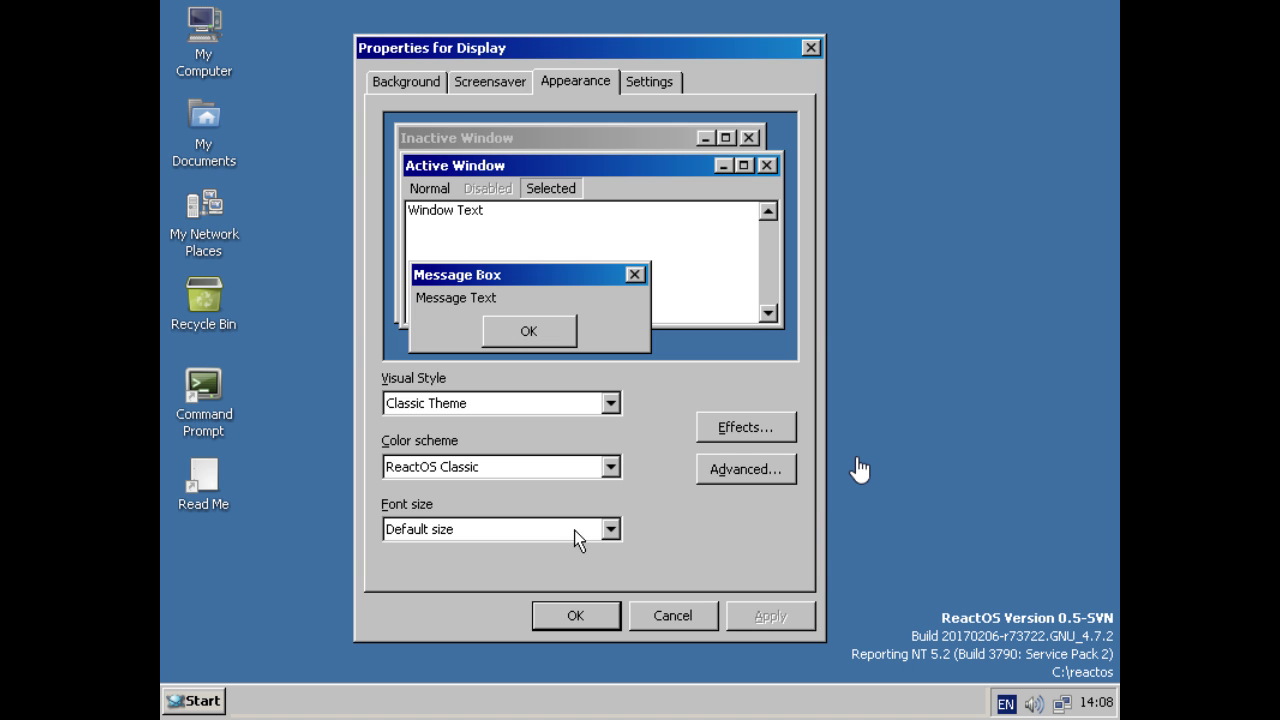
Apply the ReactOS Standard color scheme to the desktop.
{"action": "left_click", "coordinate": [495, 468]}
{"action": "left_click", "coordinate": [495, 468]}
{"action": "key", "text": "Down"}
{"action": "left_click", "coordinate": [749, 620]}
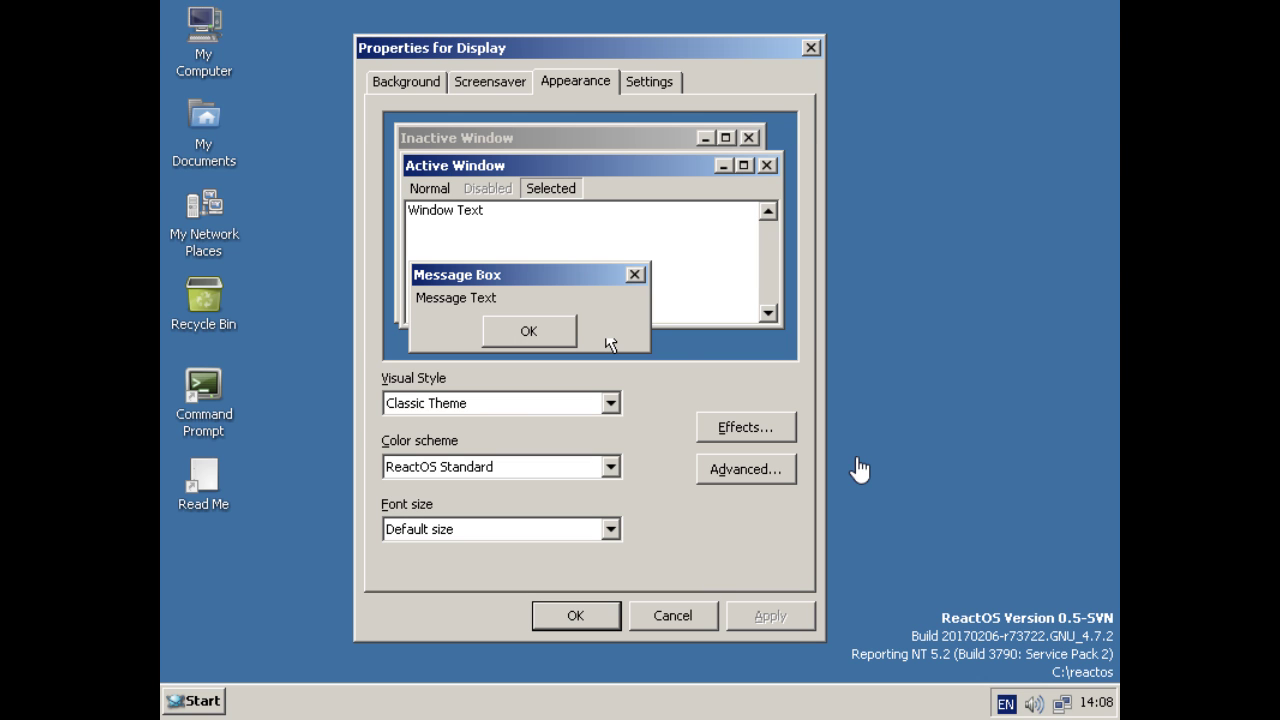
Compare the color schemes that follow ReactOS Standard and apply Sand to the desktop.
{"action": "left_click", "coordinate": [548, 468]}
{"action": "left_click", "coordinate": [512, 508]}
{"action": "key", "text": "Down"}
{"action": "key", "text": "Down"}
{"action": "key", "text": "Down"}
{"action": "key", "text": "Up"}
{"action": "key", "text": "Up"}
{"action": "key", "text": "Down"}
{"action": "scroll", "coordinate": [489, 467], "scroll_direction": "up", "scroll_amount": 1}
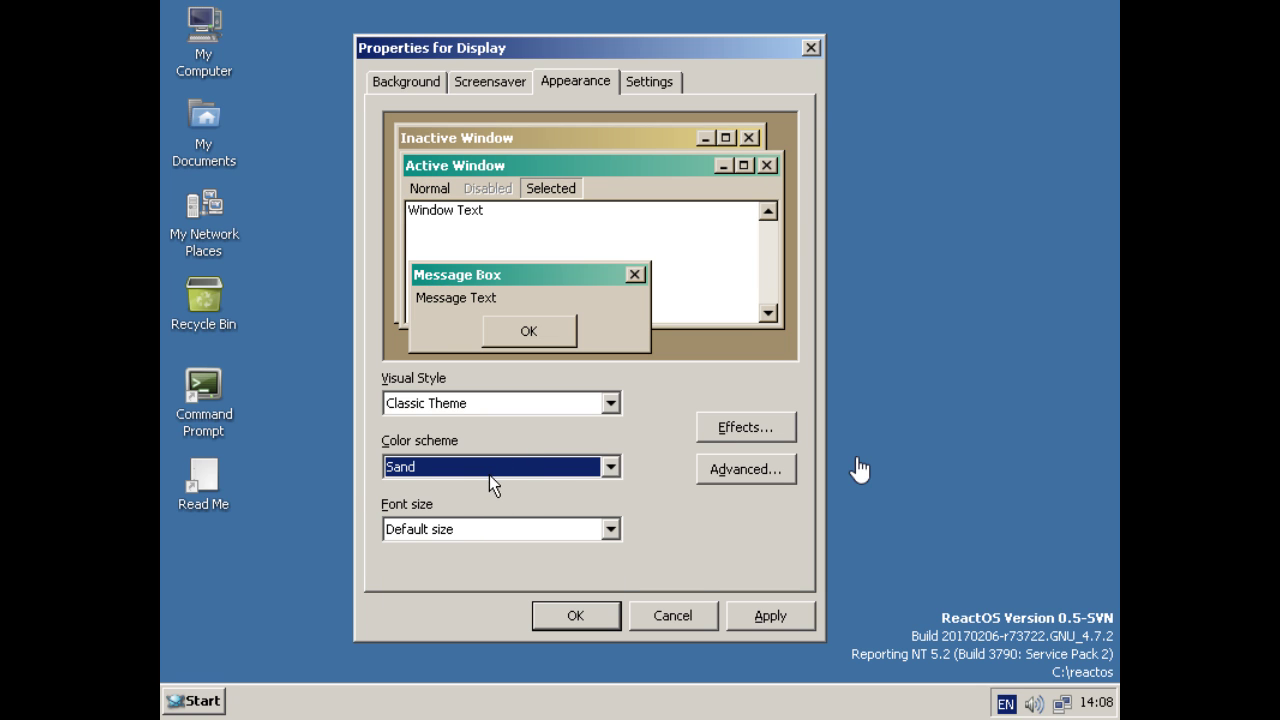
{"action": "left_click", "coordinate": [763, 620]}
Apply the Sky color scheme to the desktop.
{"action": "left_click", "coordinate": [578, 467]}
{"action": "key", "text": "Down"}
{"action": "key", "text": "Return"}
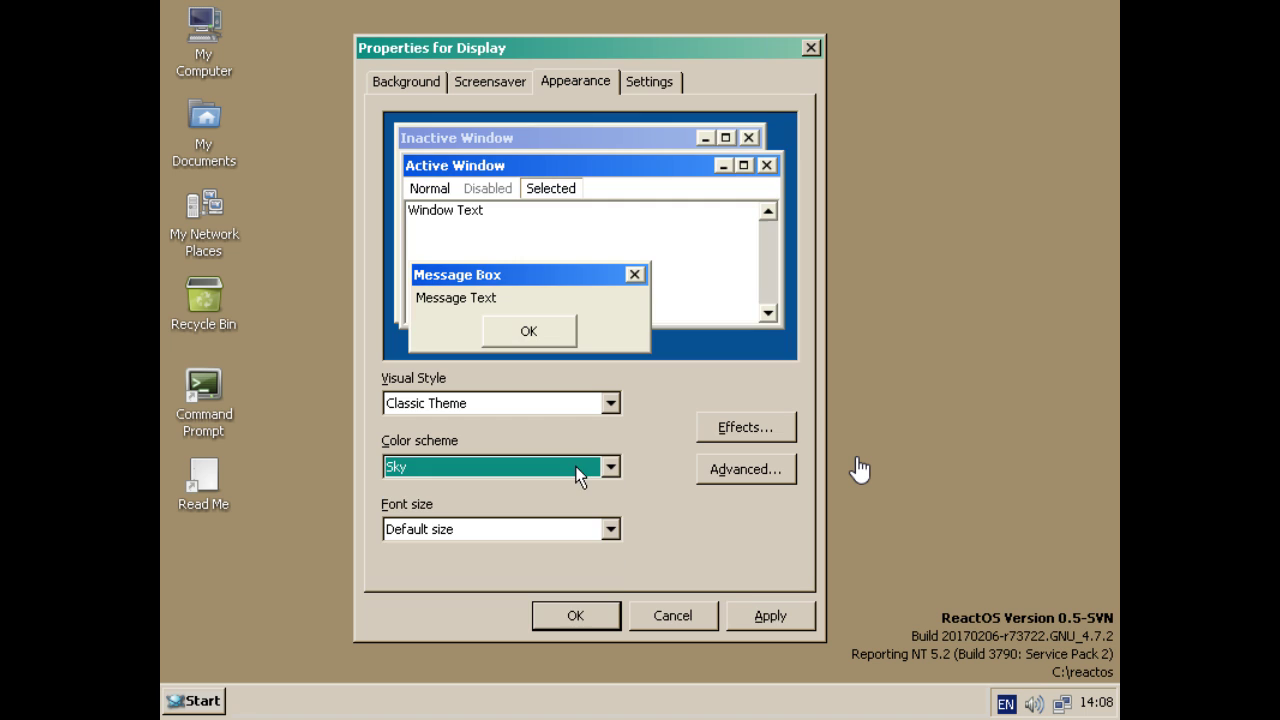
{"action": "left_click", "coordinate": [780, 622]}
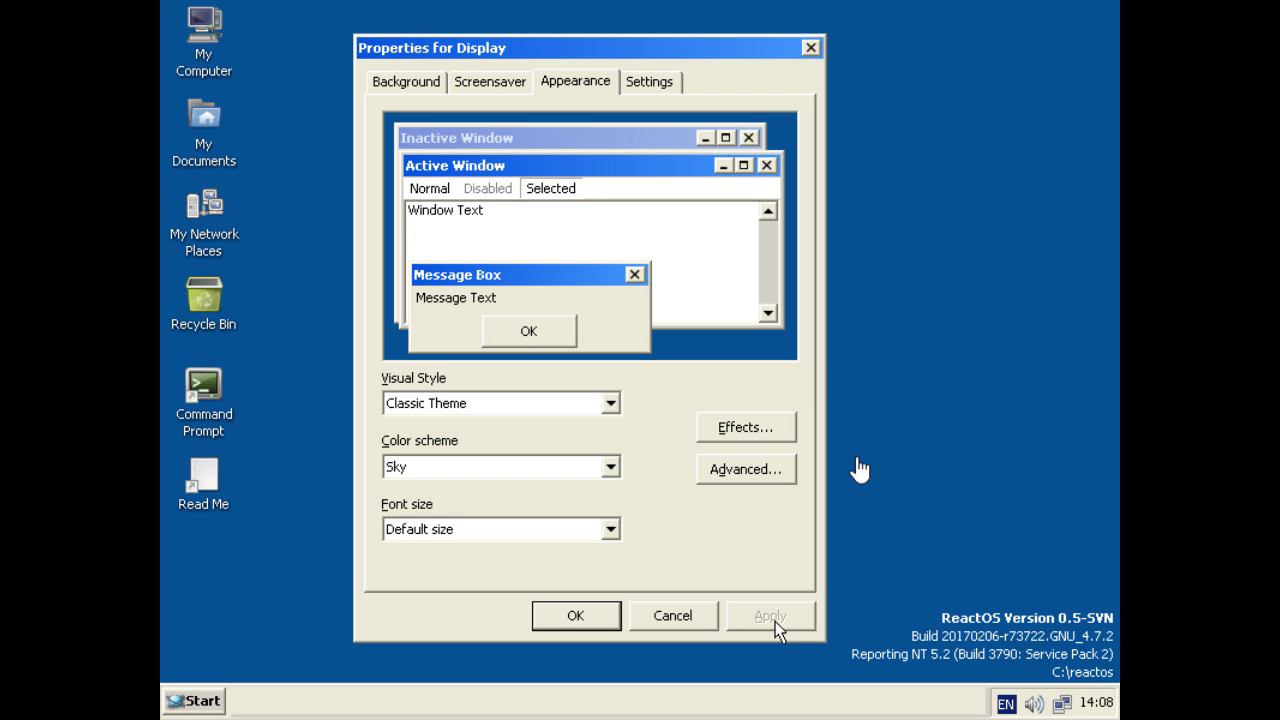
Move the display properties dialog further from the desktop icons, preview Storm and Teal, and apply the Wheat color scheme.
{"action": "left_click", "coordinate": [565, 470]}
{"action": "left_click", "coordinate": [565, 470]}
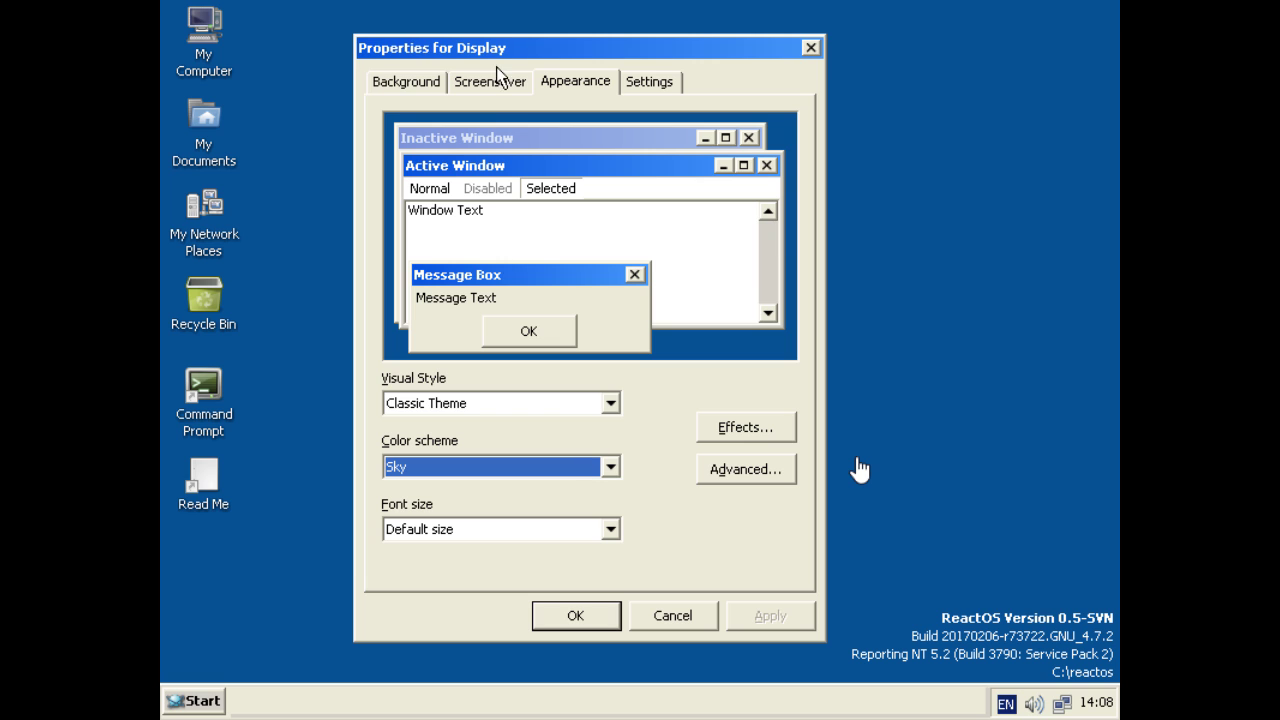
{"action": "left_click_drag", "start_coordinate": [512, 46], "coordinate": [663, 42]}
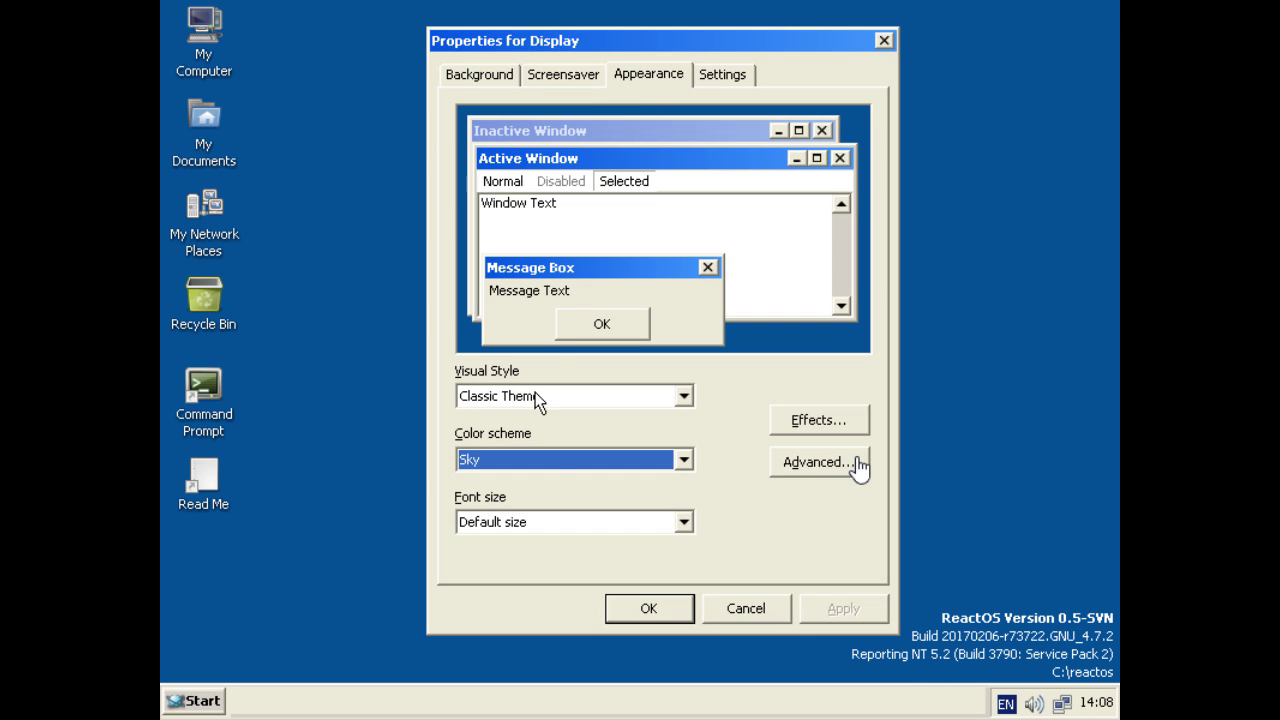
{"action": "left_click", "coordinate": [549, 464]}
{"action": "left_click", "coordinate": [512, 555]}
{"action": "key", "text": "Down"}
{"action": "key", "text": "Down"}
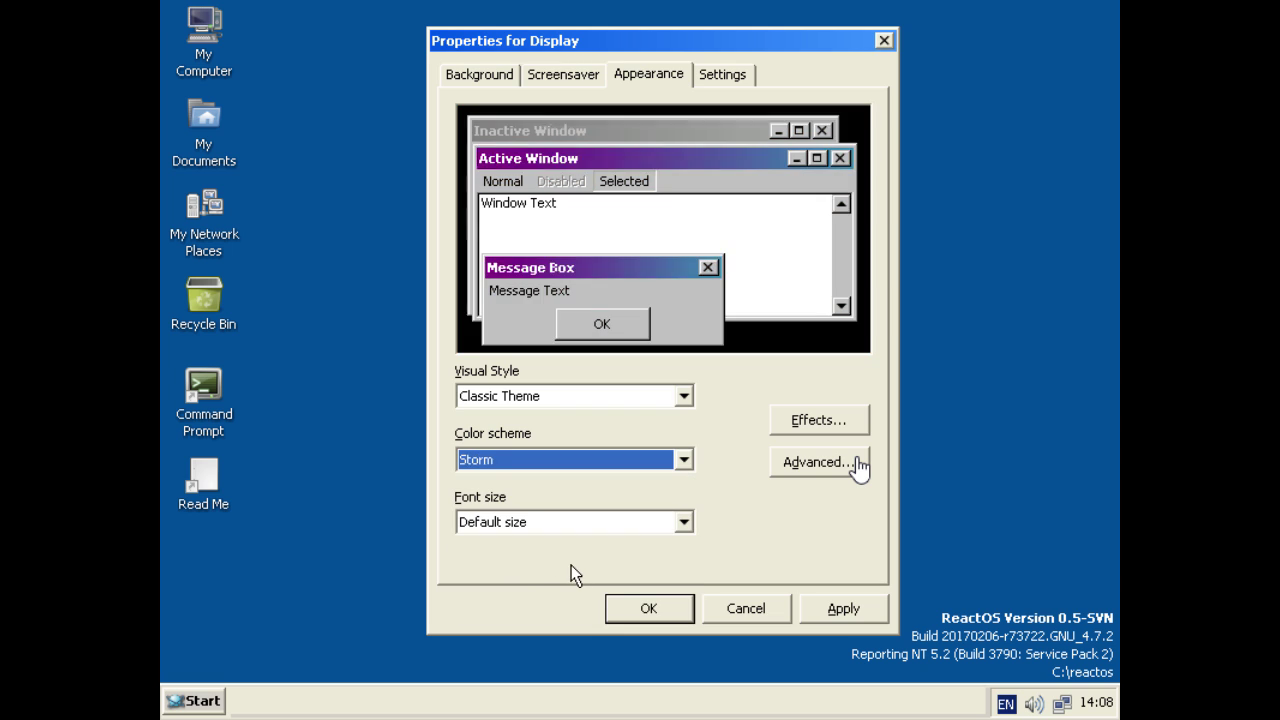
{"action": "key", "text": "Down"}
{"action": "key", "text": "Up"}
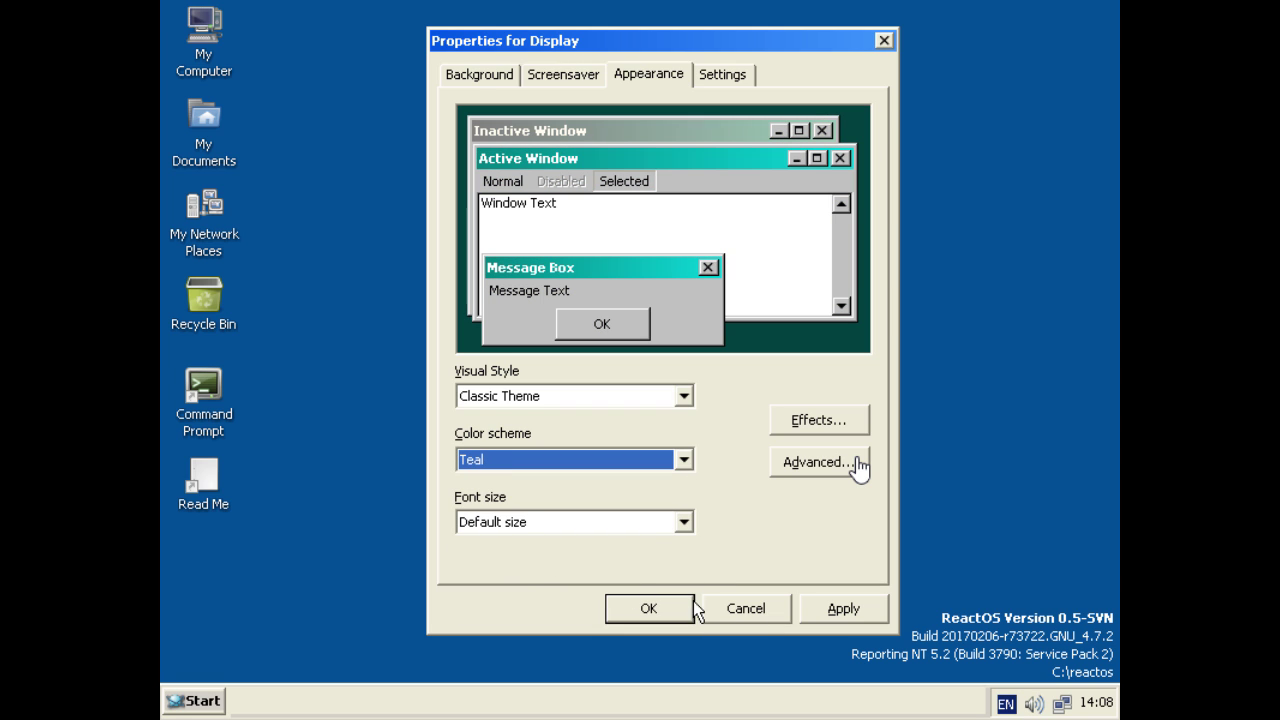
{"action": "key", "text": "Down"}
{"action": "left_click", "coordinate": [806, 610]}
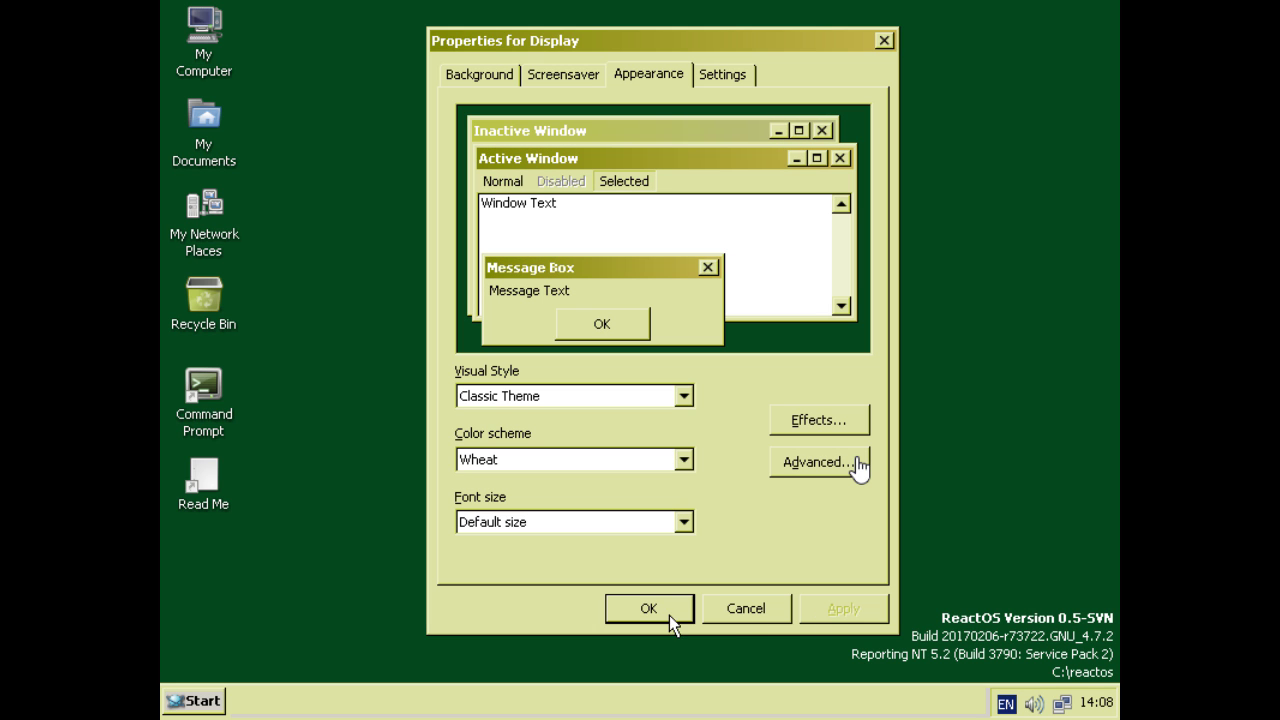
Check how the Start menu looks with the Wheat color scheme.
{"action": "left_click", "coordinate": [185, 701]}
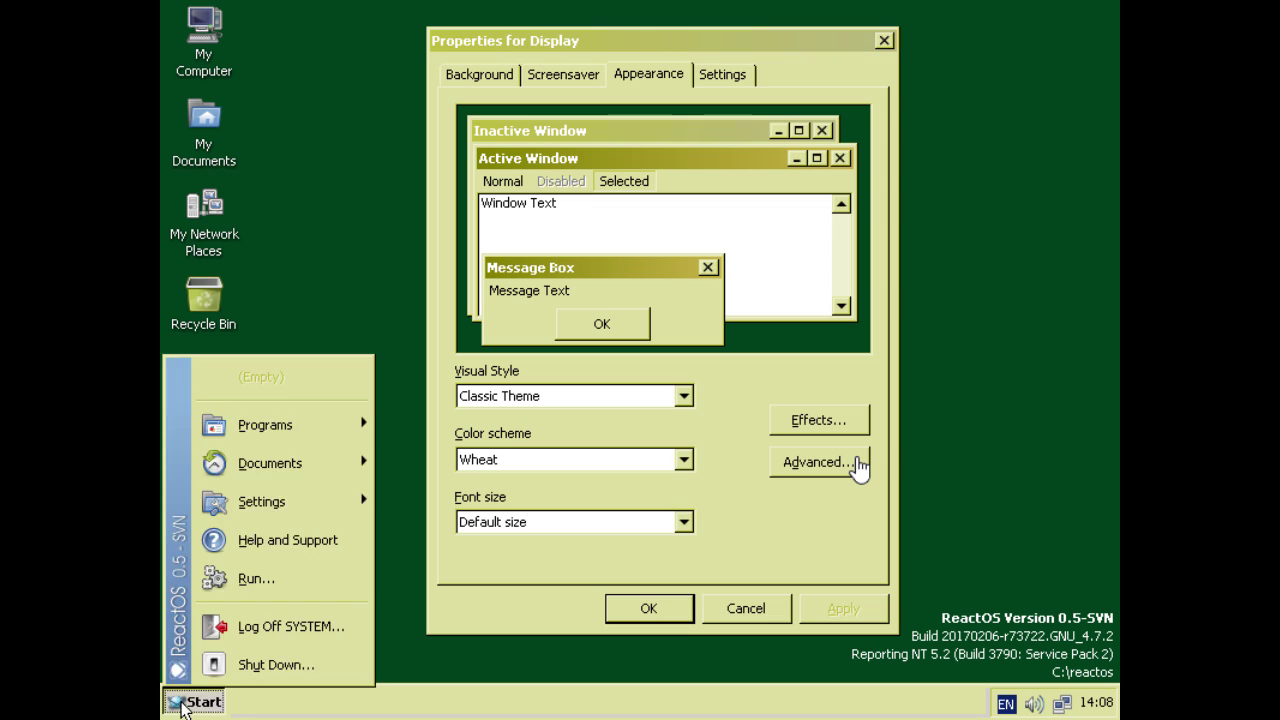
{"action": "left_click", "coordinate": [193, 705]}
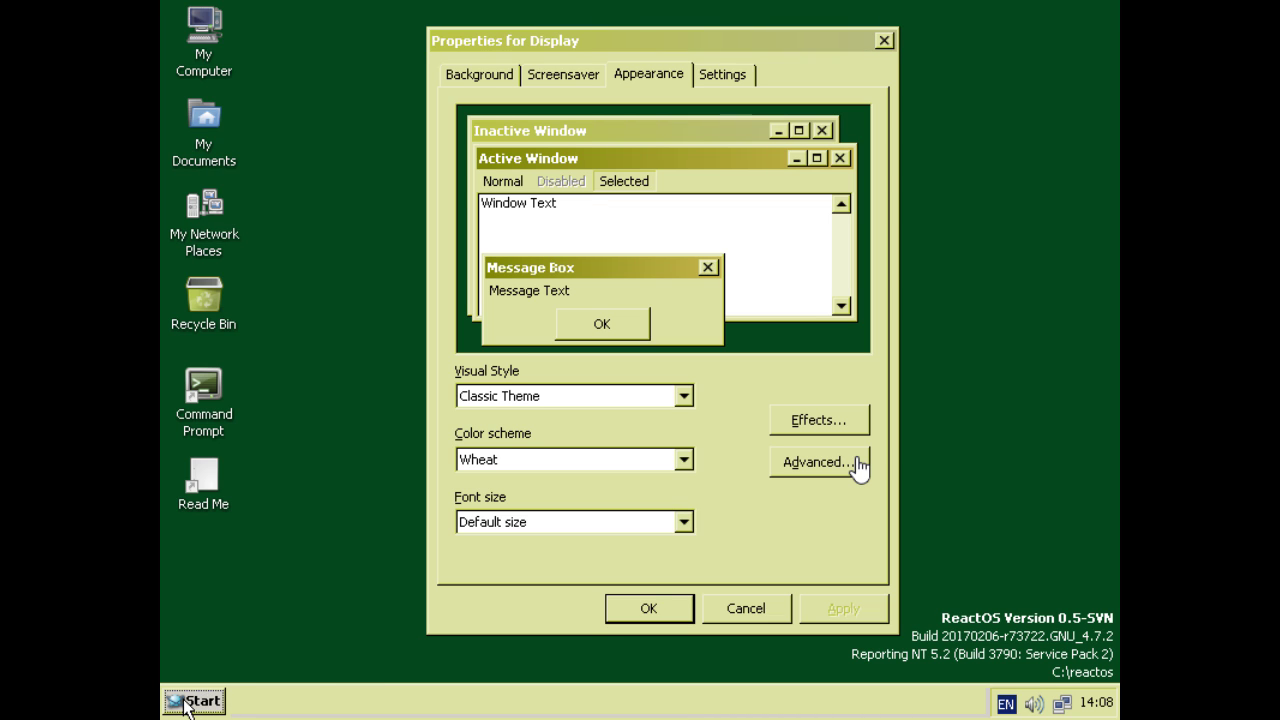
{"action": "right_click", "coordinate": [214, 702]}
{"action": "left_click", "coordinate": [314, 577]}
{"action": "left_click", "coordinate": [195, 703]}
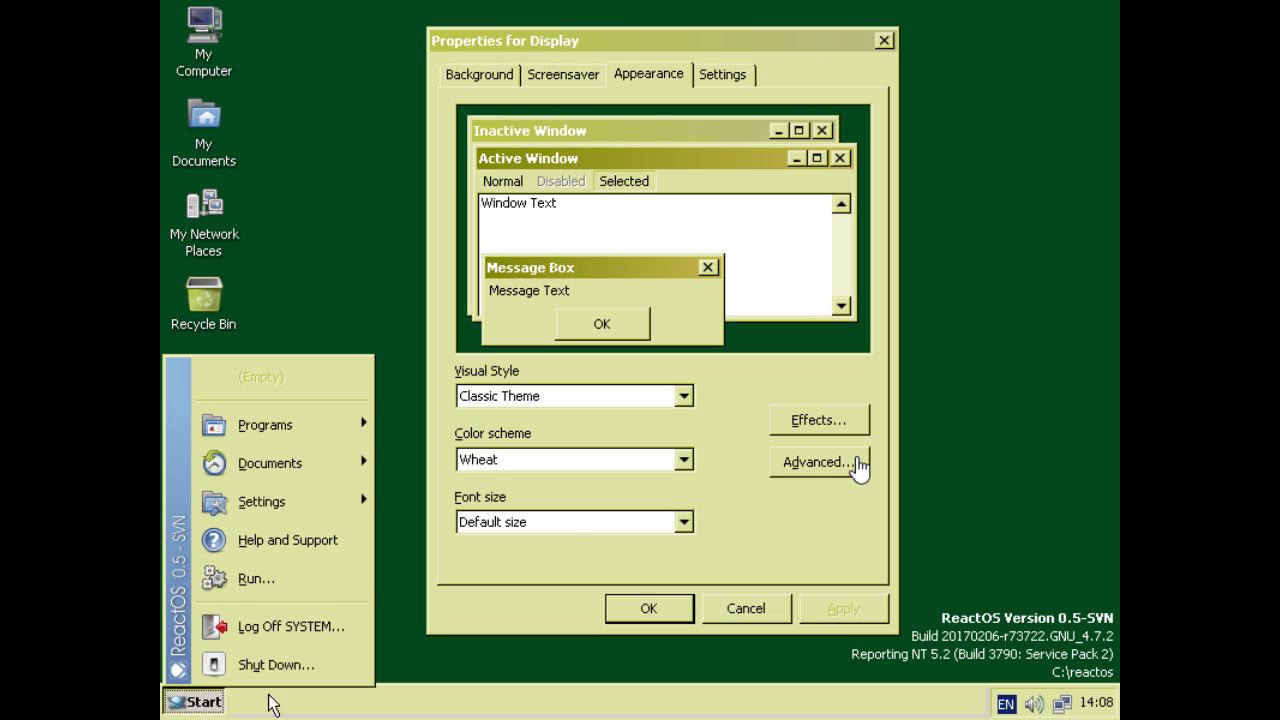
{"action": "left_click", "coordinate": [752, 490]}
Enable smoothing of screen font edges with the FreeType Antialiased method and apply it.
{"action": "left_click", "coordinate": [815, 422]}
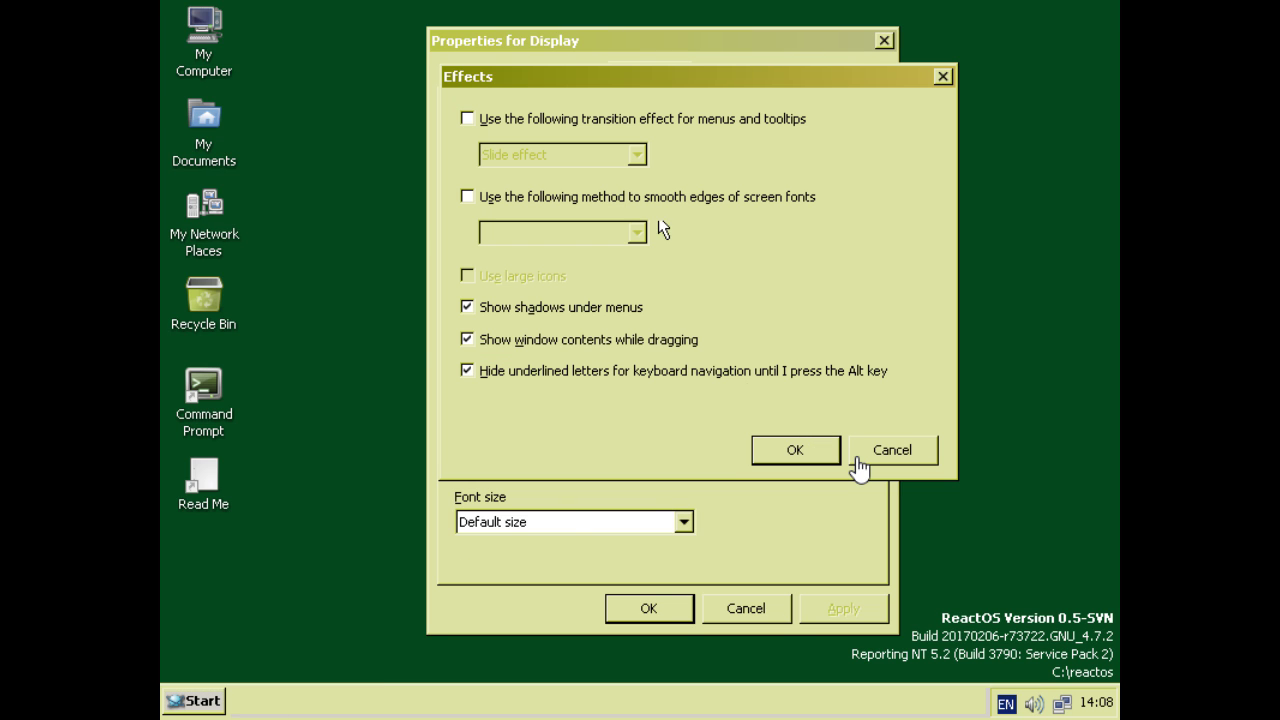
{"action": "left_click", "coordinate": [600, 200]}
{"action": "left_click", "coordinate": [636, 233]}
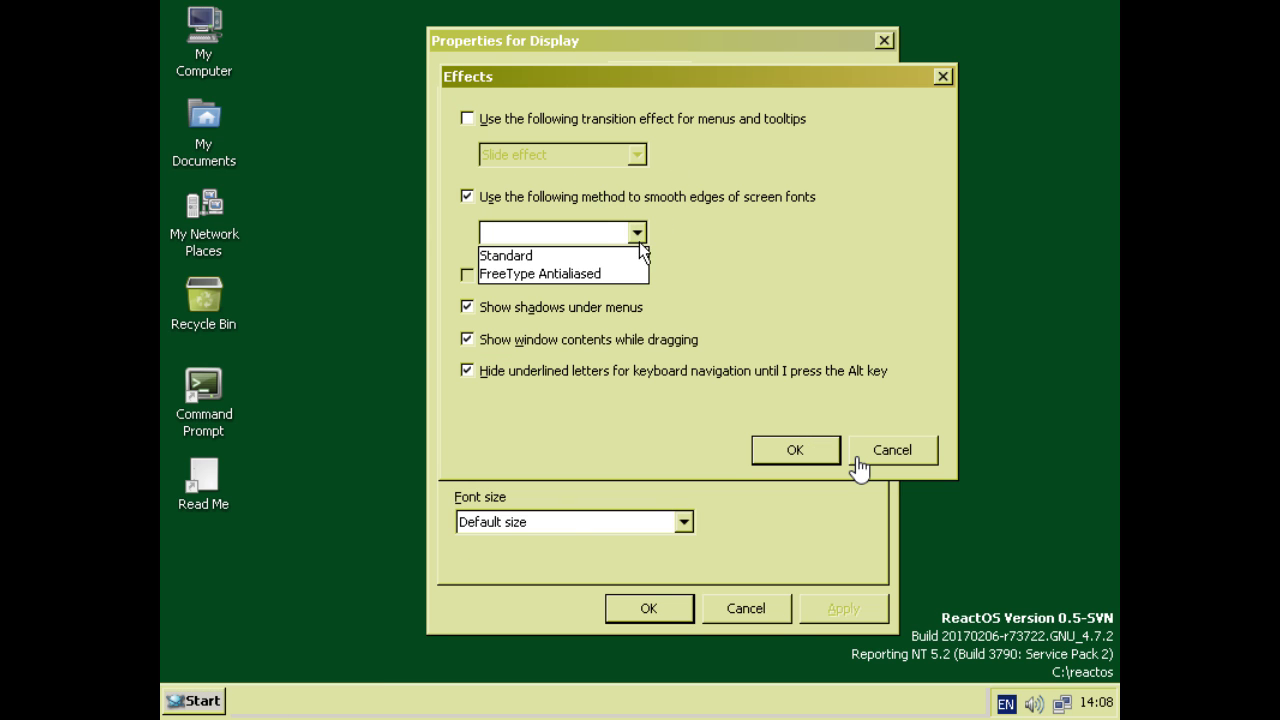
{"action": "left_click", "coordinate": [580, 273]}
{"action": "left_click", "coordinate": [795, 450]}
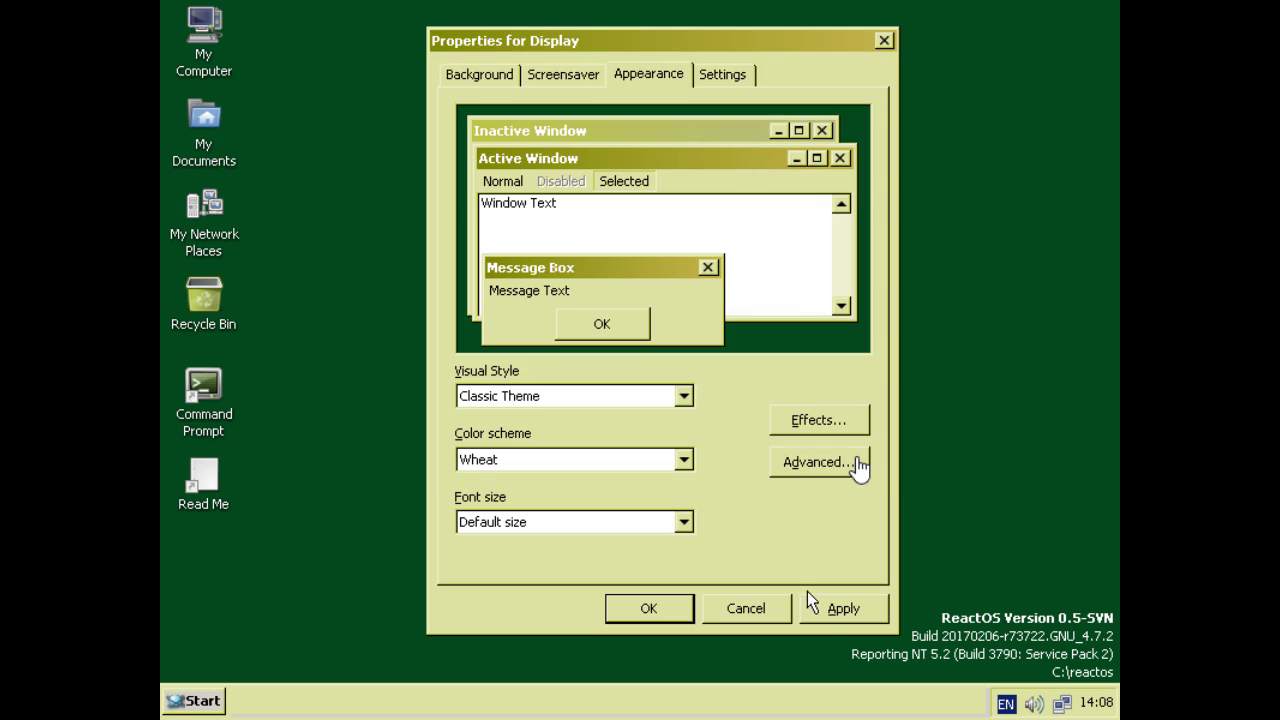
{"action": "left_click", "coordinate": [824, 610]}
Enable the transition effect for menus and tooltips, set it to Fade effect and apply it.
{"action": "key", "text": "alt+d"}
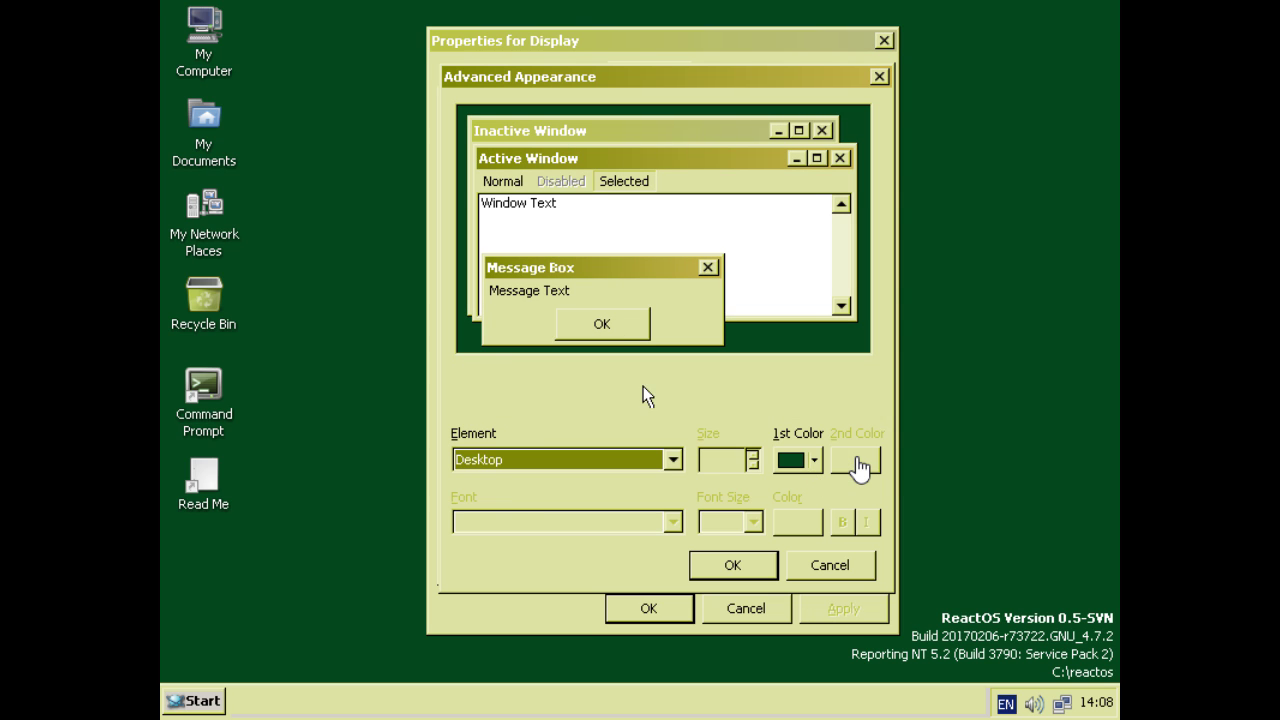
{"action": "left_click", "coordinate": [829, 565]}
{"action": "key", "text": "alt+e"}
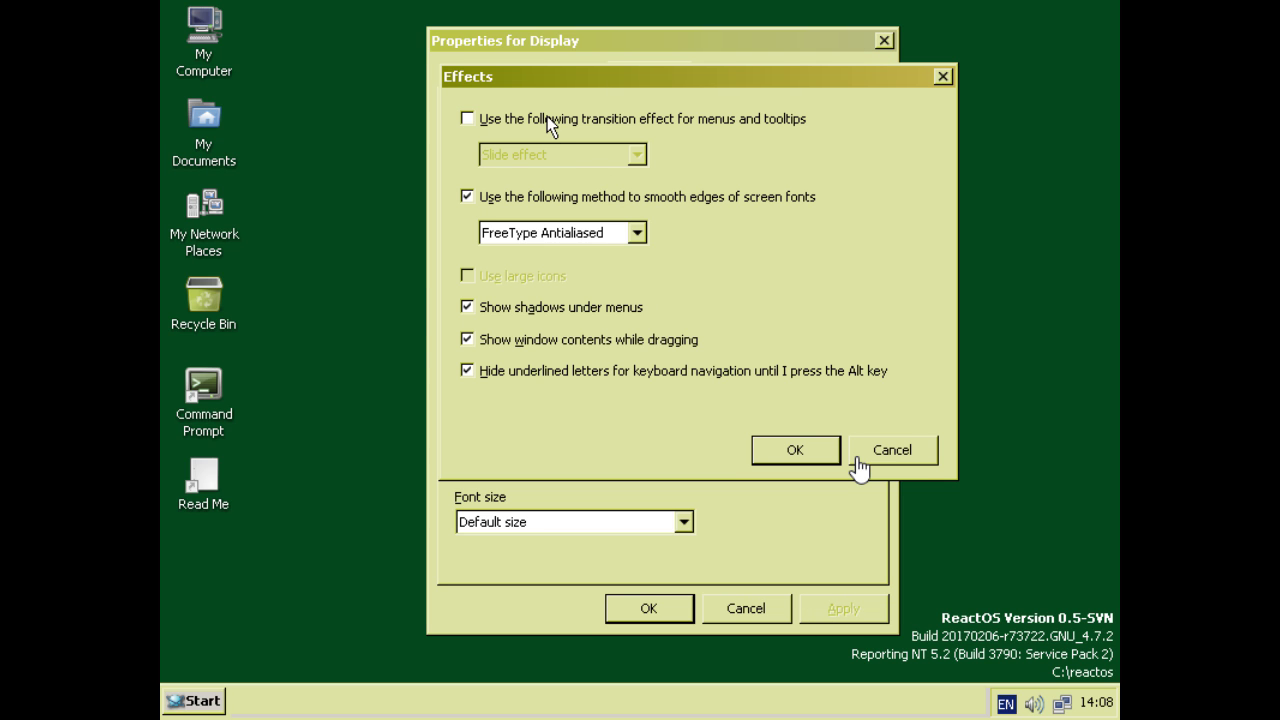
{"action": "left_click", "coordinate": [548, 120]}
{"action": "left_click", "coordinate": [558, 155]}
{"action": "left_click", "coordinate": [558, 192]}
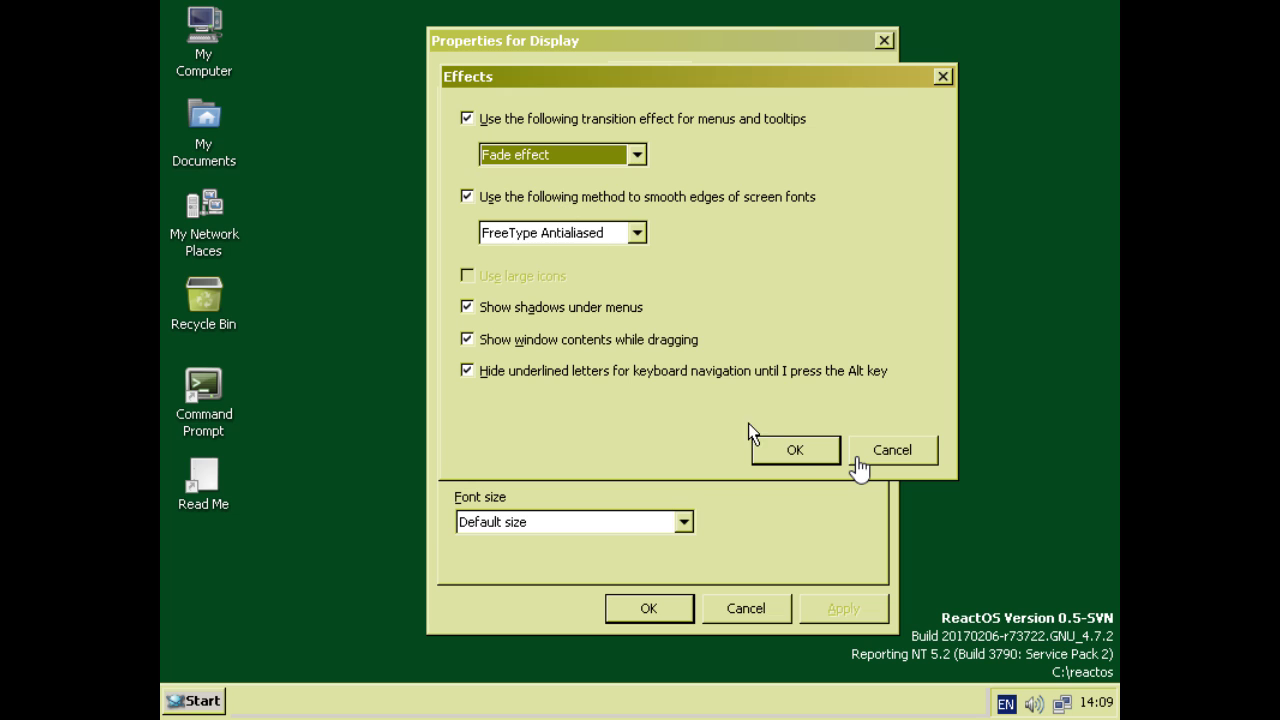
{"action": "left_click", "coordinate": [188, 704]}
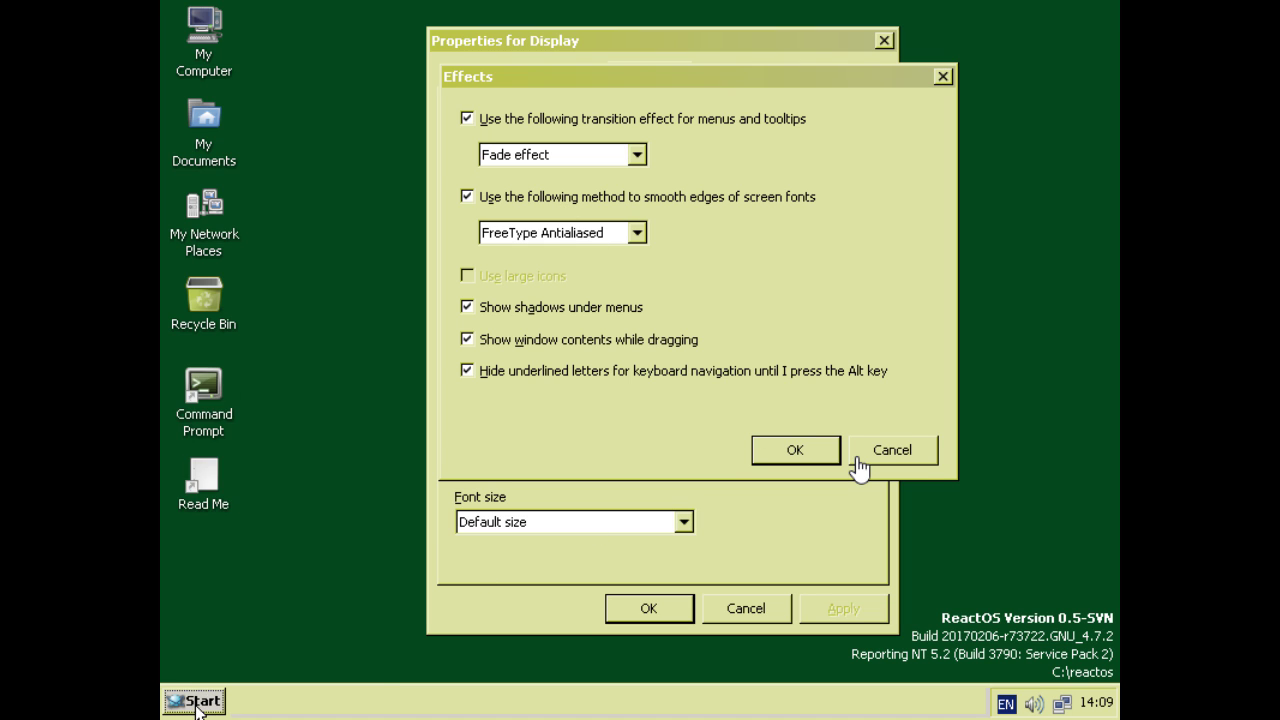
{"action": "left_click", "coordinate": [776, 448]}
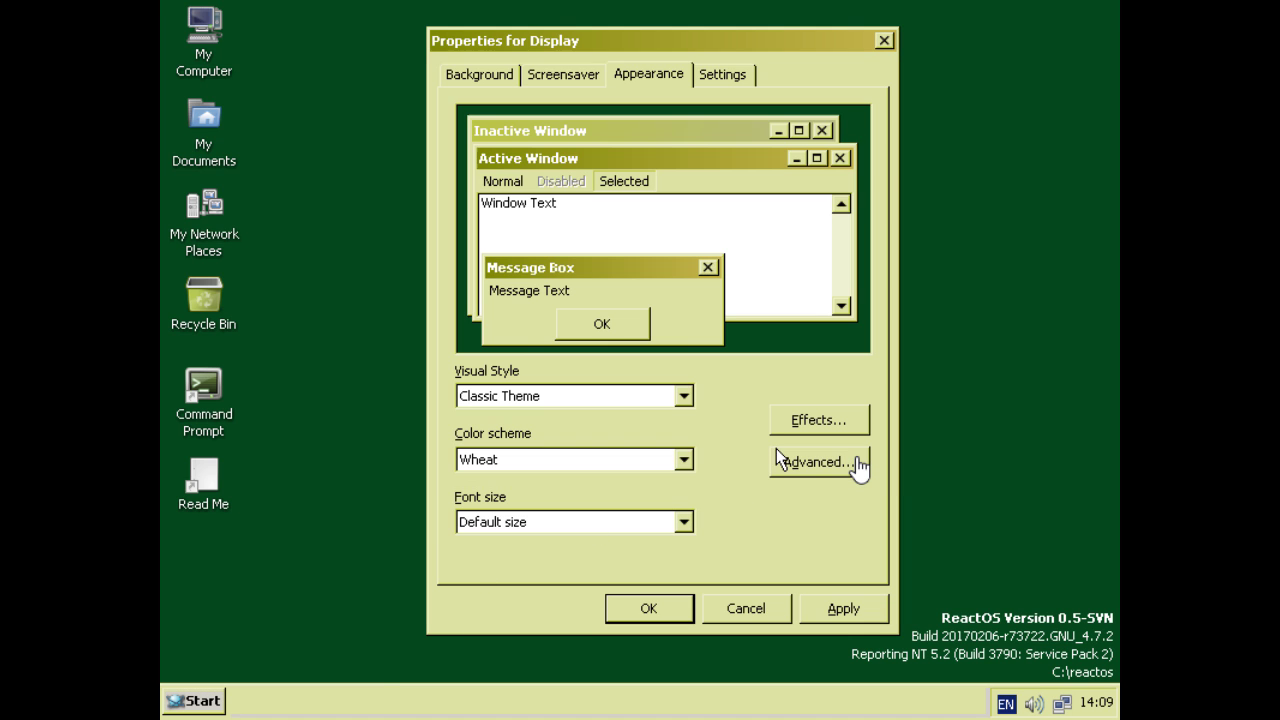
{"action": "left_click", "coordinate": [843, 609]}
Check how the Start menu opens with the fade transition and reopen the effects settings.
{"action": "left_click", "coordinate": [200, 704]}
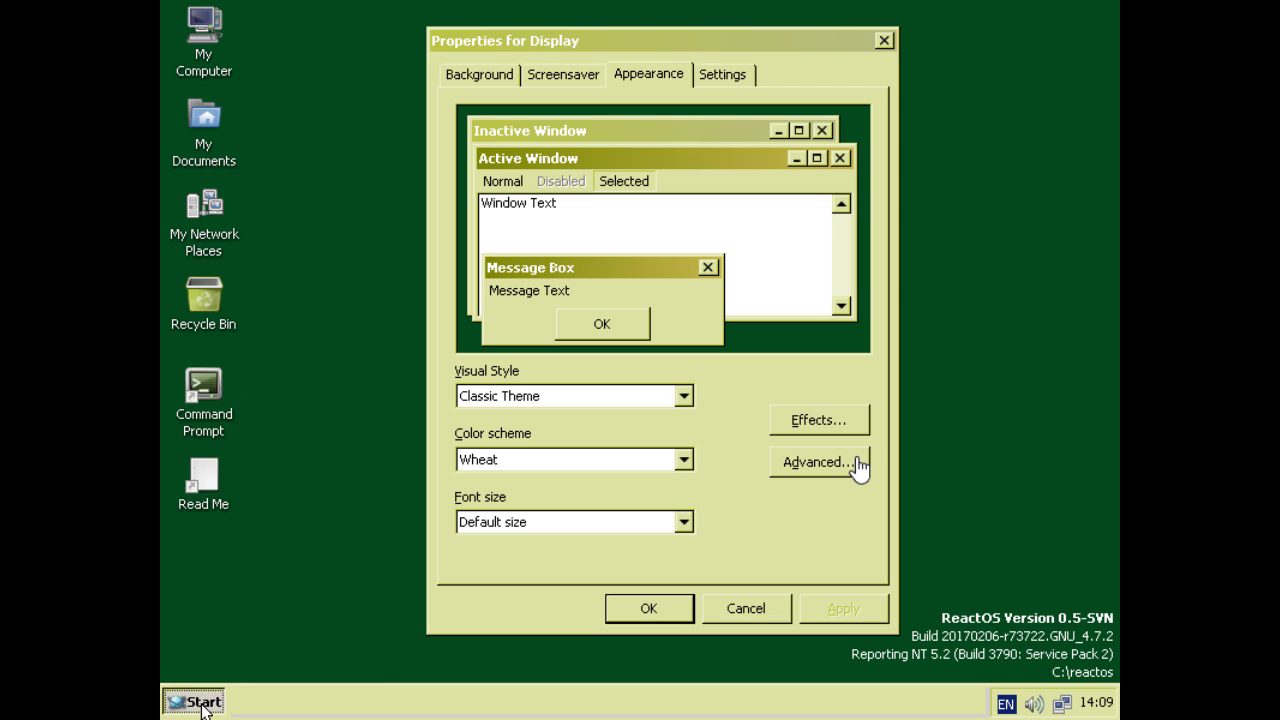
{"action": "left_click", "coordinate": [200, 704]}
{"action": "left_click", "coordinate": [791, 468]}
{"action": "left_click", "coordinate": [828, 580]}
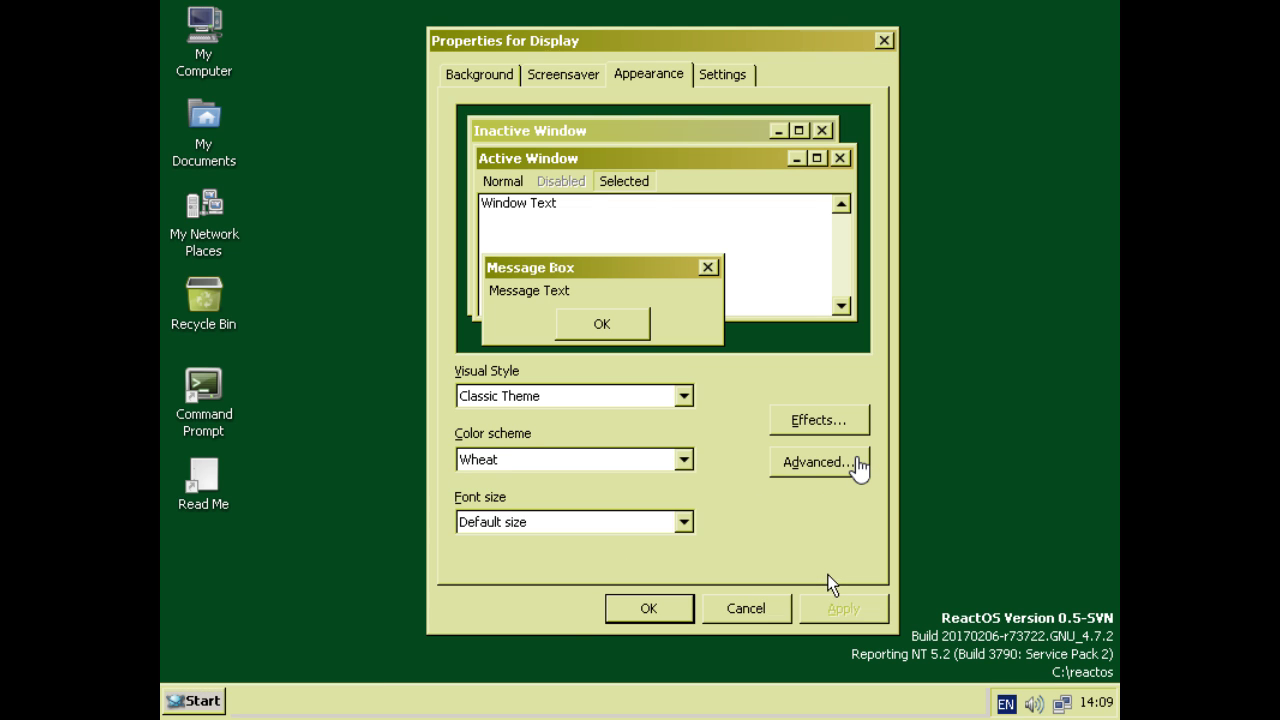
{"action": "left_click", "coordinate": [682, 460]}
{"action": "left_click", "coordinate": [682, 460]}
{"action": "left_click", "coordinate": [800, 426]}
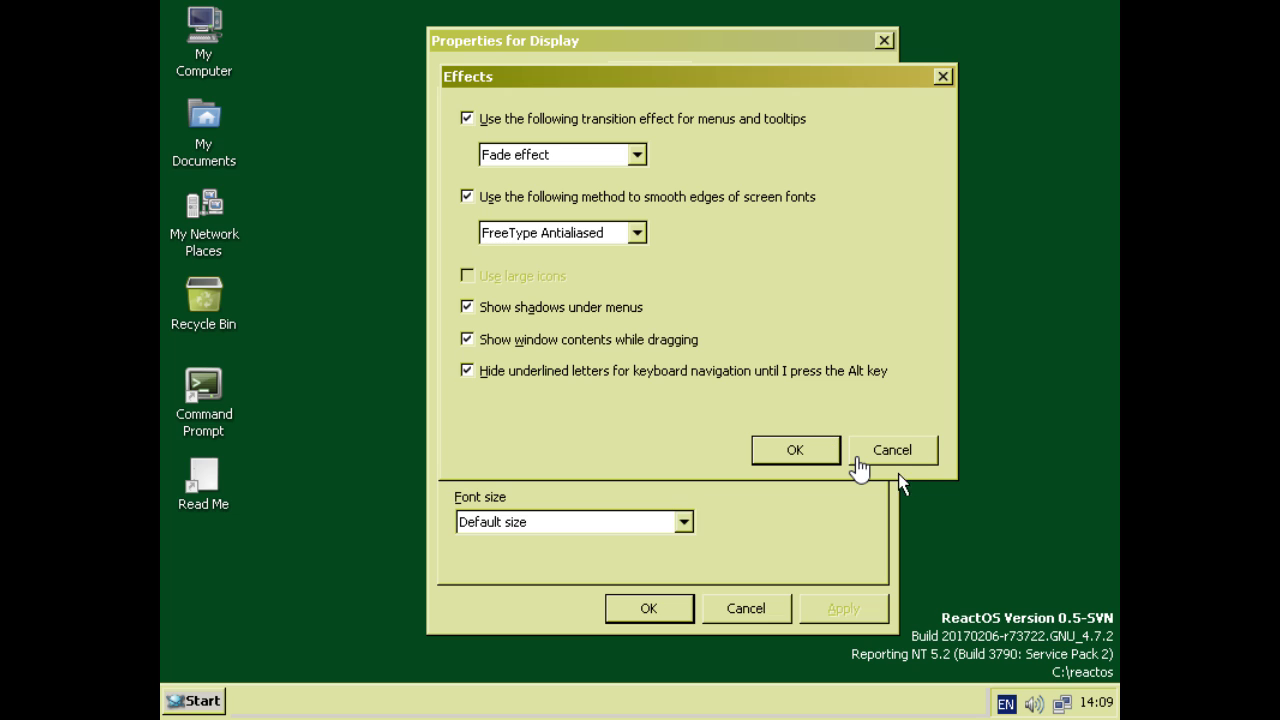
Close the effects settings and increase the screen area in the display settings to 1280x720 pixels.
{"action": "left_click", "coordinate": [846, 448]}
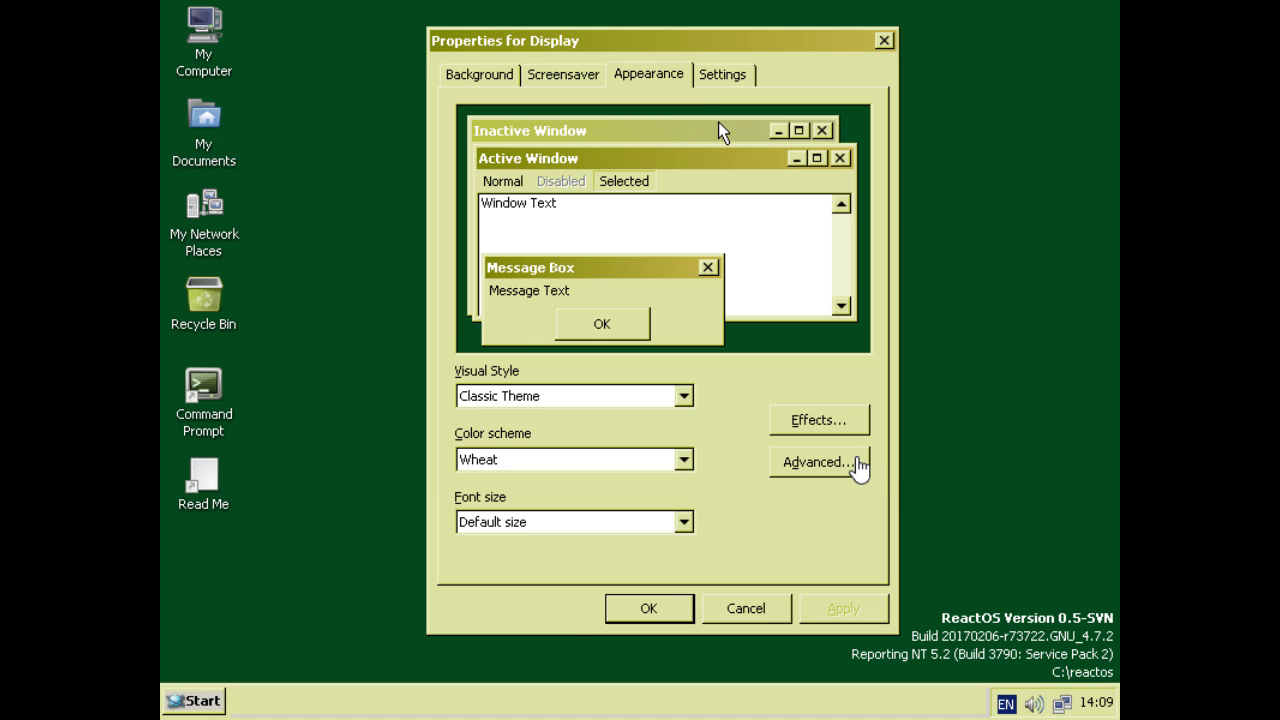
{"action": "left_click", "coordinate": [726, 76]}
{"action": "left_click_drag", "start_coordinate": [527, 398], "coordinate": [537, 398]}
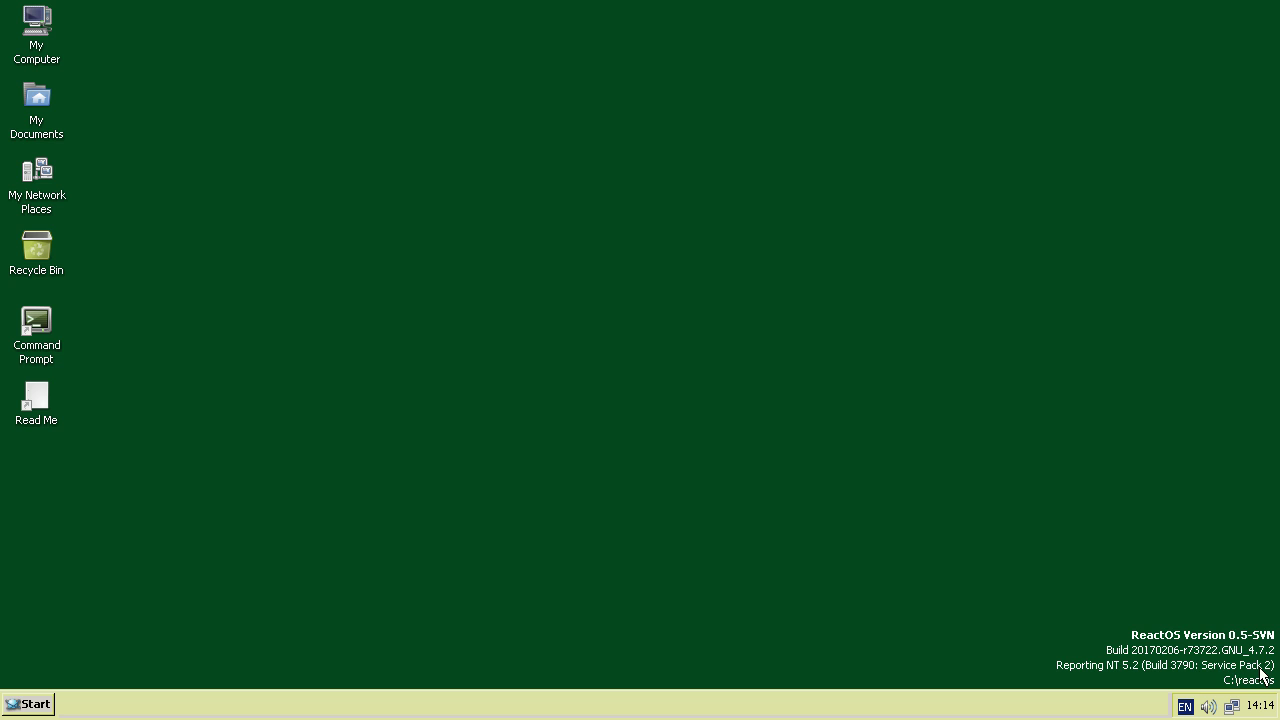
Open the Taskbar and Start Menu properties and move the dialog to the middle of the desktop.
{"action": "right_click", "coordinate": [1260, 709]}
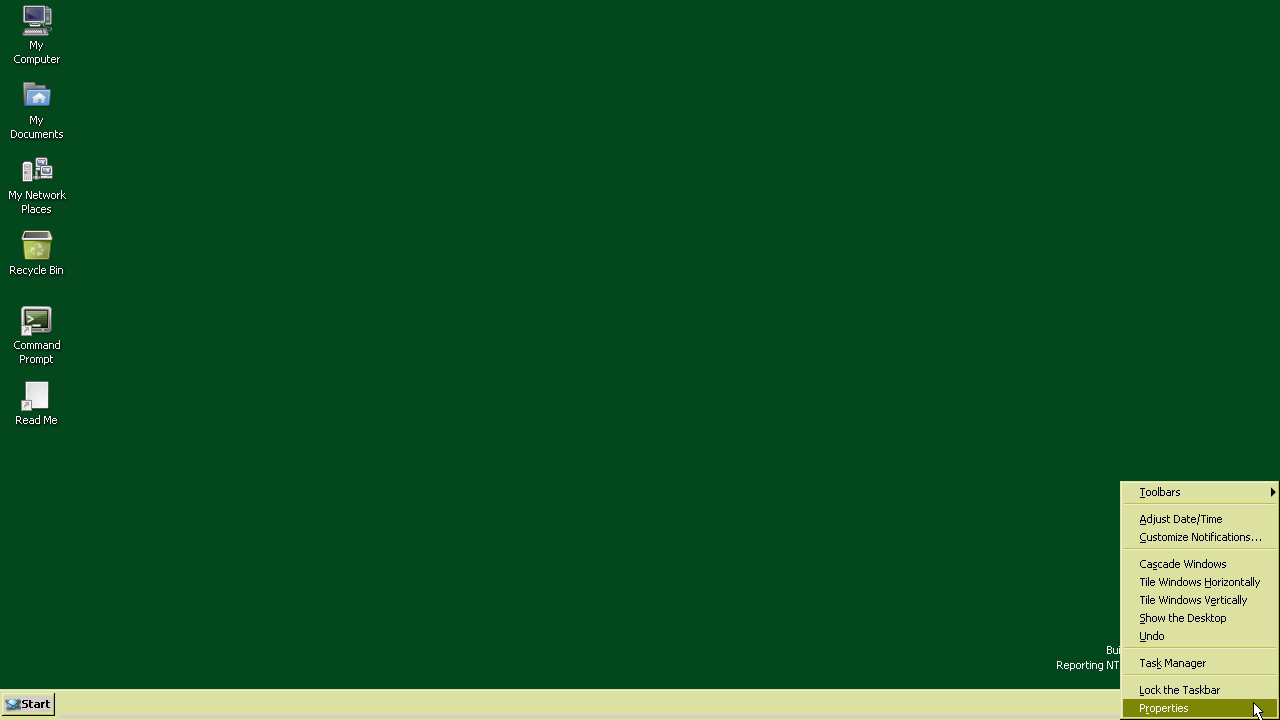
{"action": "left_click", "coordinate": [1256, 708]}
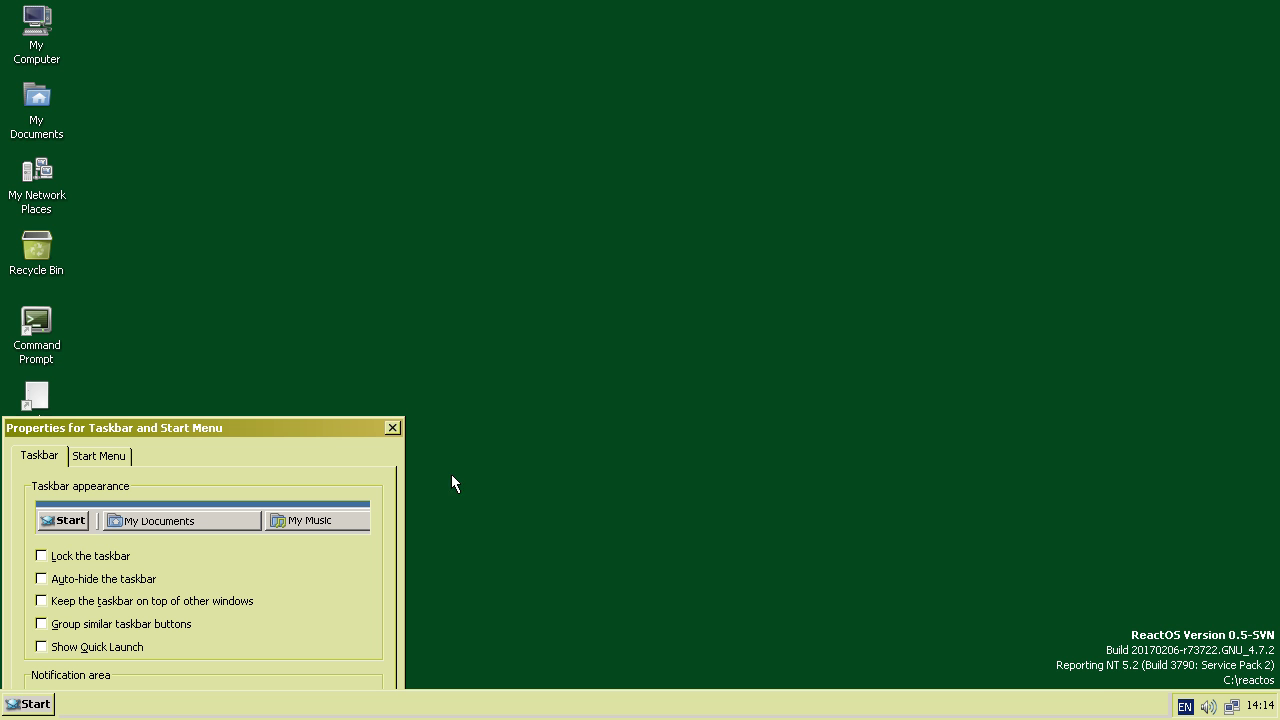
{"action": "left_click_drag", "start_coordinate": [320, 430], "coordinate": [657, 115]}
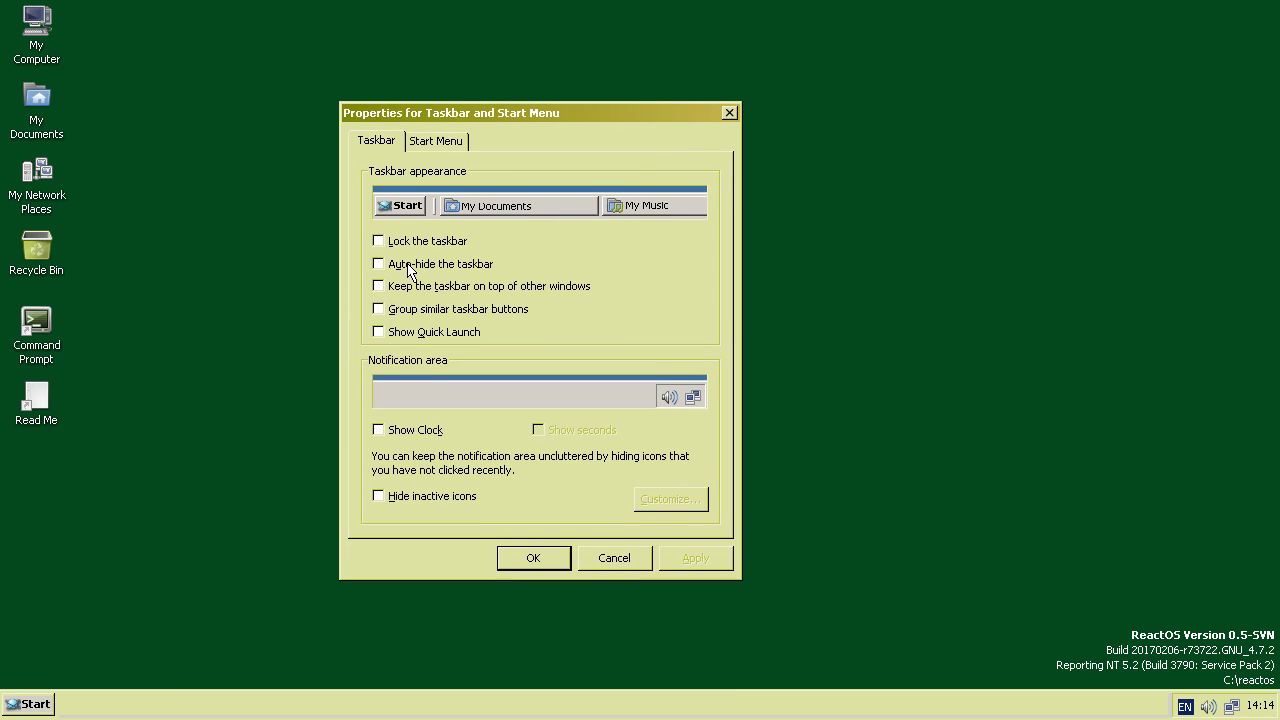
Try the Lock the taskbar option by applying it and unlocking the taskbar again.
{"action": "left_click", "coordinate": [385, 243]}
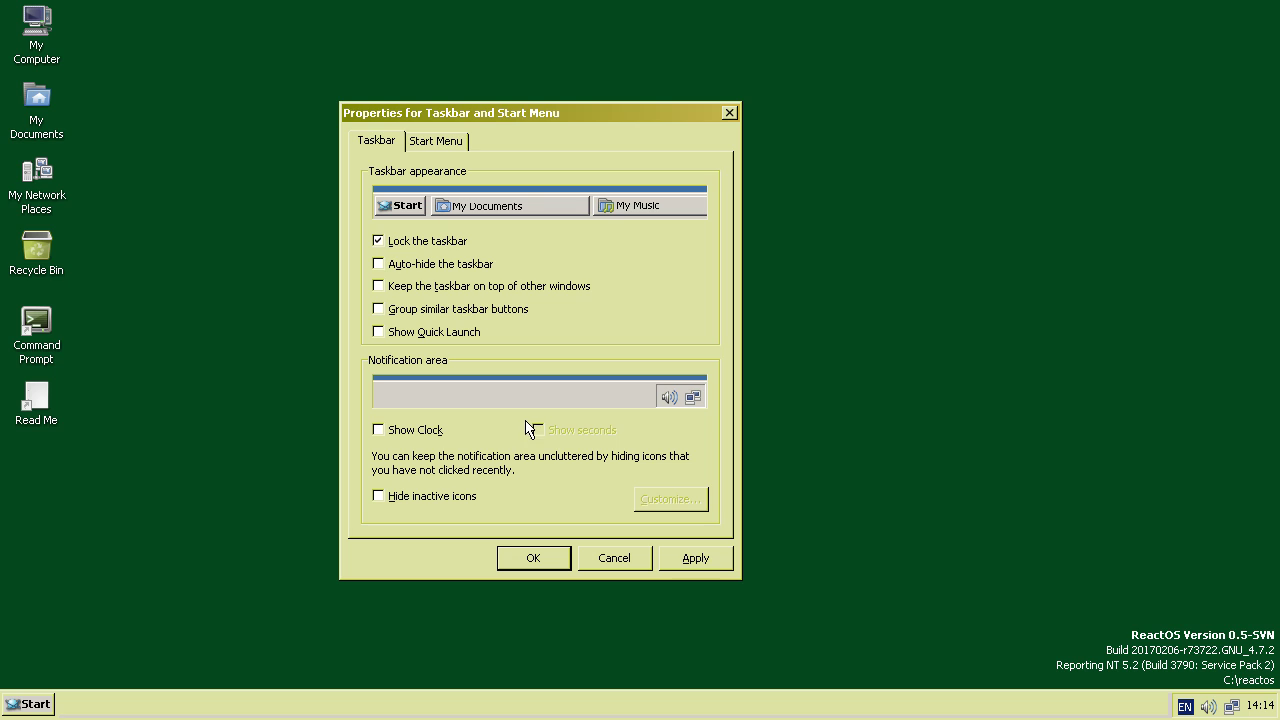
{"action": "left_click", "coordinate": [694, 557]}
{"action": "left_click", "coordinate": [379, 241]}
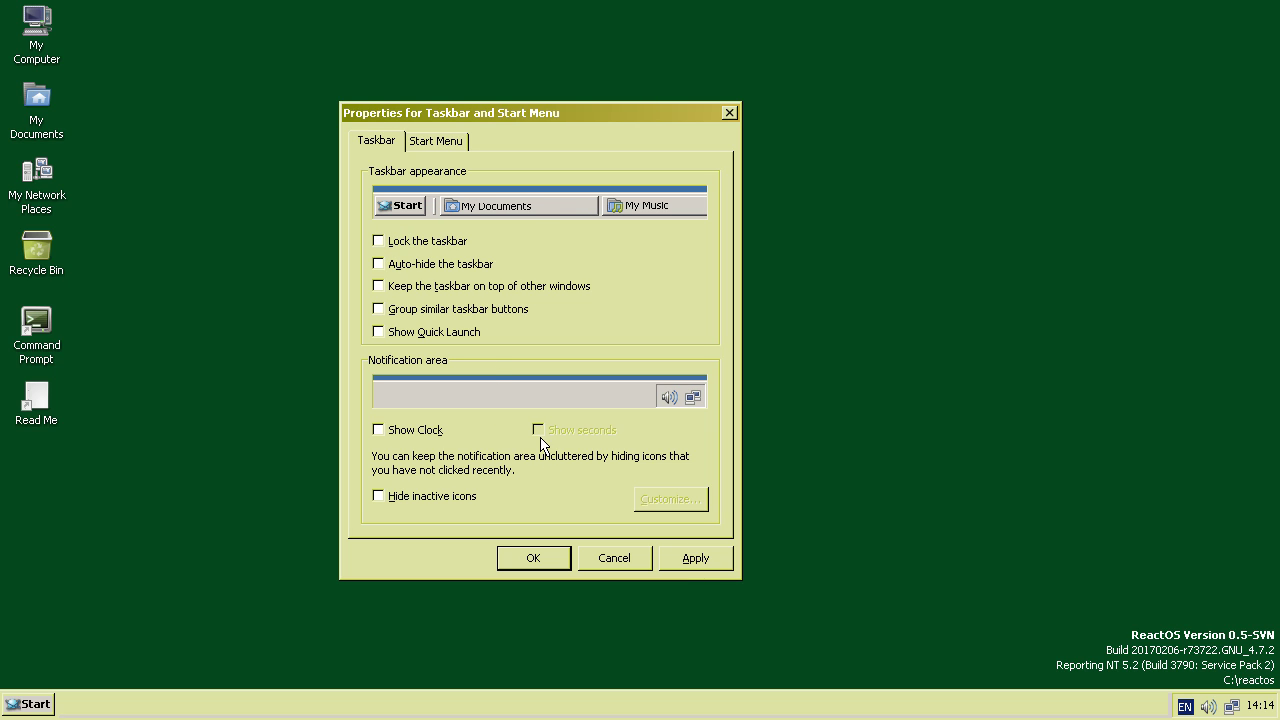
{"action": "left_click", "coordinate": [700, 565]}
Look at the toolbars offered for the taskbar and close the choices without selecting any.
{"action": "right_click", "coordinate": [431, 711]}
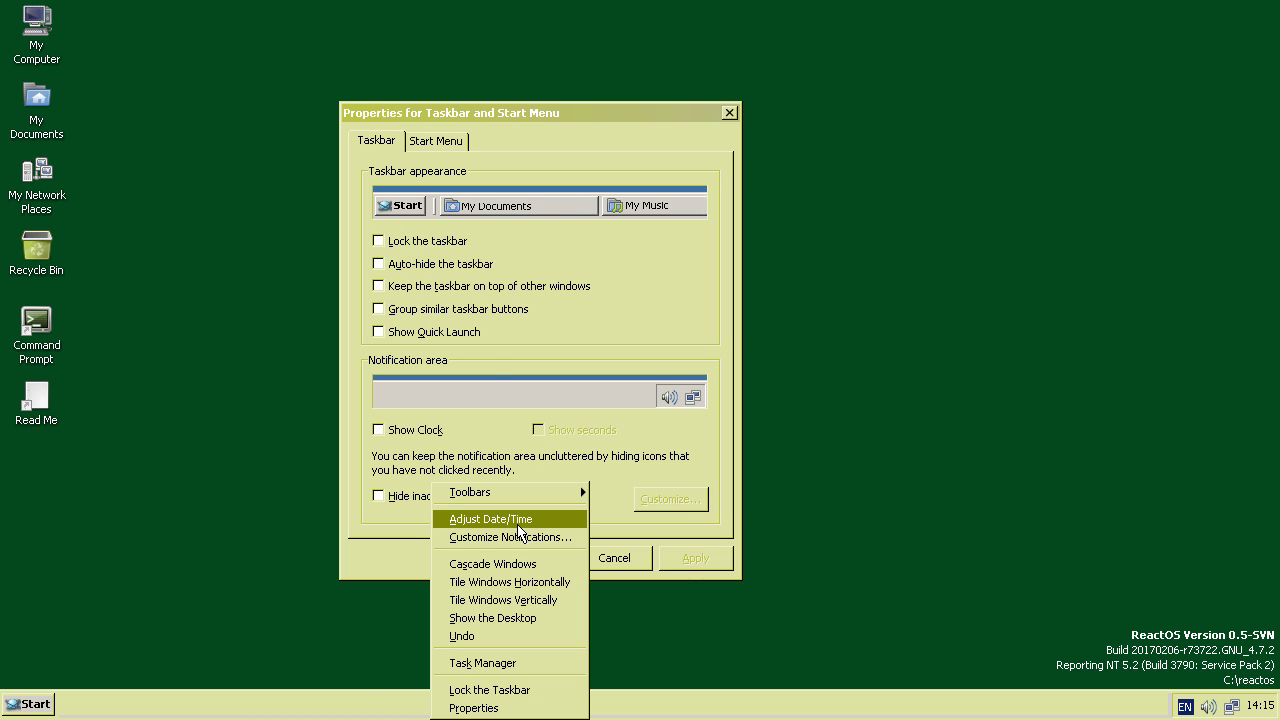
{"action": "mouse_move", "coordinate": [534, 492]}
{"action": "key", "text": "Left"}
{"action": "key", "text": "Down"}
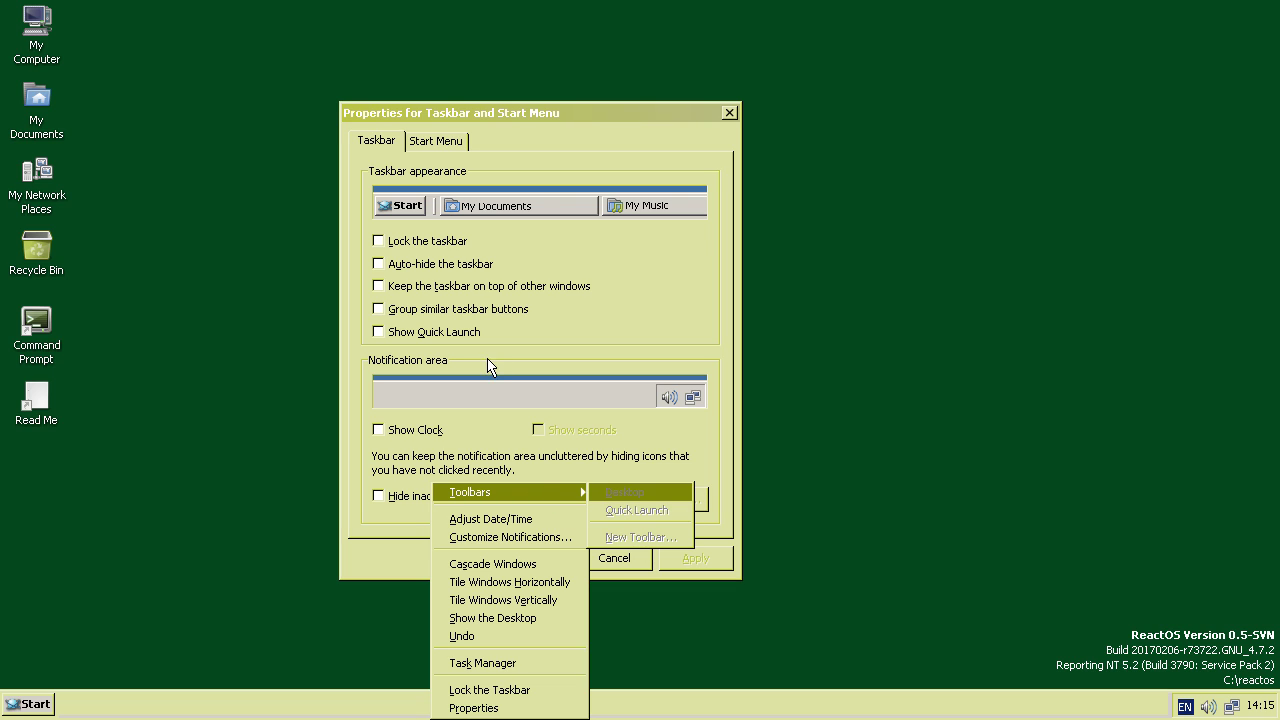
{"action": "left_click", "coordinate": [566, 160]}
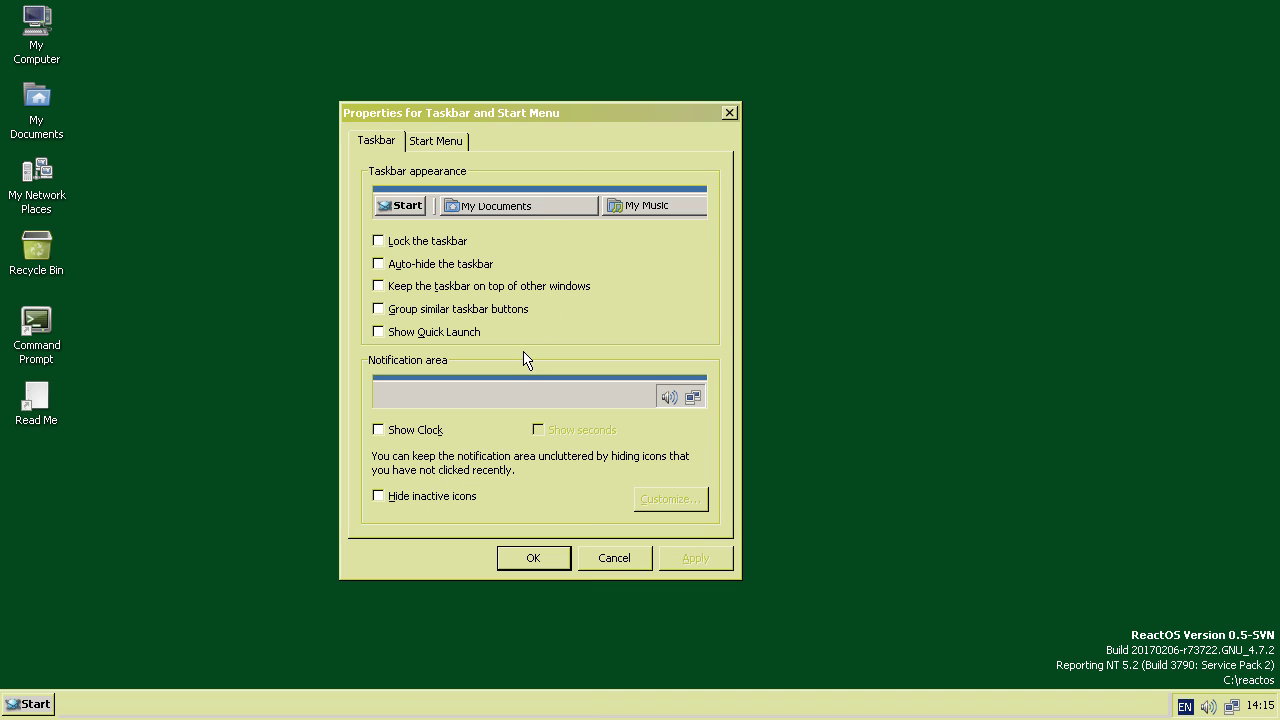
Try the Auto-hide the taskbar option by applying it and clearing it again.
{"action": "left_click", "coordinate": [406, 262]}
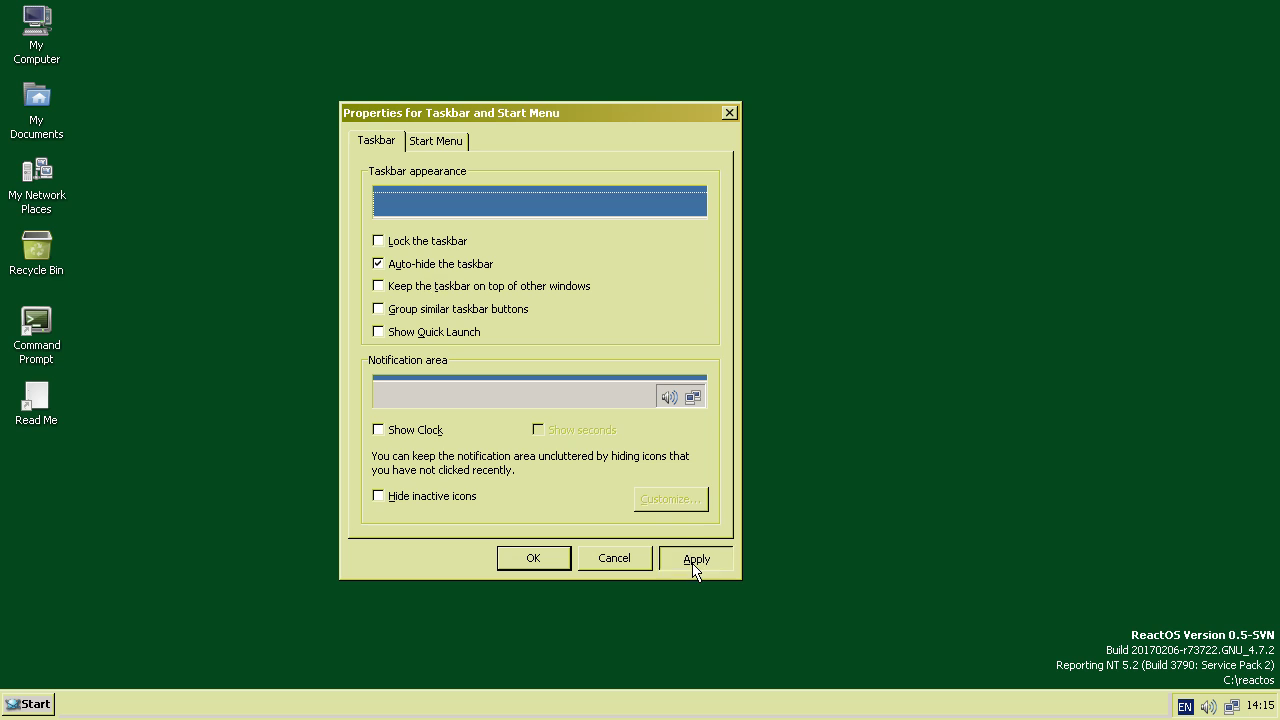
{"action": "left_click", "coordinate": [694, 560]}
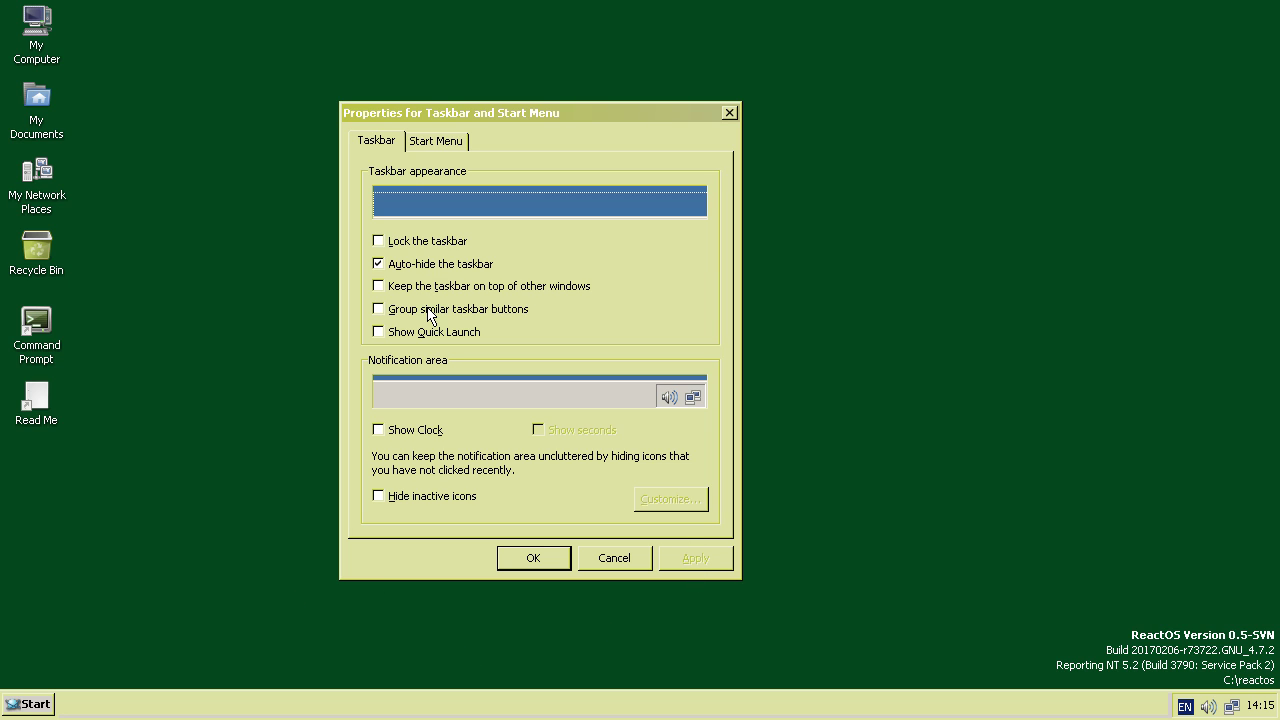
{"action": "left_click", "coordinate": [430, 266]}
Switch the Show Quick Launch and Group similar taskbar buttons options on and off again.
{"action": "left_click", "coordinate": [408, 333]}
{"action": "left_click", "coordinate": [408, 335]}
{"action": "left_click", "coordinate": [437, 310]}
{"action": "left_click", "coordinate": [455, 310]}
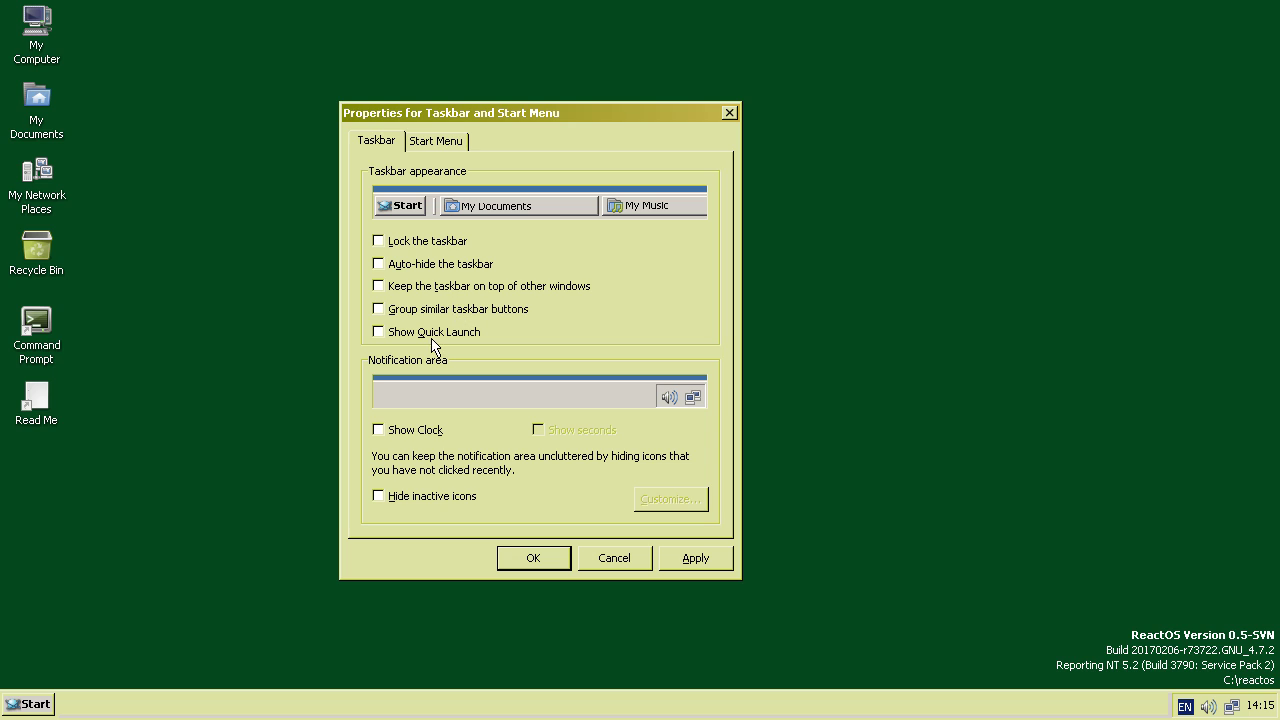
Try the notification area's Show Clock and Show seconds options, applying each, and turn the clock off again.
{"action": "left_click", "coordinate": [406, 431]}
{"action": "left_click", "coordinate": [678, 566]}
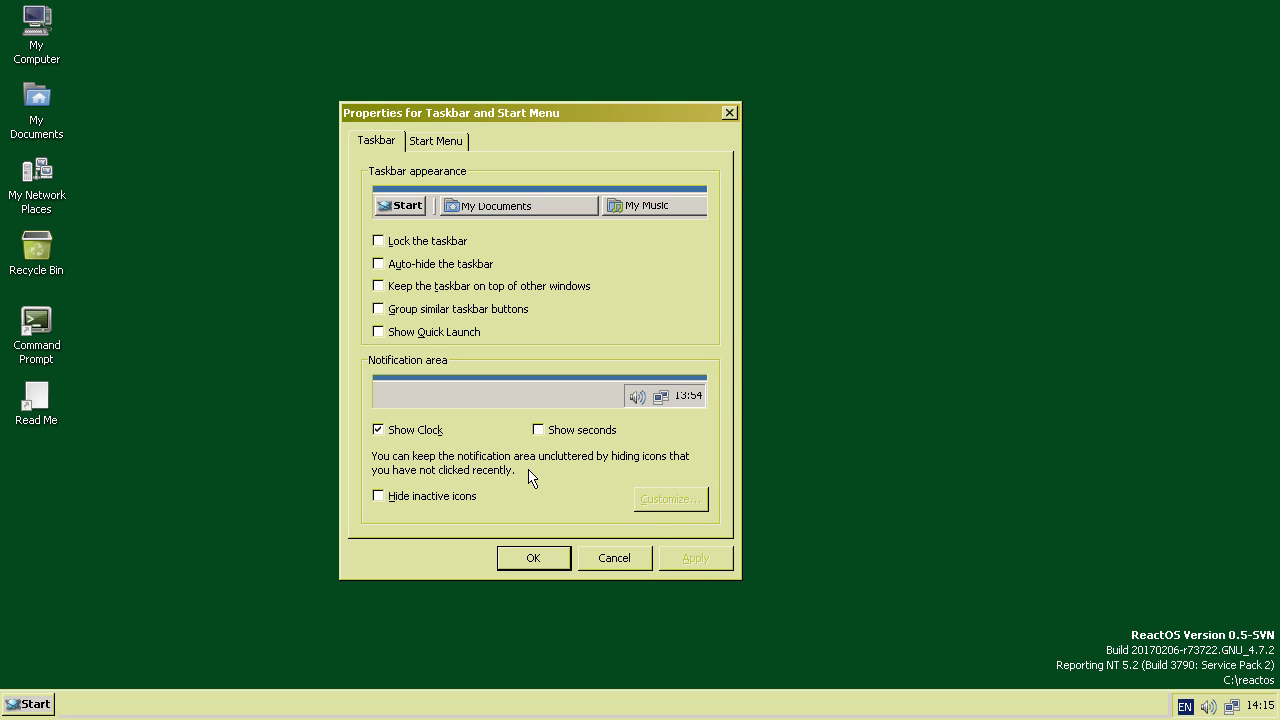
{"action": "left_click", "coordinate": [541, 431]}
{"action": "left_click", "coordinate": [709, 562]}
{"action": "left_click", "coordinate": [418, 434]}
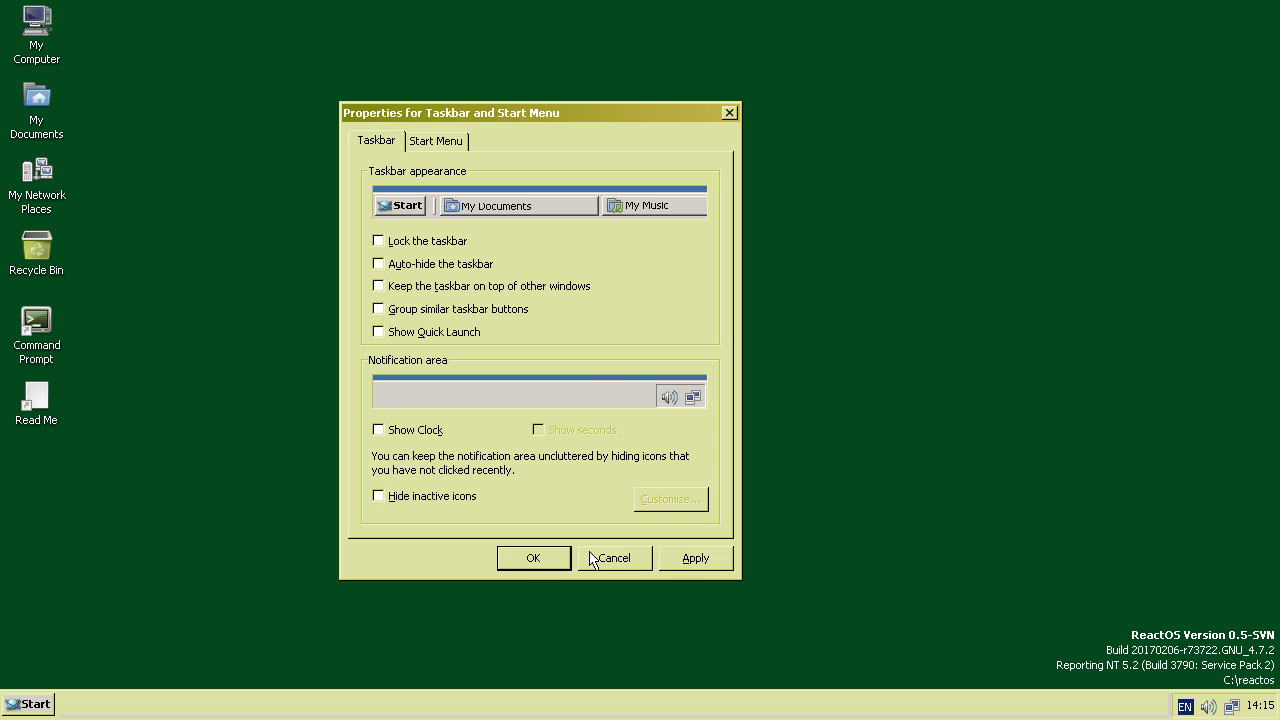
{"action": "left_click", "coordinate": [672, 556]}
Select the Classic Start menu style, look at its customization options and close the dialogs without confirming.
{"action": "left_click", "coordinate": [421, 134]}
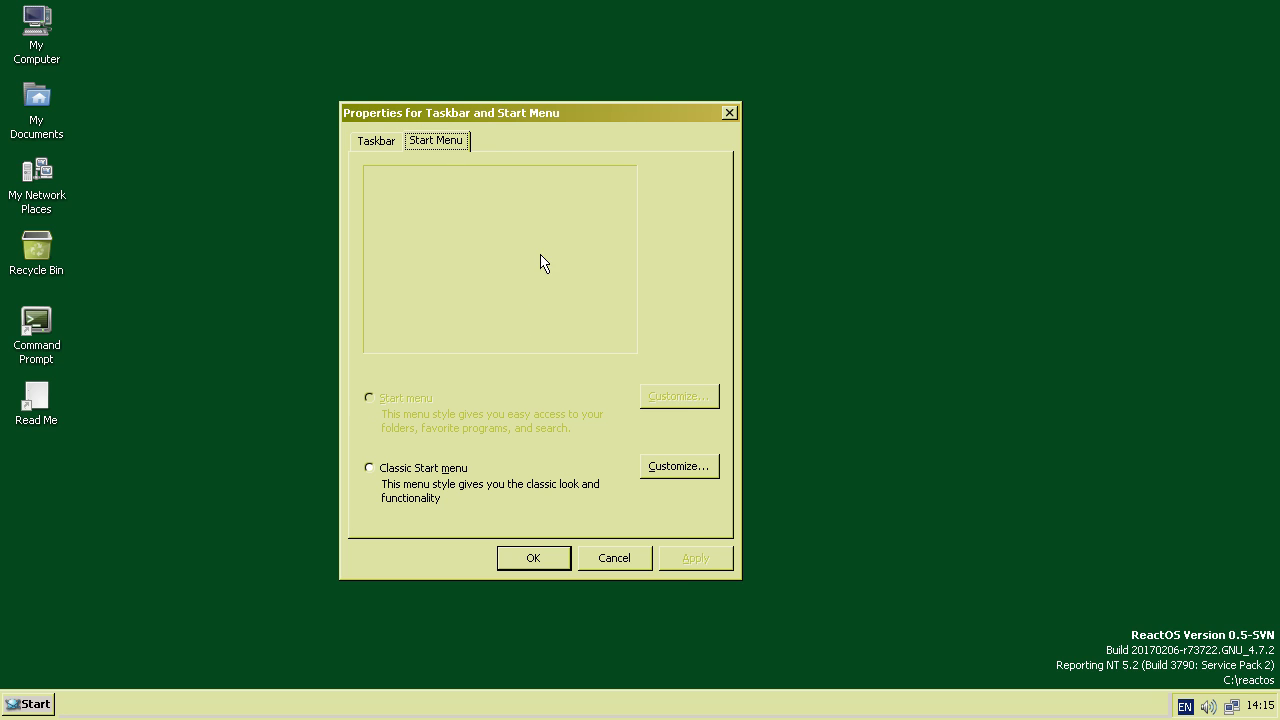
{"action": "left_click", "coordinate": [446, 470]}
{"action": "left_click", "coordinate": [688, 470]}
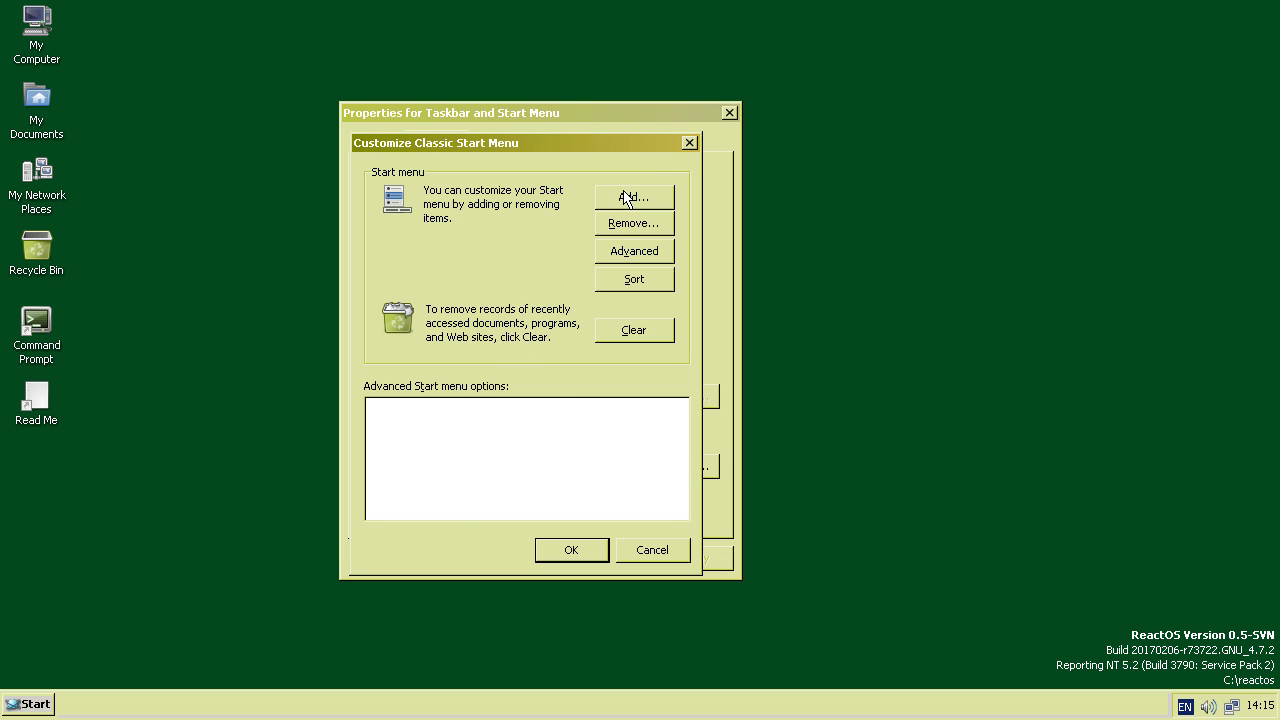
{"action": "left_click", "coordinate": [689, 143]}
{"action": "left_click", "coordinate": [729, 114]}
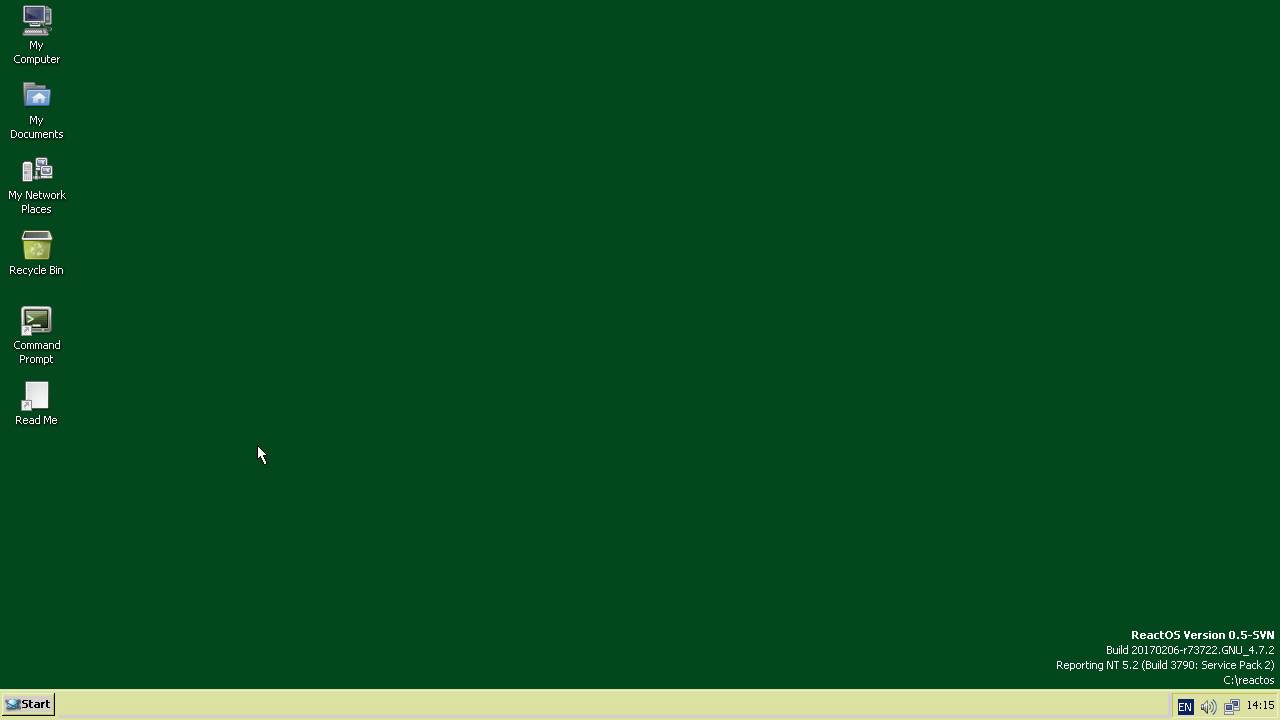
Set the time zone to (GMT) Greenwich Mean Time: Dublin, Edinburgh, Lisbon, London with automatic Daylight Saving adjustment, and confirm.
{"action": "right_click", "coordinate": [1262, 706]}
{"action": "left_click", "coordinate": [1168, 518]}
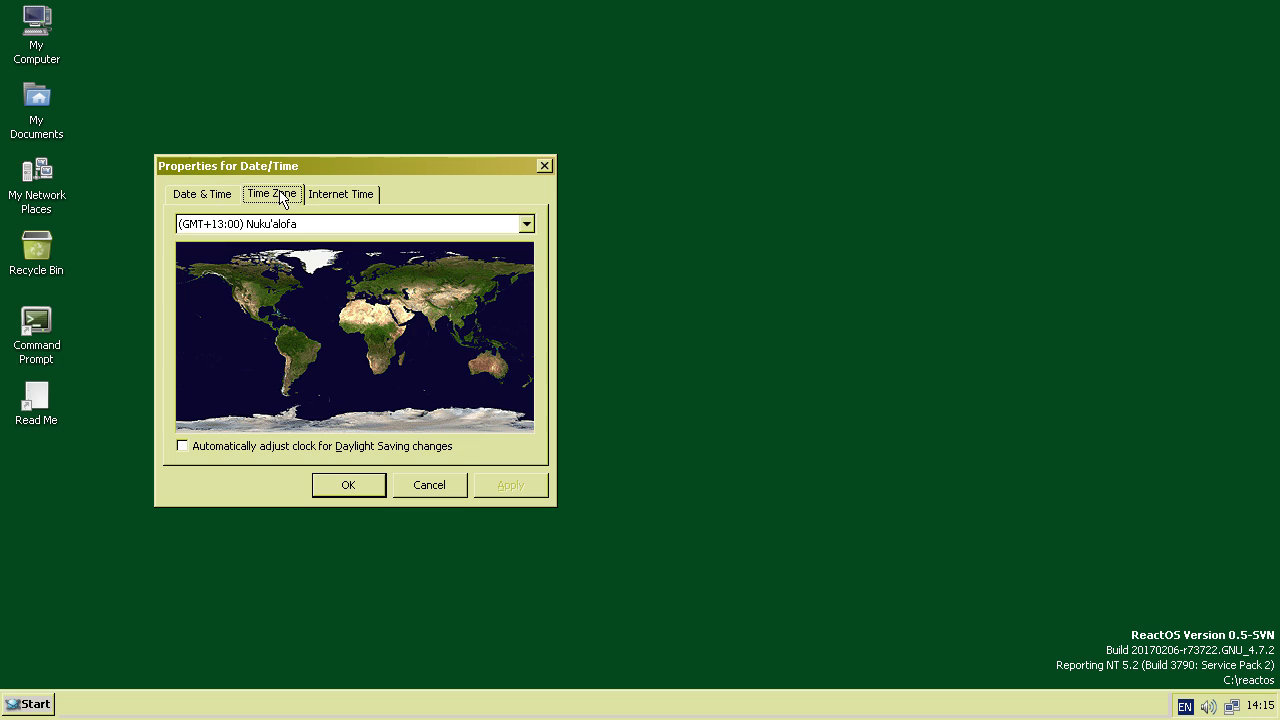
{"action": "left_click", "coordinate": [343, 224]}
{"action": "left_click", "coordinate": [354, 458]}
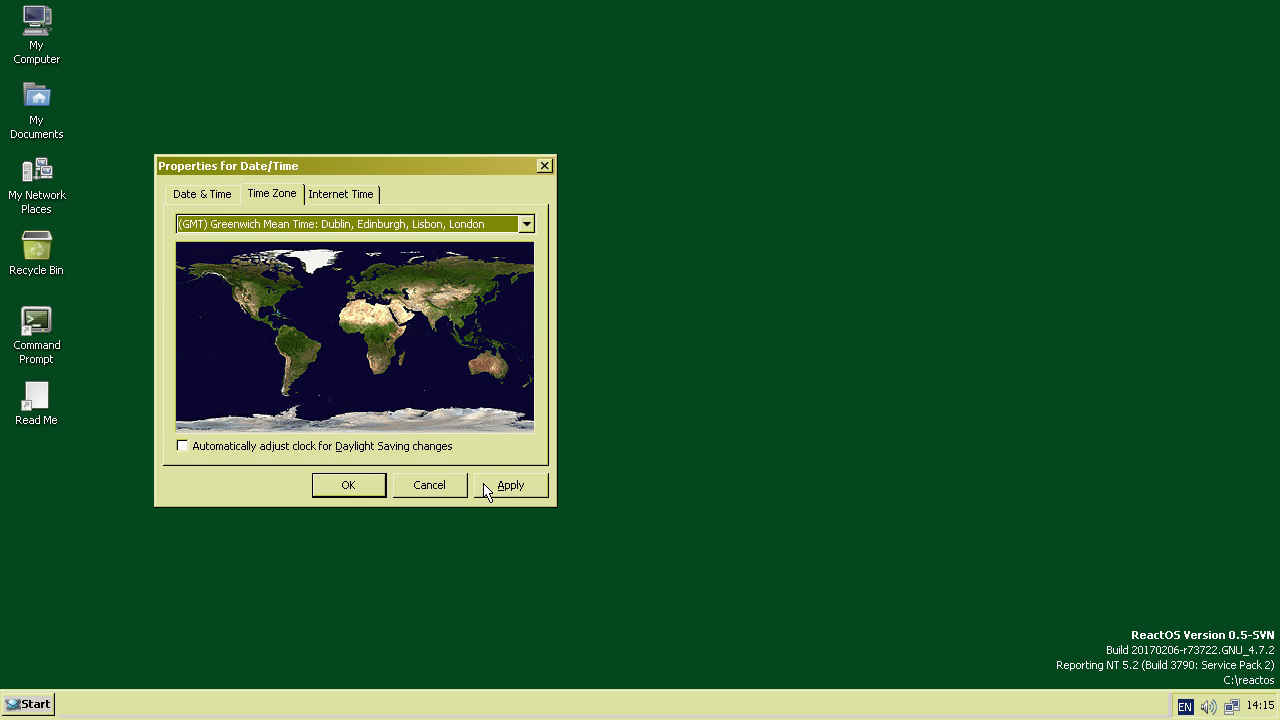
{"action": "left_click", "coordinate": [380, 447]}
{"action": "left_click", "coordinate": [507, 489]}
{"action": "left_click", "coordinate": [352, 487]}
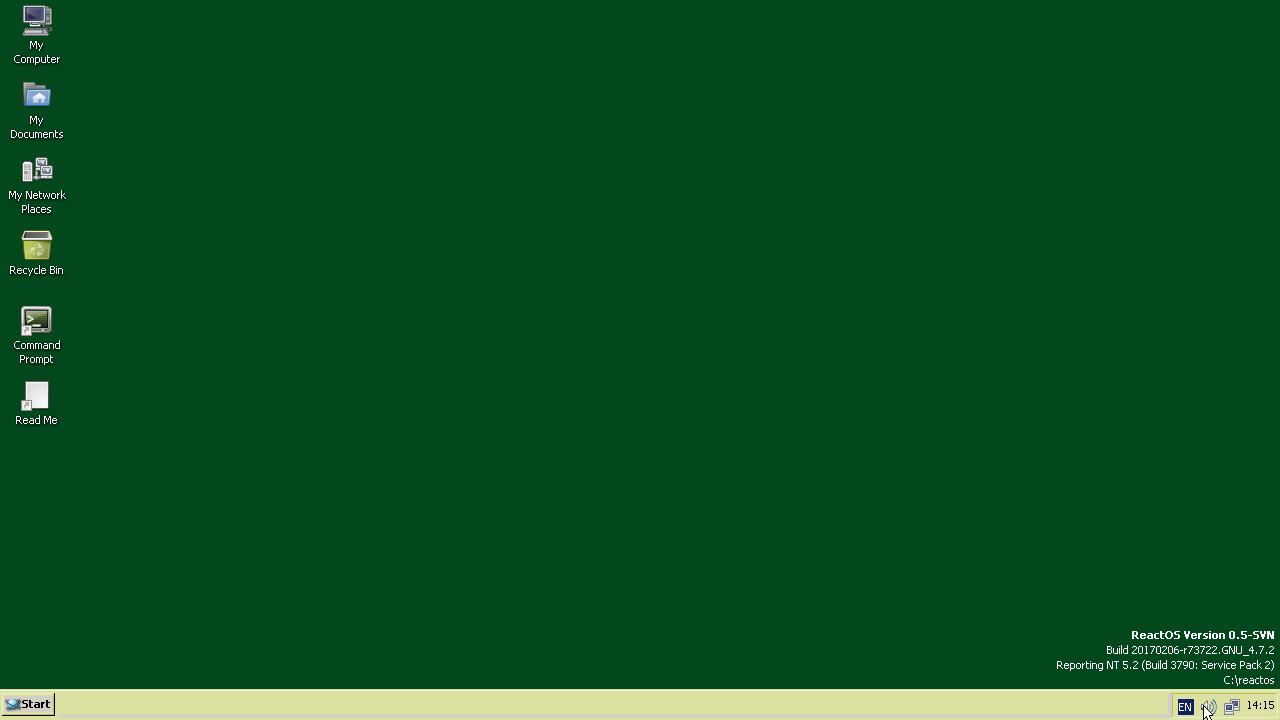
Open Task Manager and look through its processes, performance and applications views.
{"action": "right_click", "coordinate": [1276, 710]}
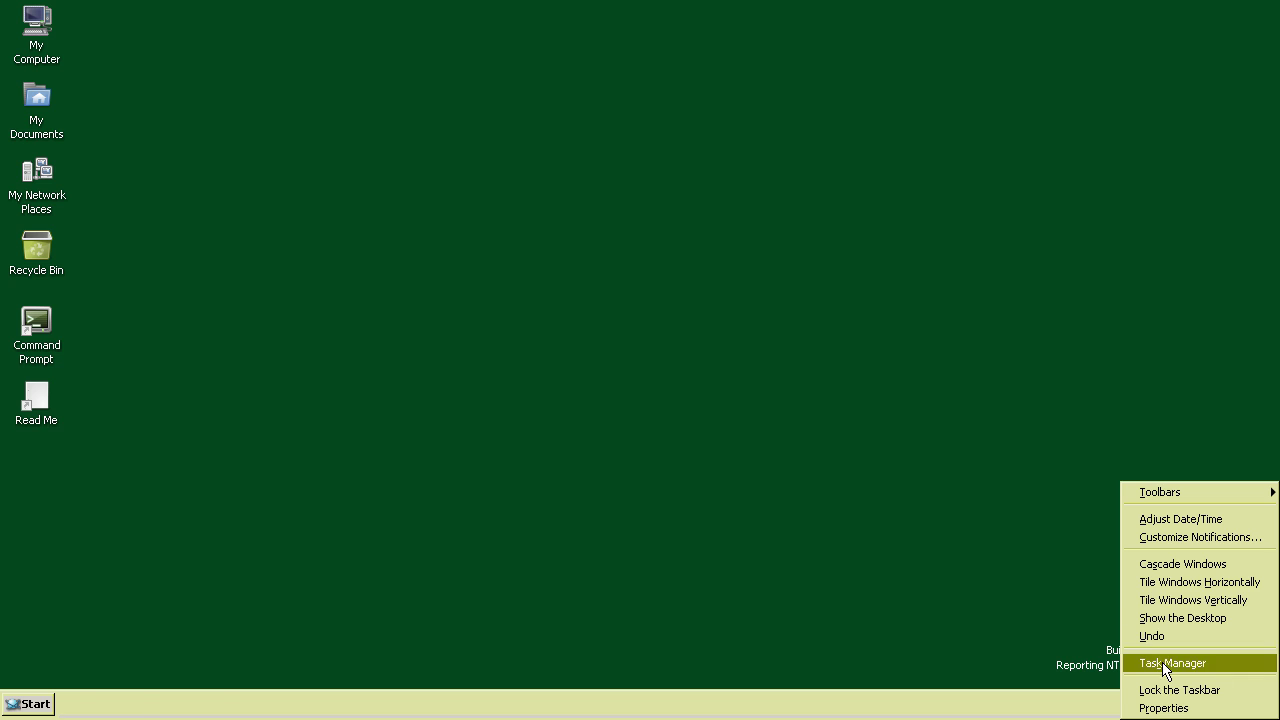
{"action": "left_click", "coordinate": [1164, 664]}
{"action": "left_click", "coordinate": [561, 168]}
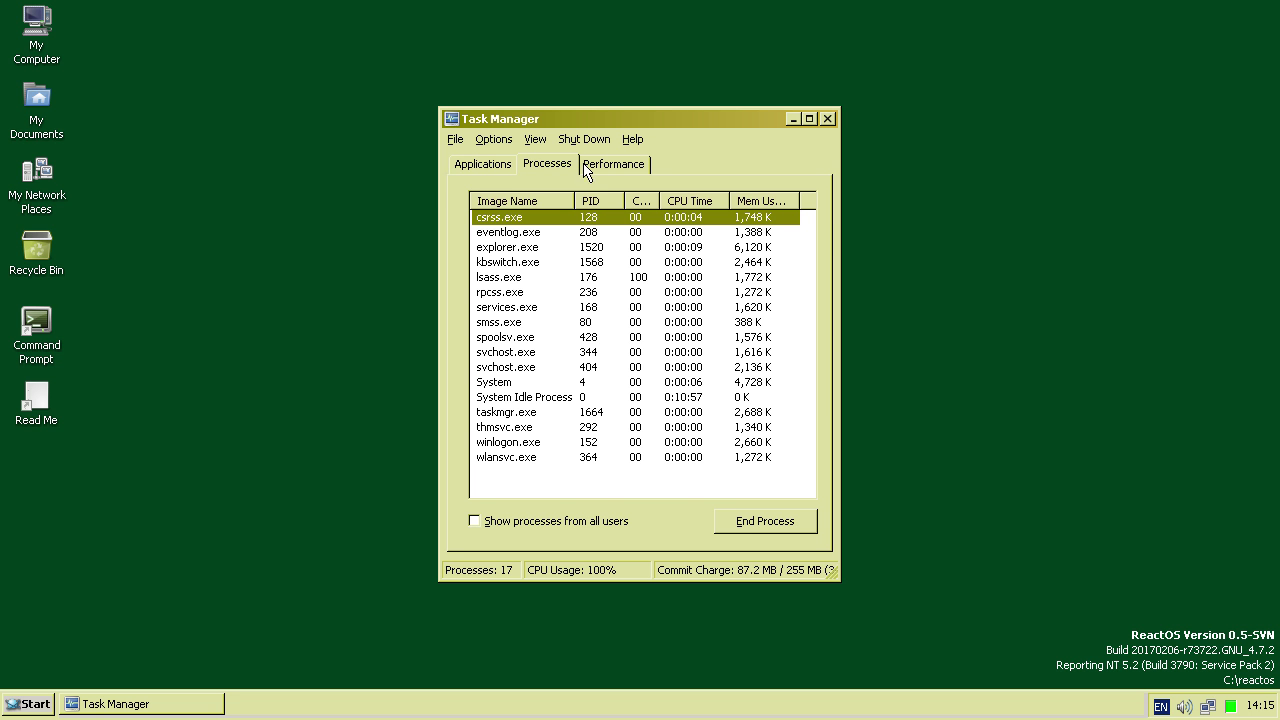
{"action": "left_click", "coordinate": [622, 166]}
{"action": "left_click", "coordinate": [494, 168]}
Look through Task Manager's options and log off the SYSTEM account.
{"action": "left_click", "coordinate": [493, 141]}
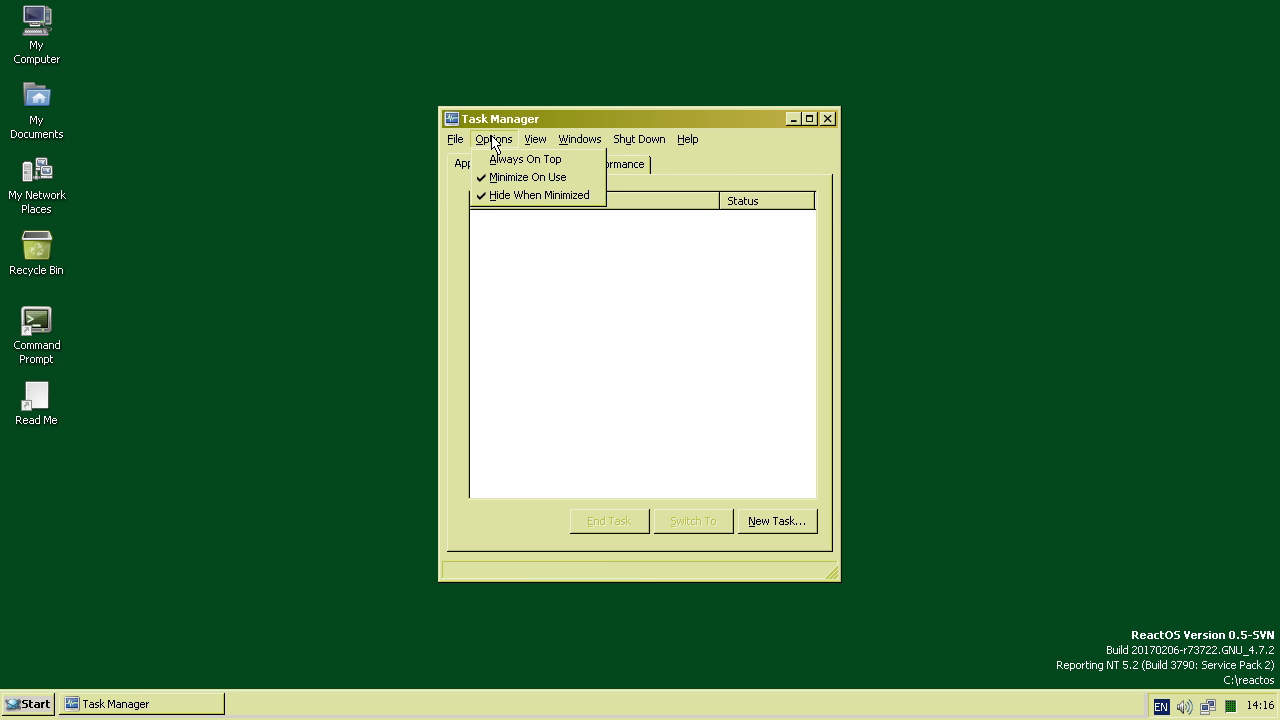
{"action": "mouse_move", "coordinate": [562, 148]}
{"action": "mouse_move", "coordinate": [636, 142]}
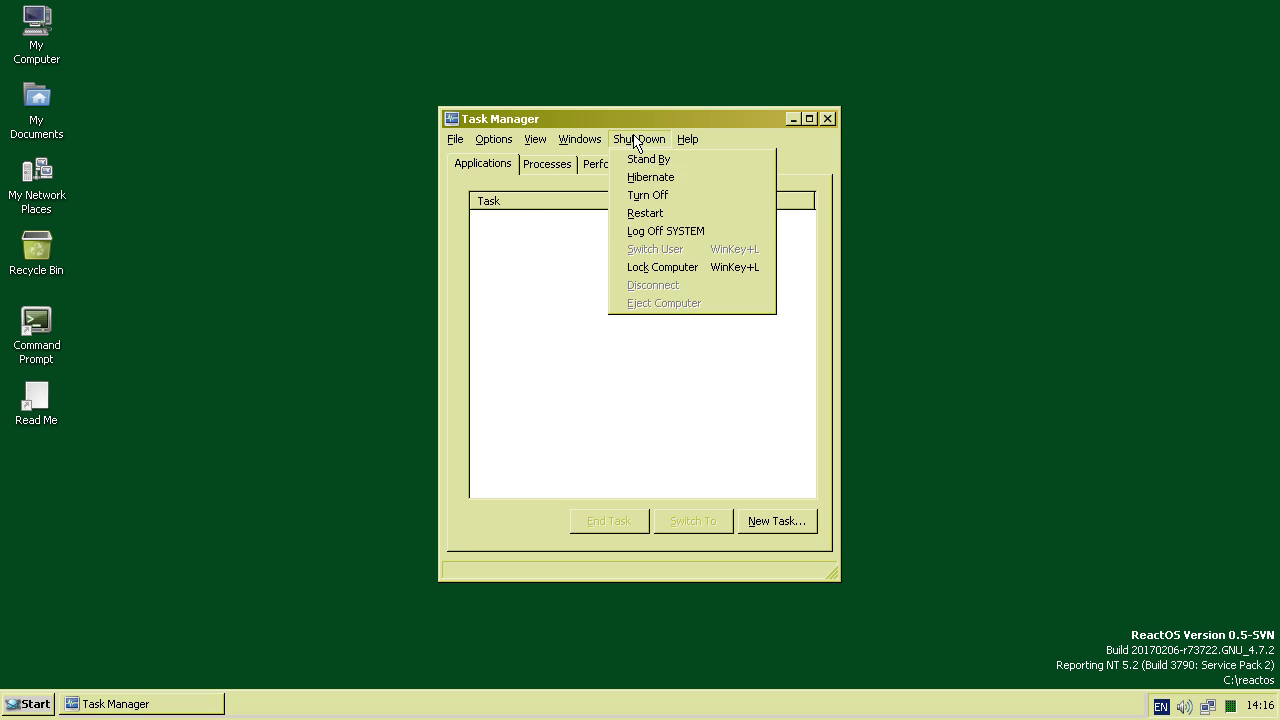
{"action": "left_click", "coordinate": [659, 232]}
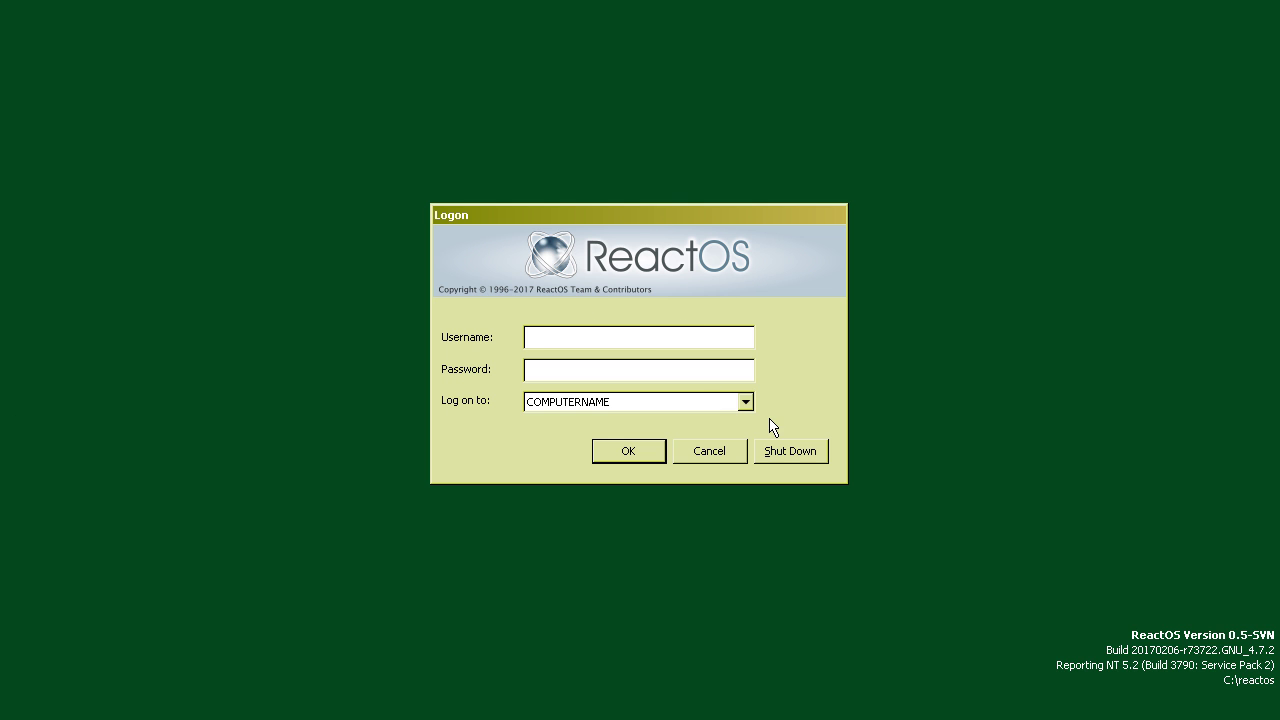
Check the available logon computers and try to log on to COMPUTERNAME with a personal username.
{"action": "left_click", "coordinate": [745, 402]}
{"action": "left_click", "coordinate": [745, 402]}
{"action": "left_click", "coordinate": [652, 451]}
{"action": "key", "text": "Return"}
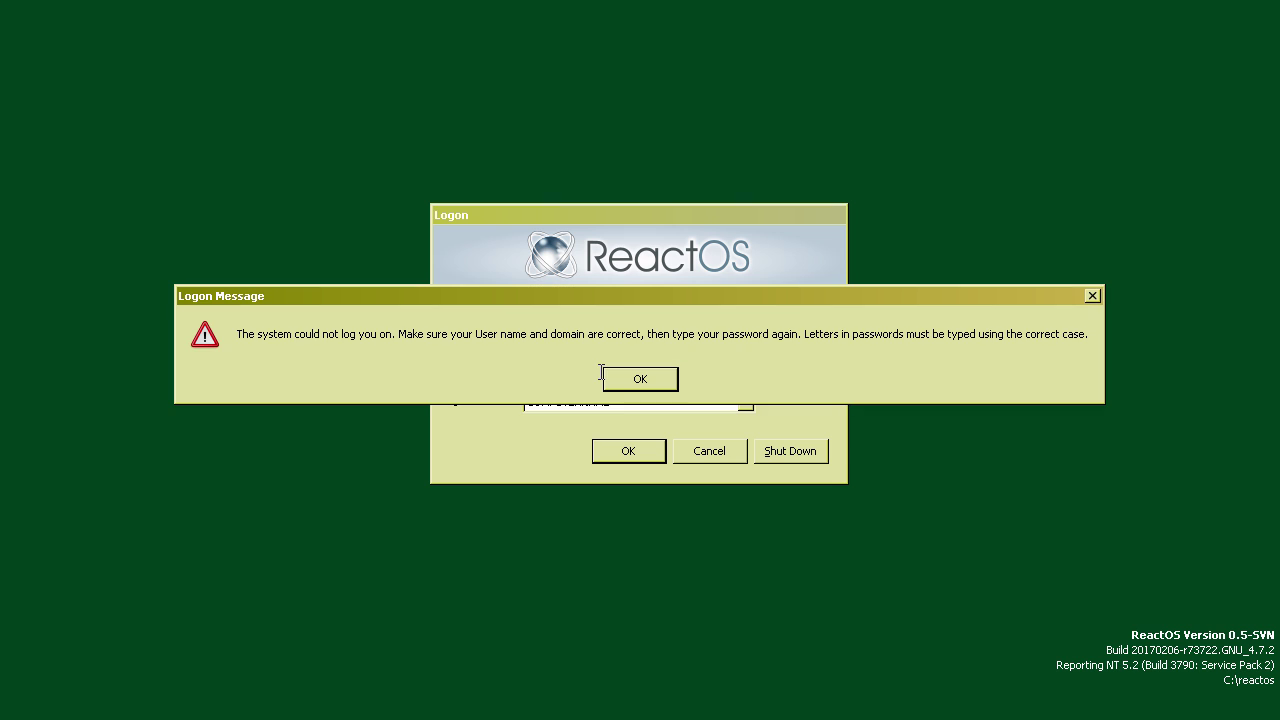
{"action": "left_click", "coordinate": [632, 383]}
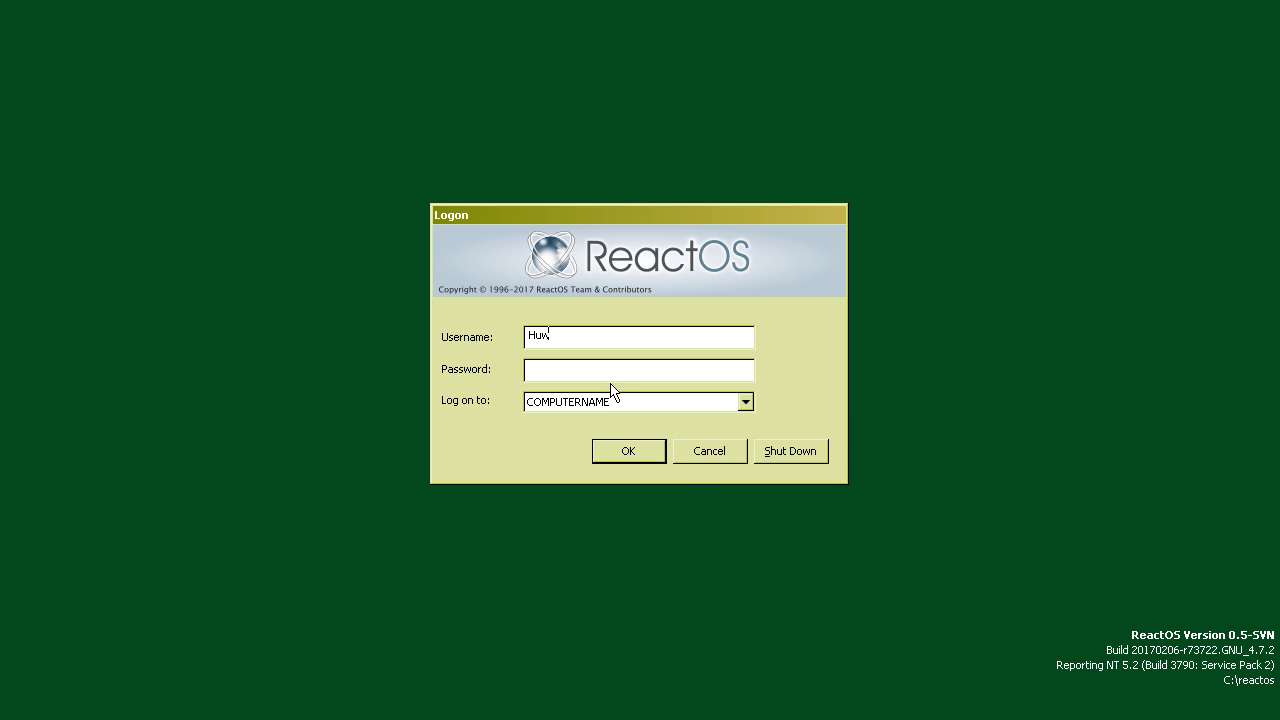
Try to log on with the username Administrator and with the username ReactOS, dismissing the logon message.
{"action": "left_click_drag", "start_coordinate": [582, 334], "coordinate": [512, 333]}
{"action": "type", "text": "Administrator"}
{"action": "left_click", "coordinate": [626, 452]}
{"action": "double_click", "coordinate": [564, 341]}
{"action": "type", "text": "ReactOS"}
{"action": "key", "text": "Return"}
{"action": "left_click", "coordinate": [640, 379]}
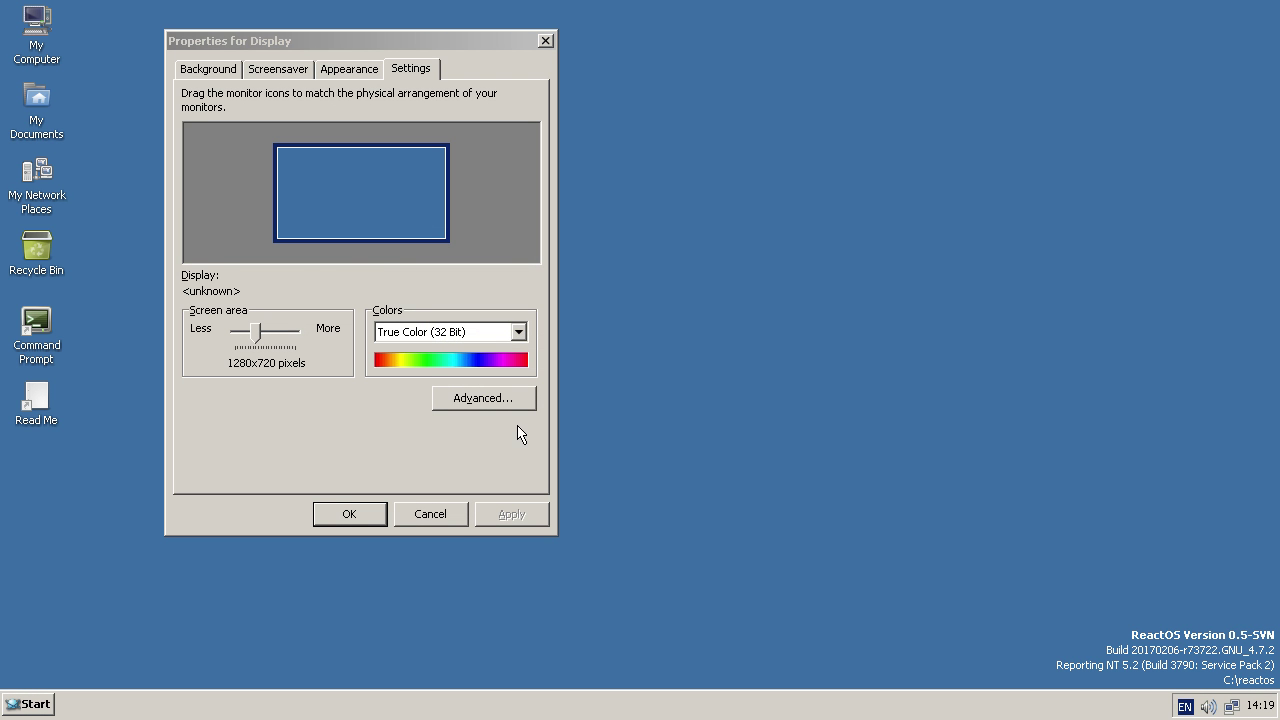
Look at the advanced display settings, close them and move the display properties dialog, showing its background options, towards the middle.
{"action": "left_click", "coordinate": [520, 398]}
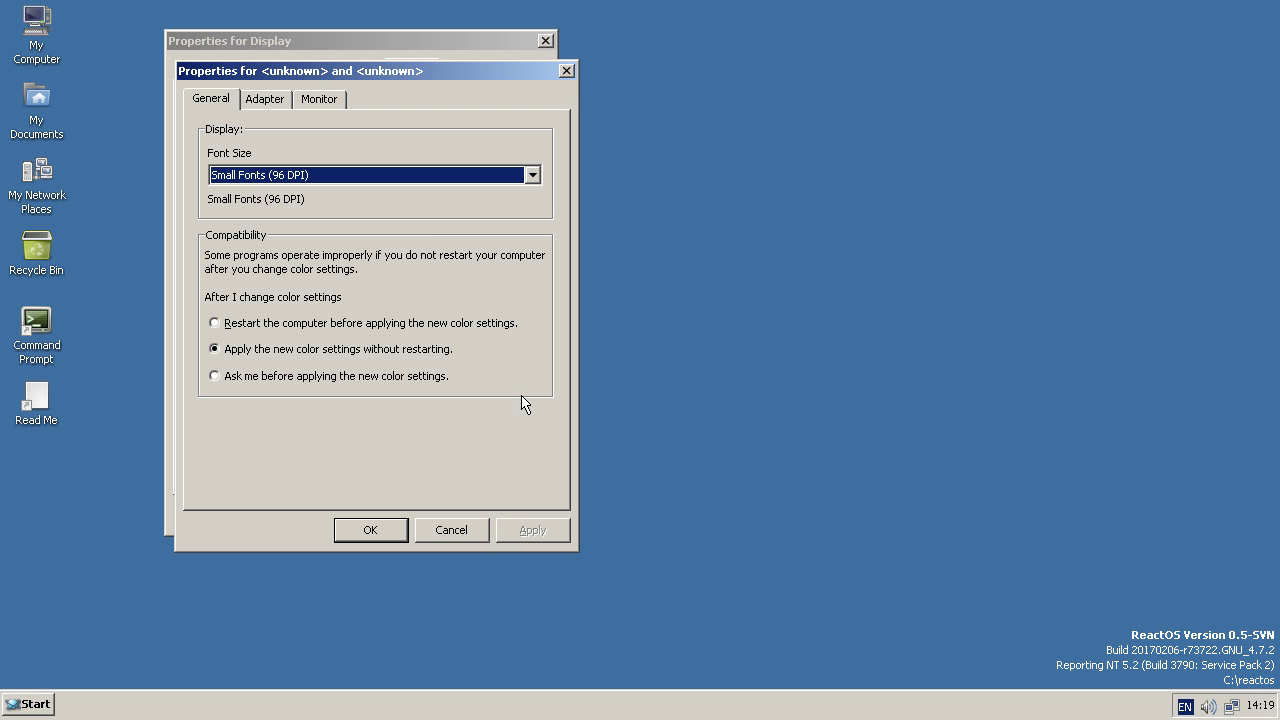
{"action": "left_click", "coordinate": [566, 70]}
{"action": "left_click", "coordinate": [214, 63]}
{"action": "left_click_drag", "start_coordinate": [237, 40], "coordinate": [503, 79]}
Browse the Resources and Themes folders for a wallpaper image, check the file type choices and cancel.
{"action": "left_click", "coordinate": [766, 338]}
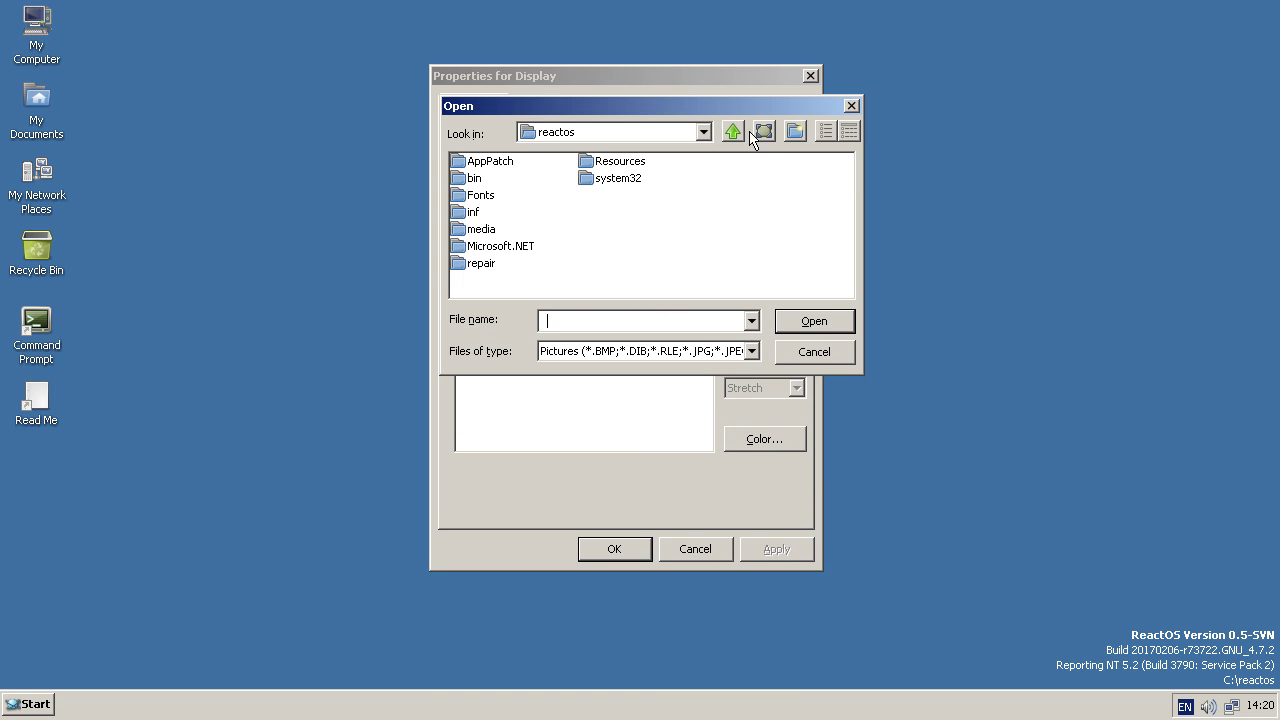
{"action": "double_click", "coordinate": [603, 162]}
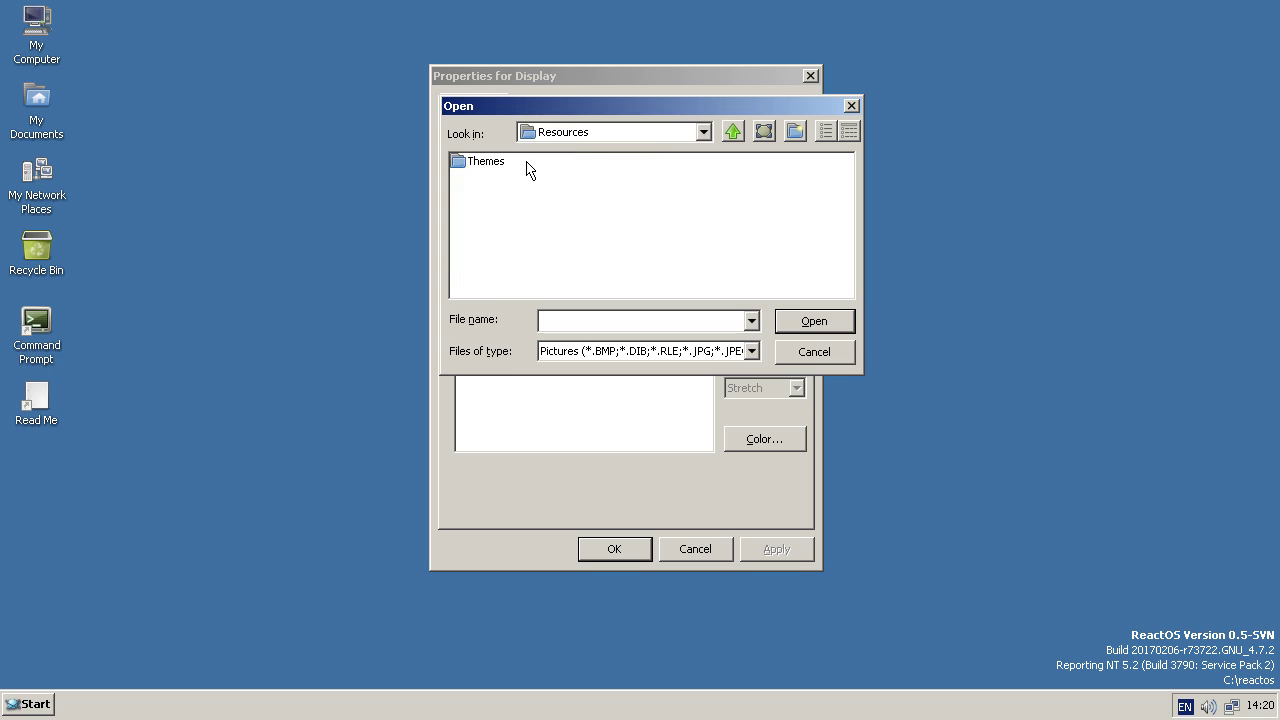
{"action": "double_click", "coordinate": [482, 164]}
{"action": "double_click", "coordinate": [482, 164]}
{"action": "left_click", "coordinate": [750, 351]}
{"action": "left_click", "coordinate": [742, 364]}
{"action": "left_click", "coordinate": [808, 360]}
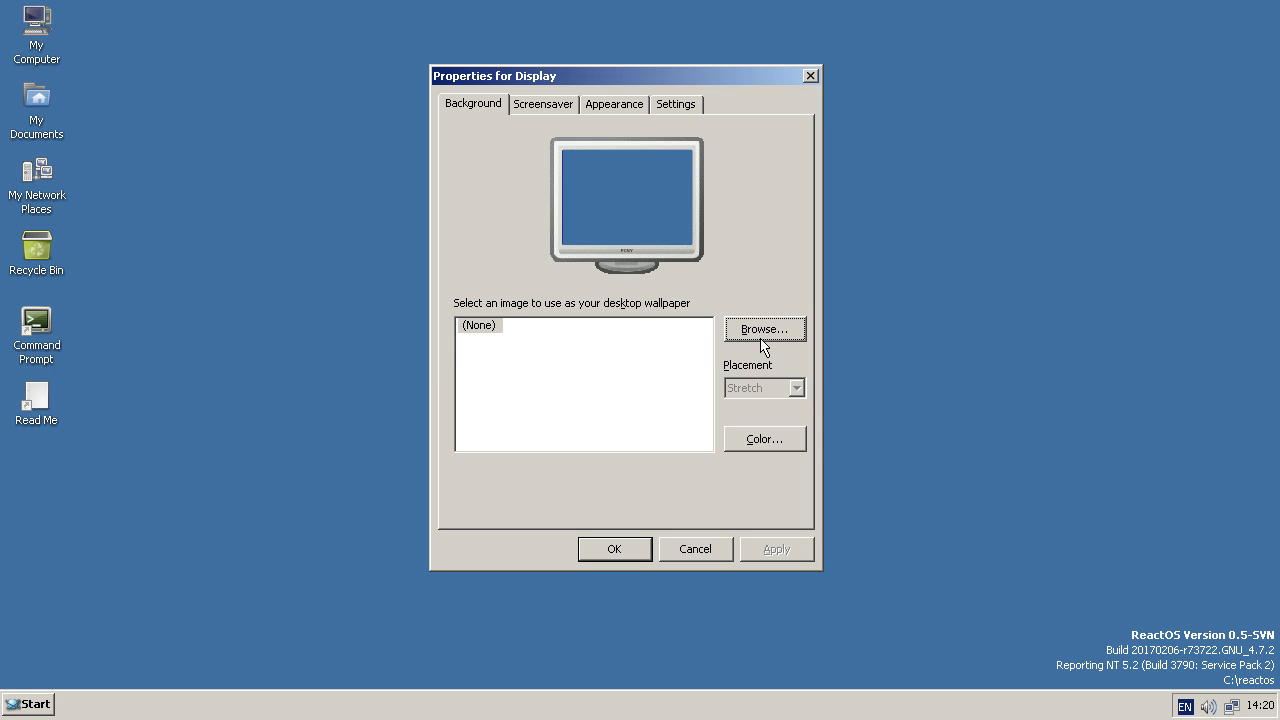
Select Logon ScreenSaver as the screensaver.
{"action": "left_click", "coordinate": [537, 110]}
{"action": "left_click", "coordinate": [526, 306]}
{"action": "left_click", "coordinate": [522, 356]}
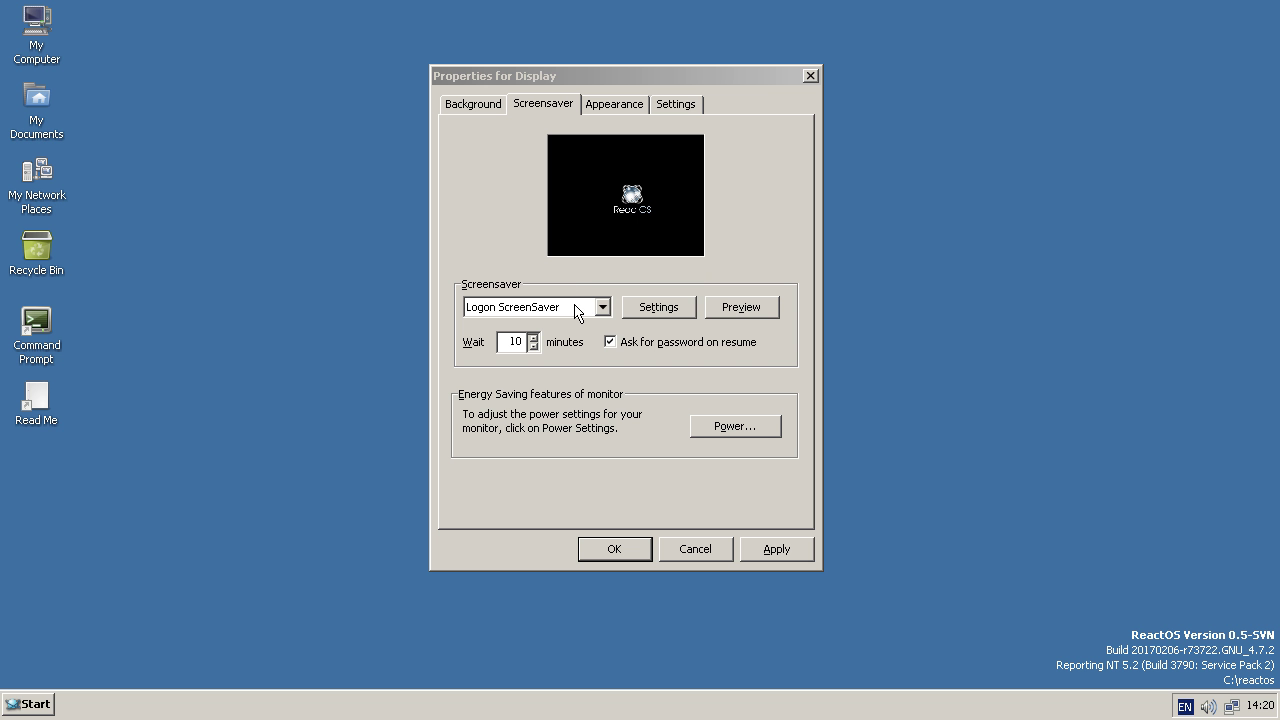
Select 3D Text ScreenSaver as the screensaver.
{"action": "left_click", "coordinate": [591, 313]}
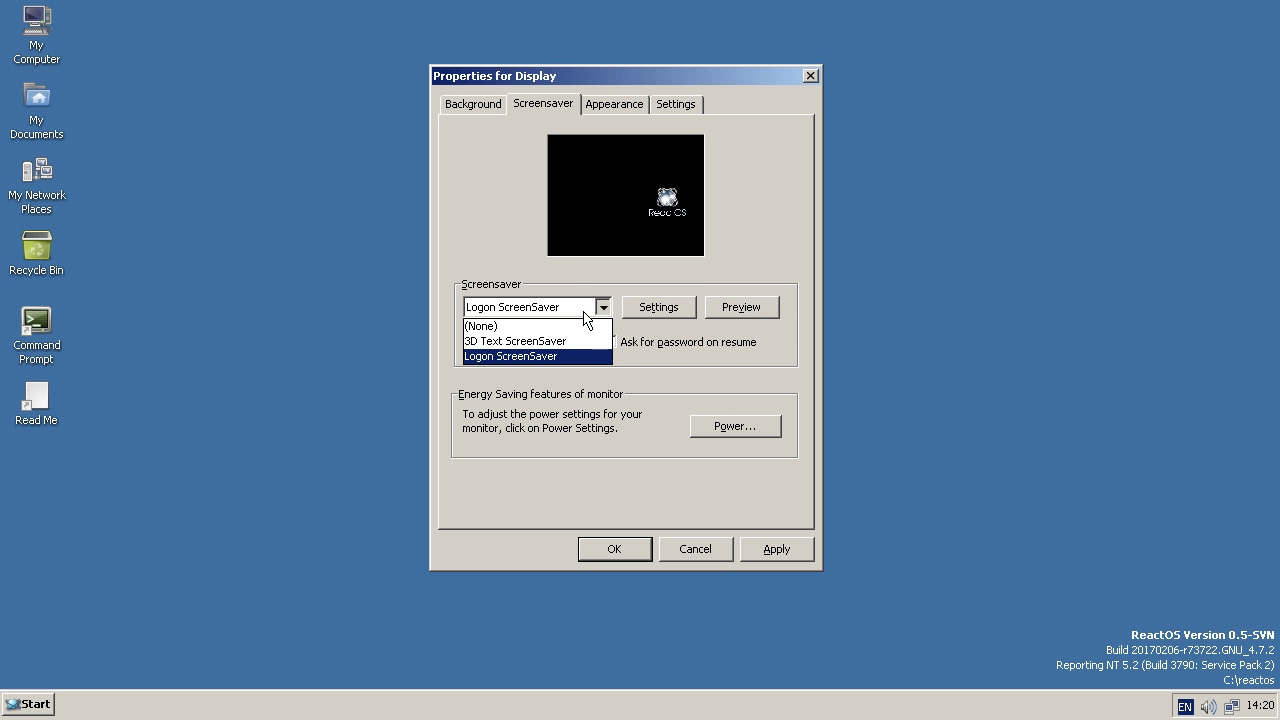
{"action": "left_click", "coordinate": [587, 317]}
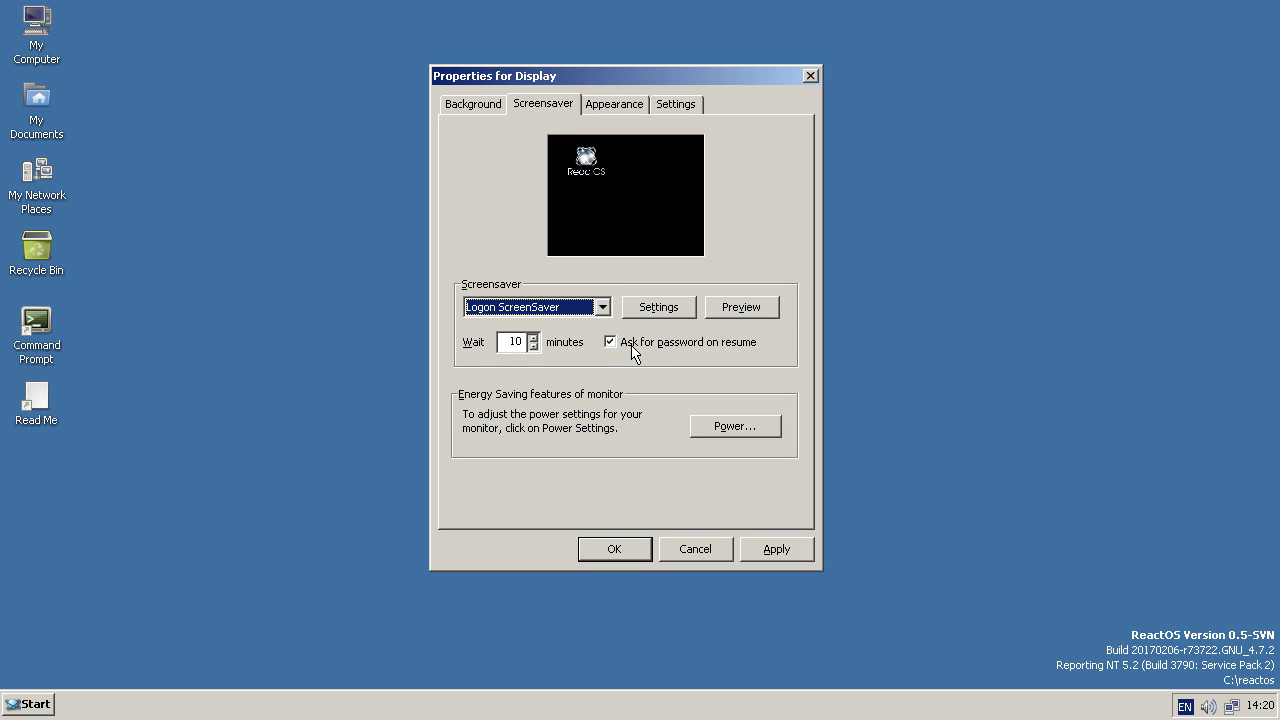
{"action": "left_click", "coordinate": [597, 316]}
{"action": "left_click", "coordinate": [562, 342]}
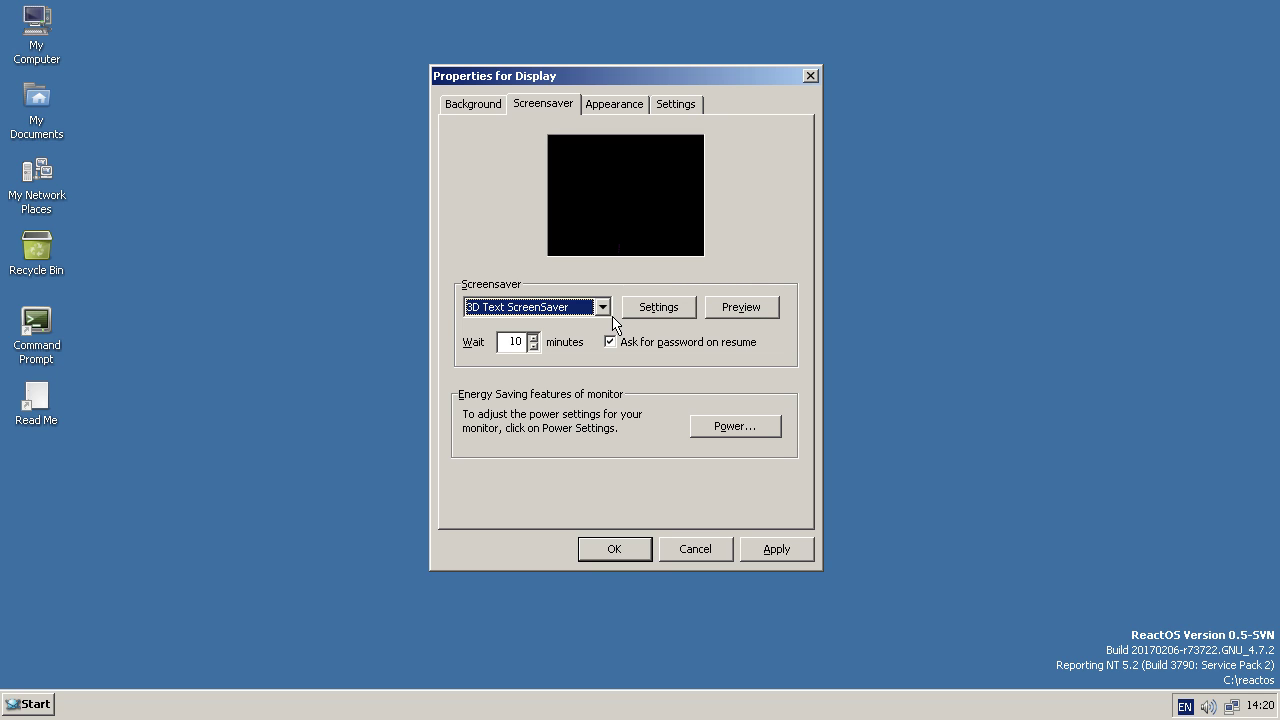
{"action": "right_click", "coordinate": [339, 281]}
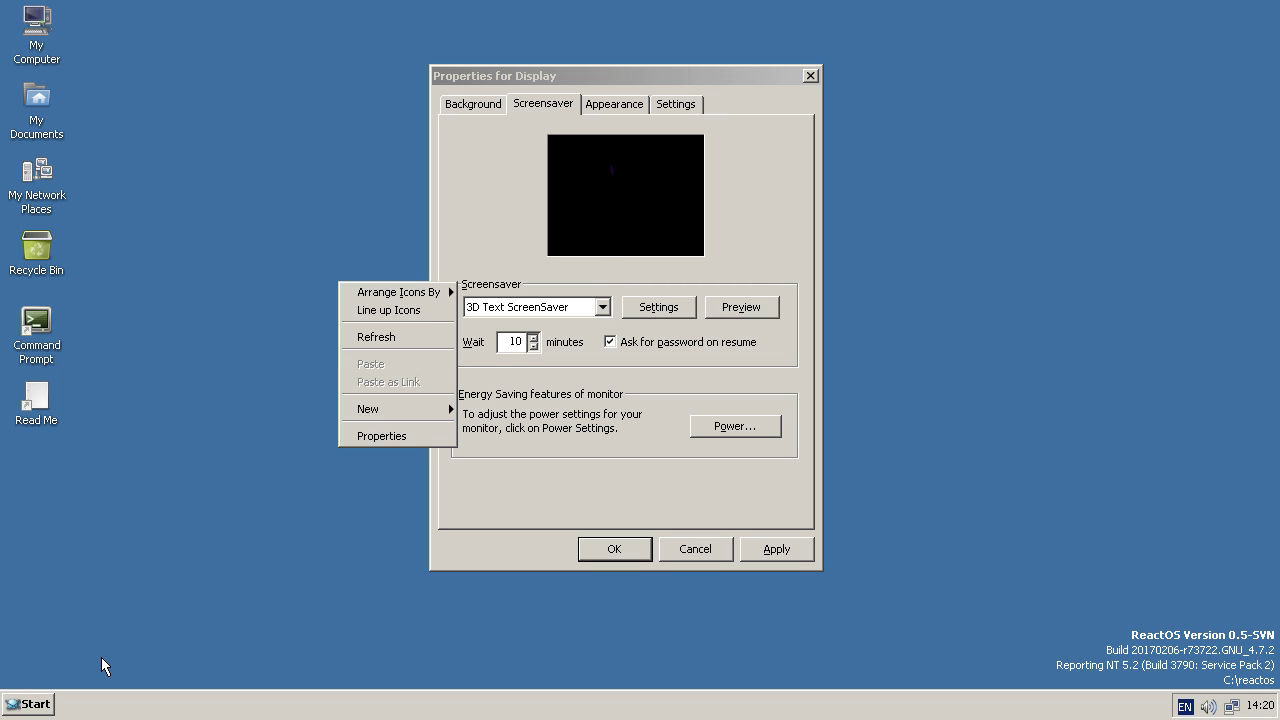
{"action": "left_click", "coordinate": [220, 568]}
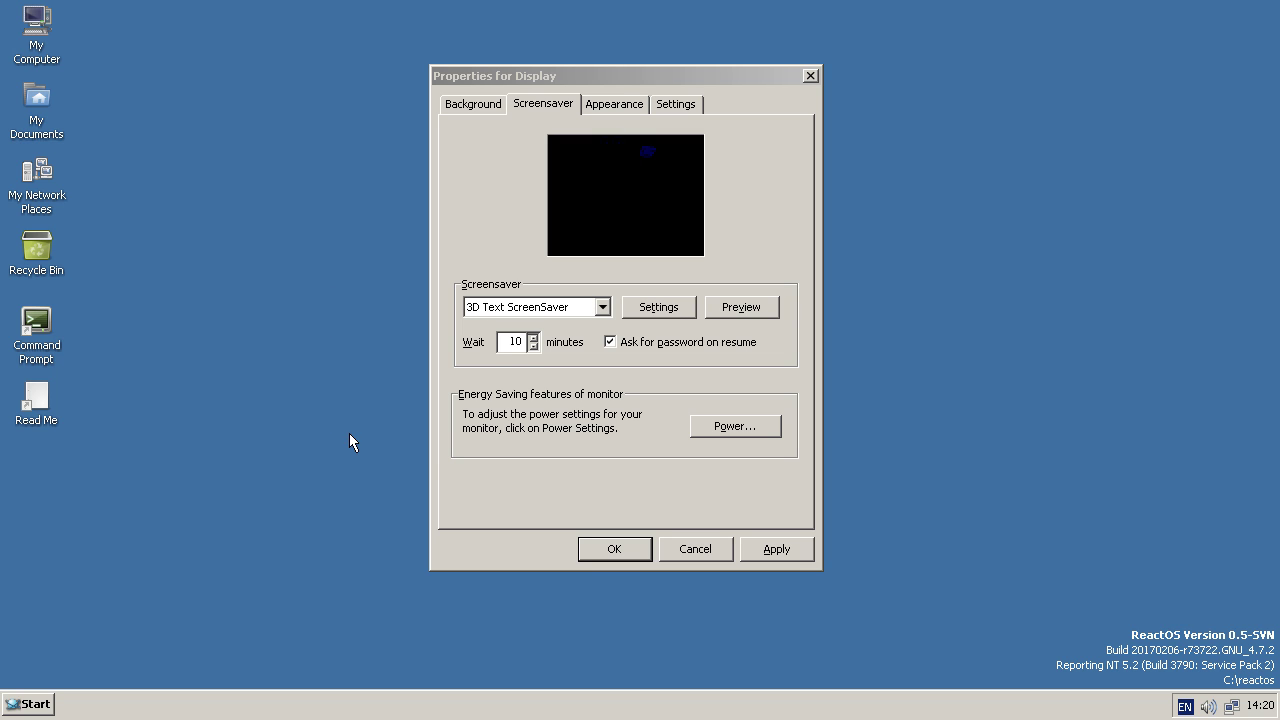
{"action": "right_click", "coordinate": [333, 297]}
{"action": "mouse_move", "coordinate": [380, 424]}
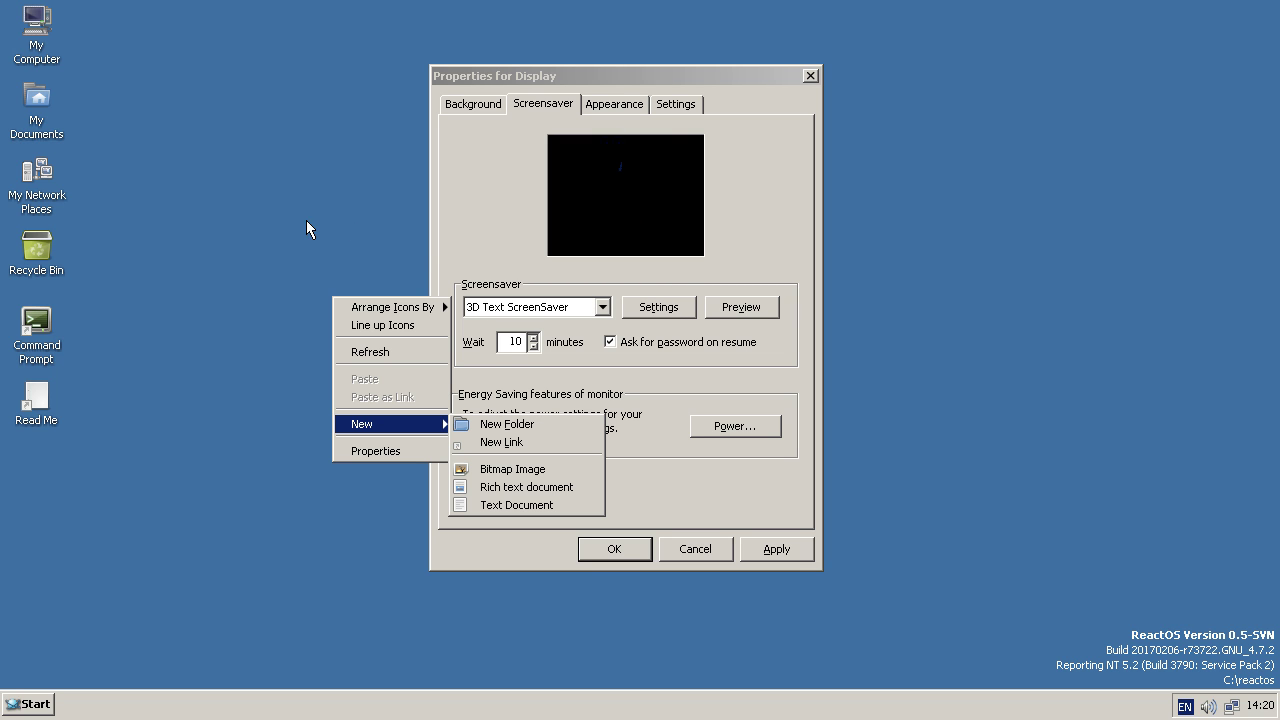
{"action": "right_click", "coordinate": [853, 247]}
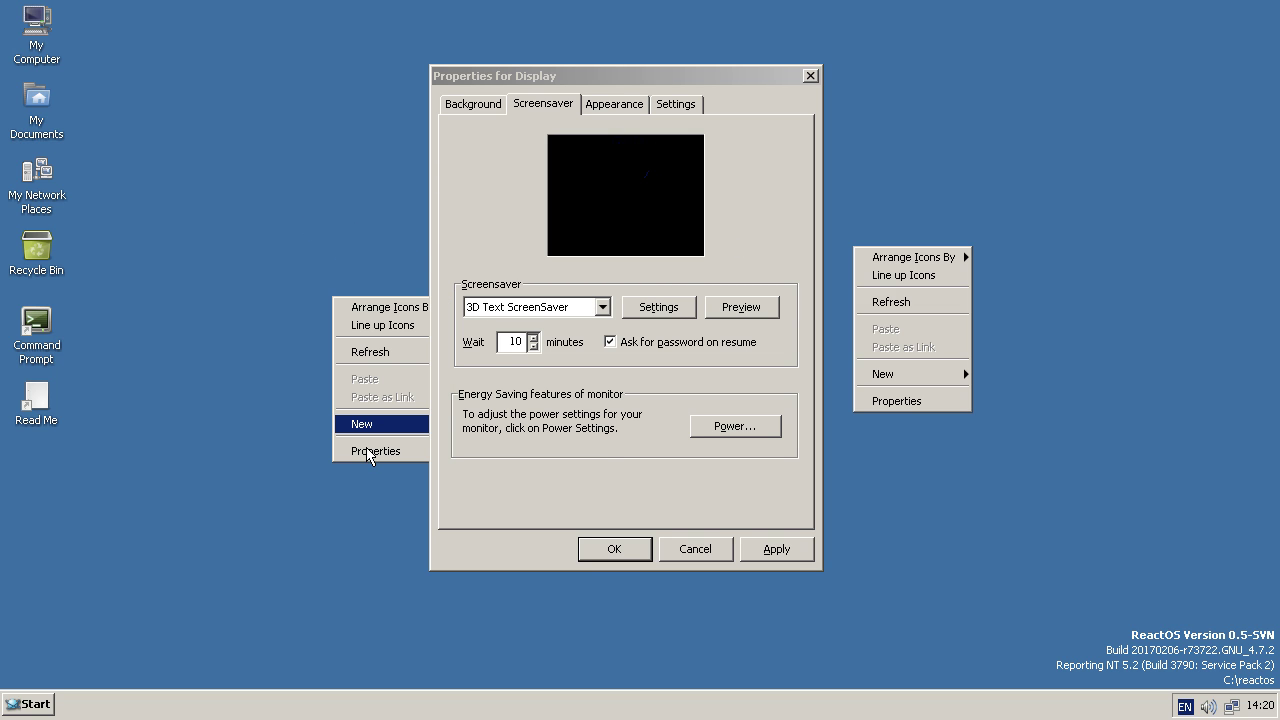
{"action": "left_click", "coordinate": [900, 403]}
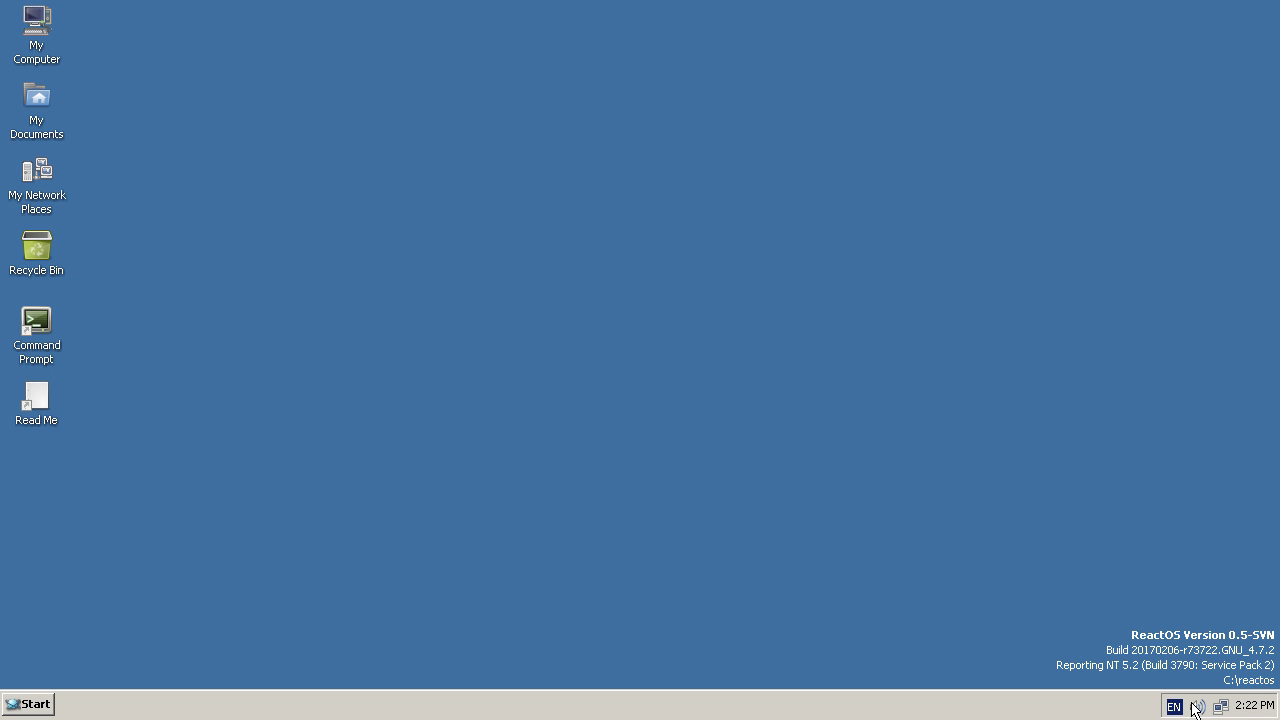
Open the Read Me file from the desktop, move its window towards the middle and widen it slightly.
{"action": "left_click", "coordinate": [33, 403]}
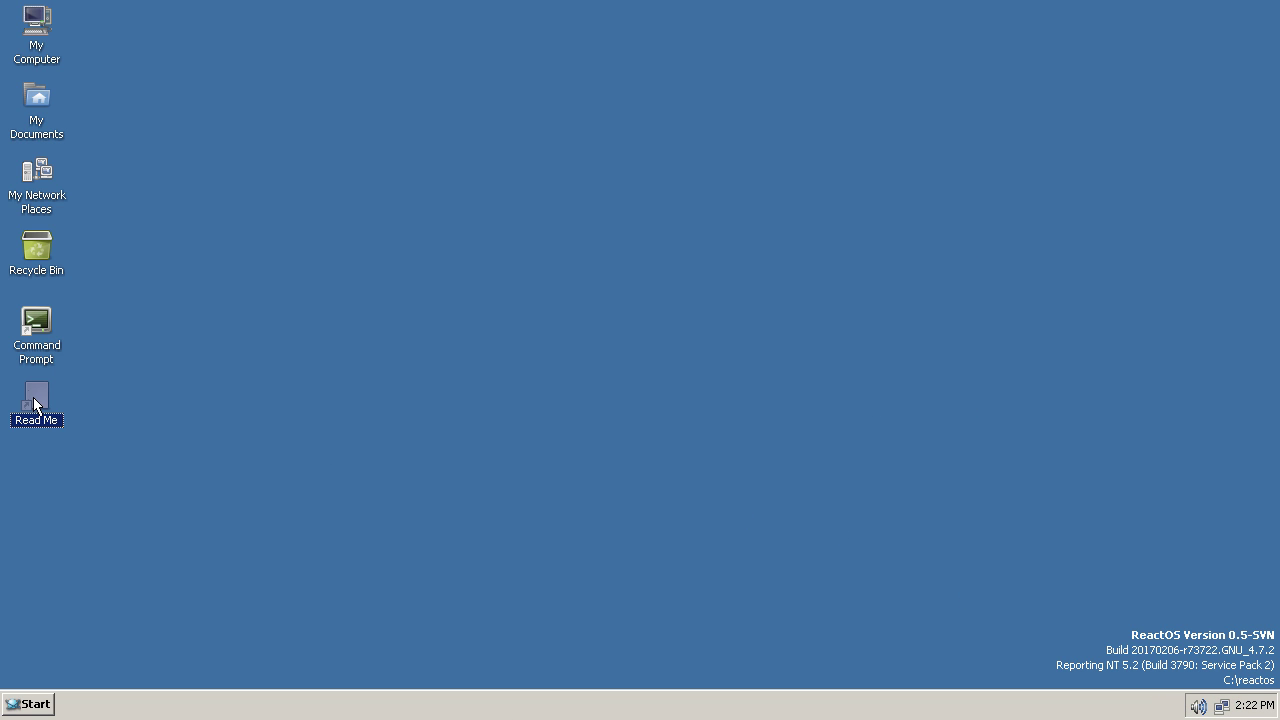
{"action": "double_click", "coordinate": [33, 403]}
{"action": "left_click_drag", "start_coordinate": [403, 6], "coordinate": [710, 57]}
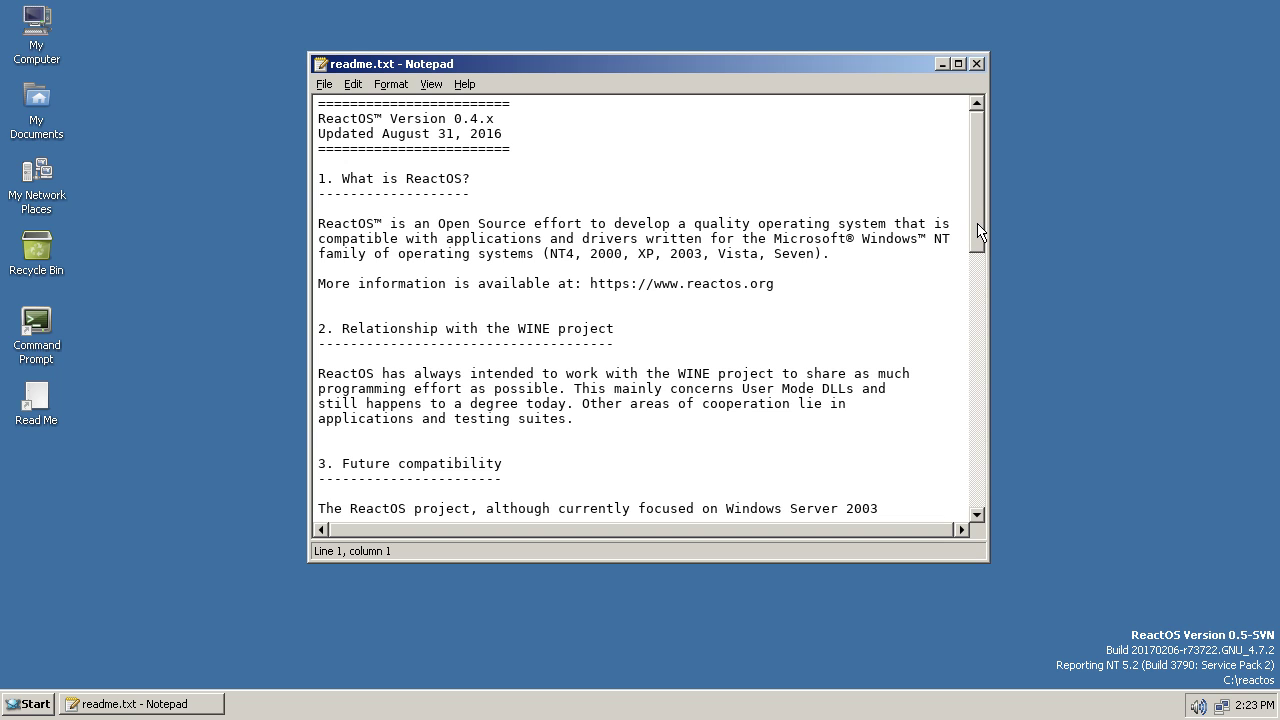
{"action": "left_click_drag", "start_coordinate": [978, 230], "coordinate": [1004, 222]}
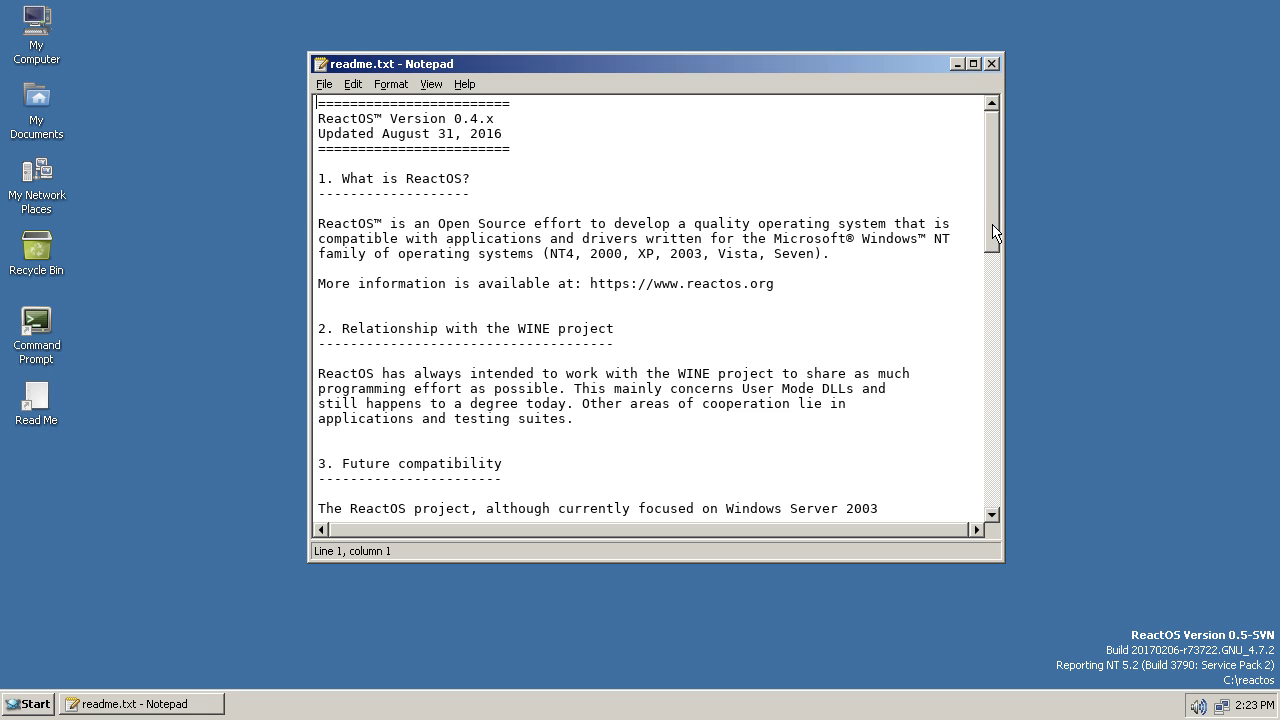
Read the readme sections on future compatibility, legality, tutorials and frequently asked questions, highlighting the Windows NT mention and the section on legality.
{"action": "left_click_drag", "start_coordinate": [993, 226], "coordinate": [1043, 319]}
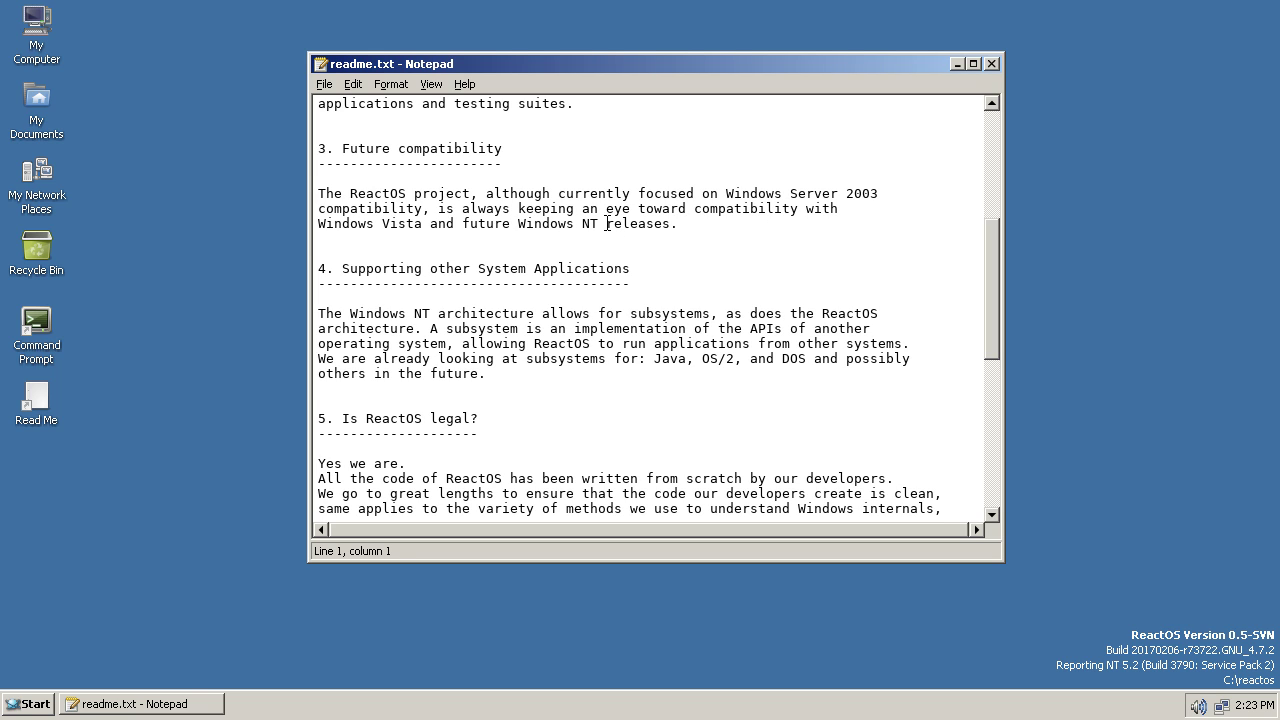
{"action": "left_click_drag", "start_coordinate": [606, 223], "coordinate": [526, 224]}
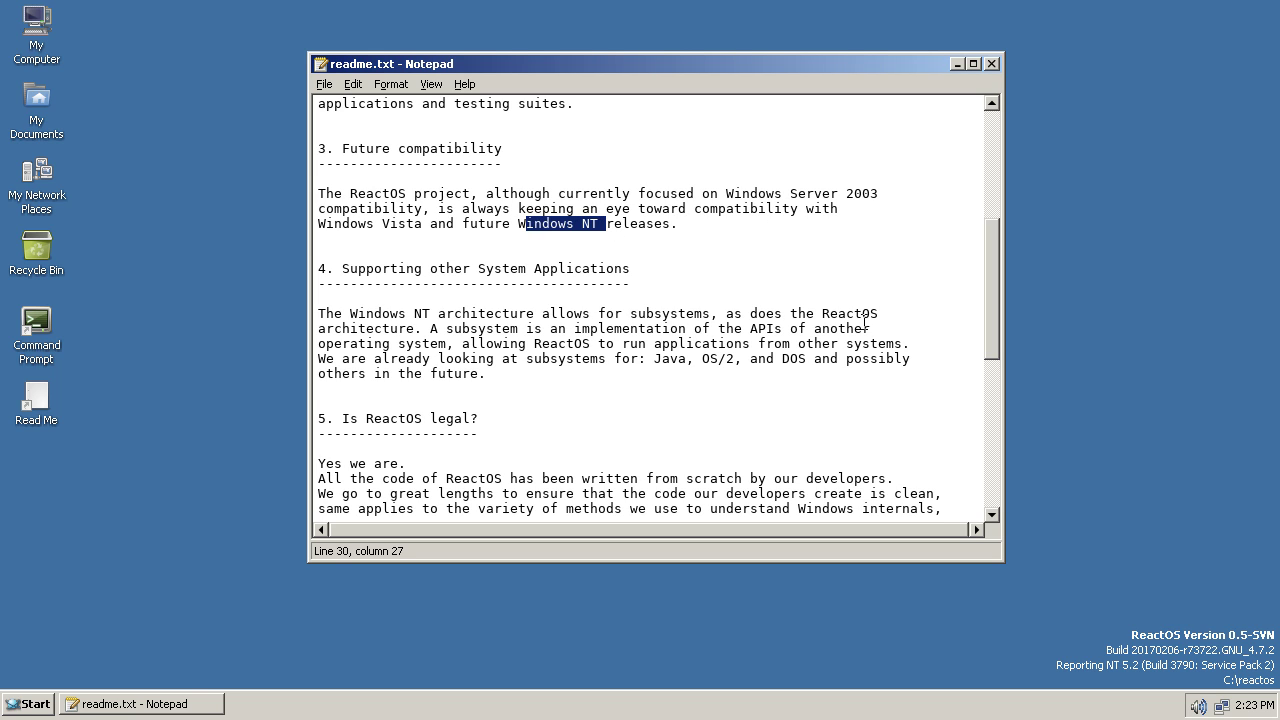
{"action": "left_click_drag", "start_coordinate": [1004, 325], "coordinate": [1004, 440]}
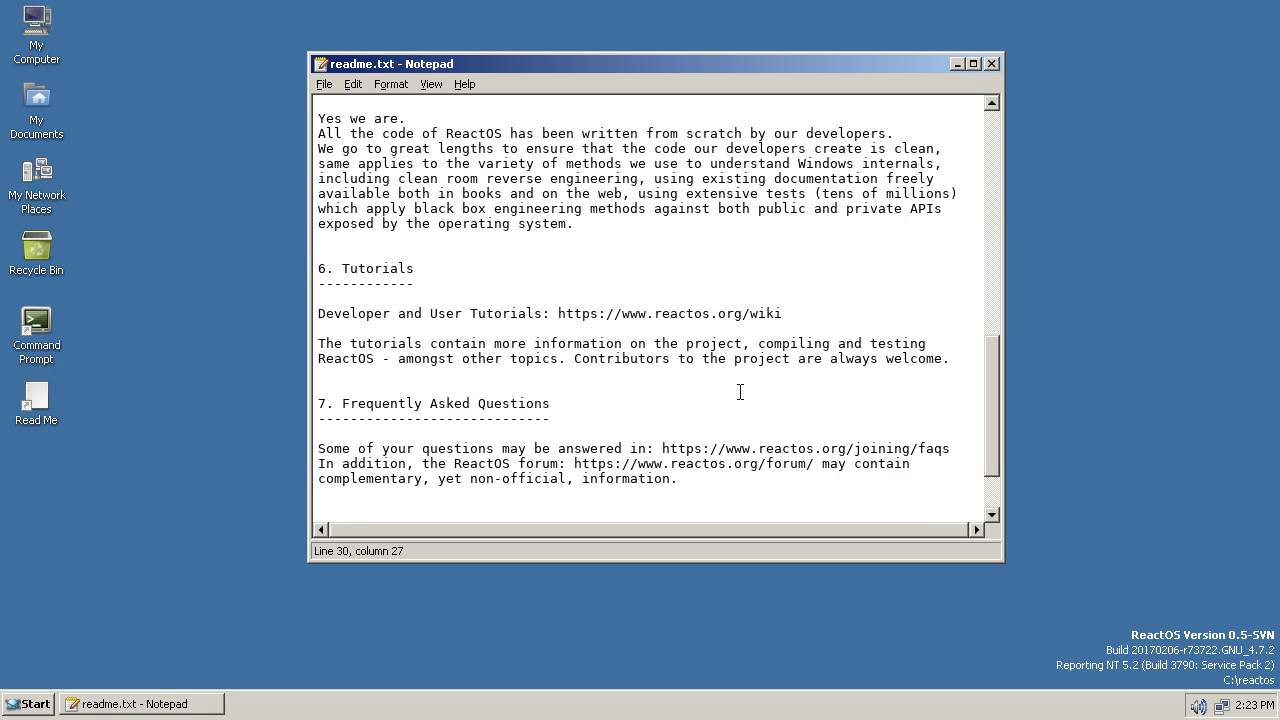
{"action": "scroll", "coordinate": [818, 331], "scroll_direction": "up", "scroll_amount": 3}
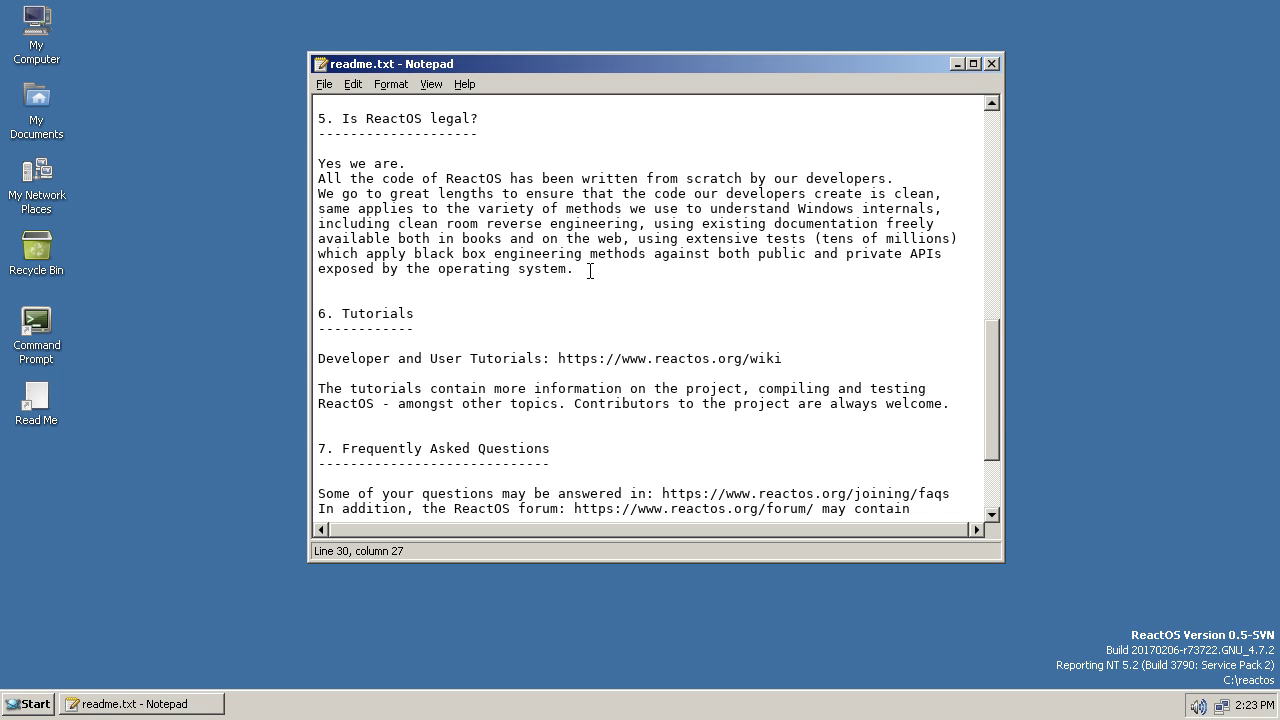
{"action": "left_click_drag", "start_coordinate": [566, 268], "coordinate": [318, 146]}
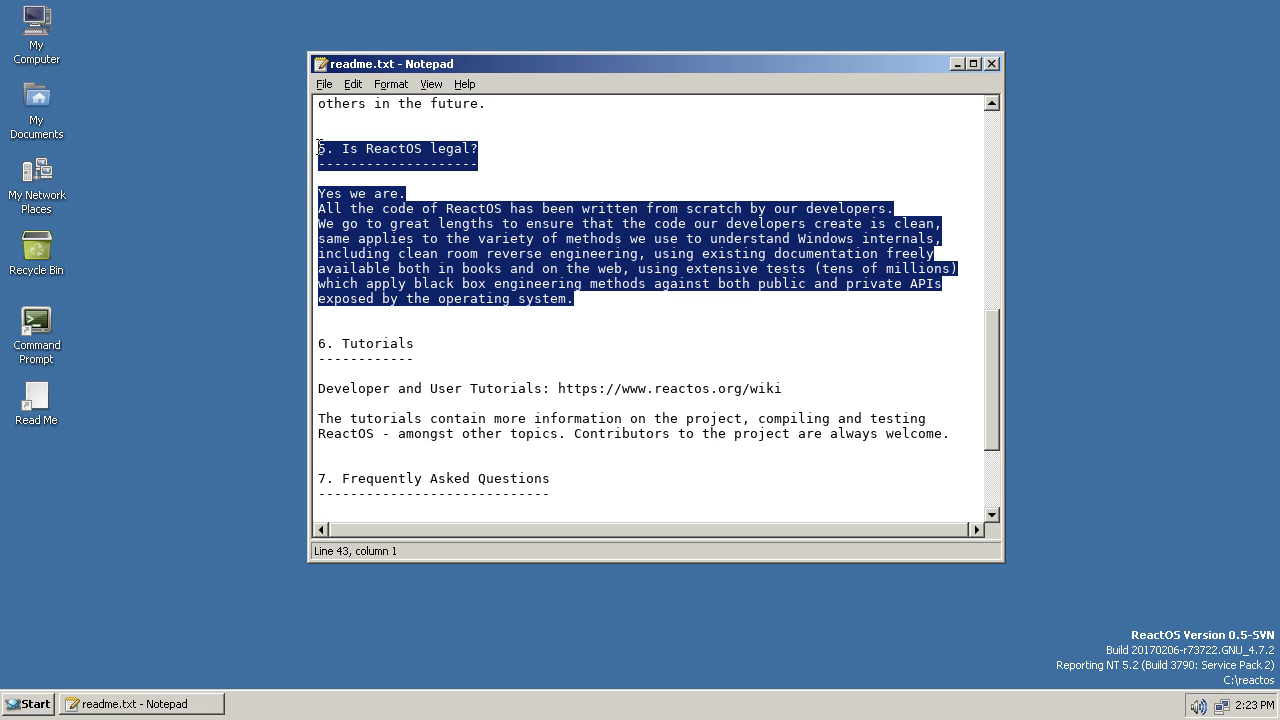
{"action": "left_click", "coordinate": [589, 223]}
{"action": "scroll", "coordinate": [606, 323], "scroll_direction": "down", "scroll_amount": 4}
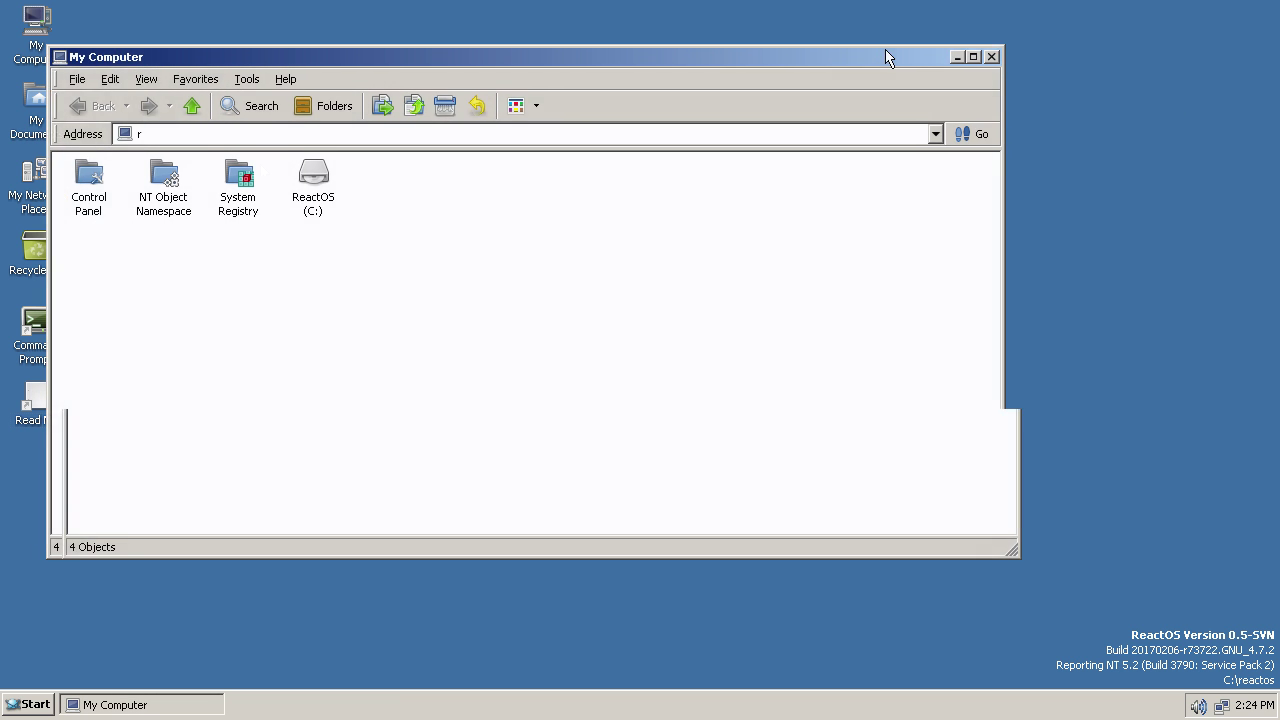
Move the My Computer window towards the middle, switch its view to Small Icons and restore Large Icons.
{"action": "left_click_drag", "start_coordinate": [886, 57], "coordinate": [1076, 71]}
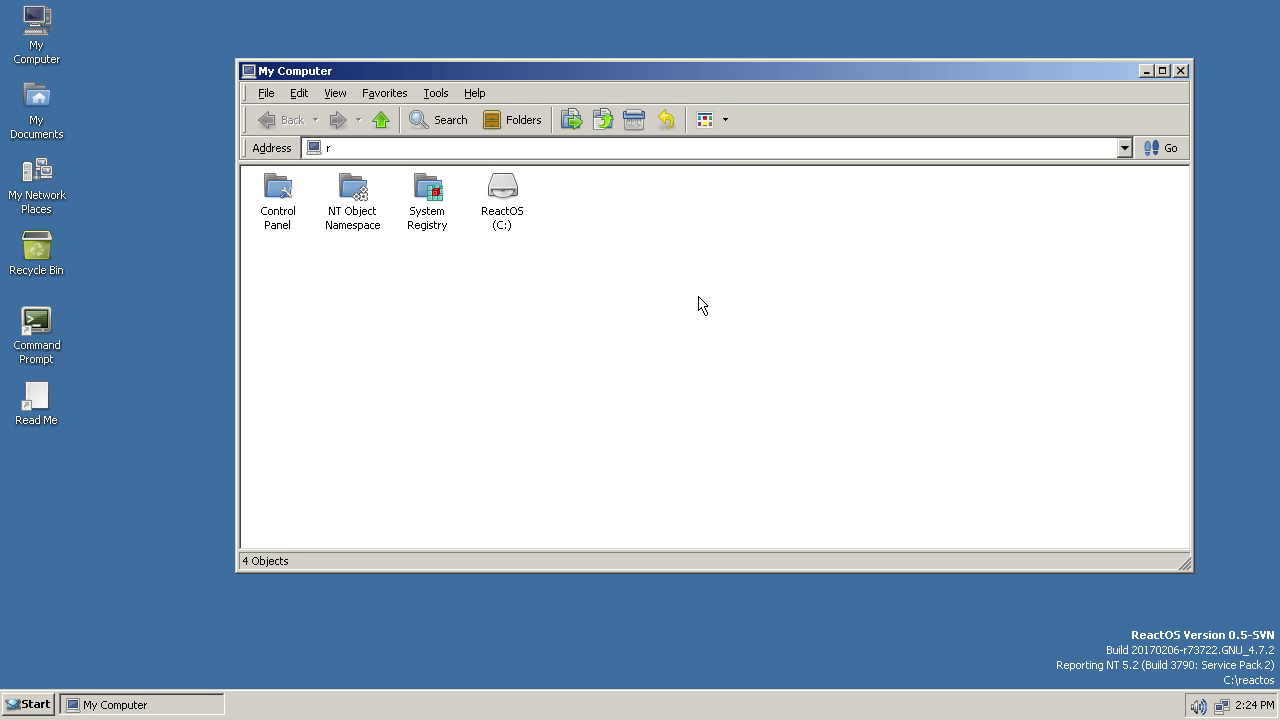
{"action": "left_click", "coordinate": [709, 121]}
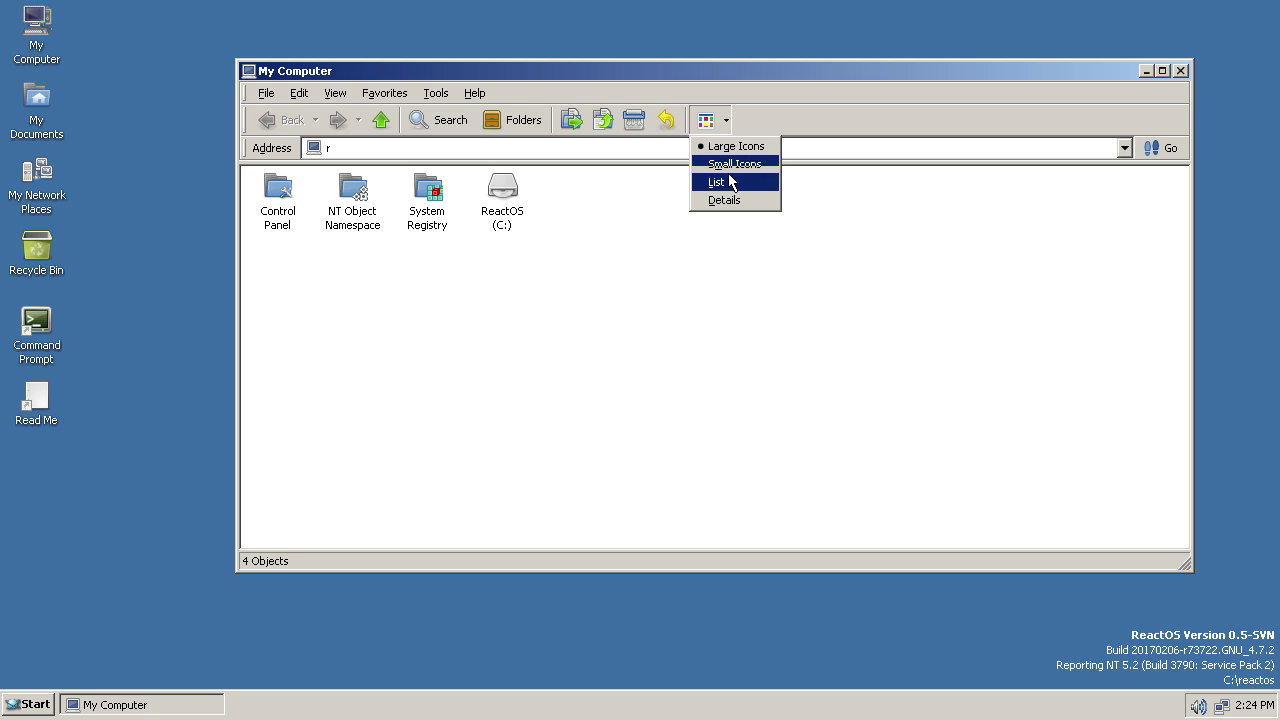
{"action": "left_click", "coordinate": [737, 164]}
{"action": "left_click", "coordinate": [709, 121]}
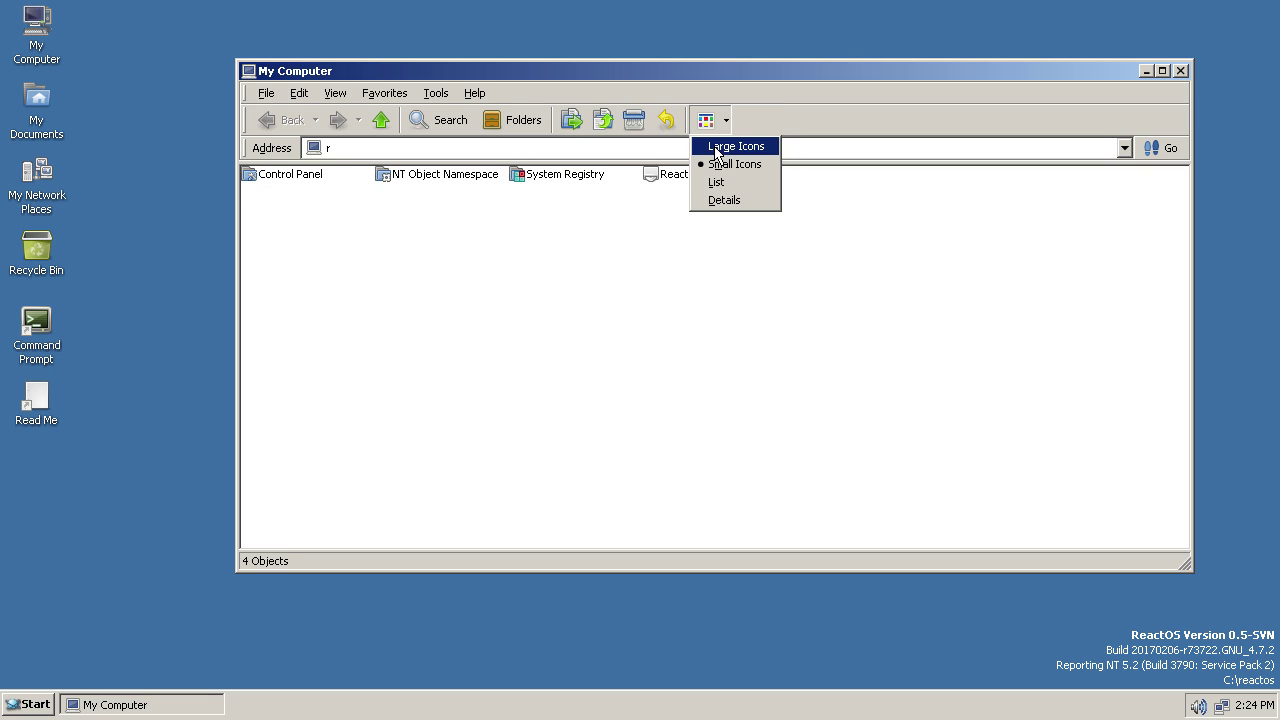
{"action": "left_click", "coordinate": [718, 147]}
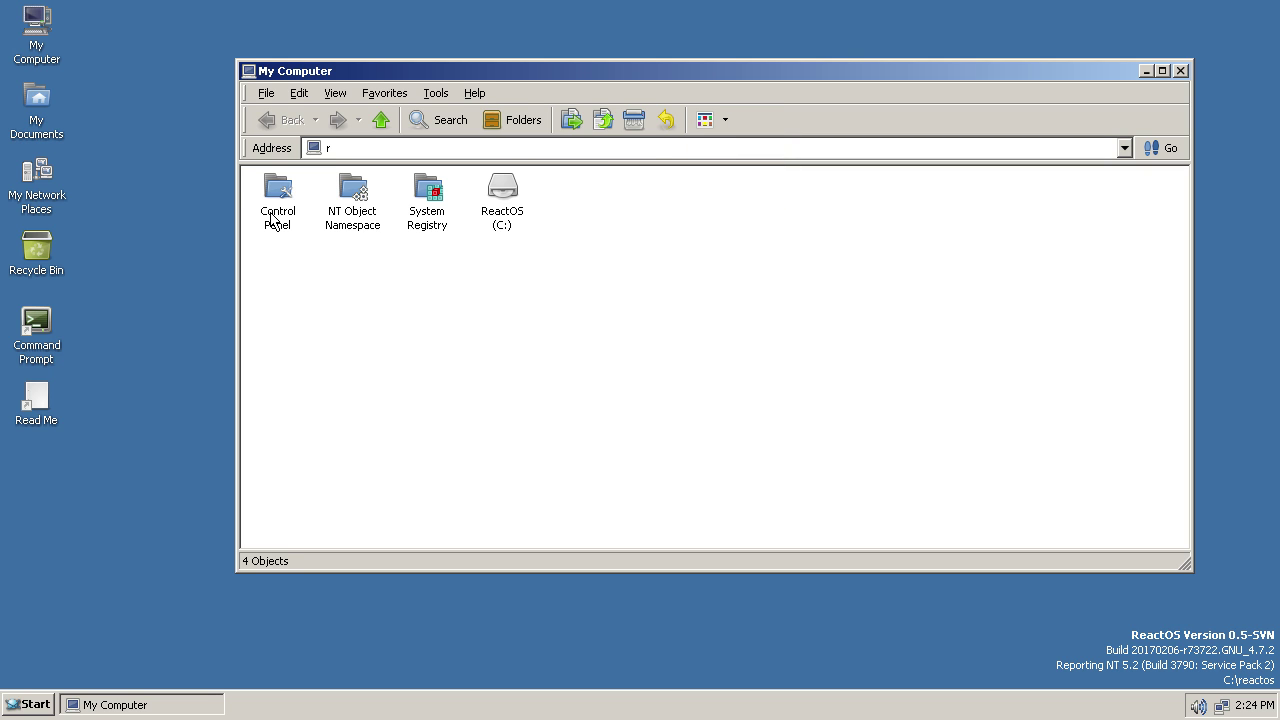
Look through the tools and favorites commands of My Computer, open the Favorites folder for organizing and close it again.
{"action": "left_click", "coordinate": [438, 93]}
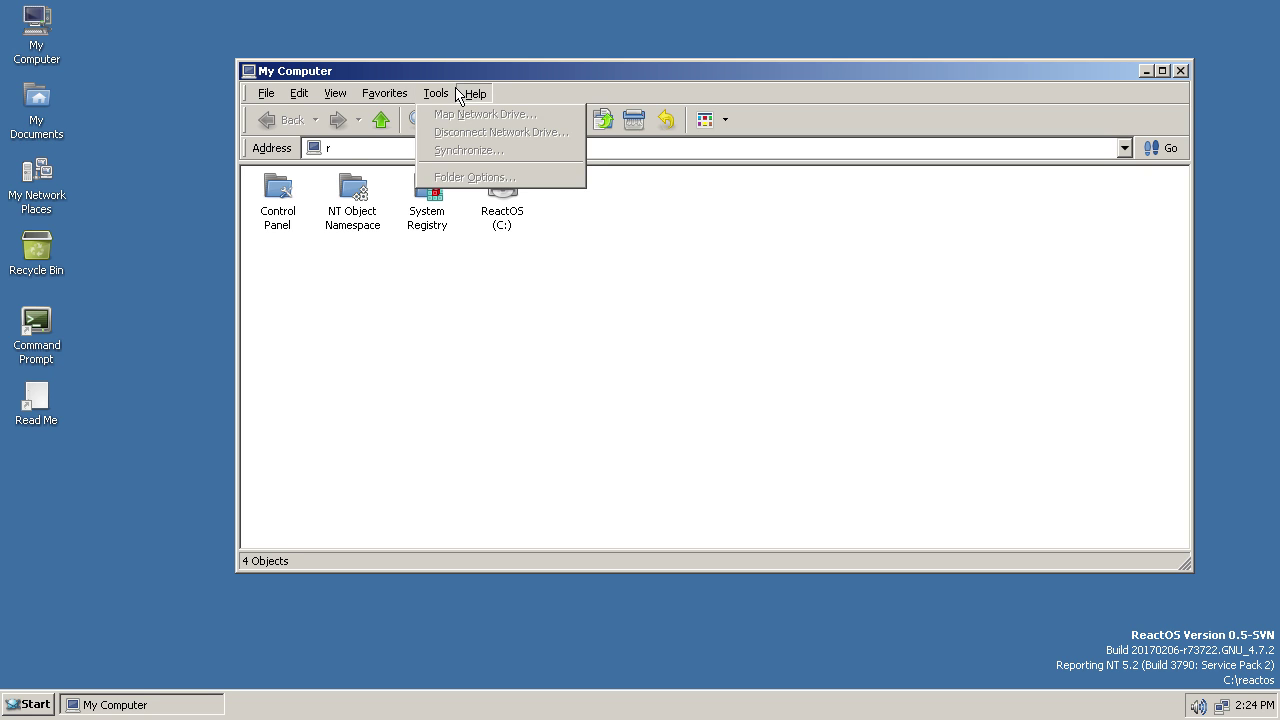
{"action": "mouse_move", "coordinate": [380, 100]}
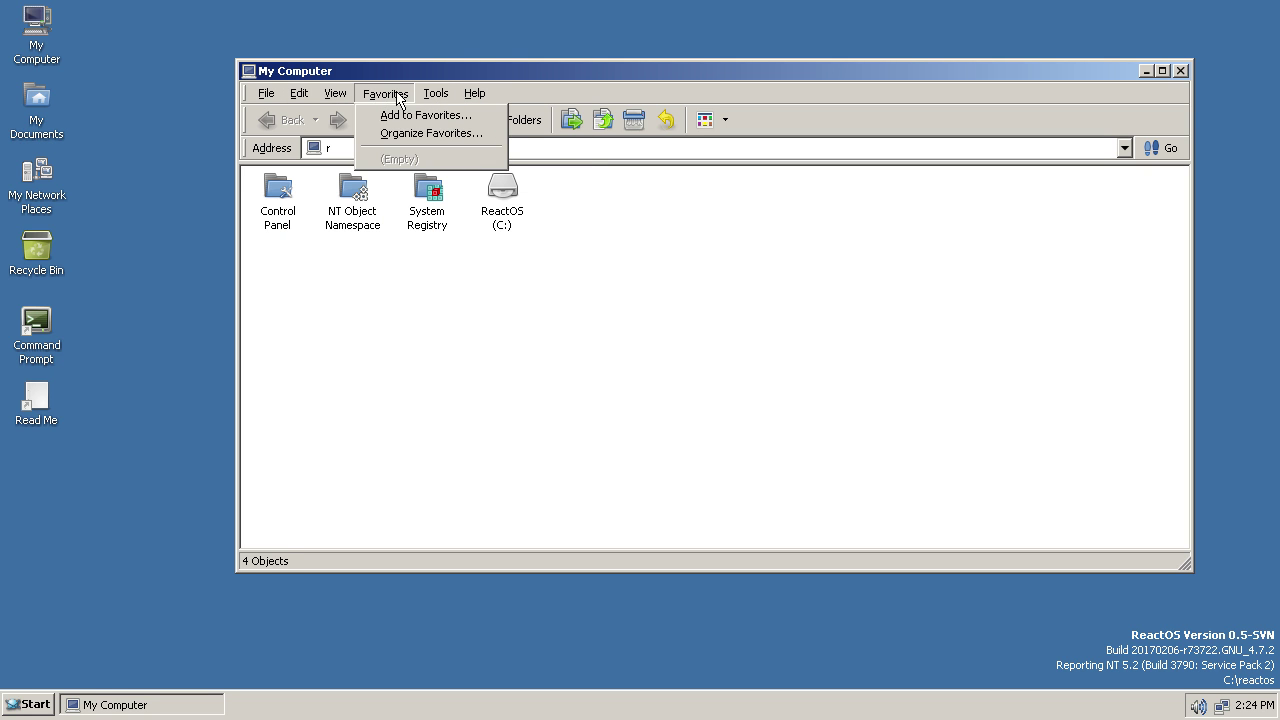
{"action": "mouse_move", "coordinate": [484, 97]}
{"action": "mouse_move", "coordinate": [437, 95]}
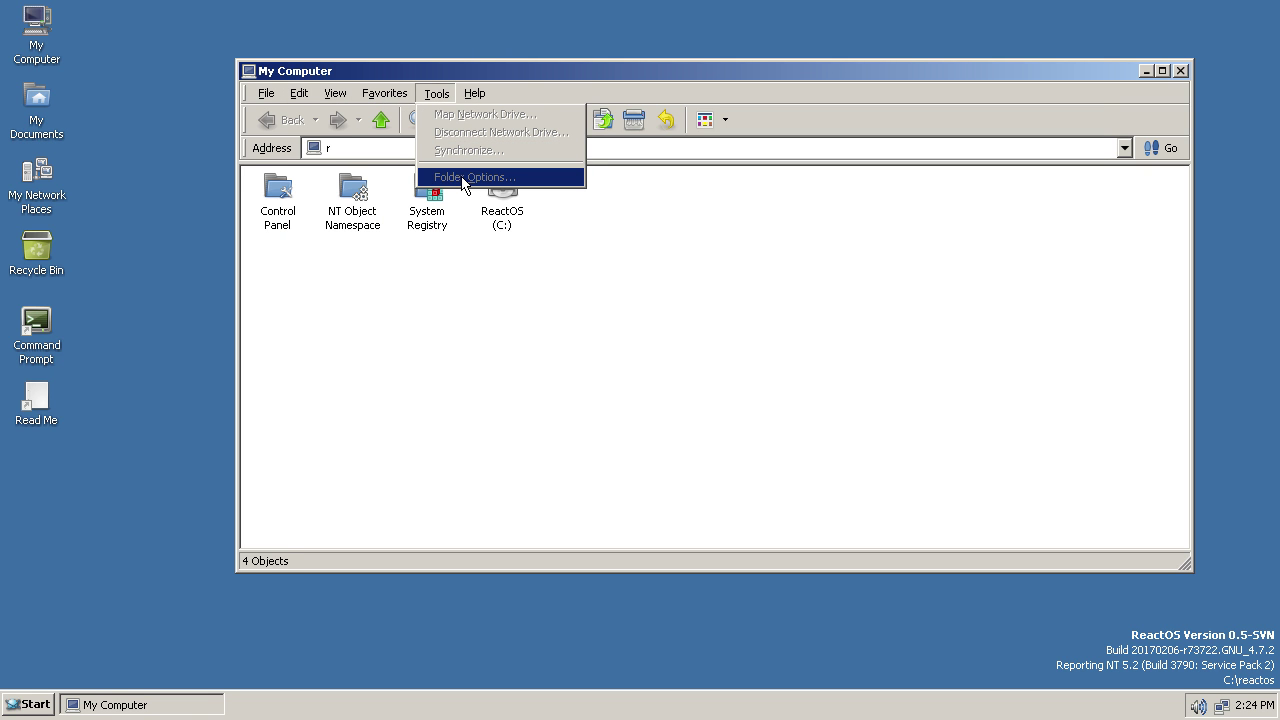
{"action": "left_click", "coordinate": [390, 116]}
{"action": "left_click", "coordinate": [384, 93]}
{"action": "left_click", "coordinate": [386, 131]}
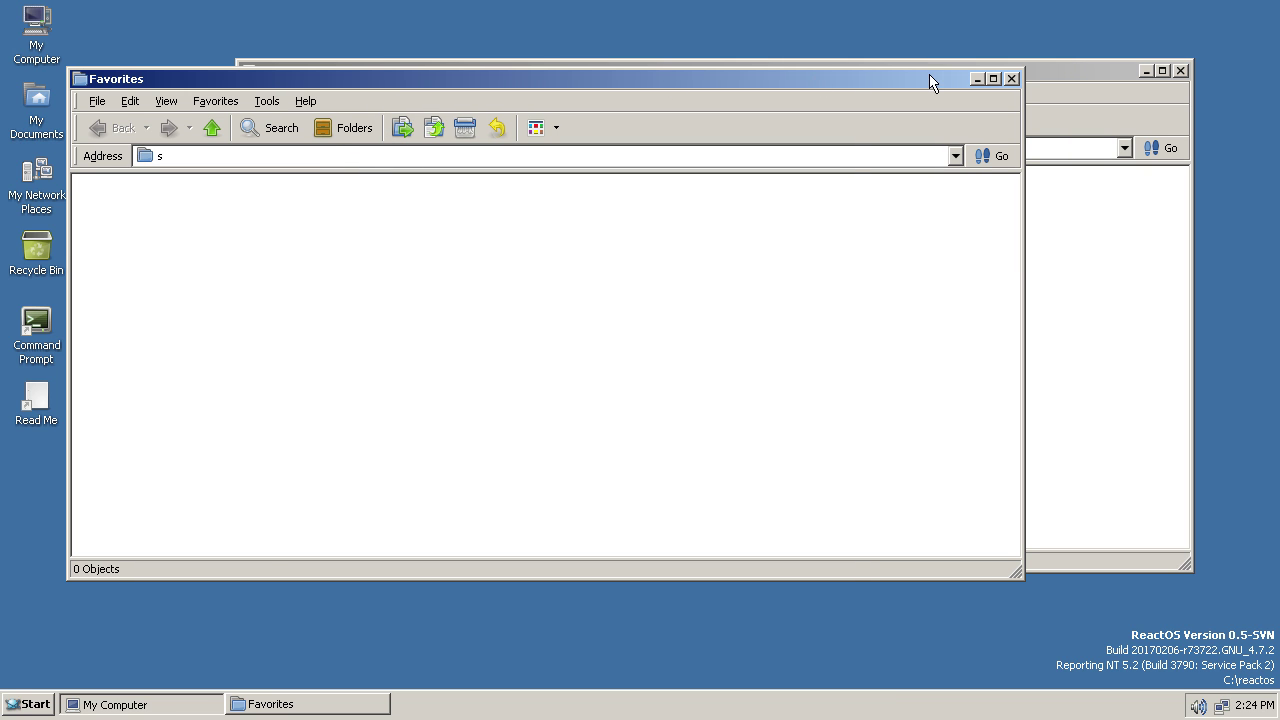
{"action": "left_click", "coordinate": [1011, 79]}
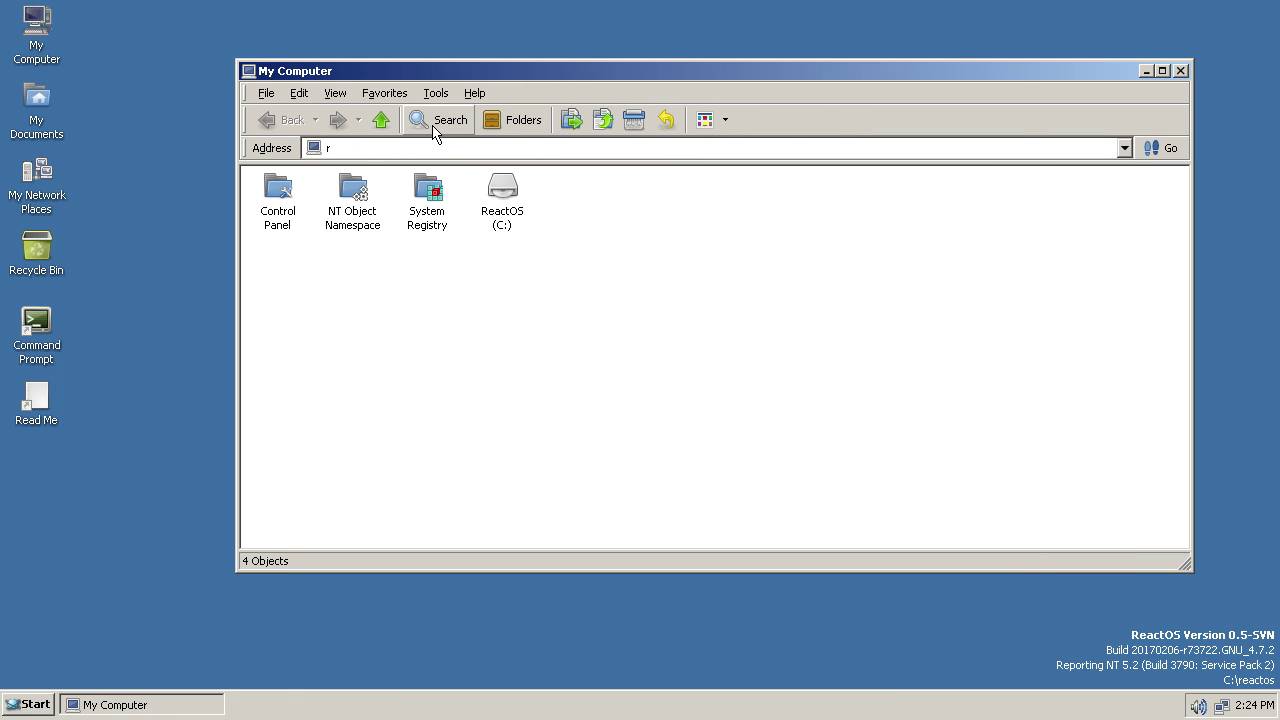
Show the folder tree, open Control Panel with the tree hidden again, and select WineD3D Options.
{"action": "left_click", "coordinate": [515, 120]}
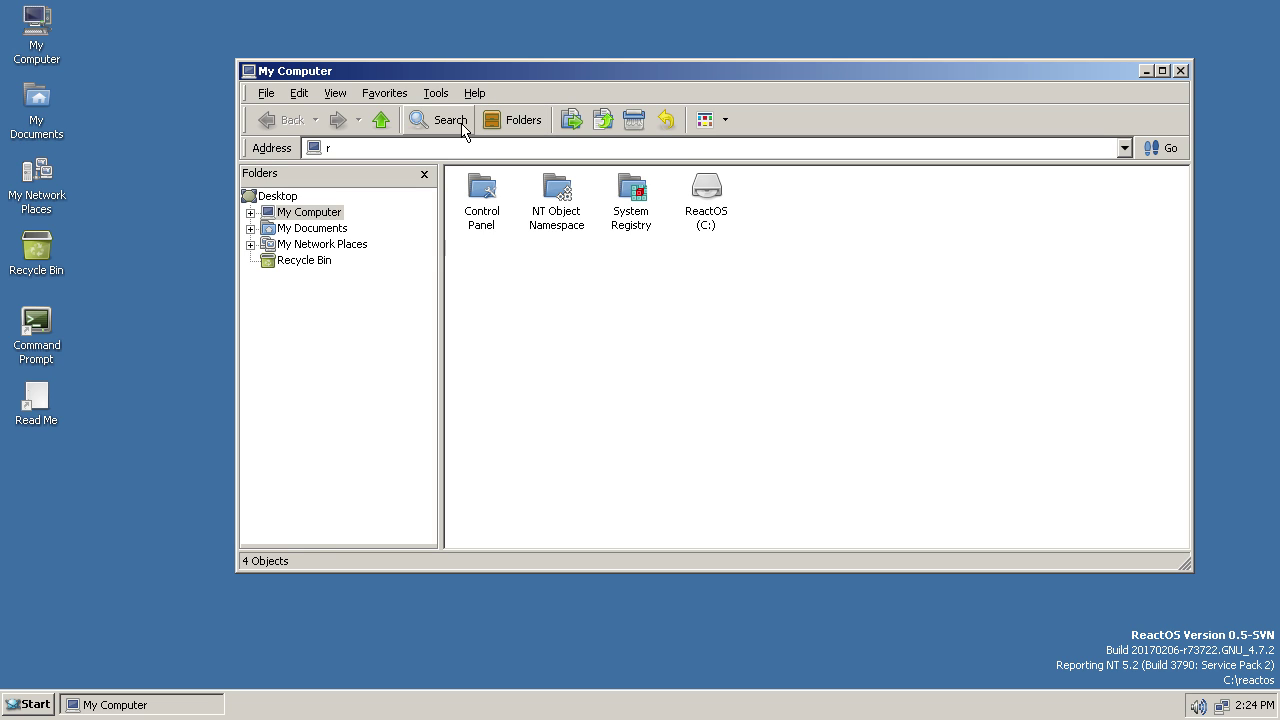
{"action": "double_click", "coordinate": [479, 215]}
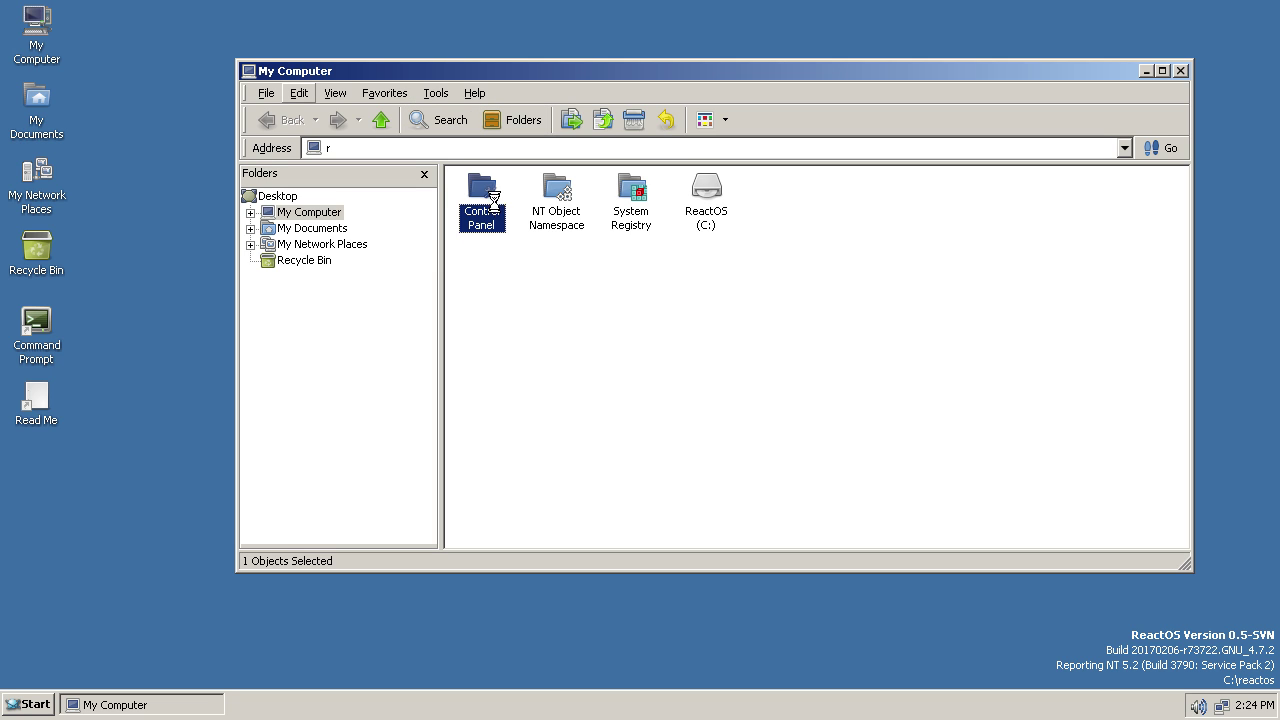
{"action": "left_click", "coordinate": [424, 175]}
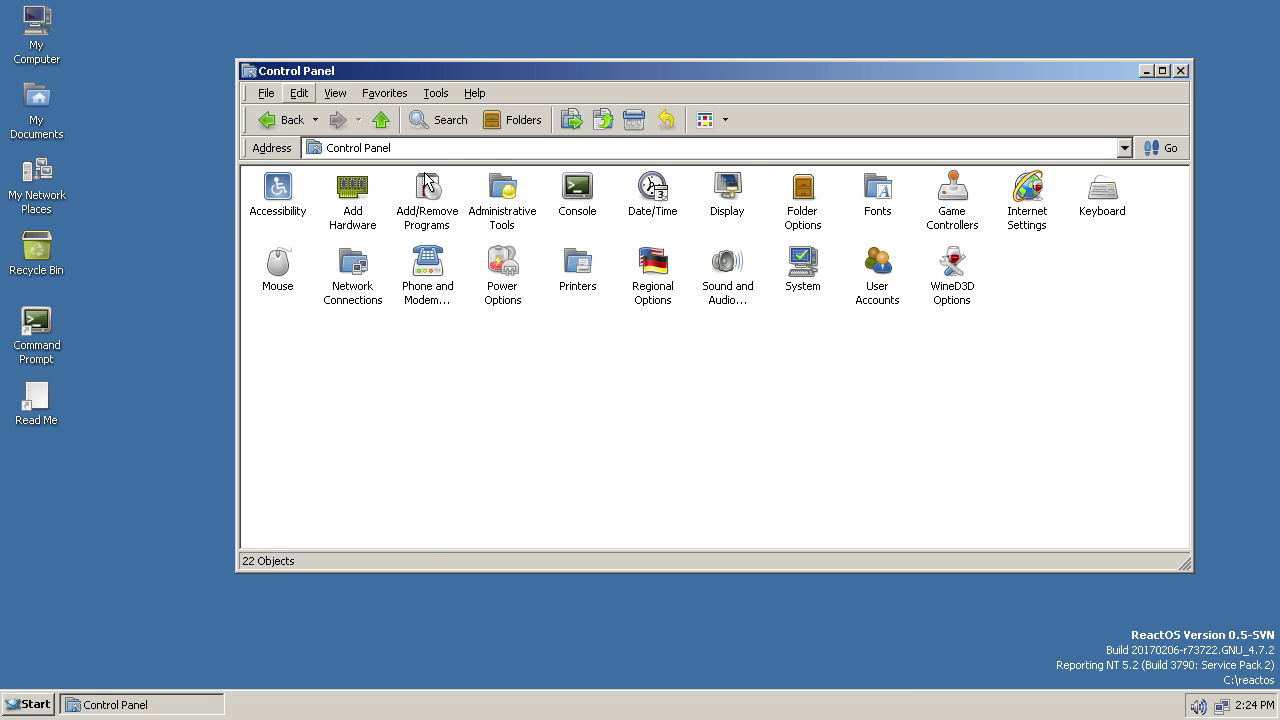
{"action": "left_click", "coordinate": [953, 295]}
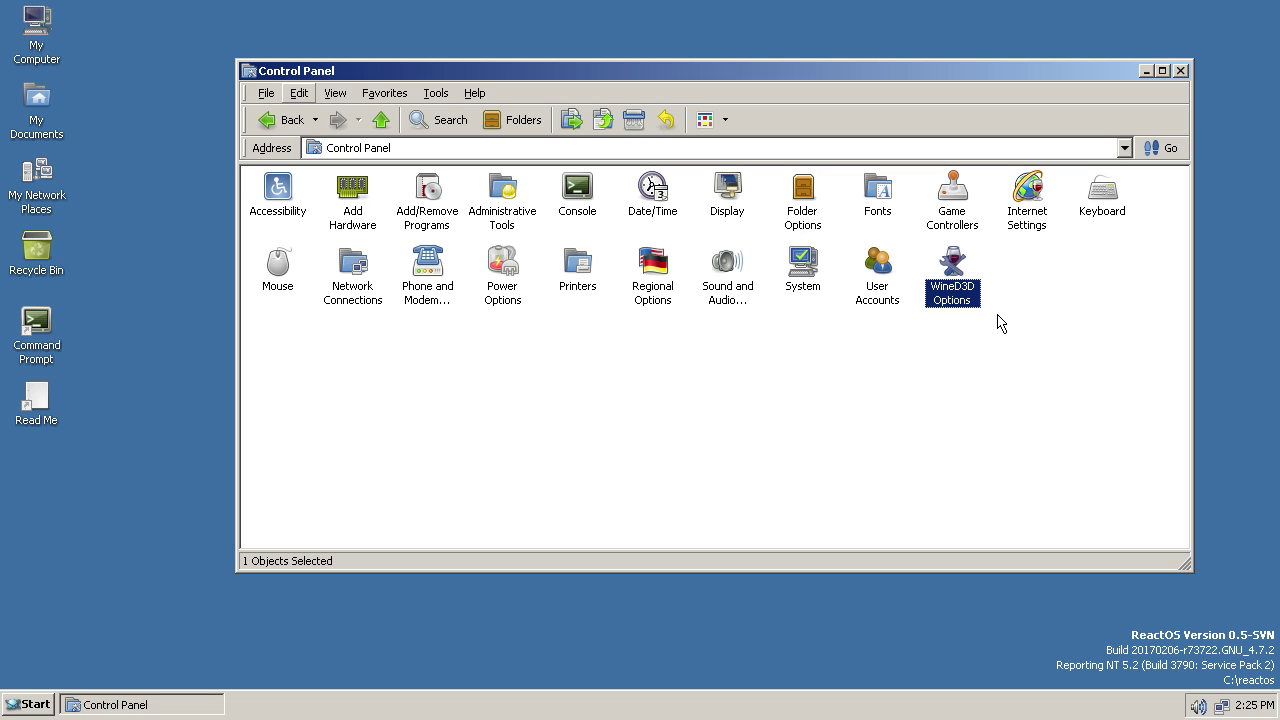
Open the System properties, move the dialog down slightly, and look at the computer name change options without changing them.
{"action": "double_click", "coordinate": [800, 268]}
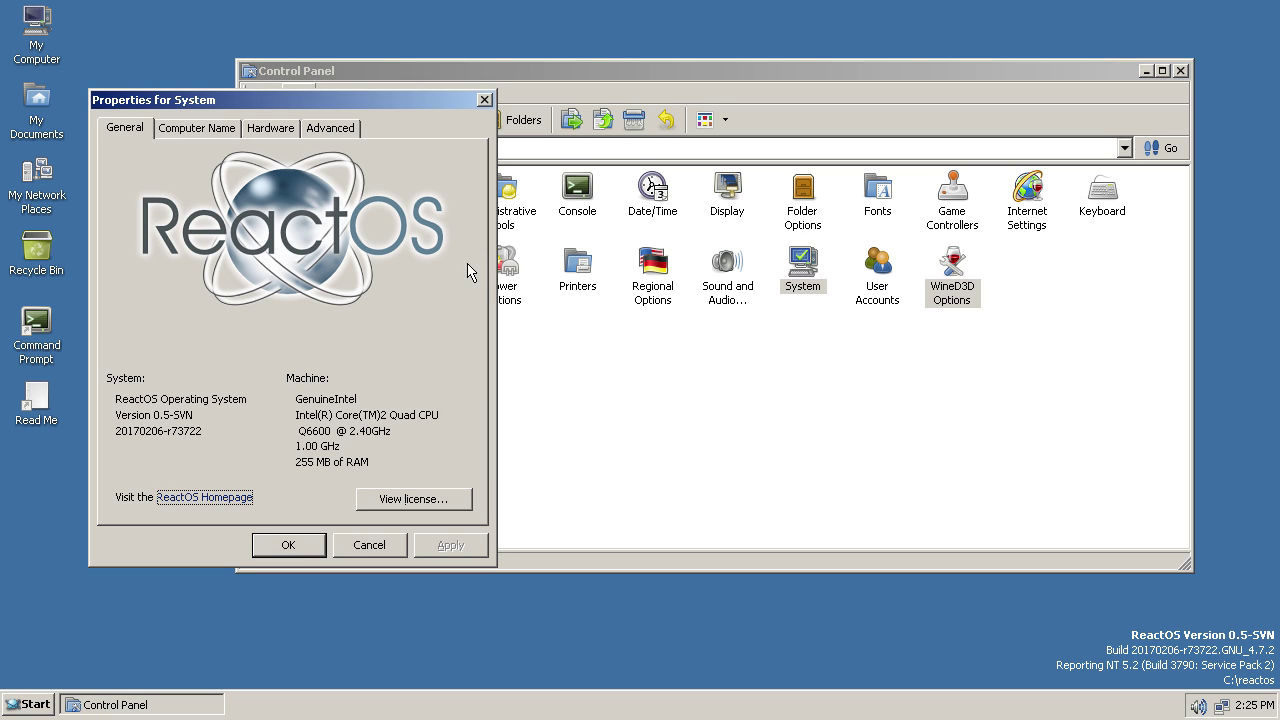
{"action": "left_click_drag", "start_coordinate": [210, 99], "coordinate": [216, 148]}
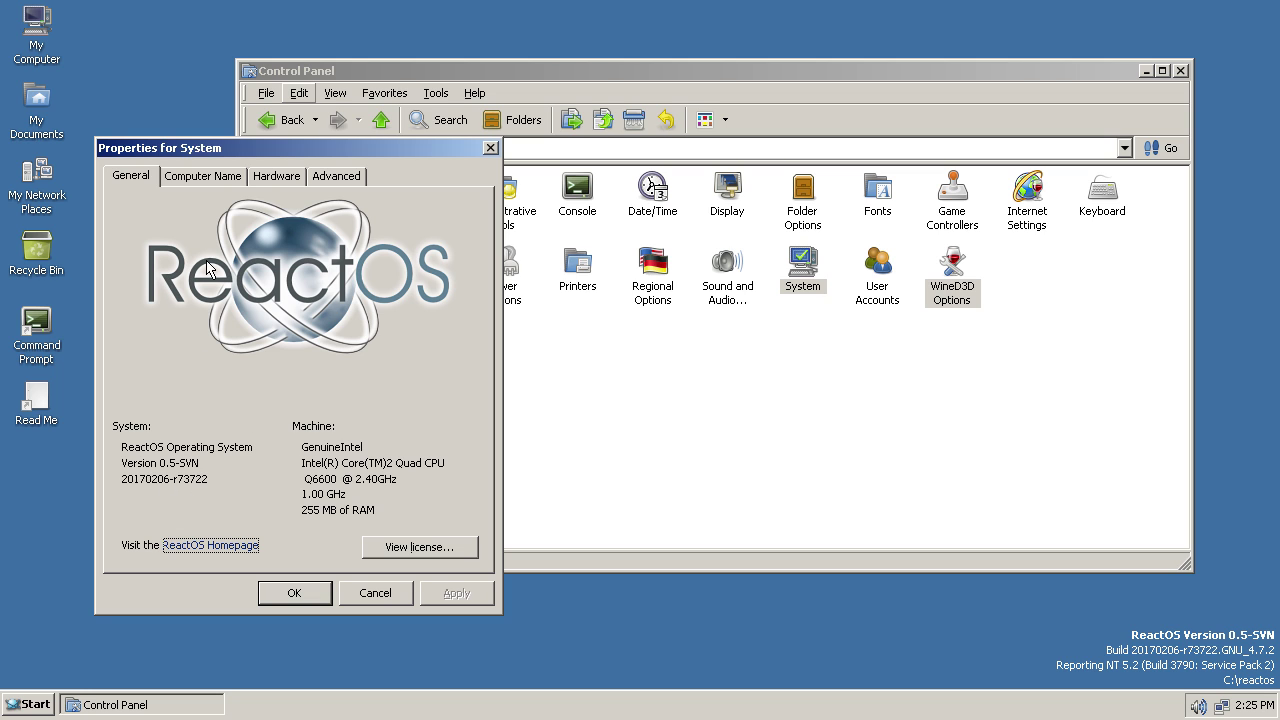
{"action": "left_click", "coordinate": [205, 176]}
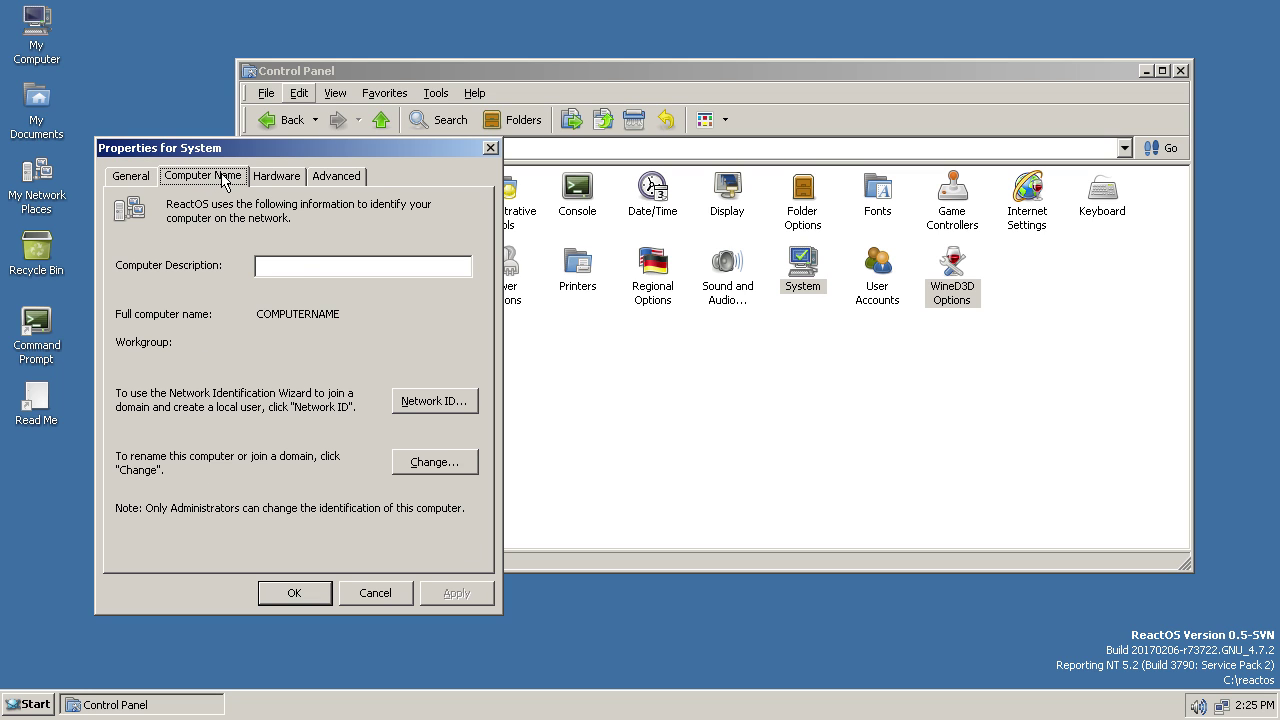
{"action": "left_click", "coordinate": [434, 462]}
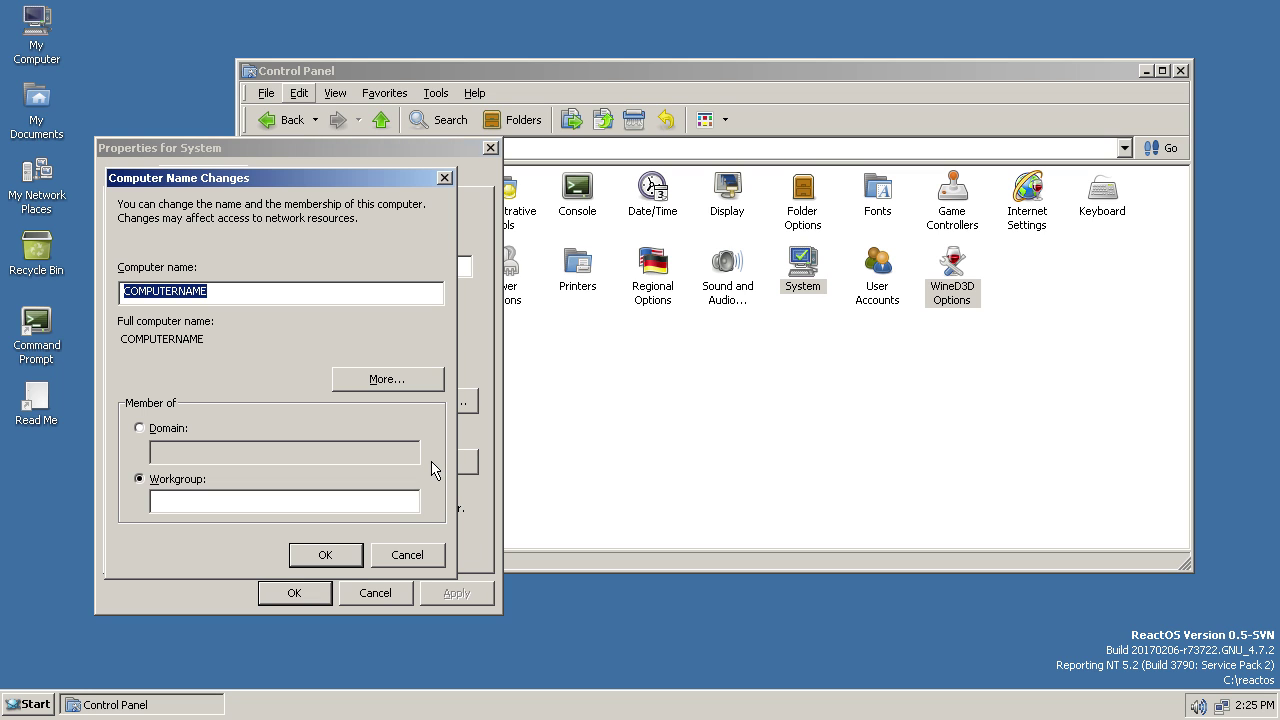
{"action": "left_click", "coordinate": [403, 552]}
Open the Device Manager from the hardware options of the System properties.
{"action": "left_click", "coordinate": [275, 176]}
{"action": "left_click", "coordinate": [405, 285]}
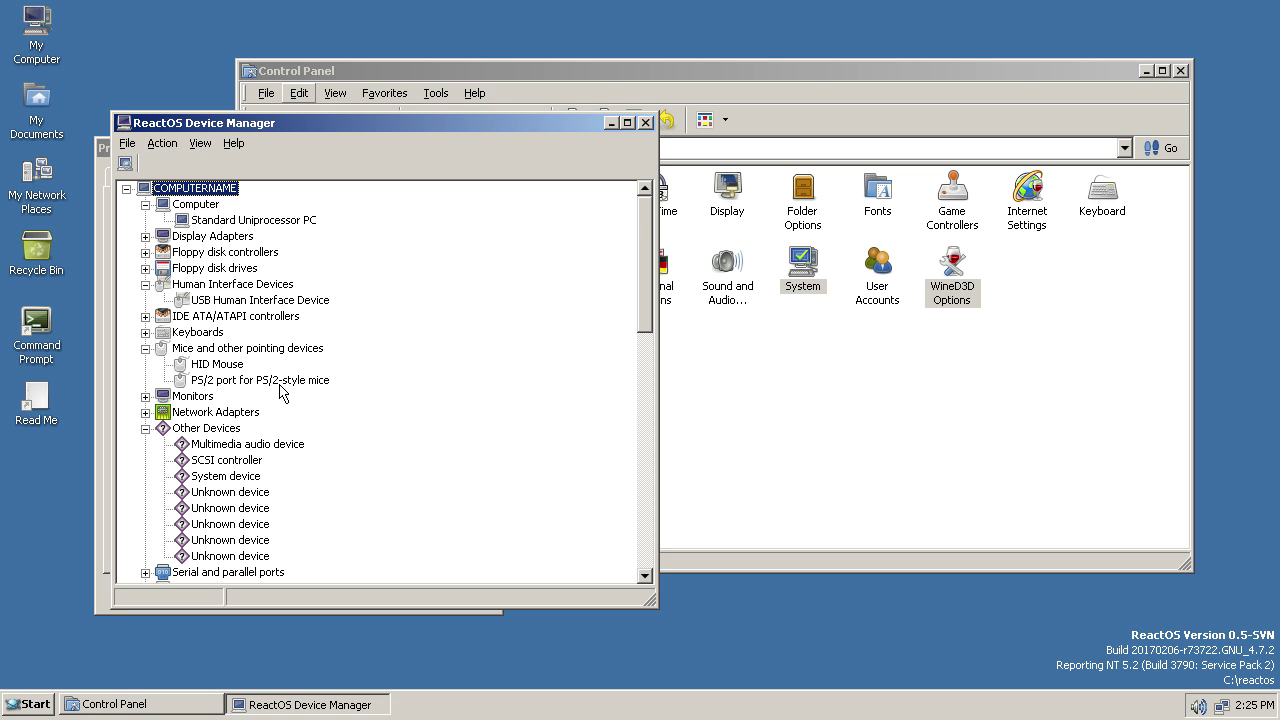
Look through the device list down to the PCI bridges and close the Device Manager.
{"action": "scroll", "coordinate": [252, 428], "scroll_direction": "down", "scroll_amount": 10}
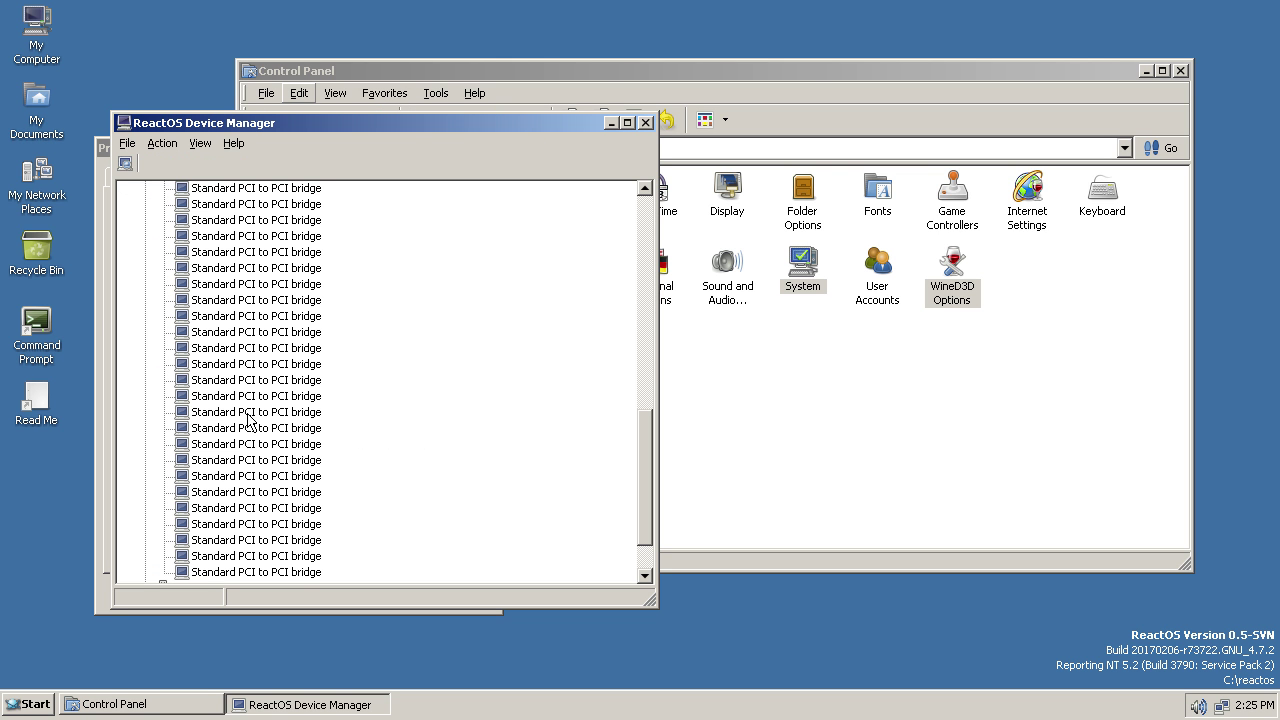
{"action": "left_click", "coordinate": [646, 122]}
View the virtual memory settings from the advanced performance options, then close them and the System properties without changes.
{"action": "left_click", "coordinate": [326, 176]}
{"action": "left_click", "coordinate": [436, 288]}
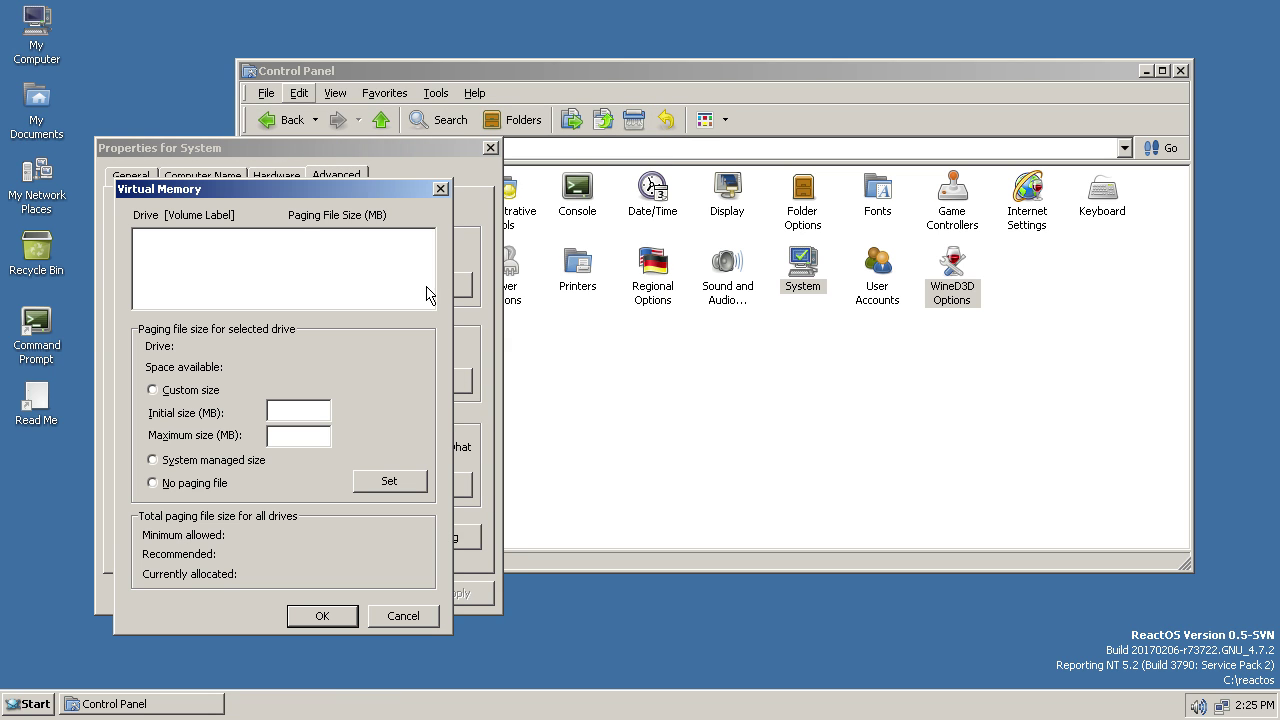
{"action": "left_click_drag", "start_coordinate": [317, 195], "coordinate": [731, 181]}
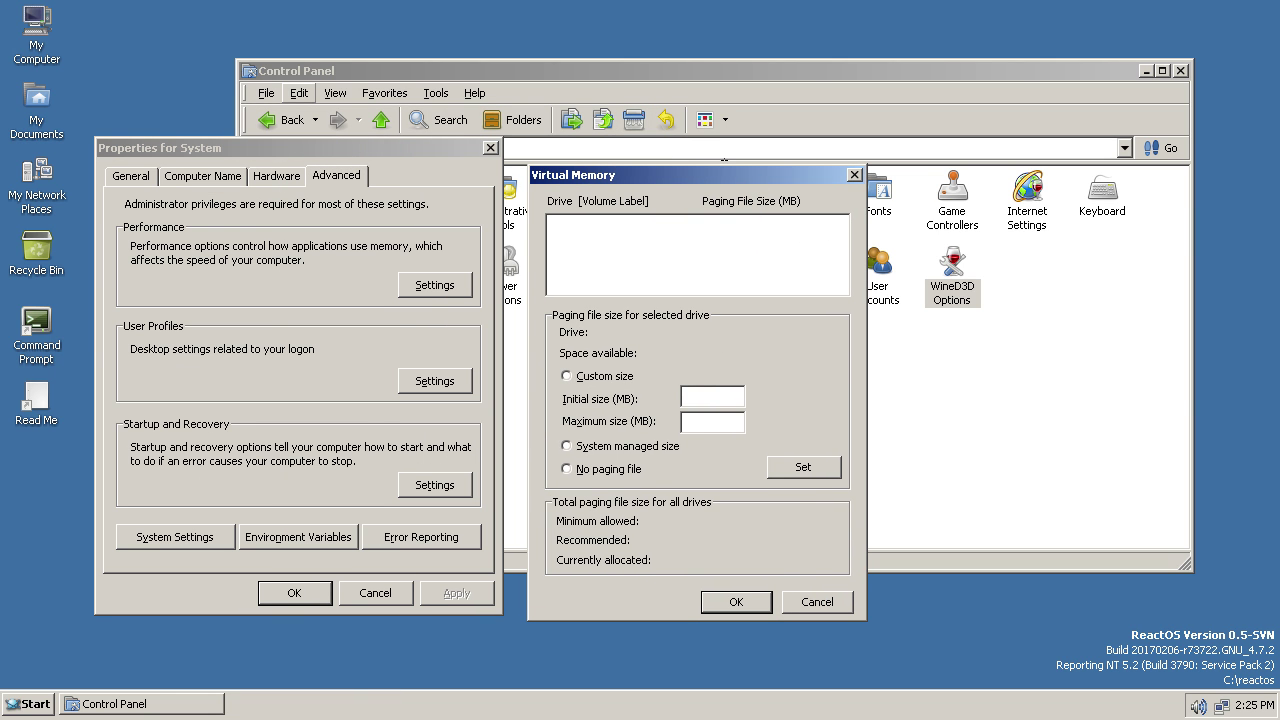
{"action": "left_click", "coordinate": [854, 175]}
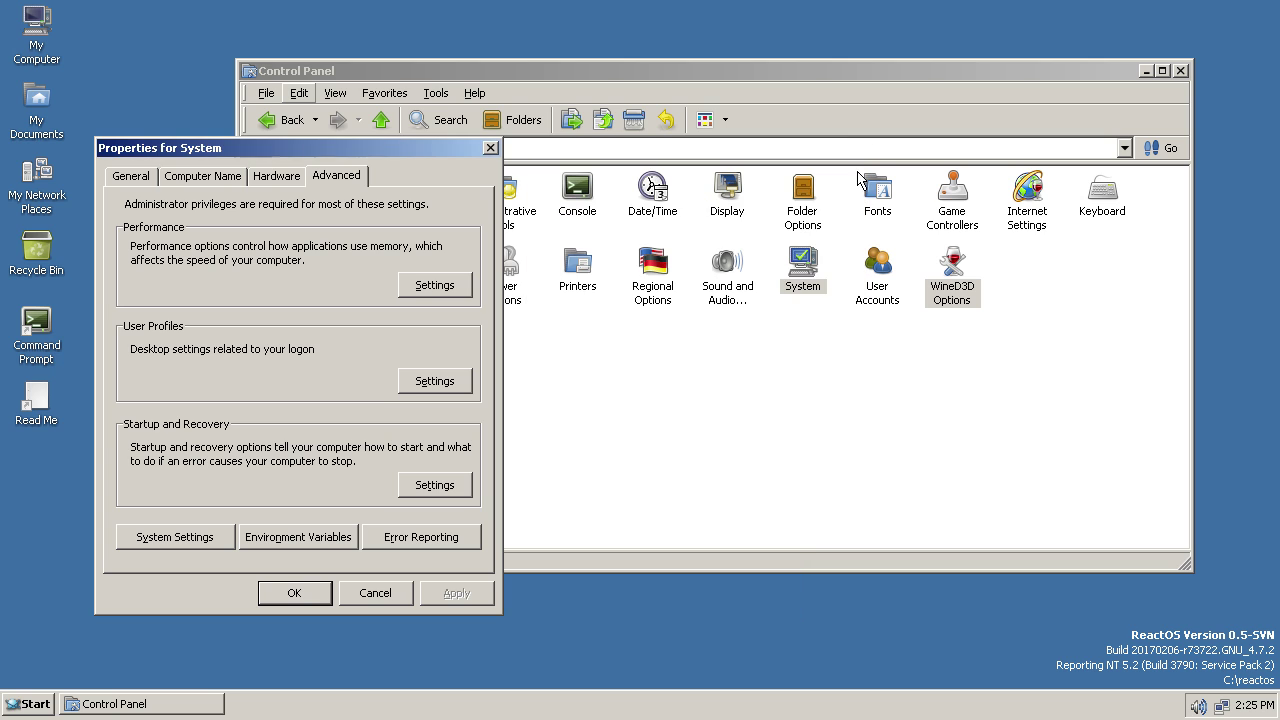
{"action": "left_click", "coordinate": [375, 593]}
Open User Accounts, look at the groups and the new user form, and close everything without adding a user.
{"action": "double_click", "coordinate": [880, 292]}
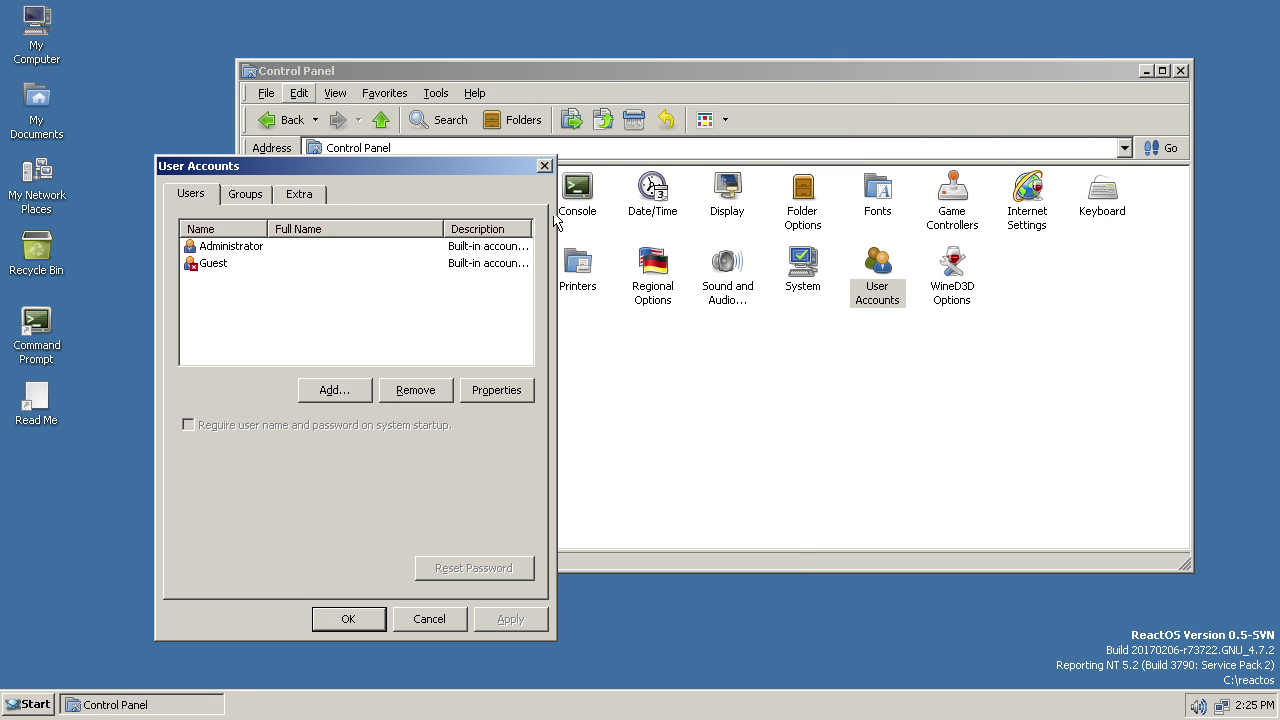
{"action": "left_click_drag", "start_coordinate": [506, 165], "coordinate": [725, 159]}
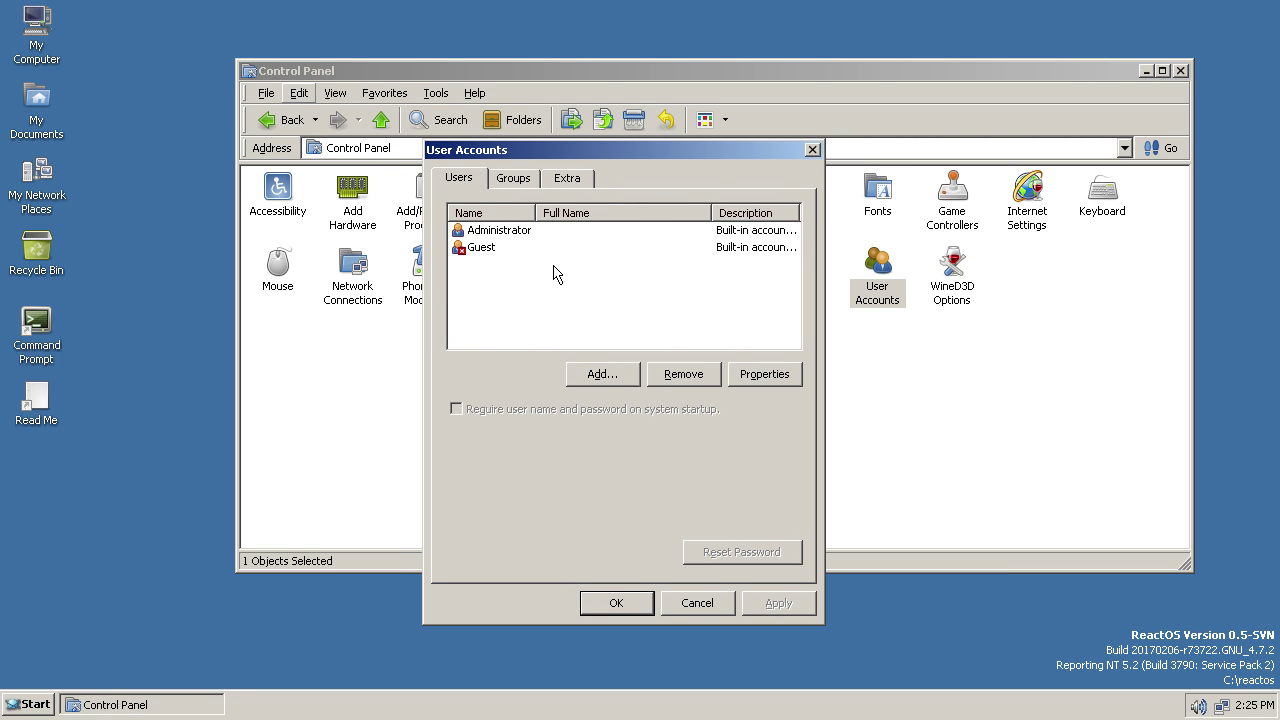
{"action": "left_click", "coordinate": [525, 180]}
{"action": "left_click", "coordinate": [476, 180]}
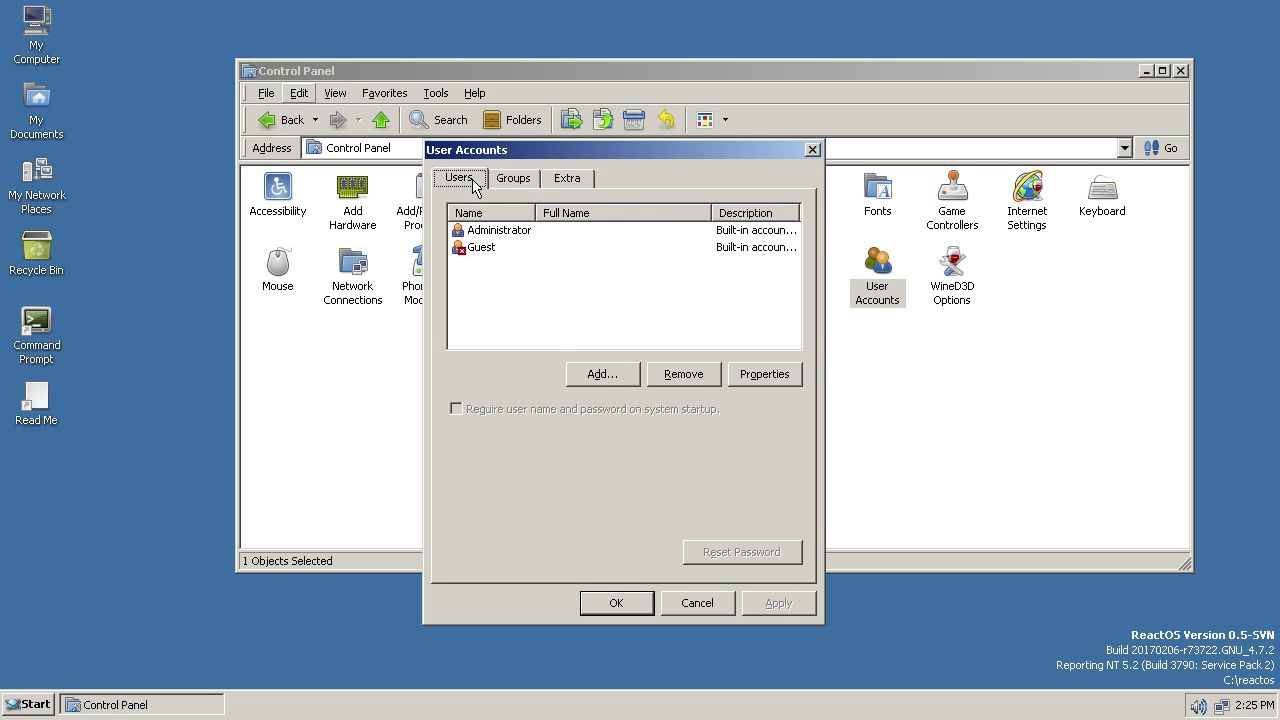
{"action": "left_click", "coordinate": [596, 377]}
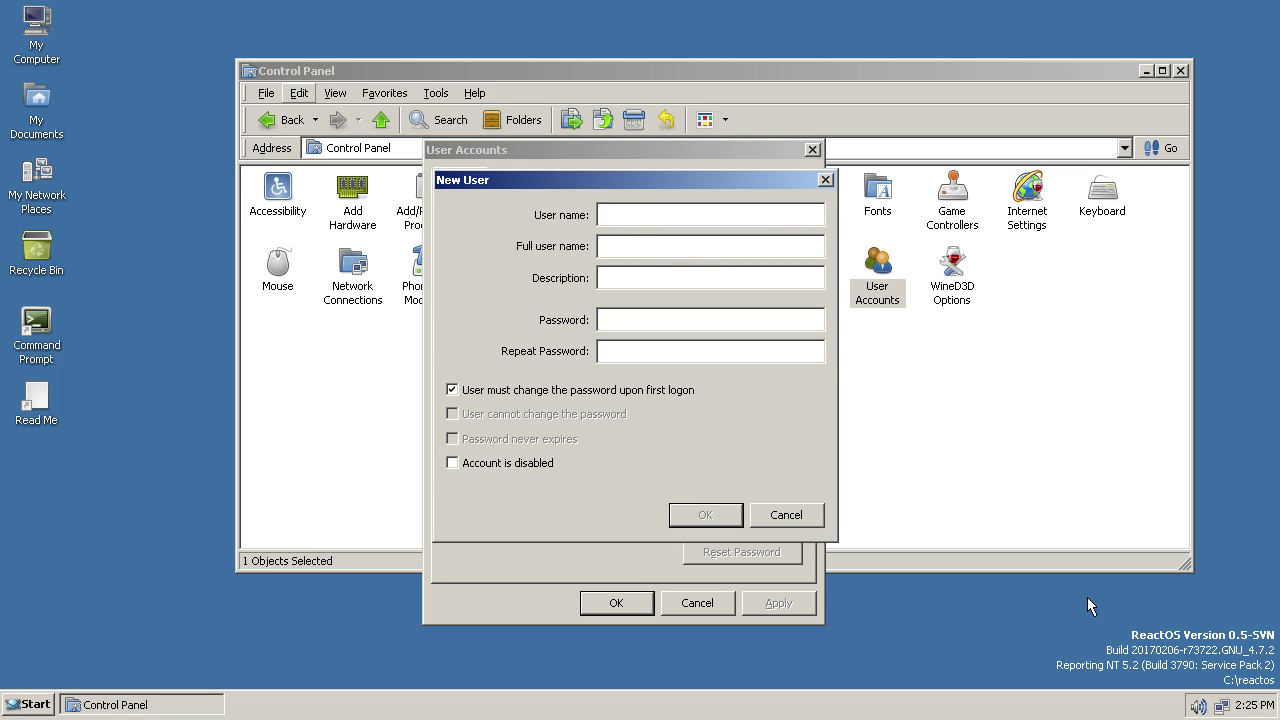
{"action": "left_click", "coordinate": [784, 515]}
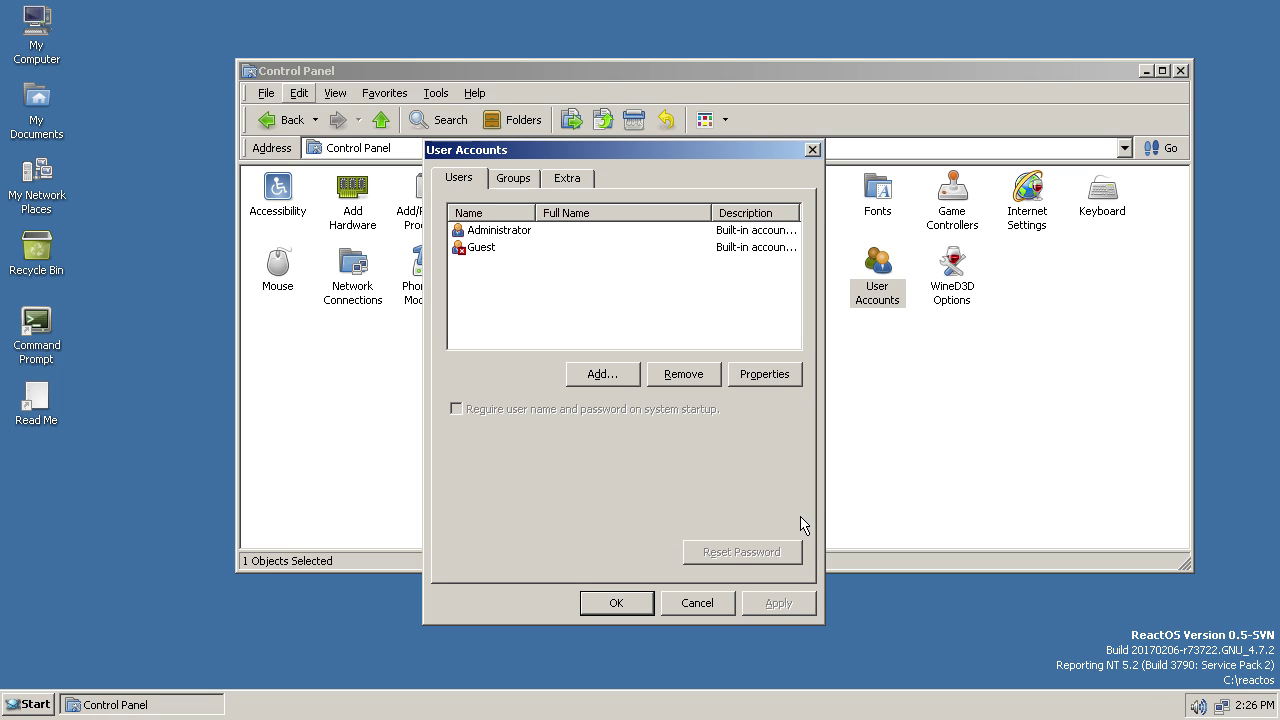
{"action": "left_click", "coordinate": [698, 602]}
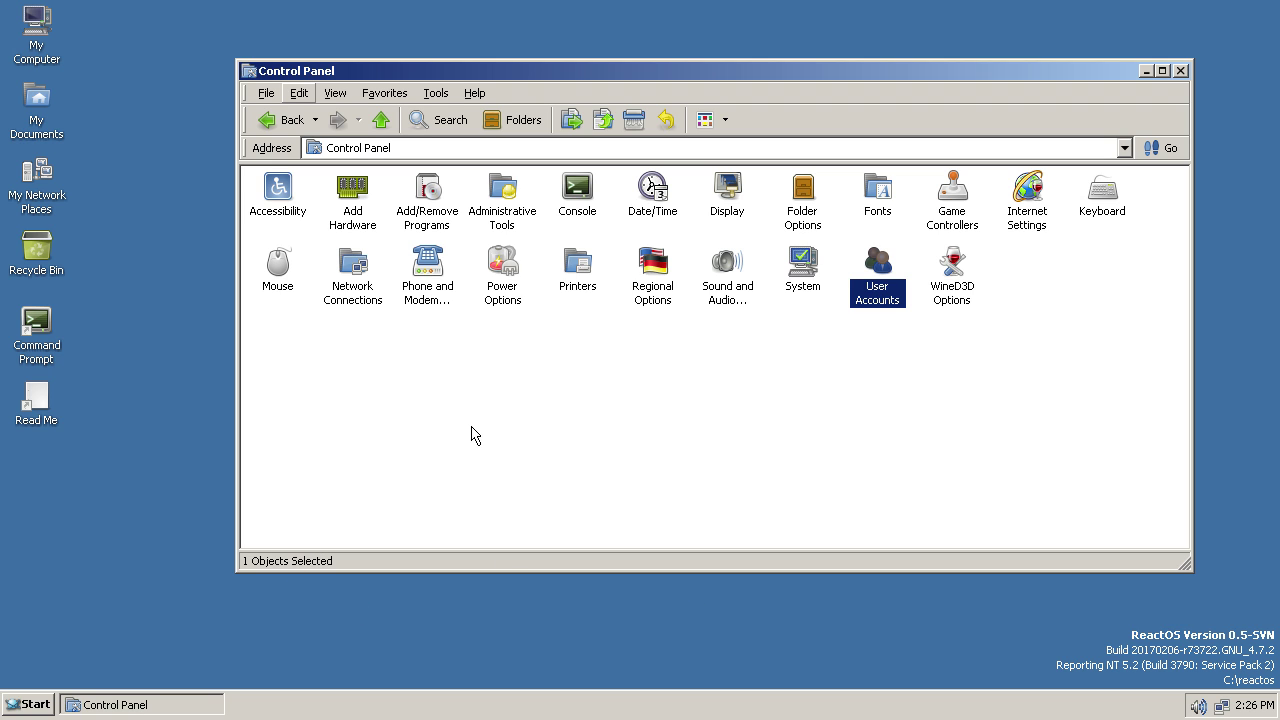
Open the Sound and Audio Devices properties from Control Panel, view the volume settings, and close the dialog.
{"action": "left_click", "coordinate": [720, 283], "text": "ctrl"}
{"action": "right_click", "coordinate": [737, 291]}
{"action": "left_click", "coordinate": [742, 305]}
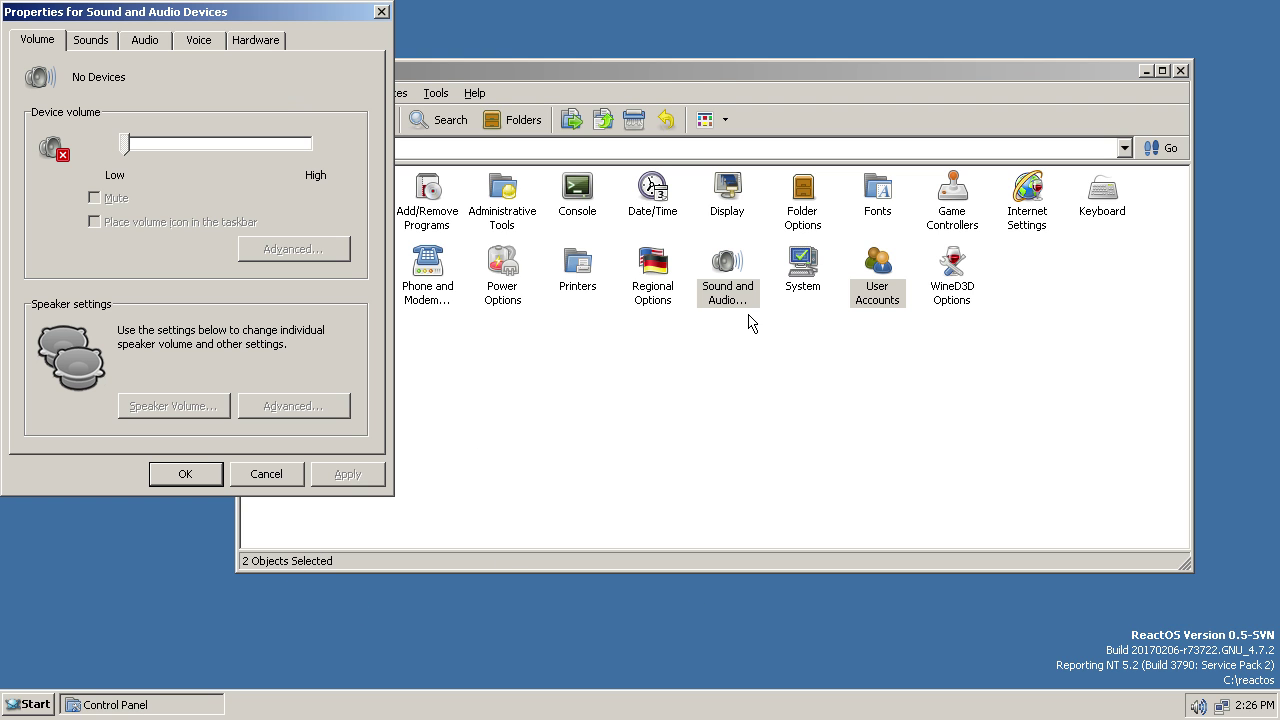
{"action": "left_click_drag", "start_coordinate": [101, 14], "coordinate": [491, 86]}
{"action": "left_click", "coordinate": [613, 88]}
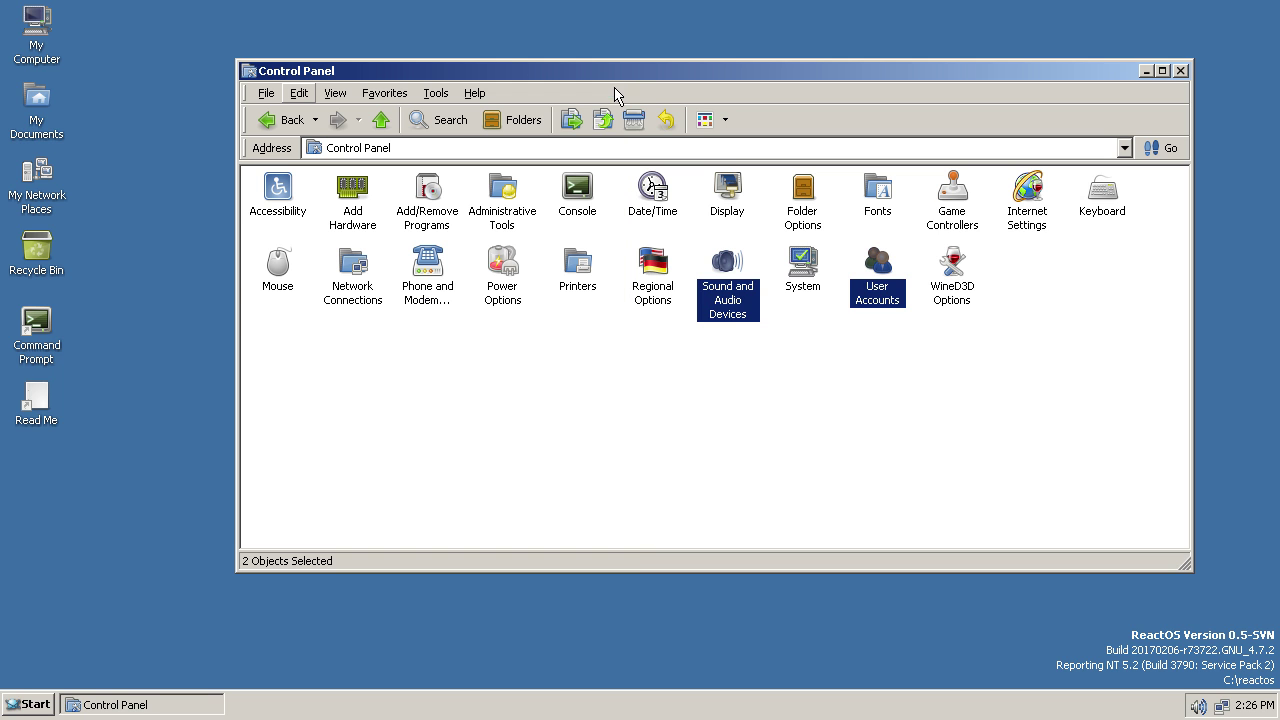
In Folder Options, turn on hiding extensions for known file types and accept the change.
{"action": "left_click", "coordinate": [811, 220]}
{"action": "right_click", "coordinate": [808, 216]}
{"action": "left_click", "coordinate": [822, 228]}
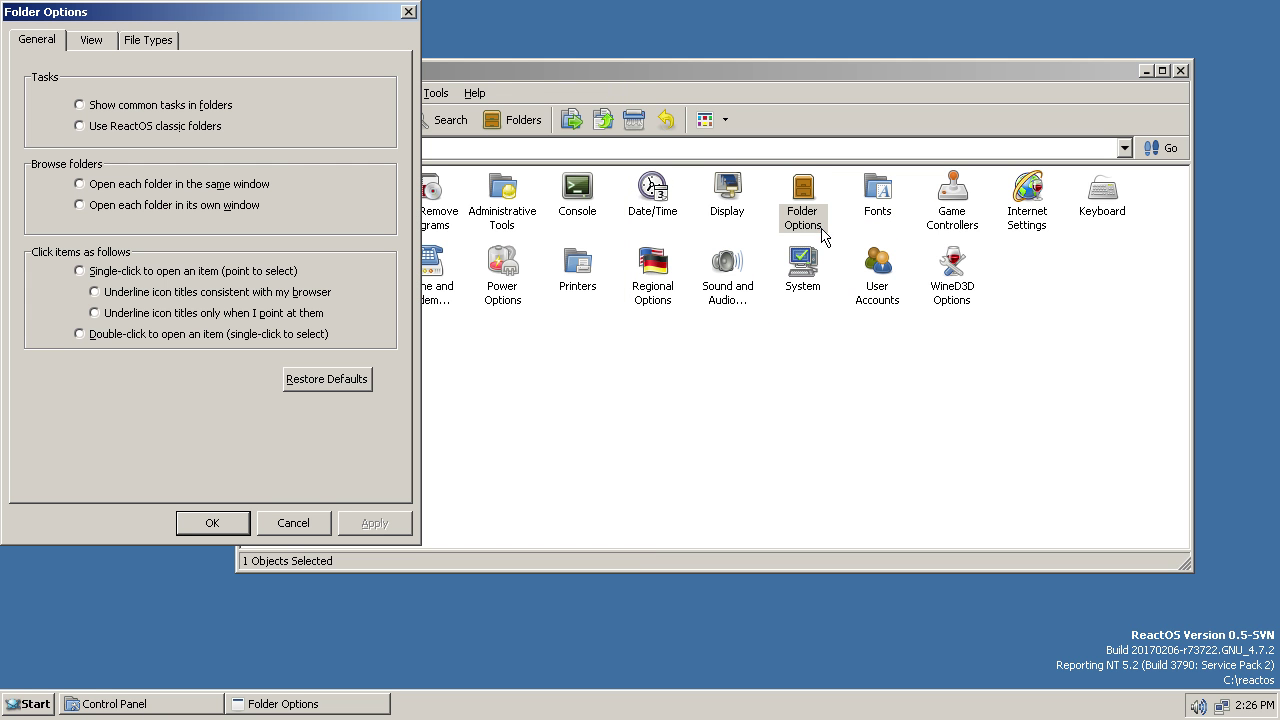
{"action": "left_click_drag", "start_coordinate": [334, 17], "coordinate": [684, 67]}
{"action": "left_click", "coordinate": [428, 90]}
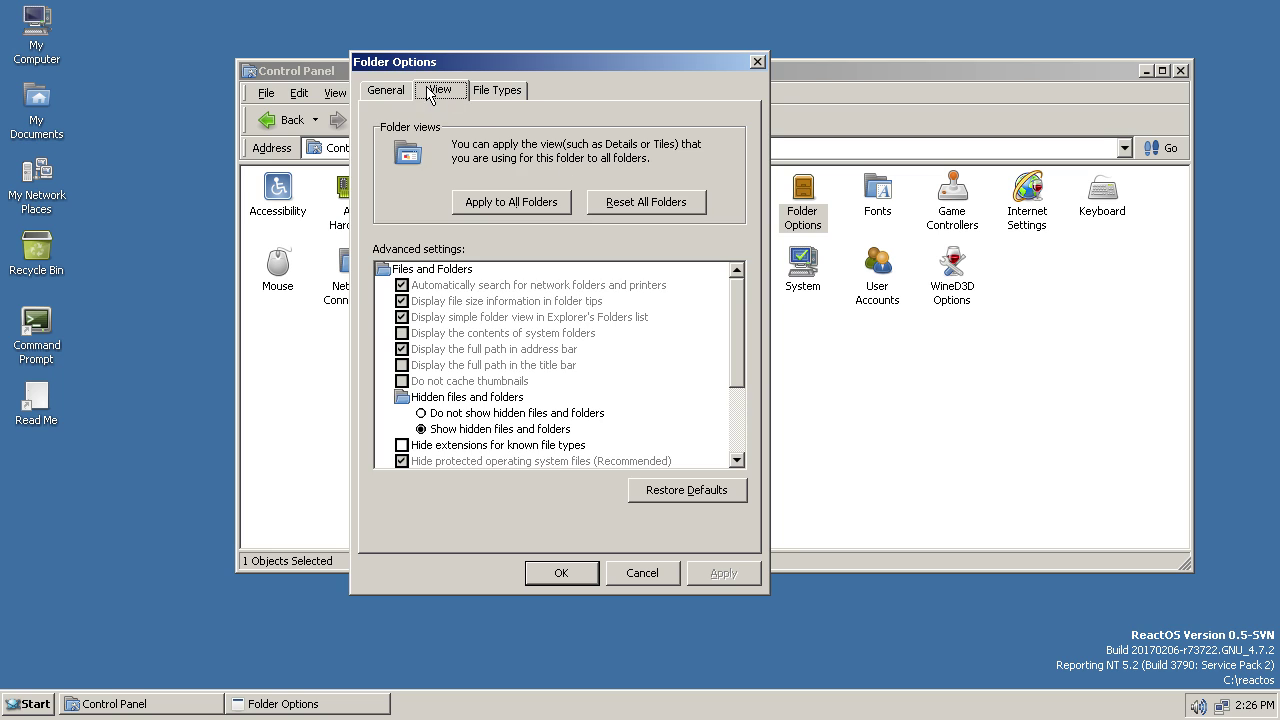
{"action": "left_click", "coordinate": [422, 452]}
{"action": "left_click", "coordinate": [555, 576]}
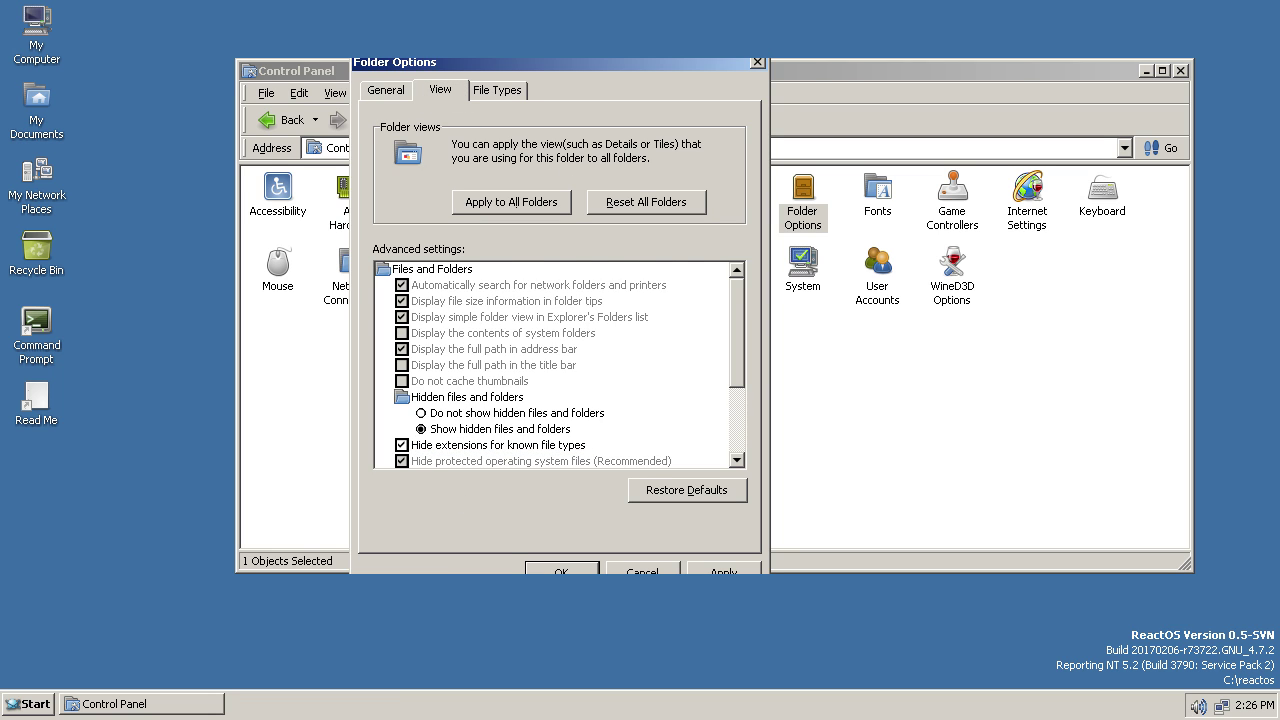
Try to create a new text document on the desktop.
{"action": "right_click", "coordinate": [165, 489]}
{"action": "mouse_move", "coordinate": [270, 613]}
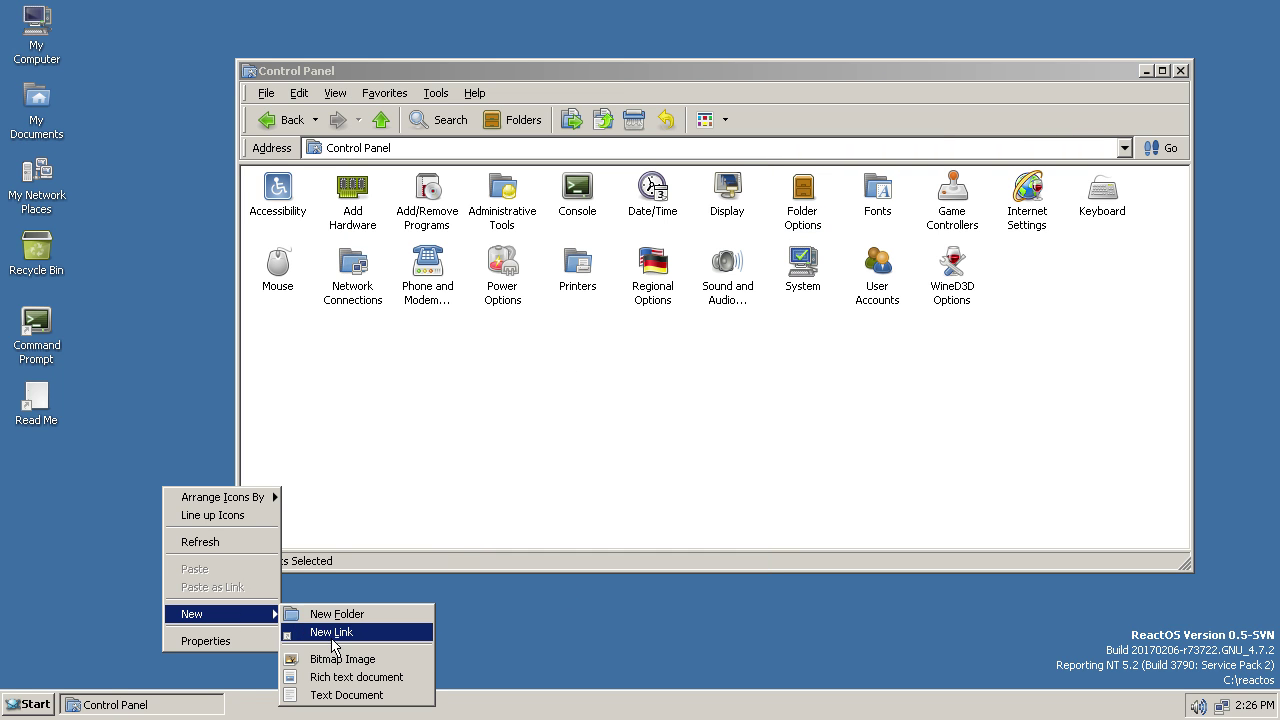
{"action": "left_click", "coordinate": [330, 694]}
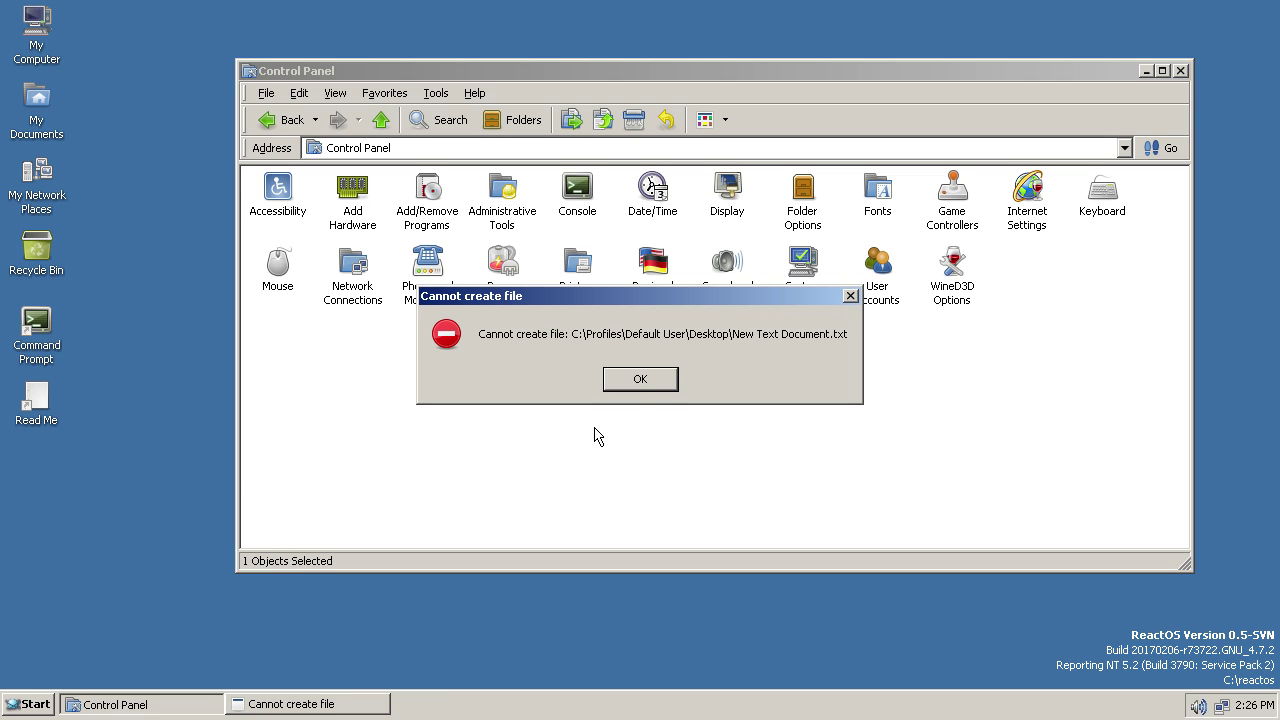
{"action": "left_click", "coordinate": [641, 383]}
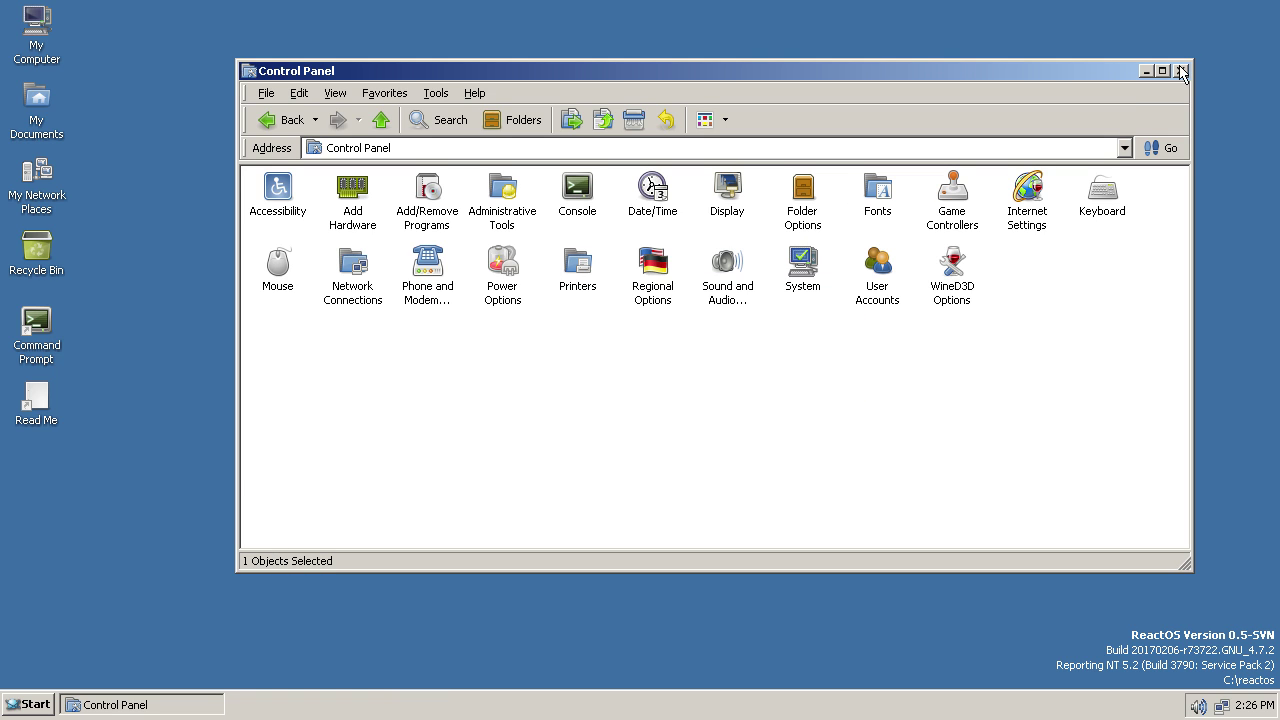
View the general Internet Settings from Control Panel, then close the Control Panel window.
{"action": "right_click", "coordinate": [1045, 194]}
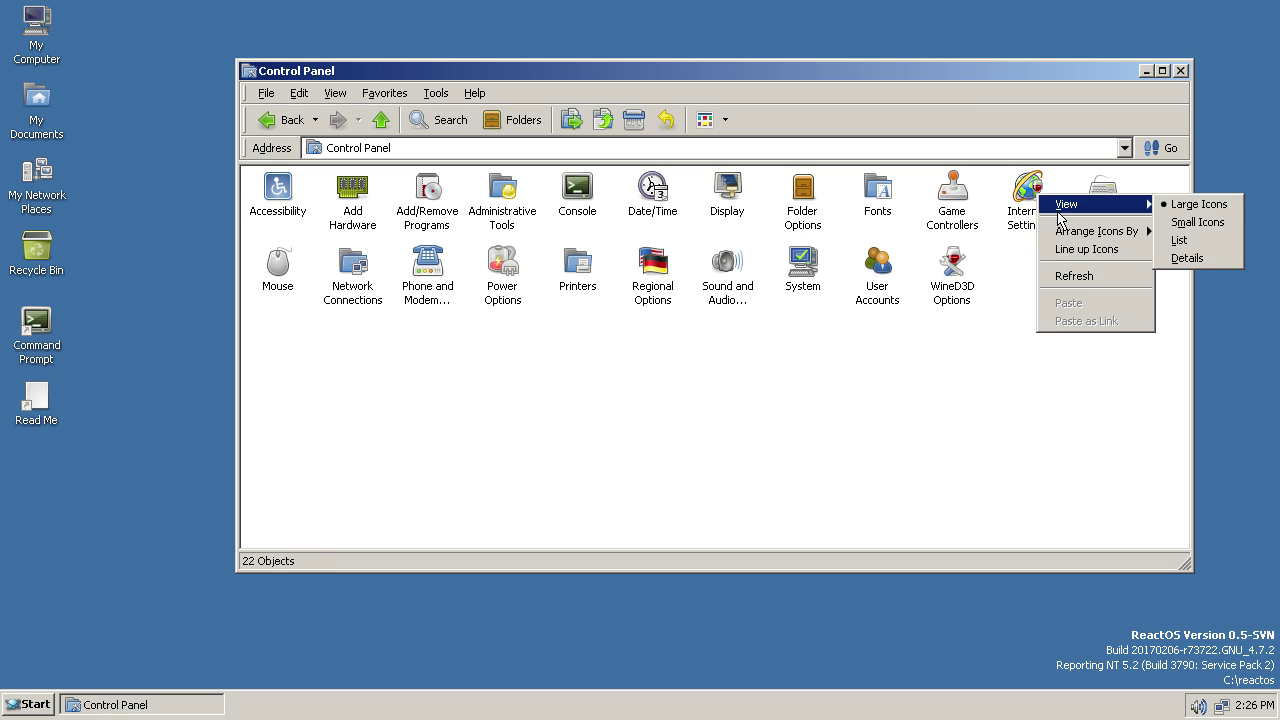
{"action": "left_click", "coordinate": [1027, 205]}
{"action": "right_click", "coordinate": [1029, 219]}
{"action": "left_click", "coordinate": [1058, 231]}
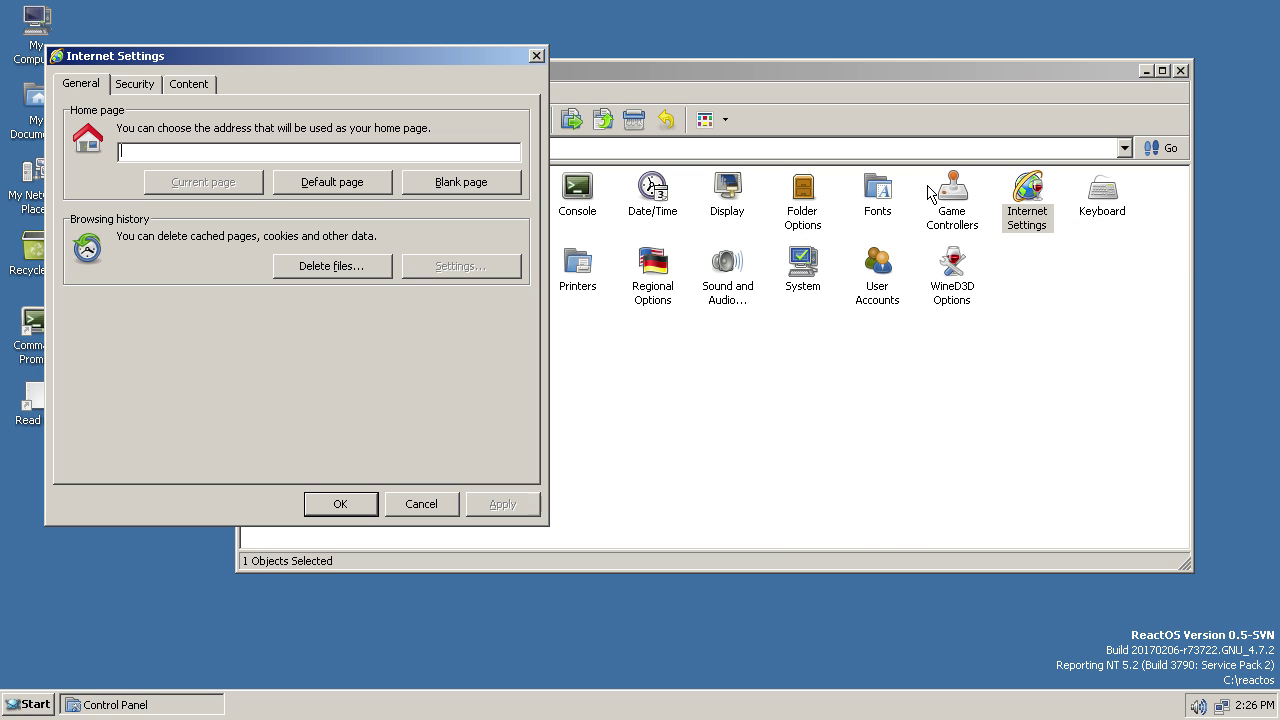
{"action": "left_click", "coordinate": [1180, 71]}
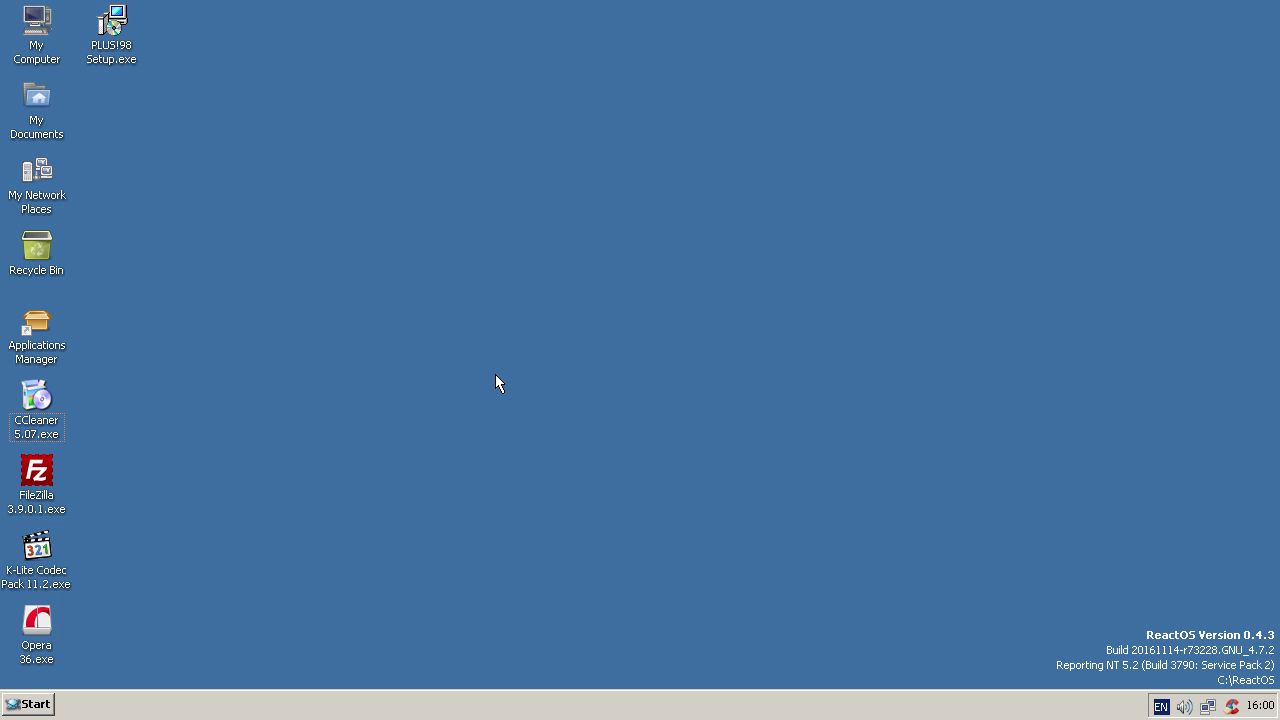
Open the Applications Manager, look through the available Office applications, and show the details of OpenOffice 4.1.
{"action": "double_click", "coordinate": [47, 358]}
{"action": "left_click_drag", "start_coordinate": [283, 41], "coordinate": [571, 134]}
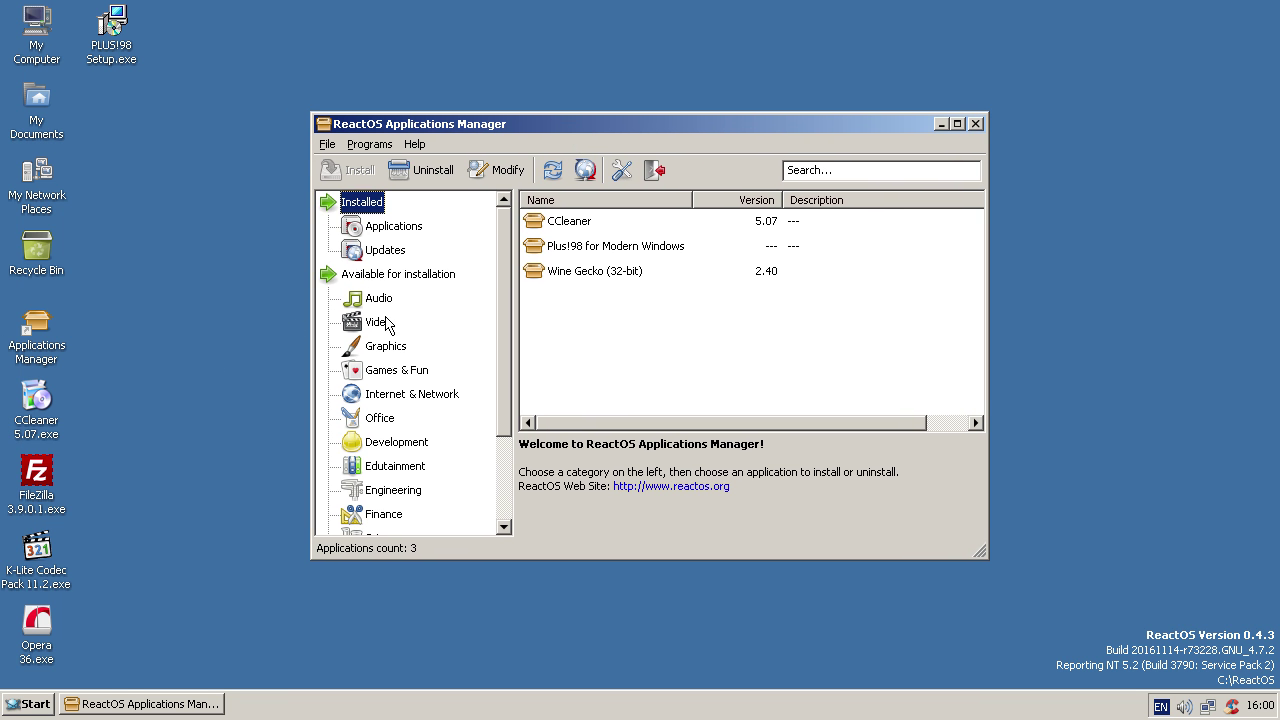
{"action": "left_click", "coordinate": [379, 421]}
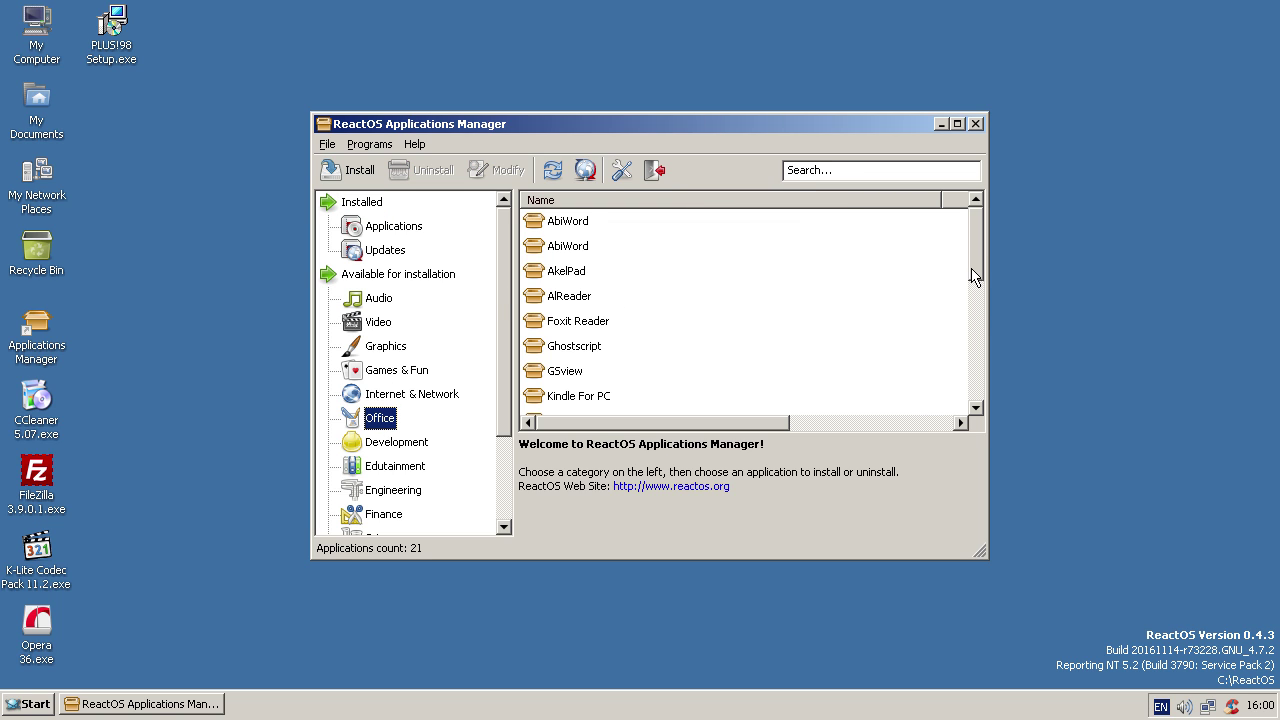
{"action": "left_click_drag", "start_coordinate": [971, 270], "coordinate": [1023, 356]}
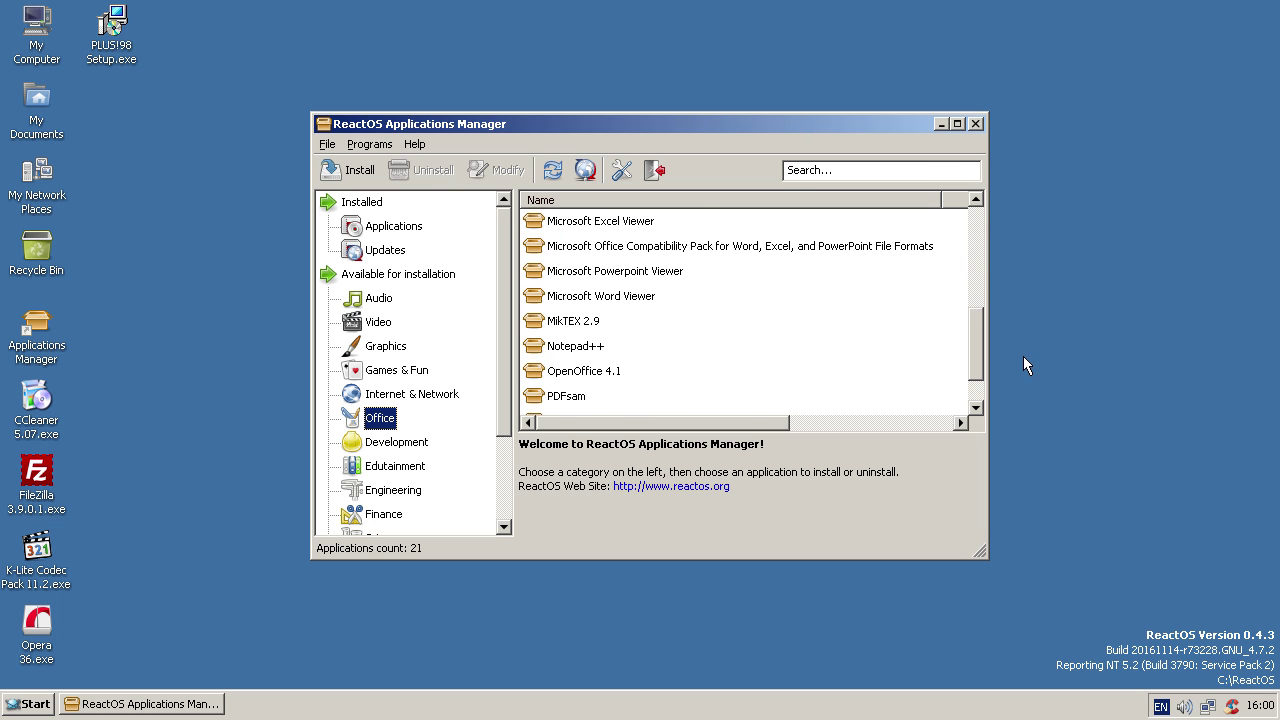
{"action": "left_click", "coordinate": [640, 298]}
{"action": "left_click", "coordinate": [600, 371]}
{"action": "scroll", "coordinate": [599, 376], "scroll_direction": "down", "scroll_amount": 1}
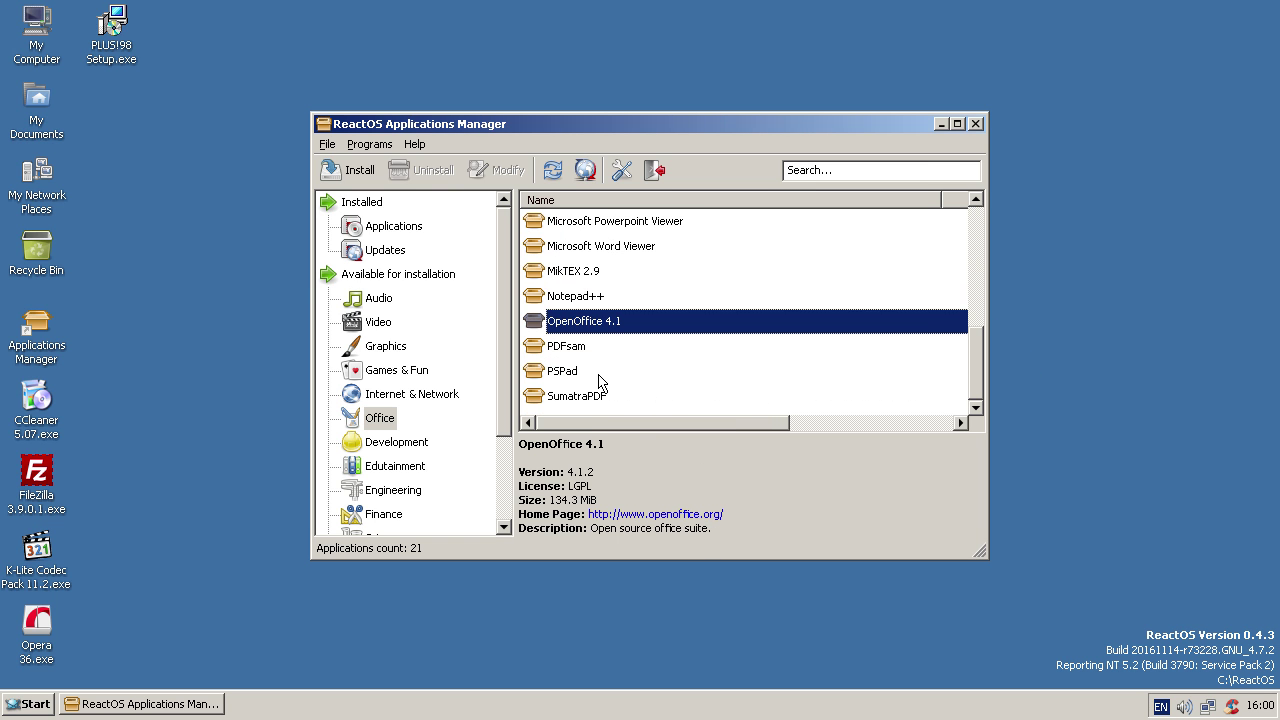
{"action": "scroll", "coordinate": [600, 383], "scroll_direction": "up", "scroll_amount": 4}
Browse the available audio, video, graphics, games, development, science and tools categories in the Applications Manager.
{"action": "left_click", "coordinate": [377, 302]}
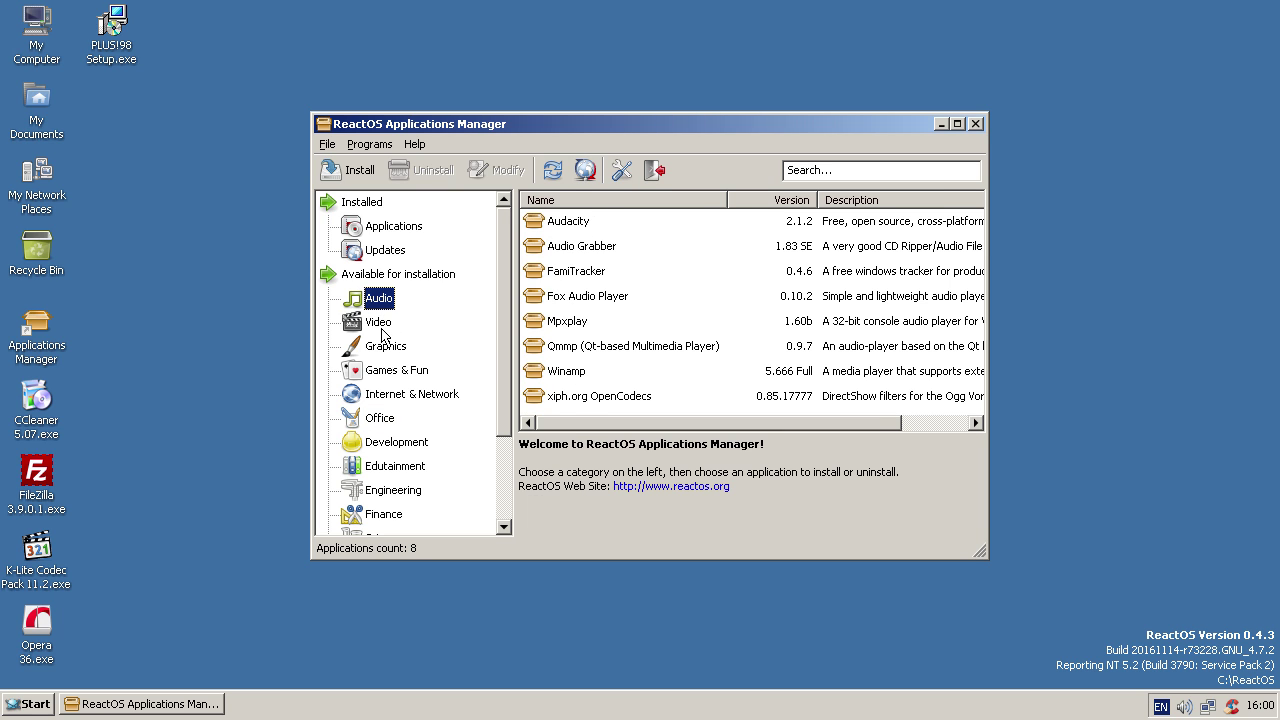
{"action": "left_click", "coordinate": [376, 325]}
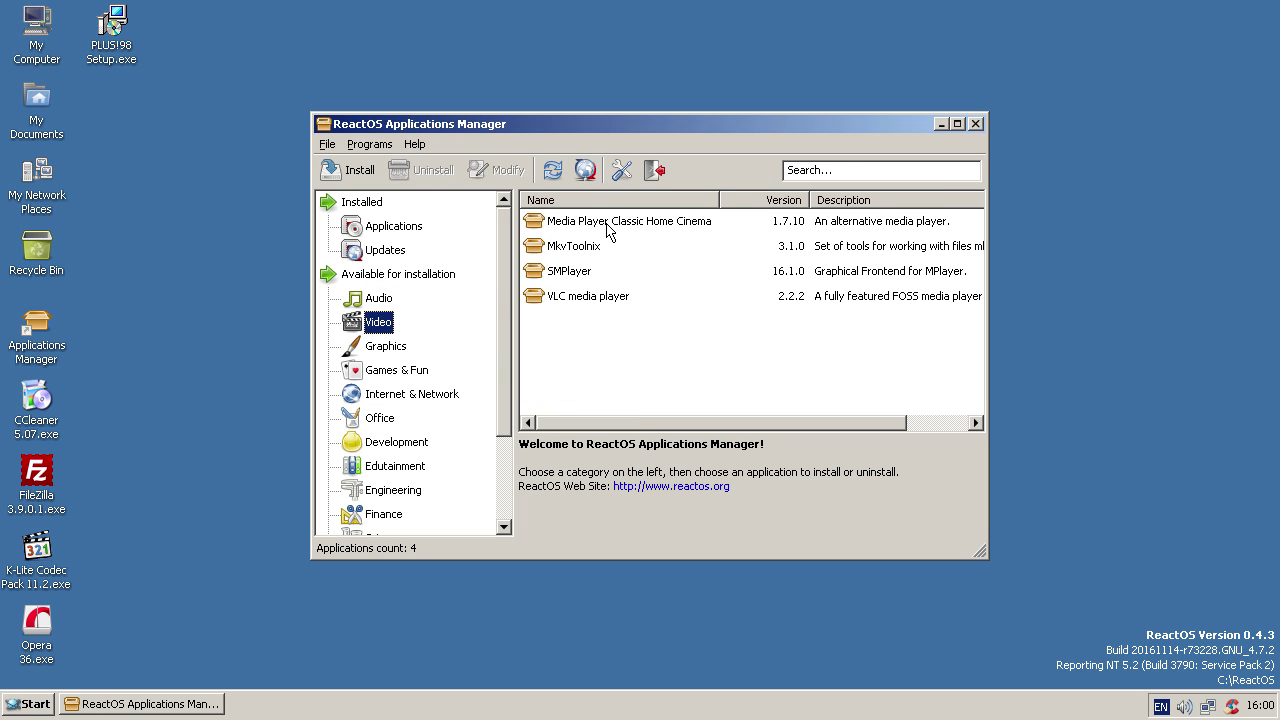
{"action": "left_click", "coordinate": [399, 346]}
{"action": "left_click", "coordinate": [387, 375]}
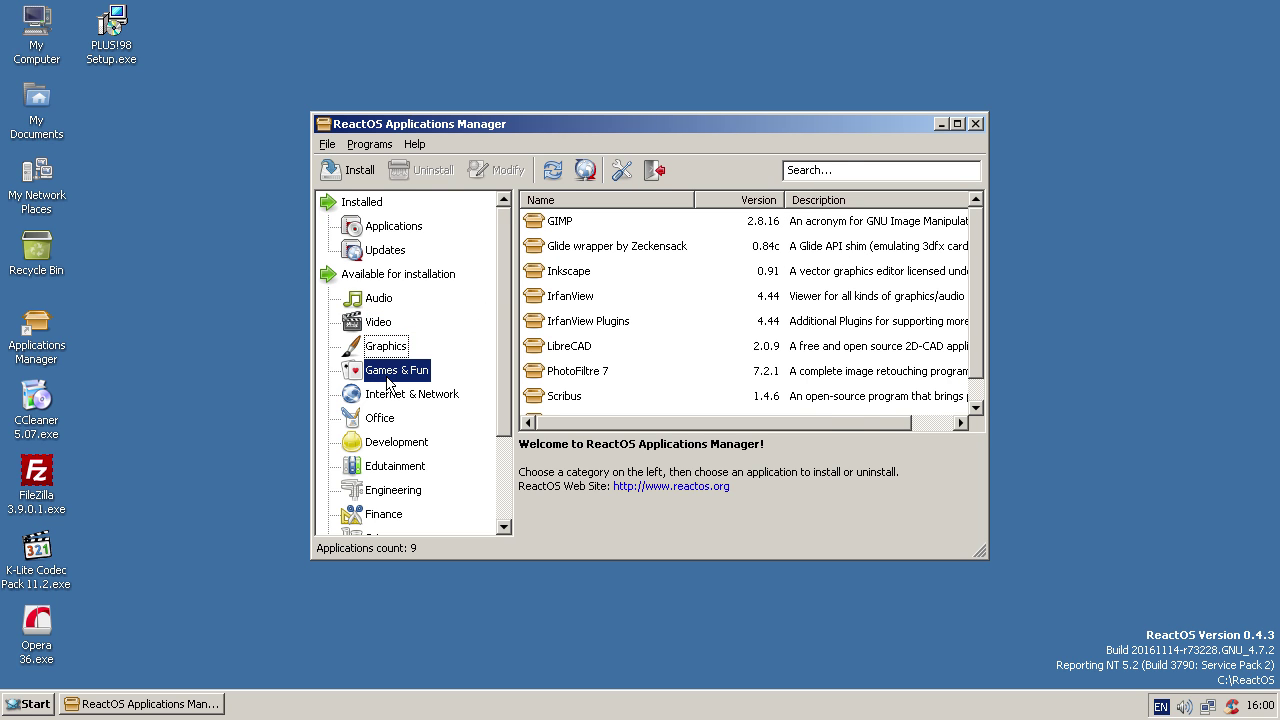
{"action": "left_click", "coordinate": [470, 440]}
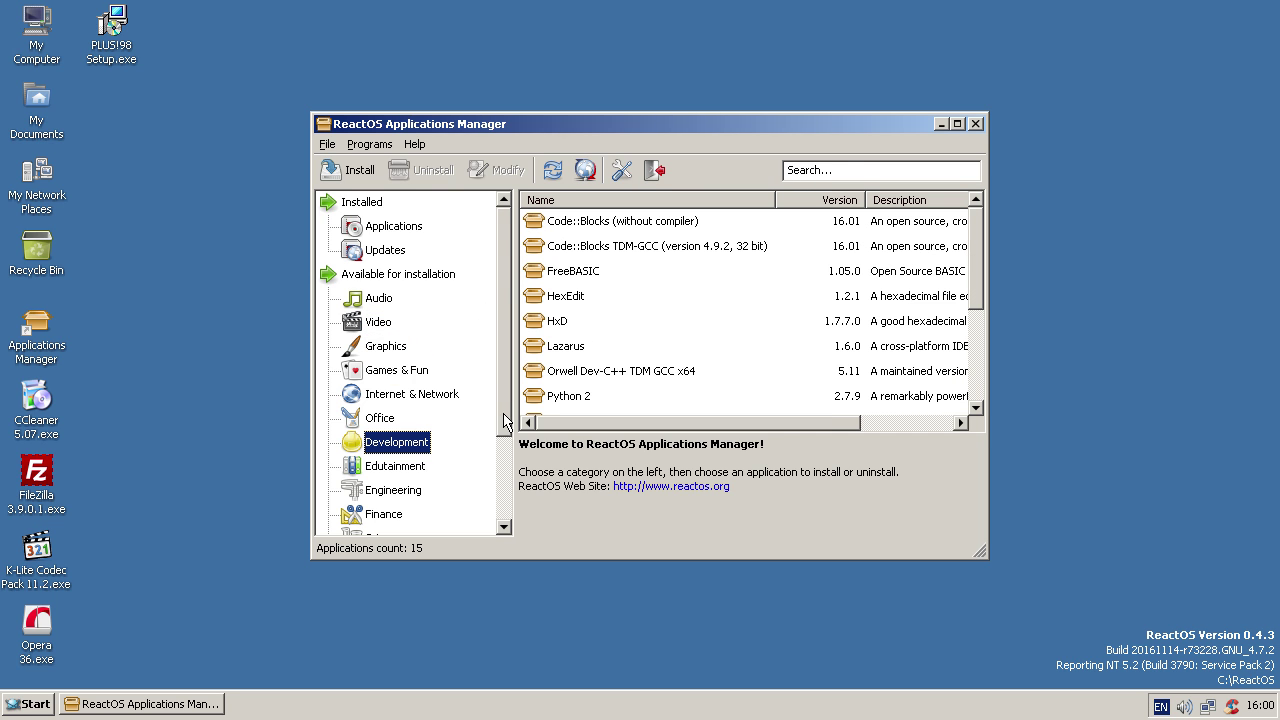
{"action": "left_click_drag", "start_coordinate": [503, 420], "coordinate": [503, 497]}
{"action": "left_click", "coordinate": [412, 420]}
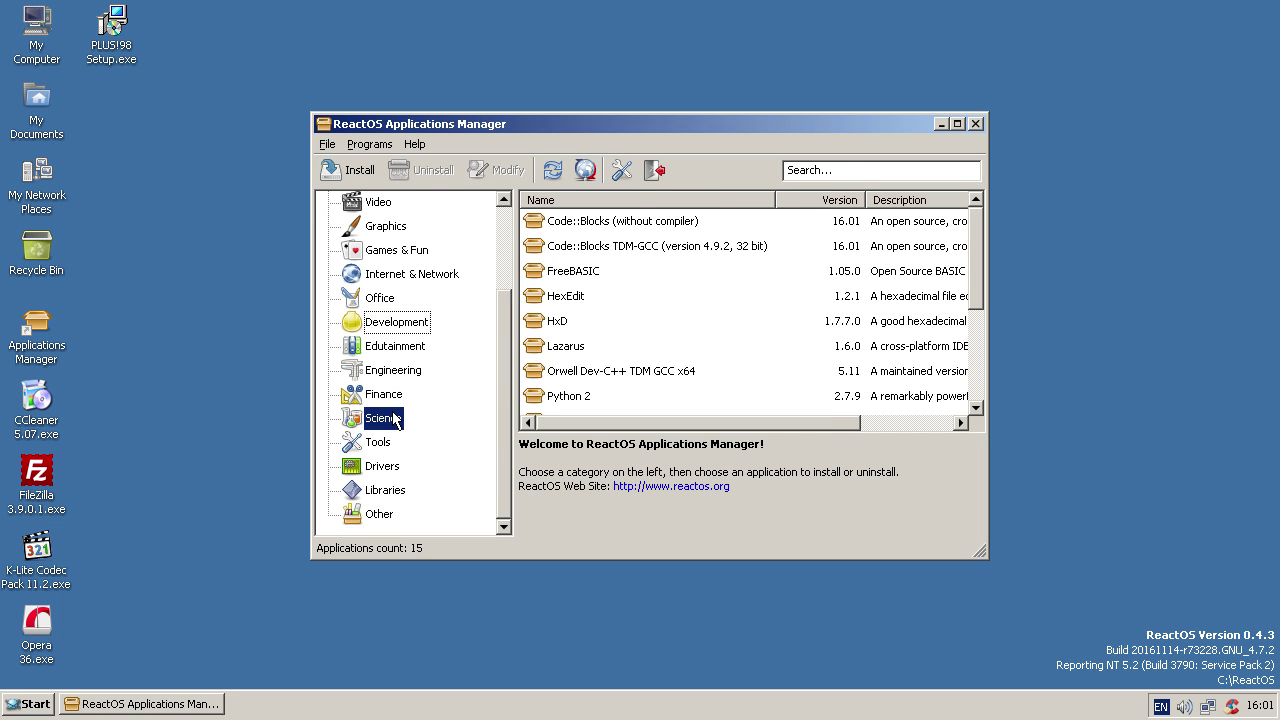
{"action": "left_click", "coordinate": [378, 442]}
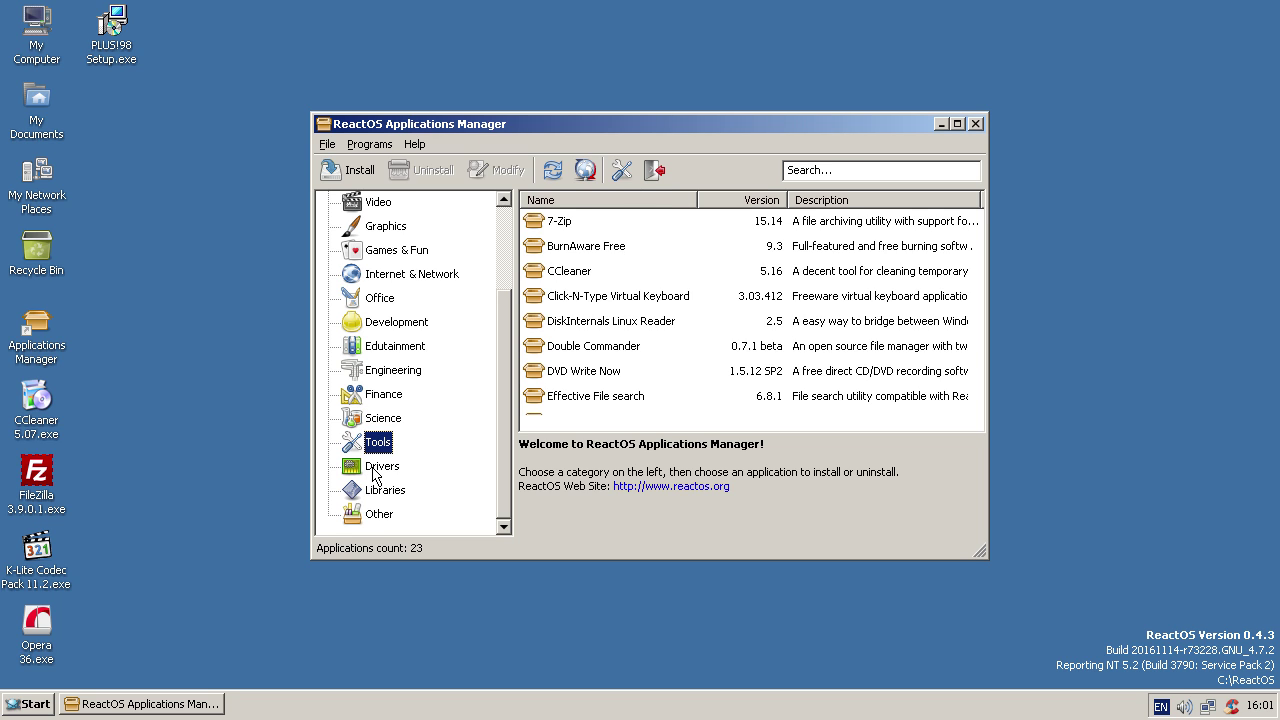
Try to install CCleaner 5.16 from the Tools category, then close the Applications Manager.
{"action": "double_click", "coordinate": [555, 272]}
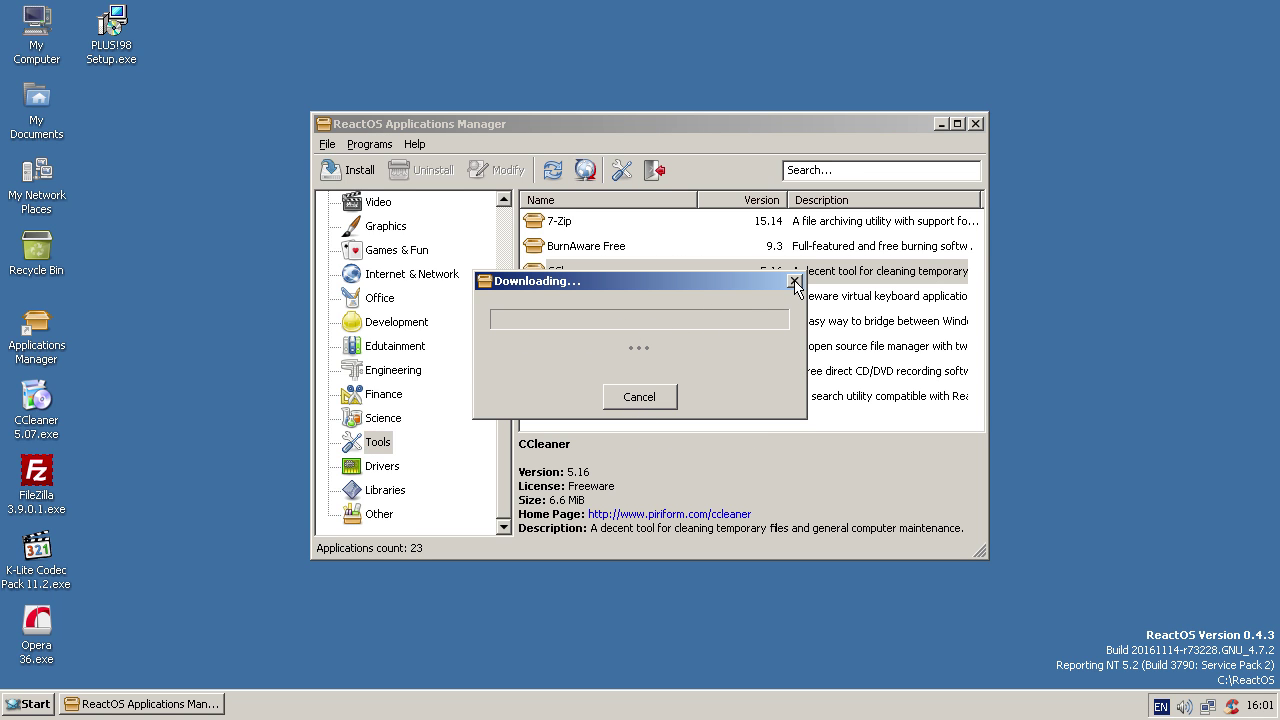
{"action": "left_click", "coordinate": [976, 125]}
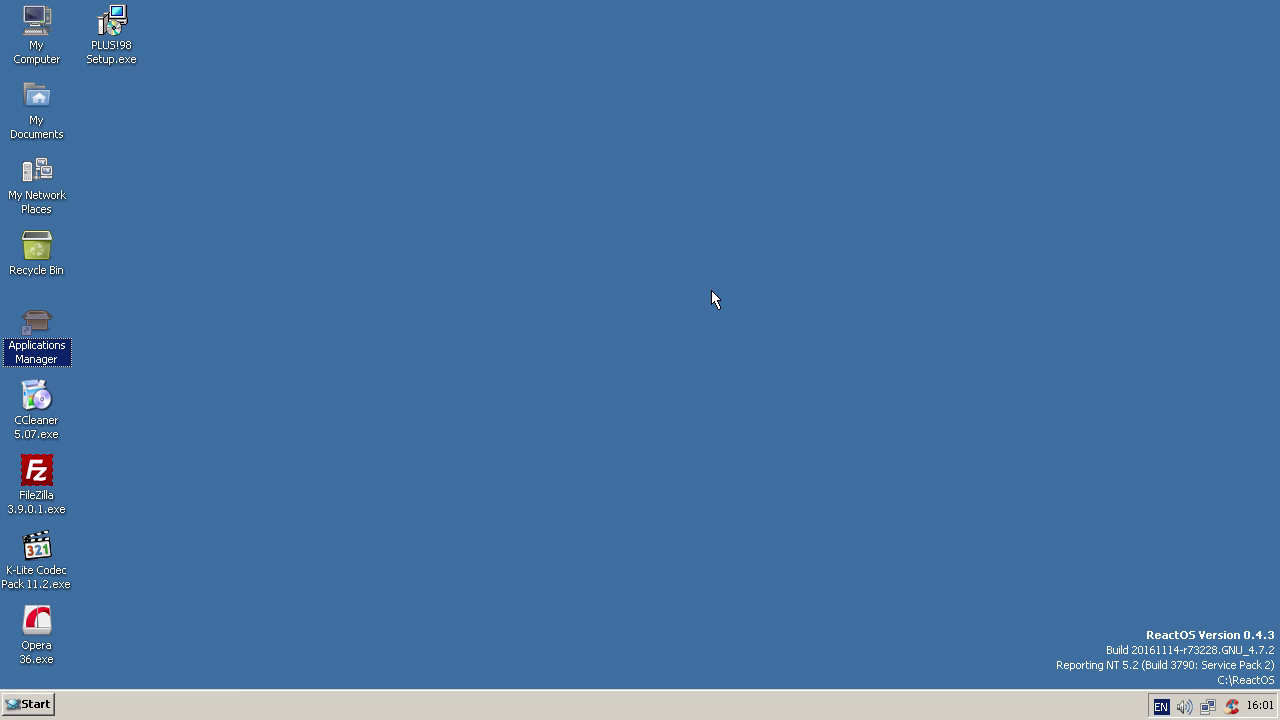
{"action": "left_click", "coordinate": [388, 448]}
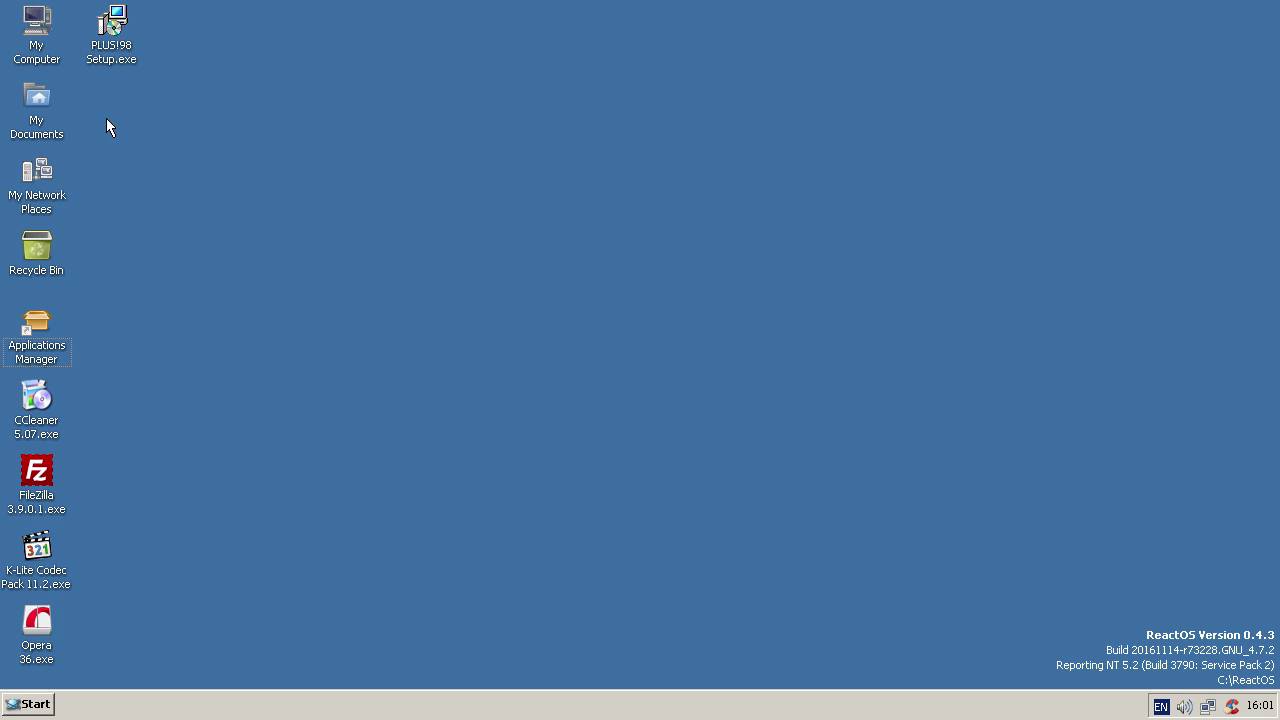
Start the installed CCleaner, run an analysis with the default cleaning options, and close the program.
{"action": "left_click", "coordinate": [30, 432]}
{"action": "left_click", "coordinate": [139, 462]}
{"action": "left_click", "coordinate": [27, 705]}
{"action": "mouse_move", "coordinate": [141, 466]}
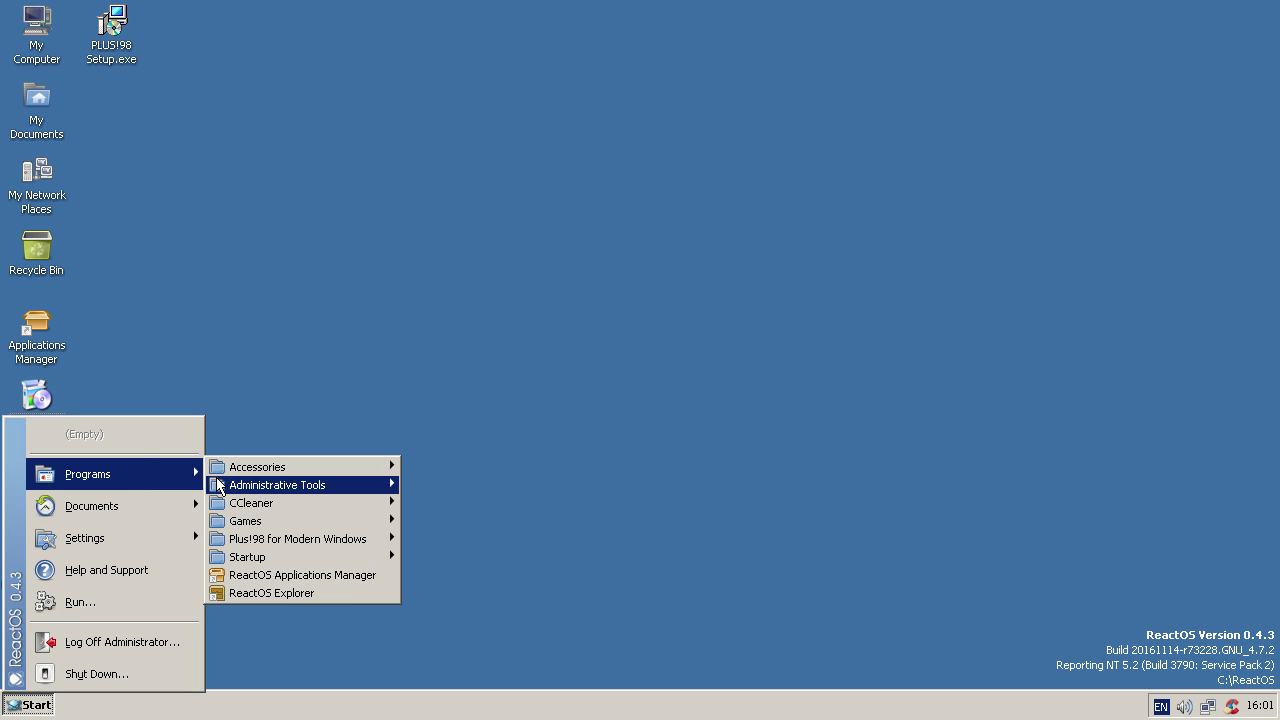
{"action": "mouse_move", "coordinate": [316, 515]}
{"action": "left_click", "coordinate": [464, 520]}
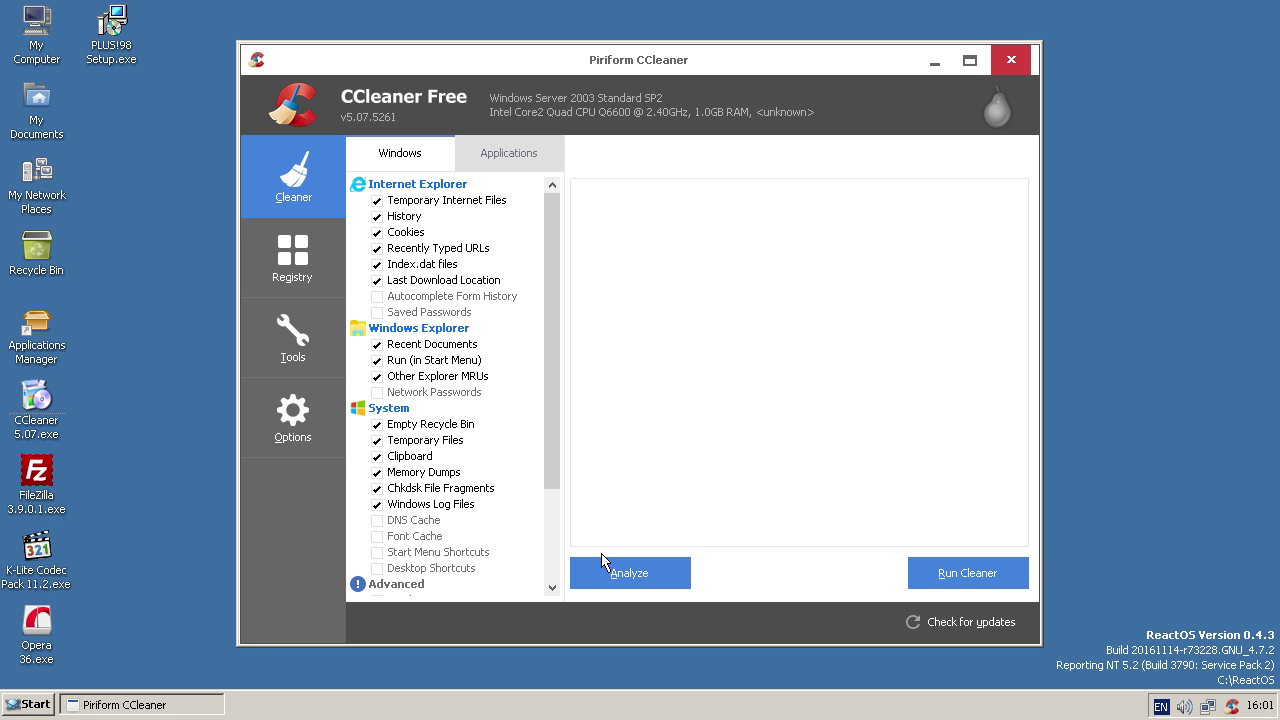
{"action": "left_click", "coordinate": [628, 580]}
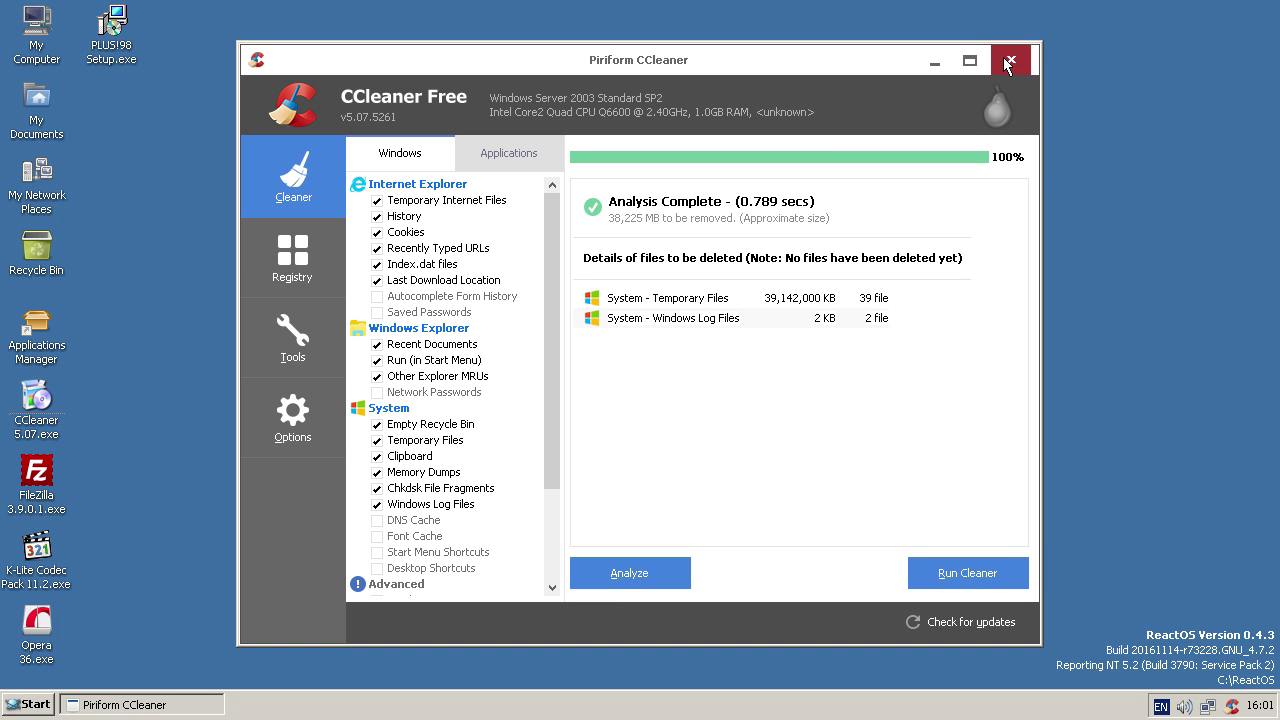
{"action": "left_click", "coordinate": [1012, 60]}
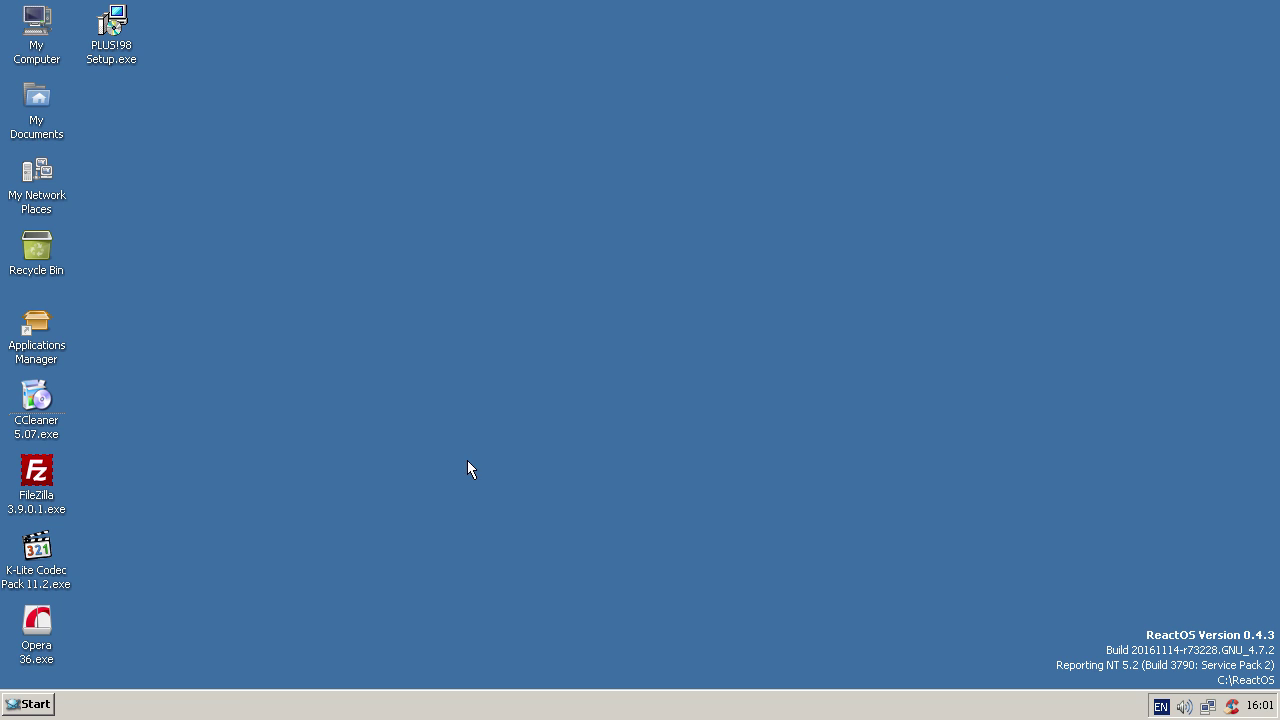
{"action": "left_click", "coordinate": [22, 710]}
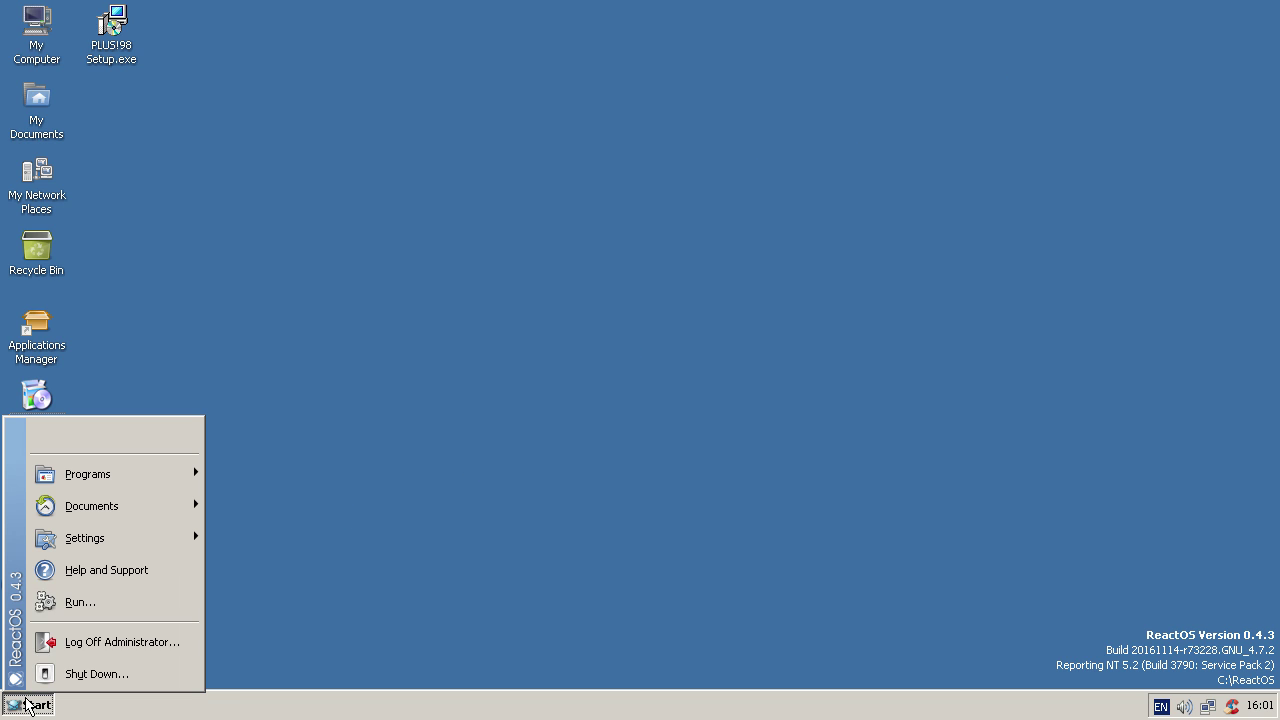
{"action": "mouse_move", "coordinate": [140, 488]}
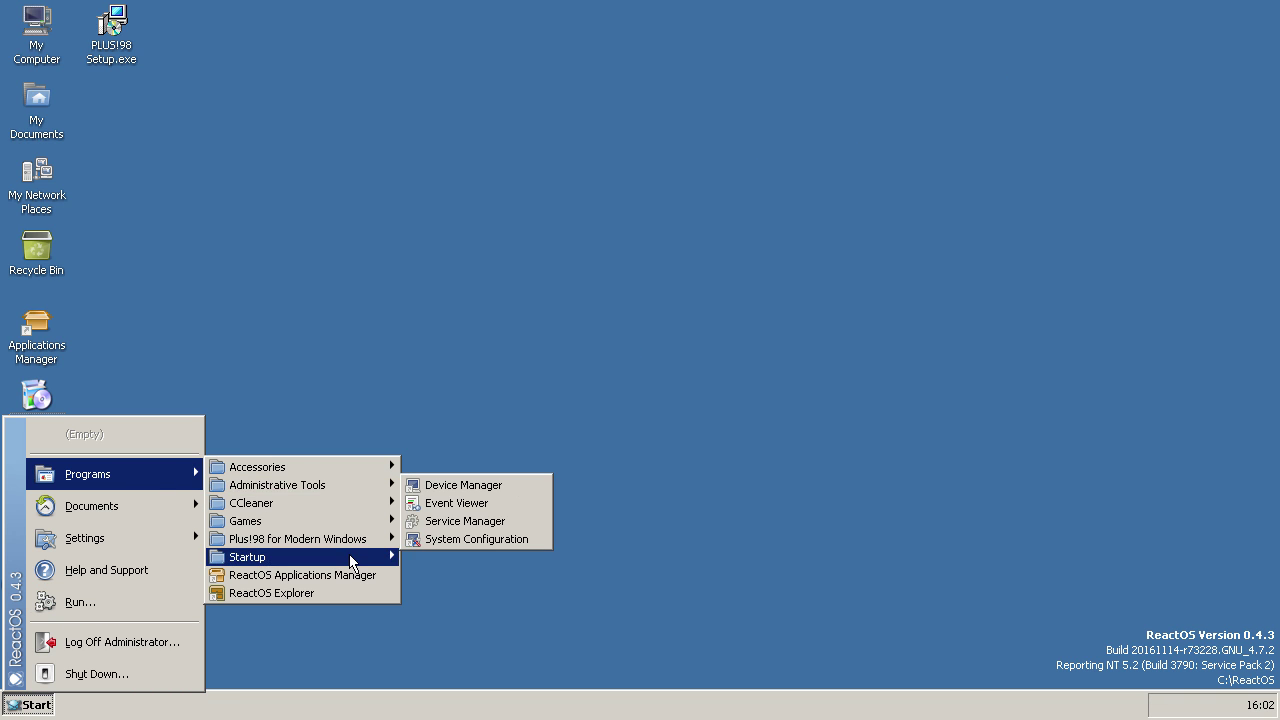
{"action": "left_click", "coordinate": [340, 360]}
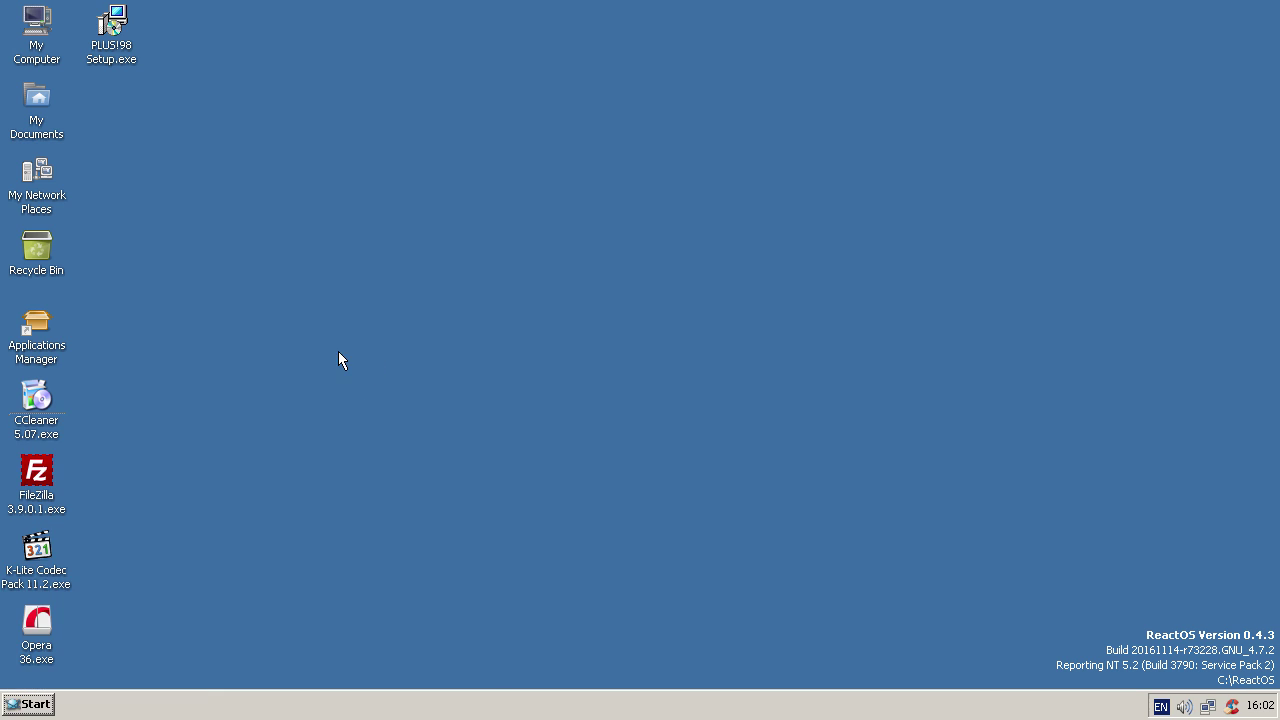
Install FileZilla Client 3.9.0.1 despite the compatibility warning, accepting the license and keeping the default components and the folder C:\Program Files\FileZilla FTP Client.
{"action": "double_click", "coordinate": [38, 500]}
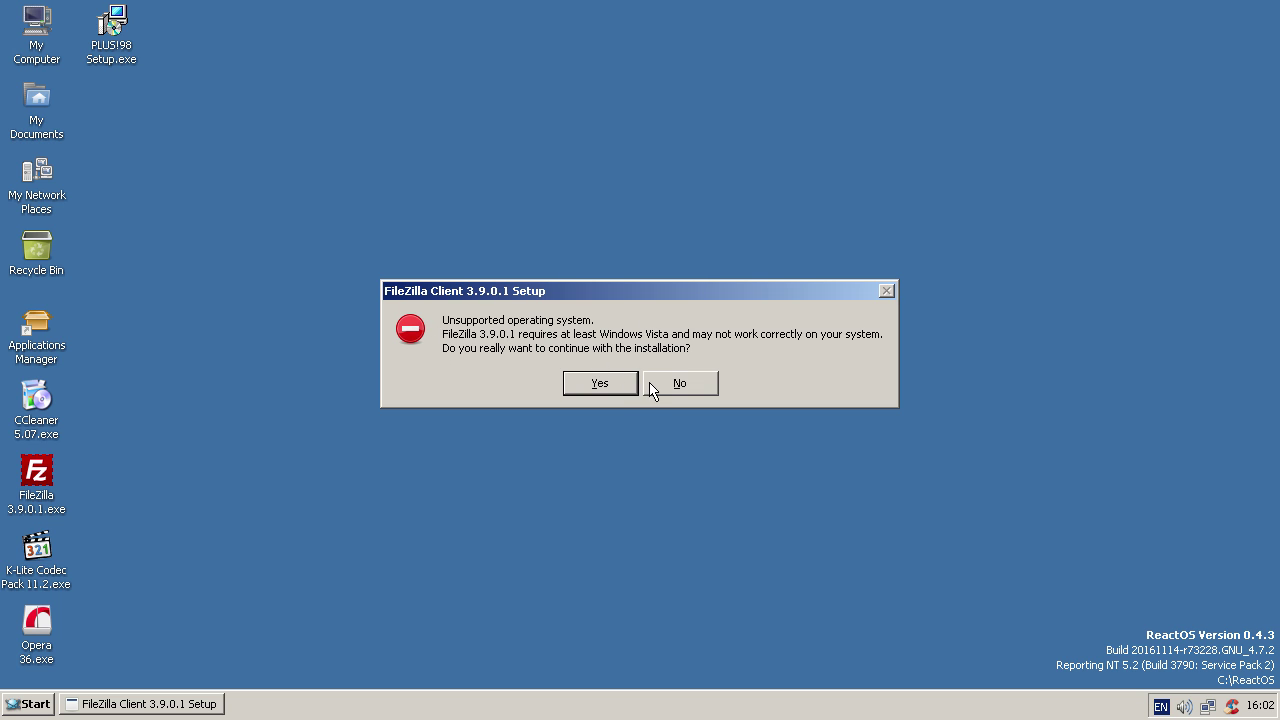
{"action": "left_click", "coordinate": [605, 385]}
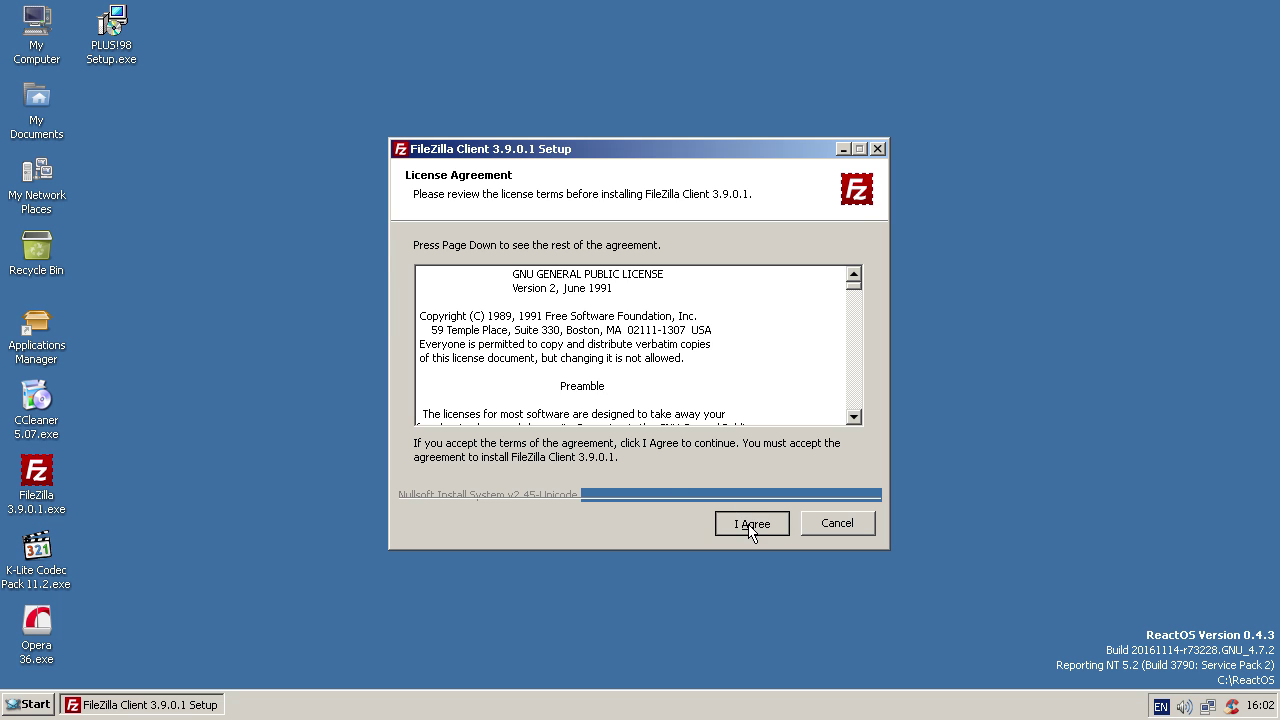
{"action": "left_click", "coordinate": [748, 526]}
{"action": "left_click", "coordinate": [745, 535]}
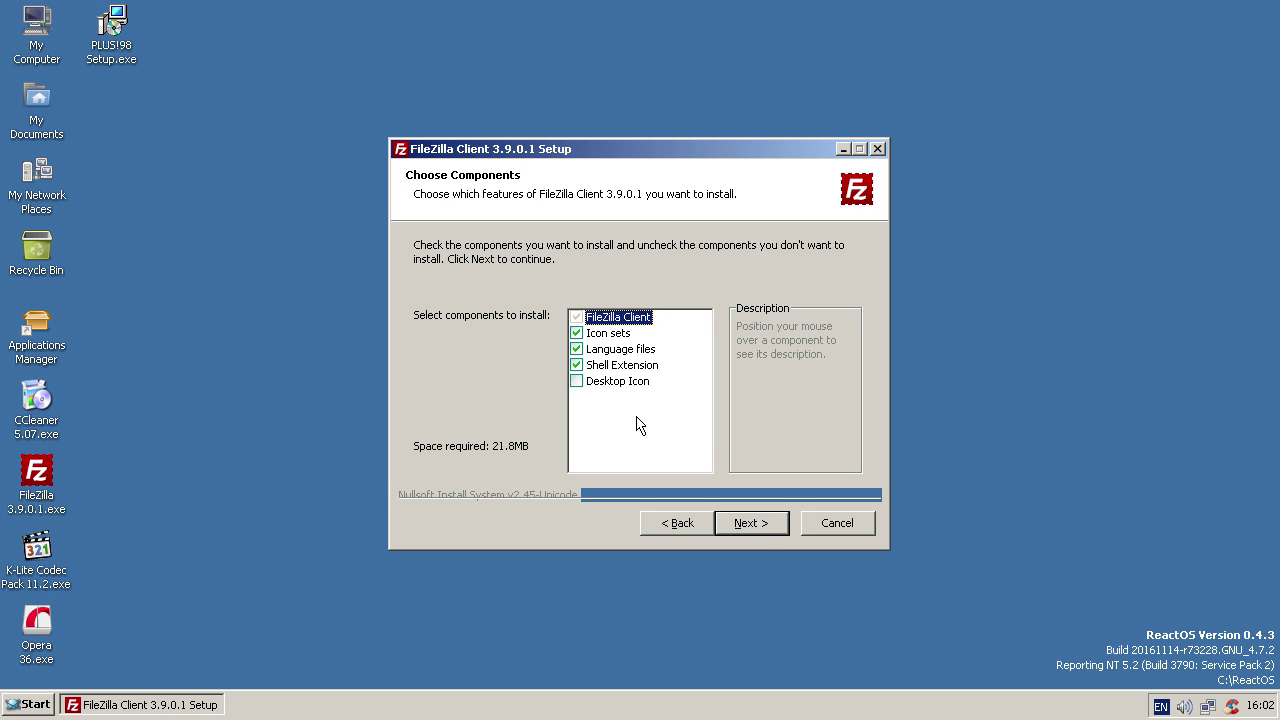
{"action": "left_click", "coordinate": [734, 538]}
{"action": "left_click", "coordinate": [750, 528]}
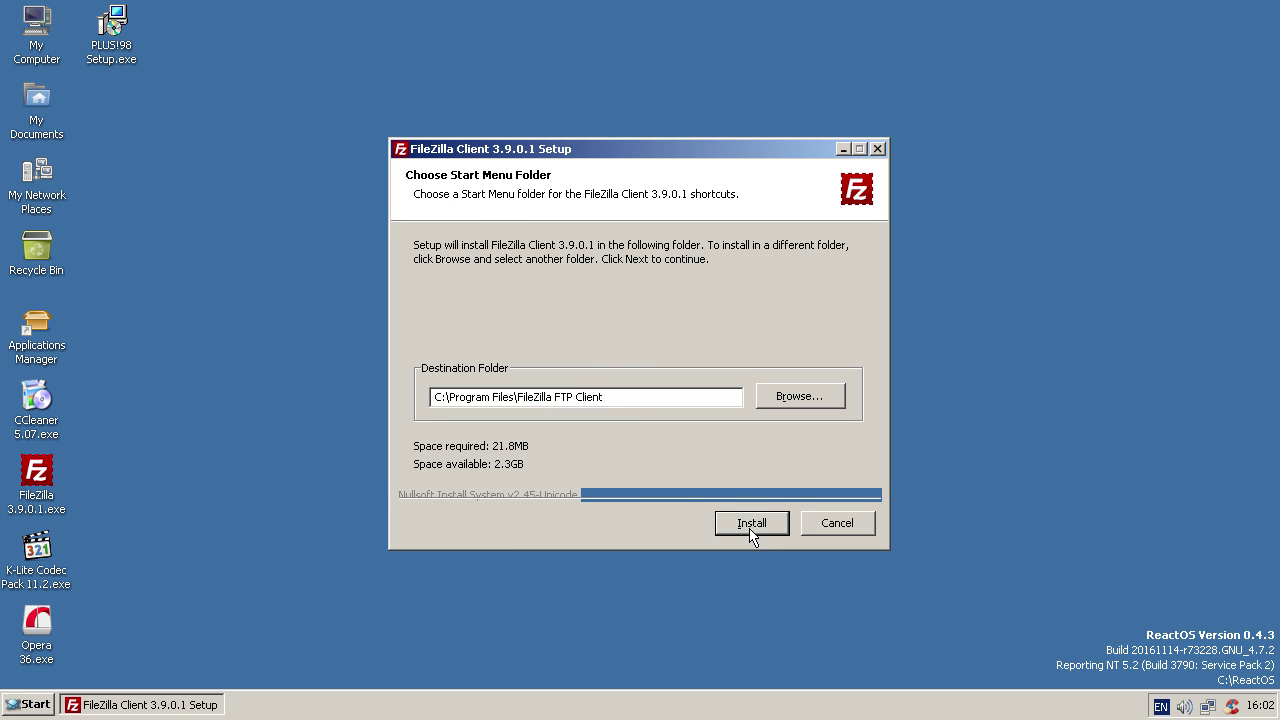
{"action": "left_click", "coordinate": [750, 530]}
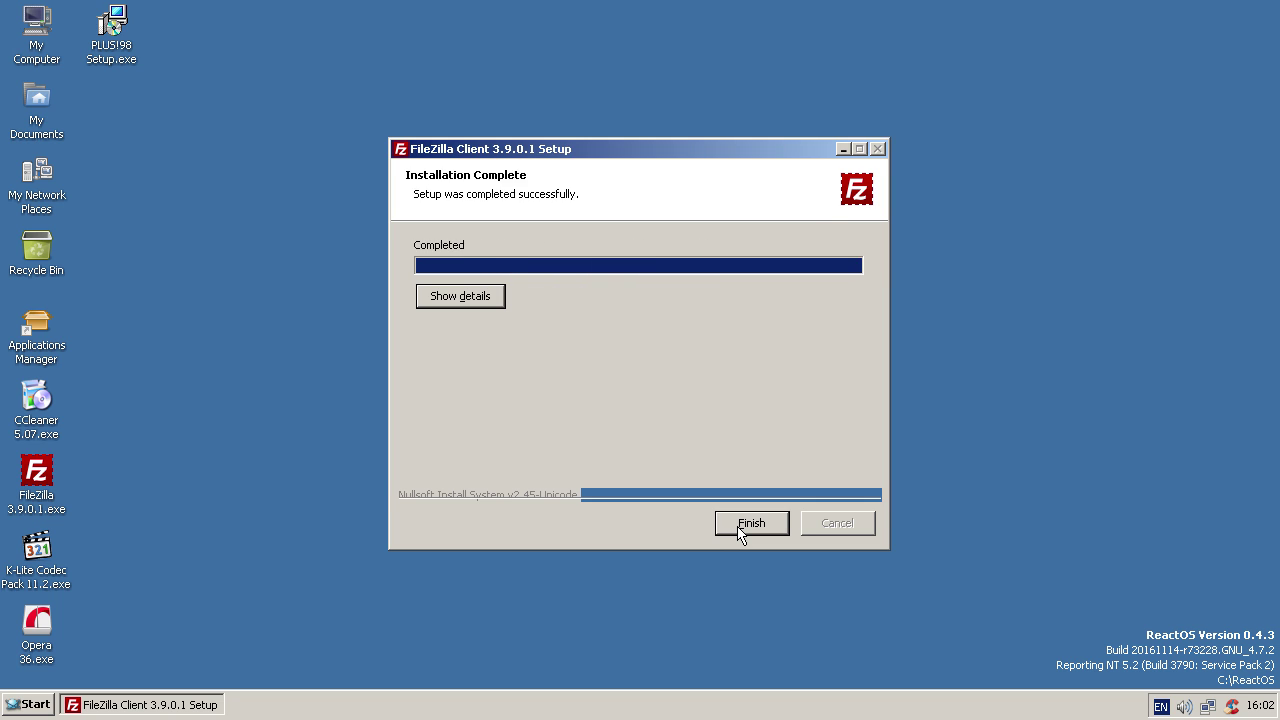
Finish the FileZilla setup with Start FileZilla now enabled, dismiss the welcome dialog, and close FileZilla.
{"action": "left_click", "coordinate": [751, 534]}
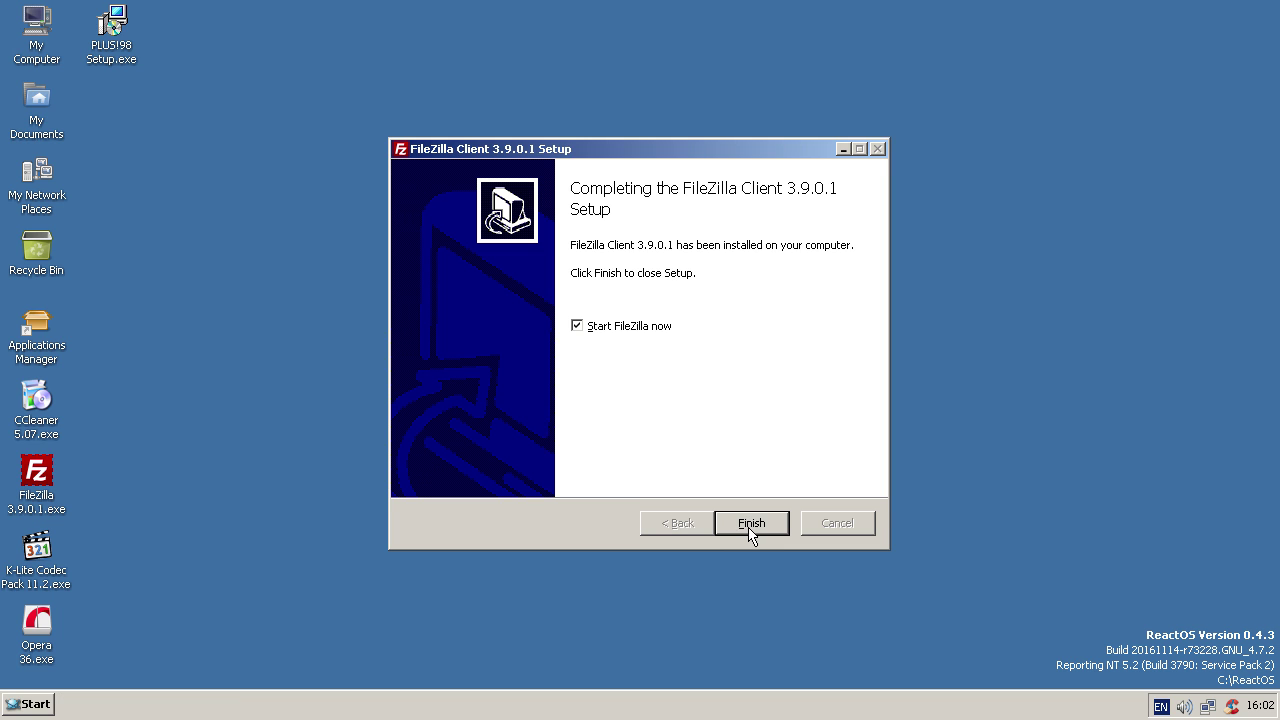
{"action": "left_click", "coordinate": [751, 527]}
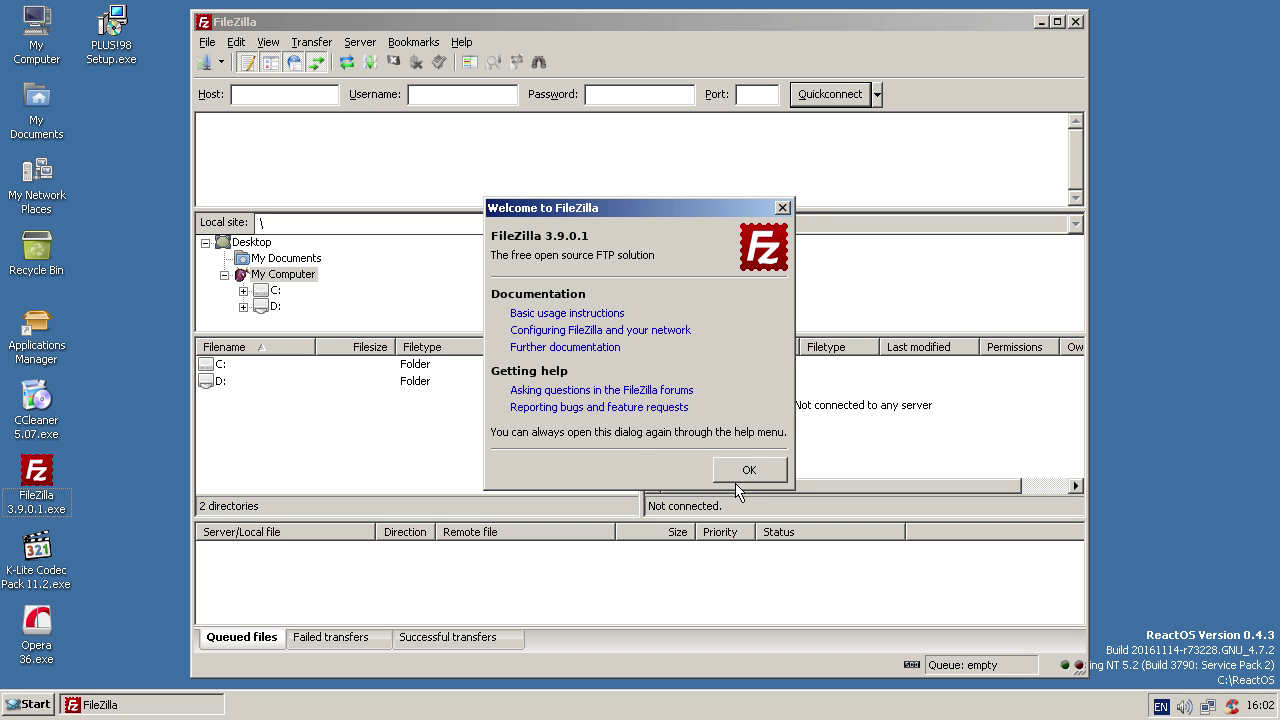
{"action": "key", "text": "Return"}
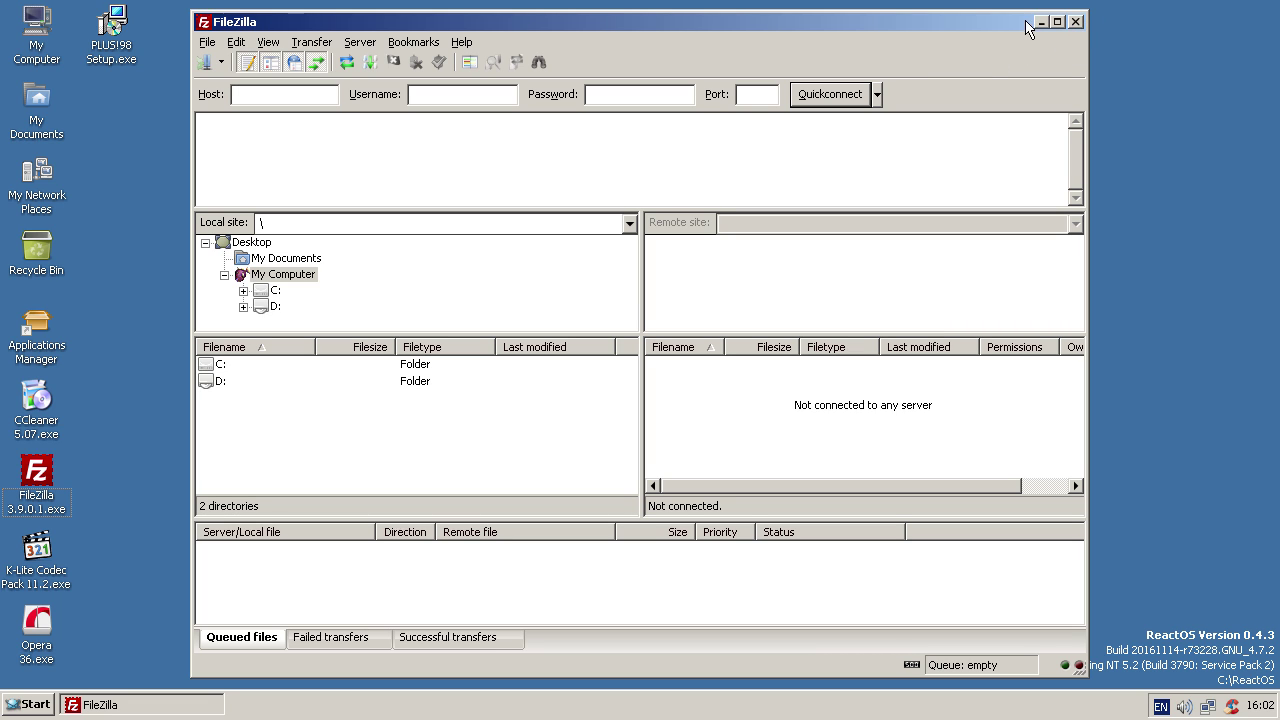
{"action": "left_click", "coordinate": [1076, 22]}
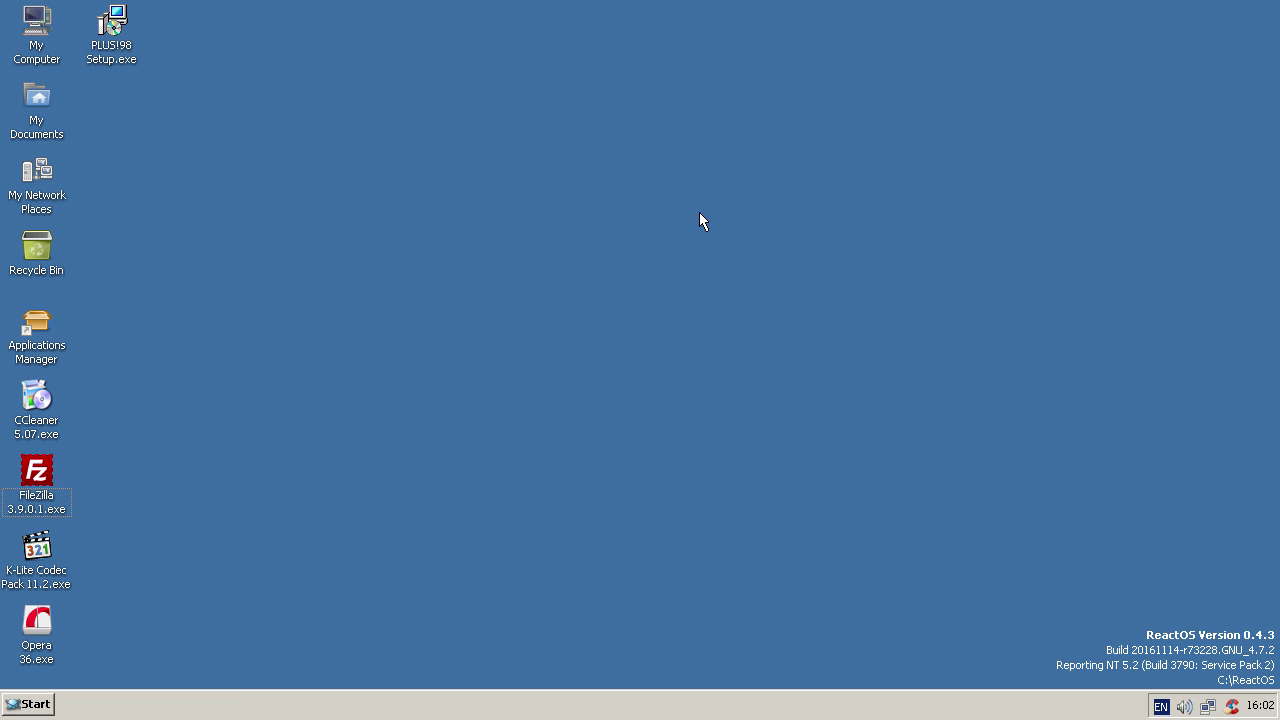
{"action": "left_click", "coordinate": [4, 708]}
{"action": "mouse_move", "coordinate": [124, 480]}
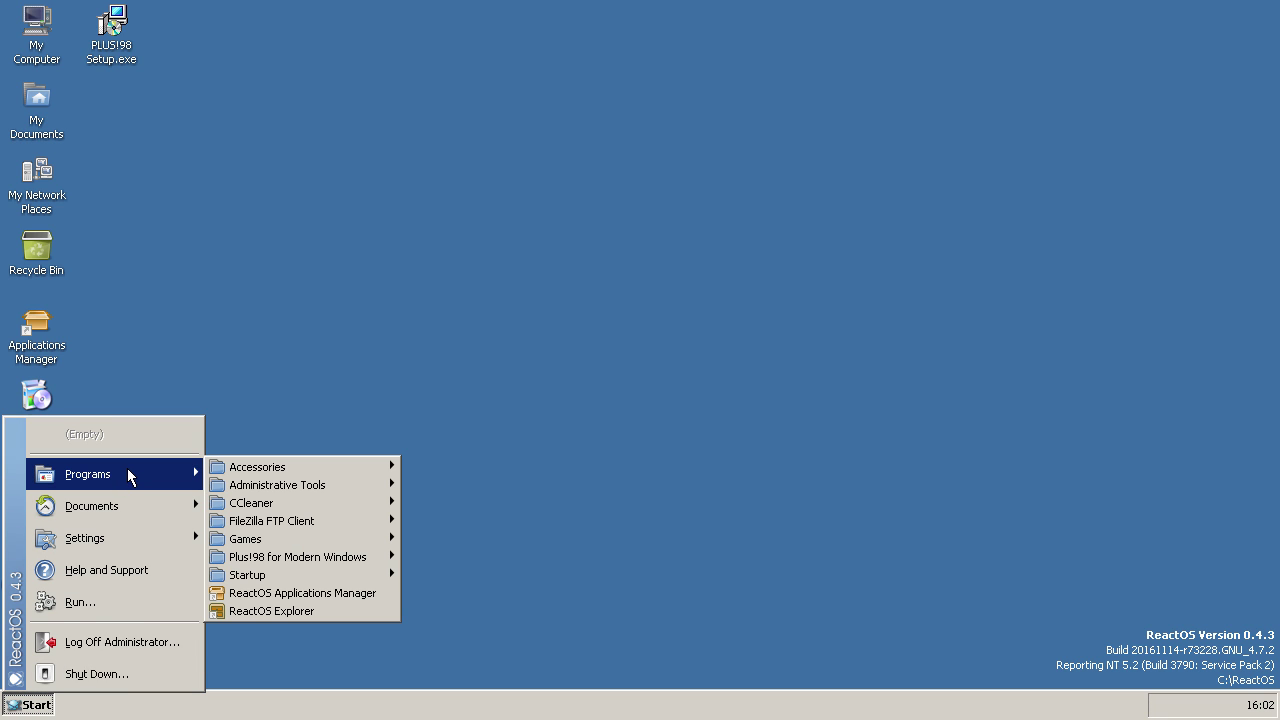
{"action": "mouse_move", "coordinate": [323, 561]}
{"action": "mouse_move", "coordinate": [333, 506]}
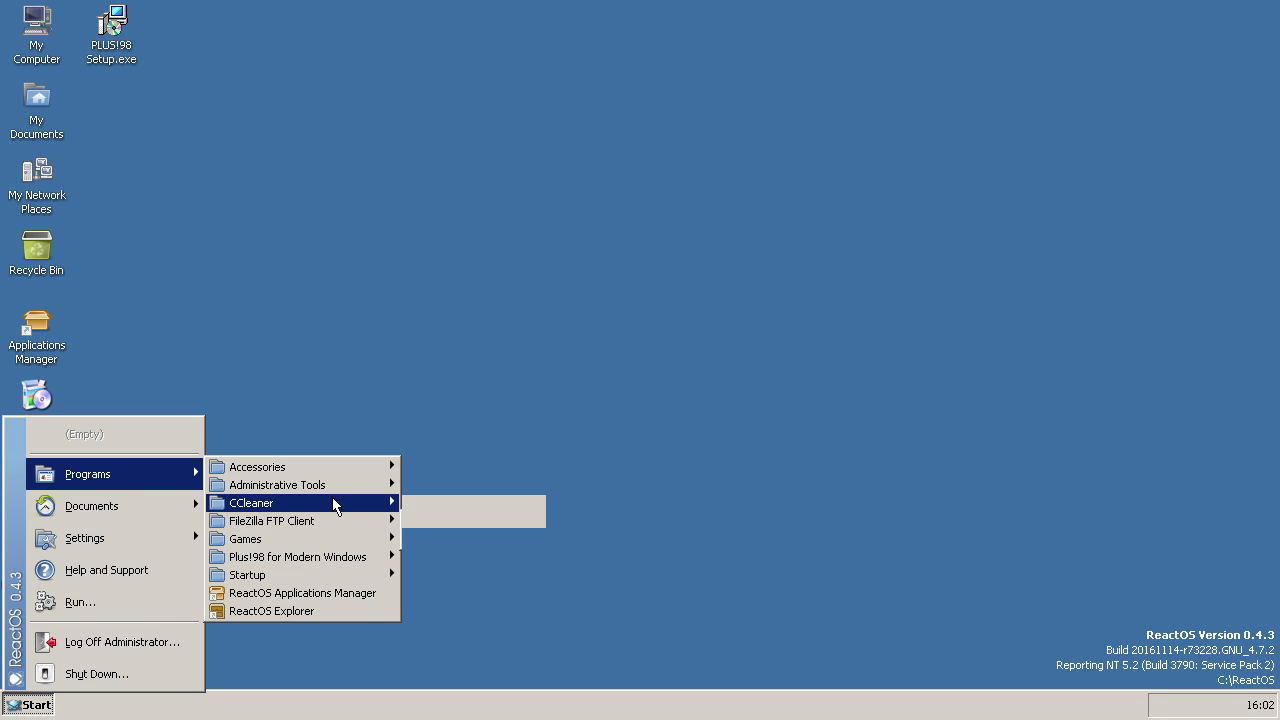
{"action": "left_click", "coordinate": [349, 404]}
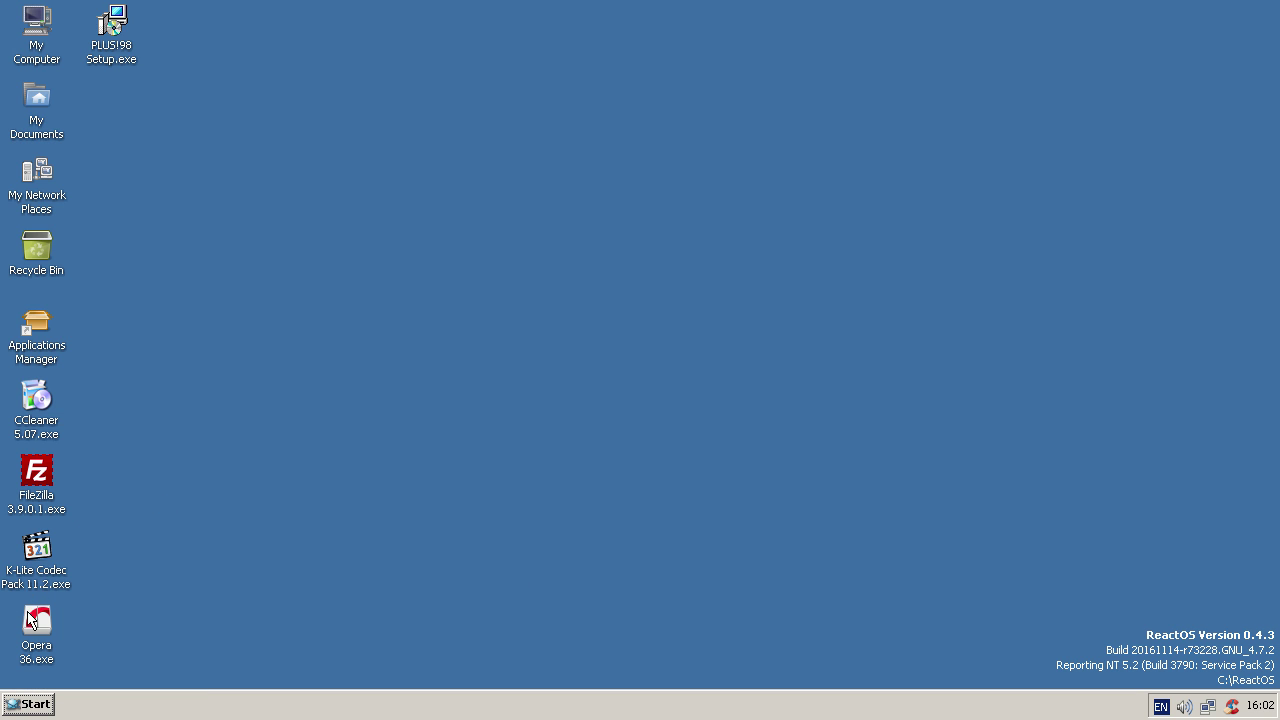
{"action": "left_click", "coordinate": [27, 704]}
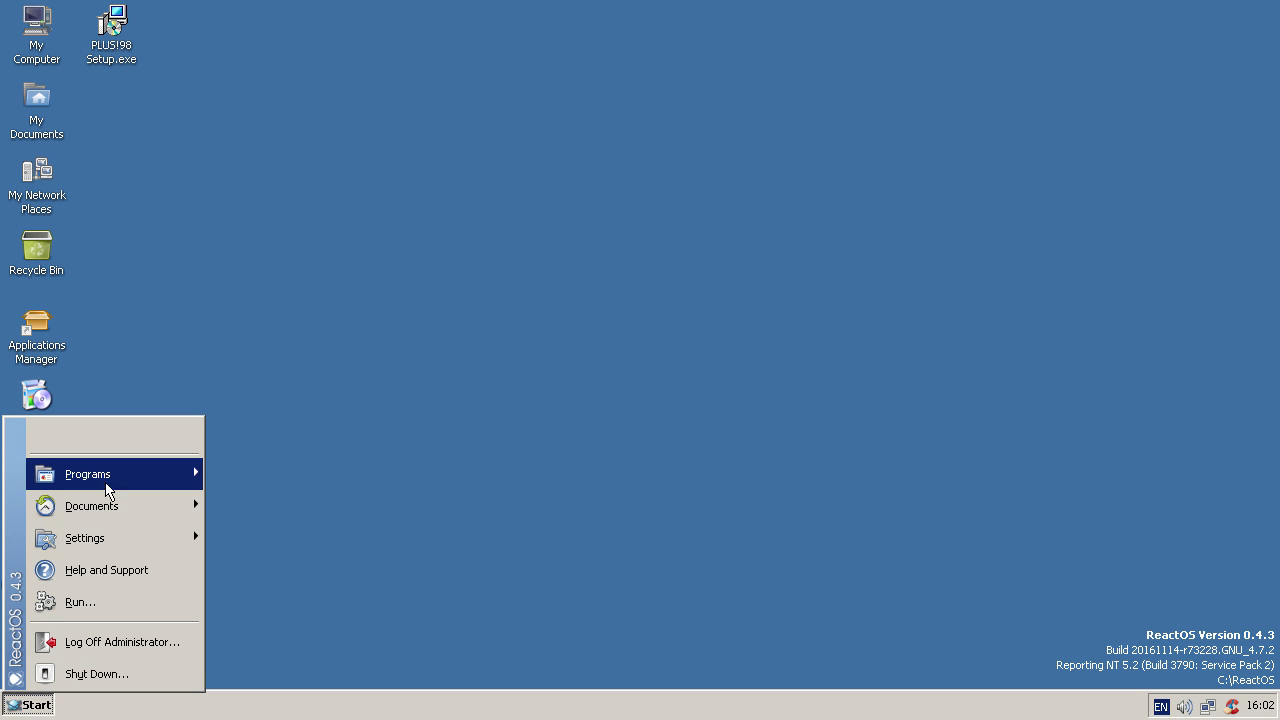
{"action": "mouse_move", "coordinate": [77, 474]}
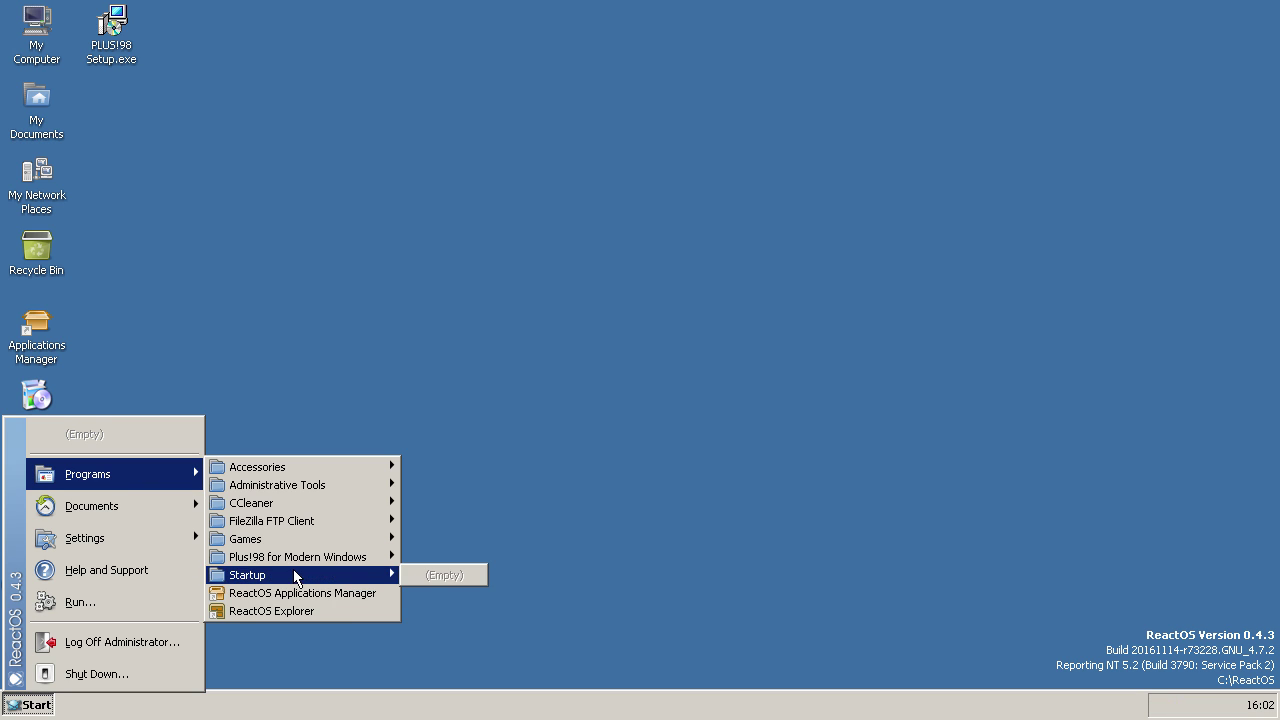
{"action": "left_click", "coordinate": [320, 358]}
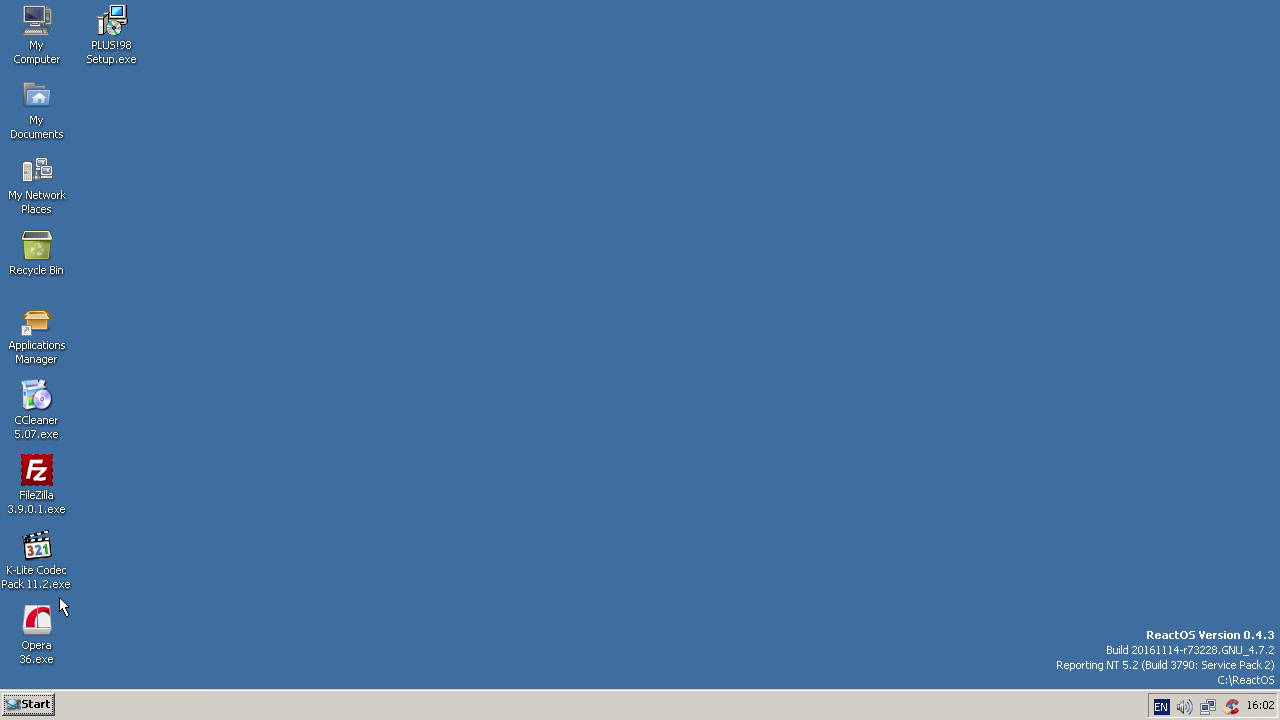
Install Opera by running the Opera 36.exe installer on the desktop.
{"action": "left_click", "coordinate": [42, 620]}
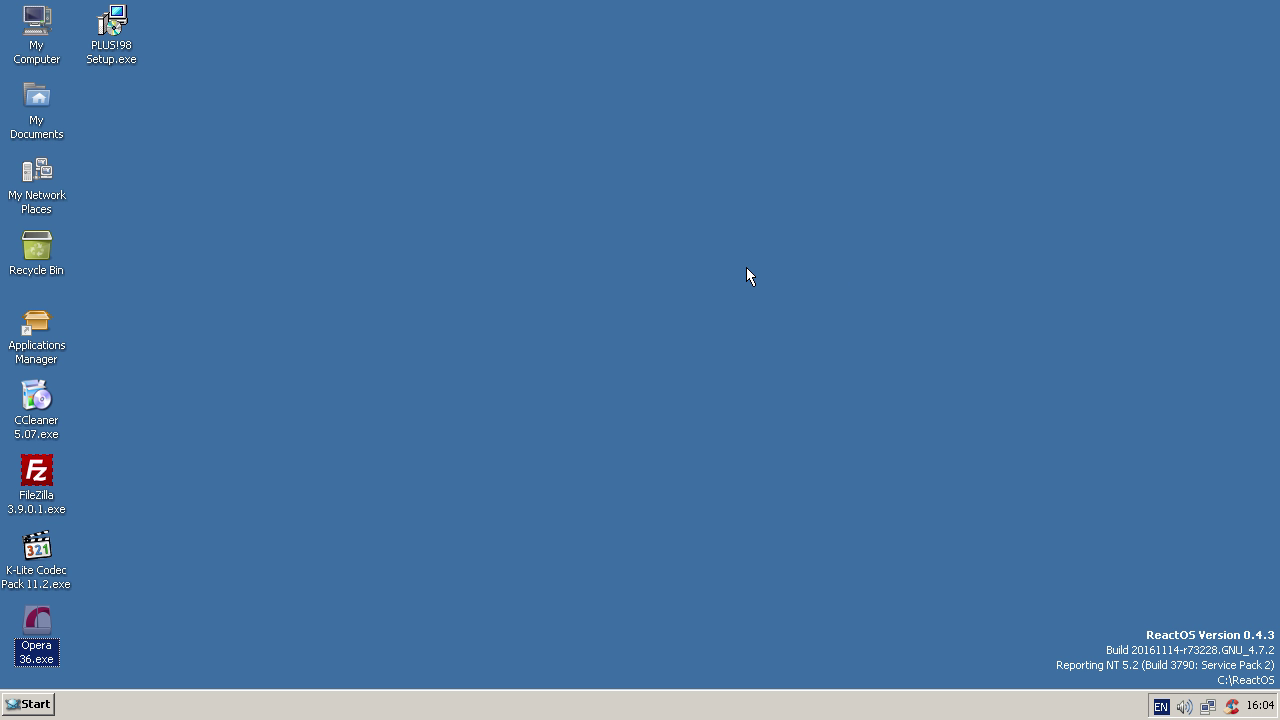
{"action": "left_click", "coordinate": [746, 267]}
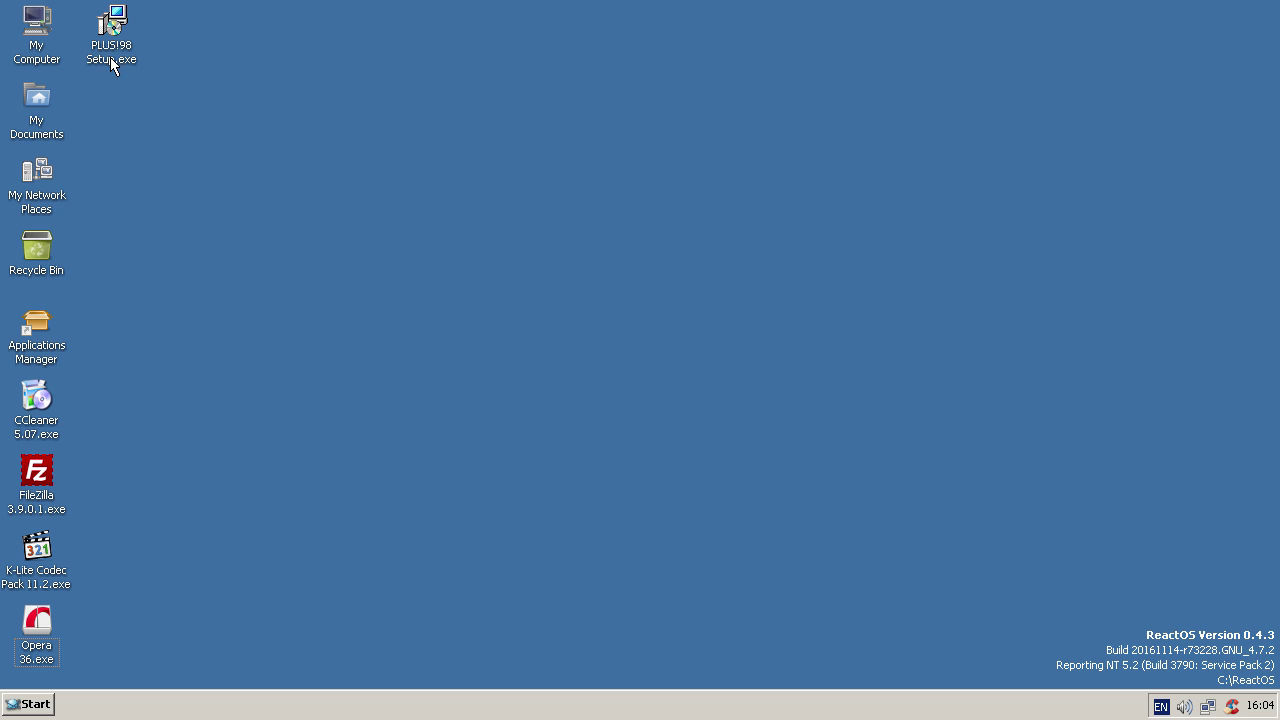
Open Desktop Themes from the Plus!98 for Modern Windows programs and preview the Leonardo da Vinci (256 color) theme.
{"action": "left_click", "coordinate": [36, 705]}
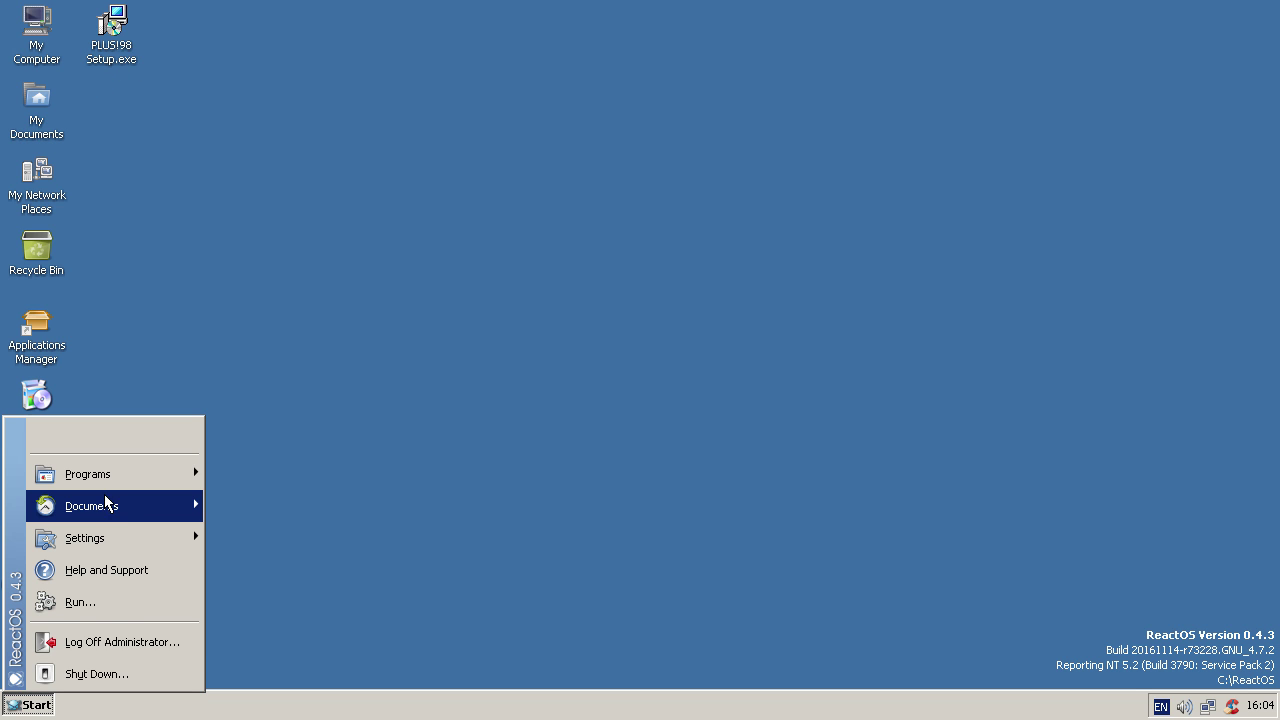
{"action": "mouse_move", "coordinate": [388, 562]}
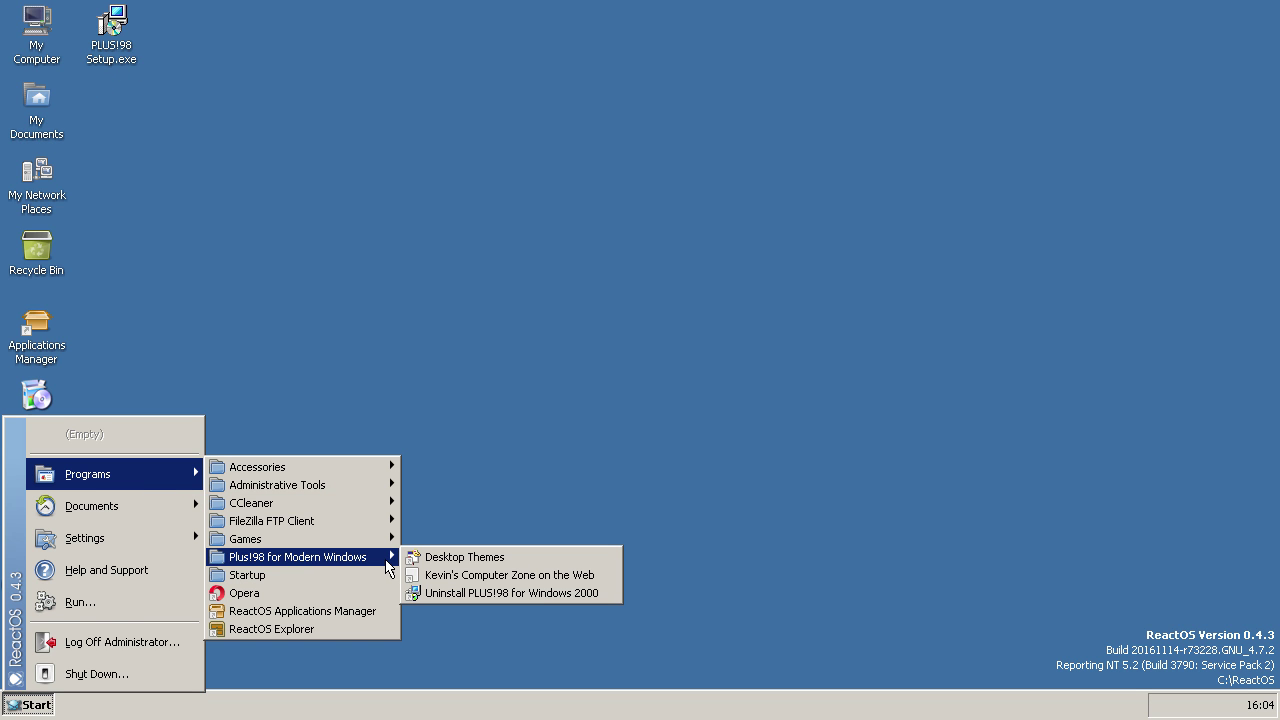
{"action": "left_click", "coordinate": [432, 557]}
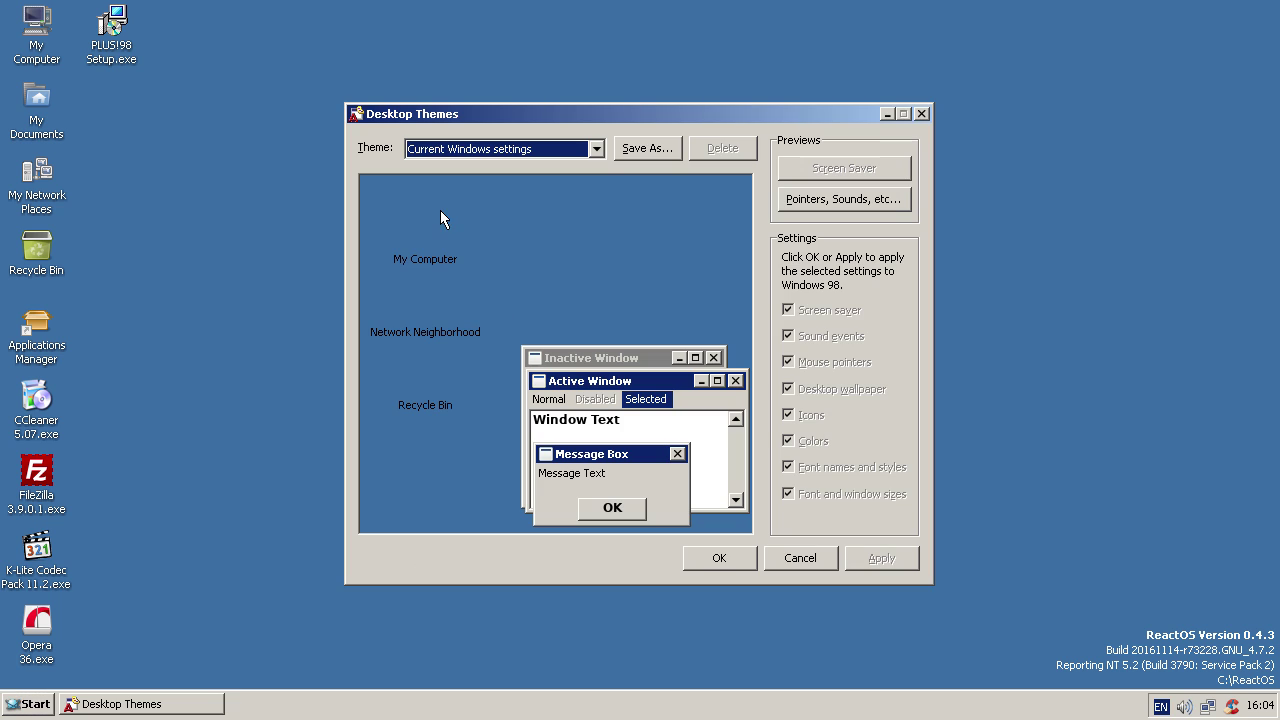
{"action": "left_click", "coordinate": [546, 153]}
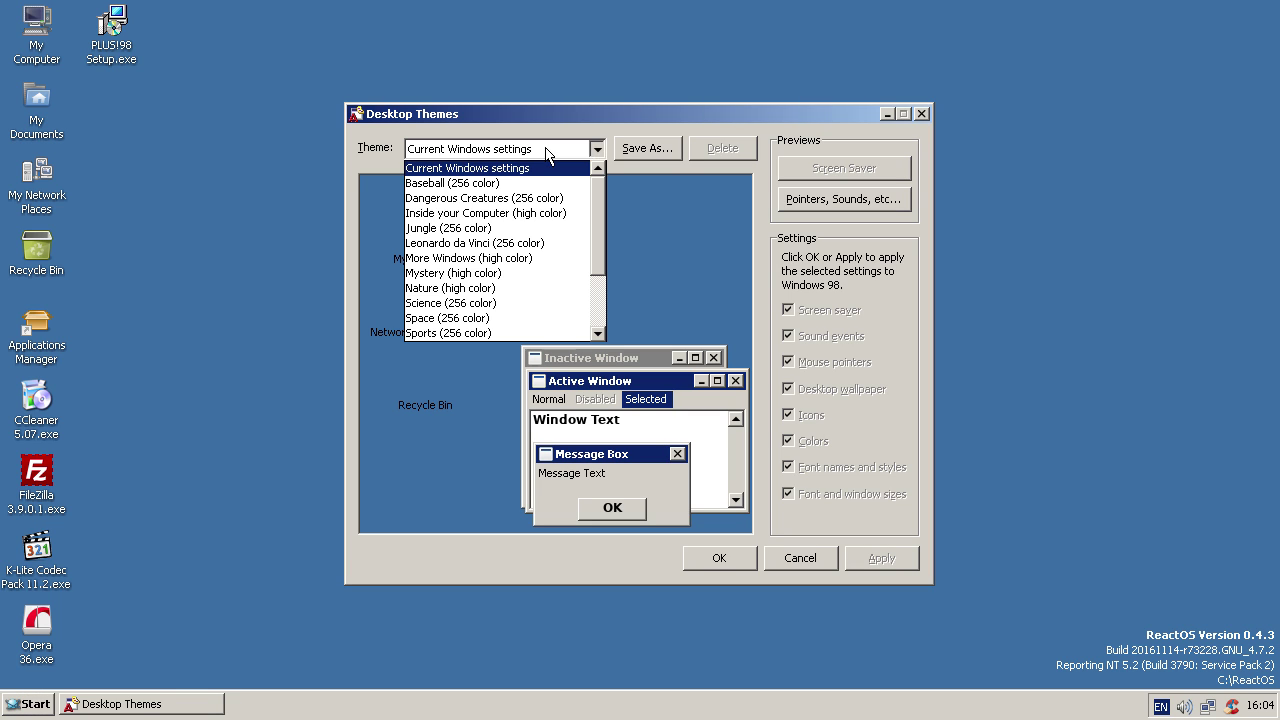
{"action": "left_click", "coordinate": [504, 245]}
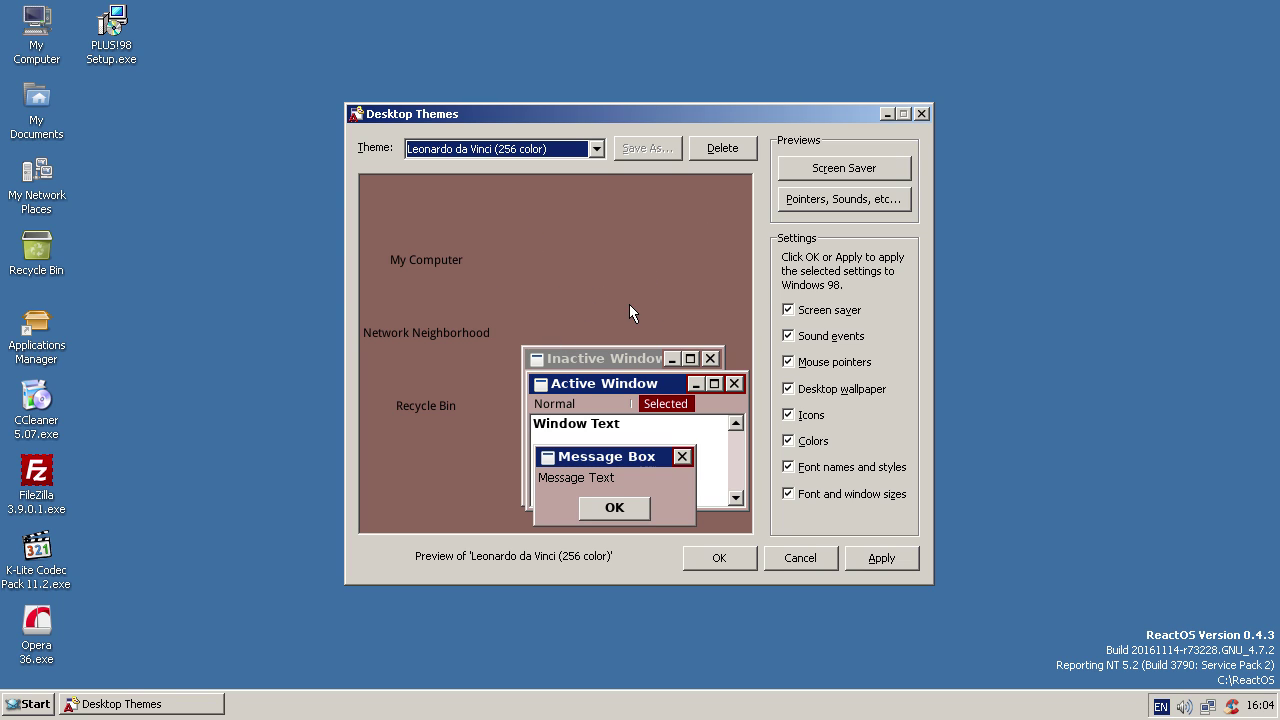
{"action": "left_click", "coordinate": [786, 414]}
Select the Underwater (high color) desktop theme and apply it.
{"action": "left_click", "coordinate": [521, 148]}
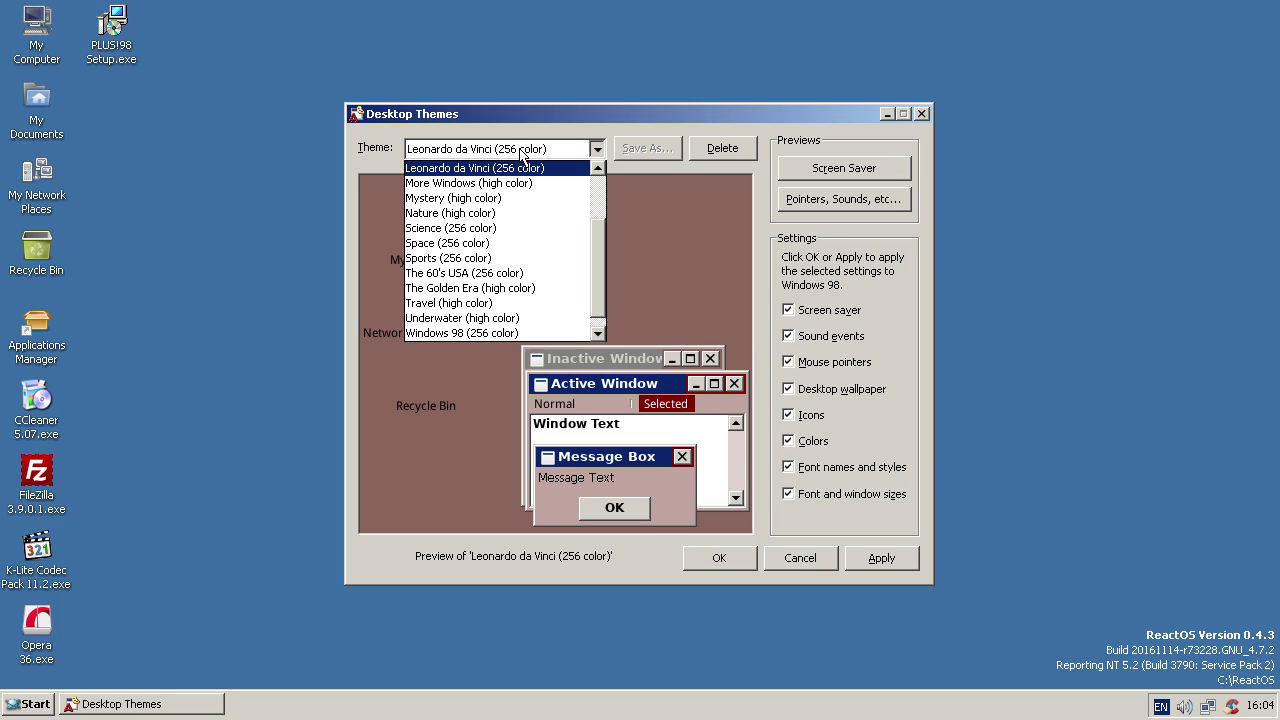
{"action": "left_click", "coordinate": [452, 318]}
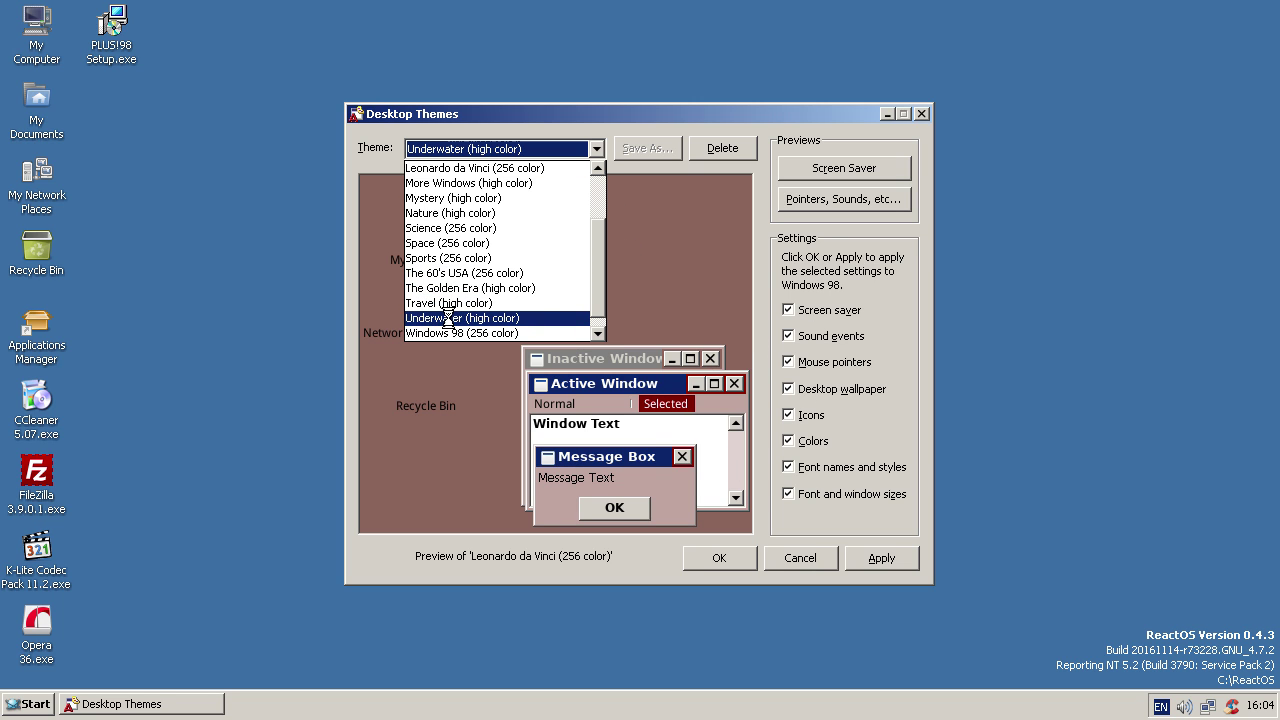
{"action": "left_click", "coordinate": [876, 560]}
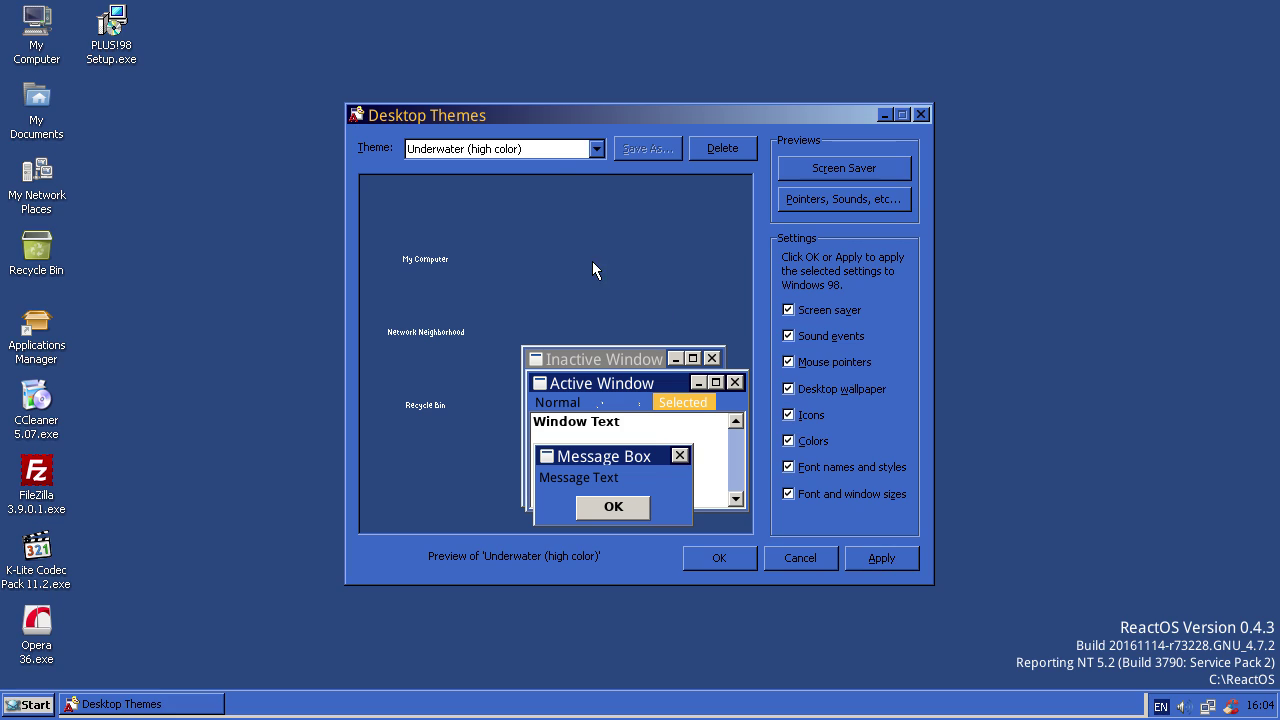
Move the Desktop Themes window and apply the Travel (high color) theme with all its settings enabled.
{"action": "left_click_drag", "start_coordinate": [562, 118], "coordinate": [597, 159]}
{"action": "left_click", "coordinate": [550, 189]}
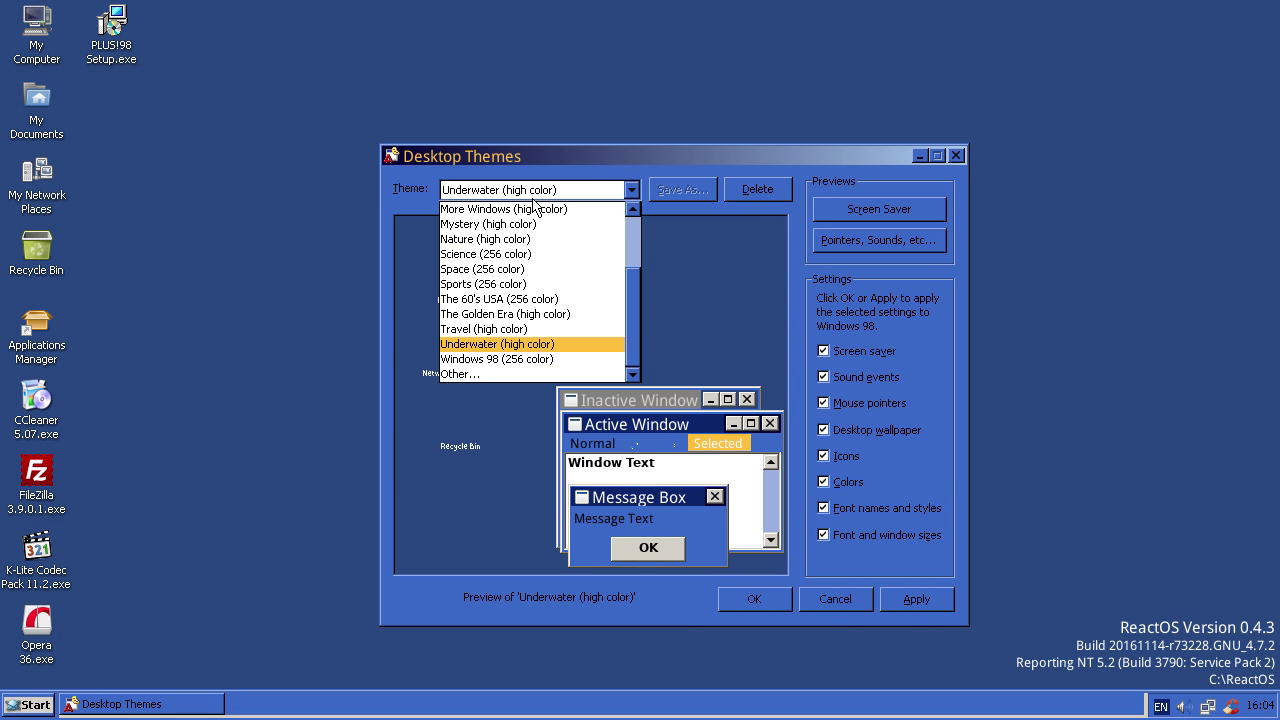
{"action": "left_click", "coordinate": [526, 330]}
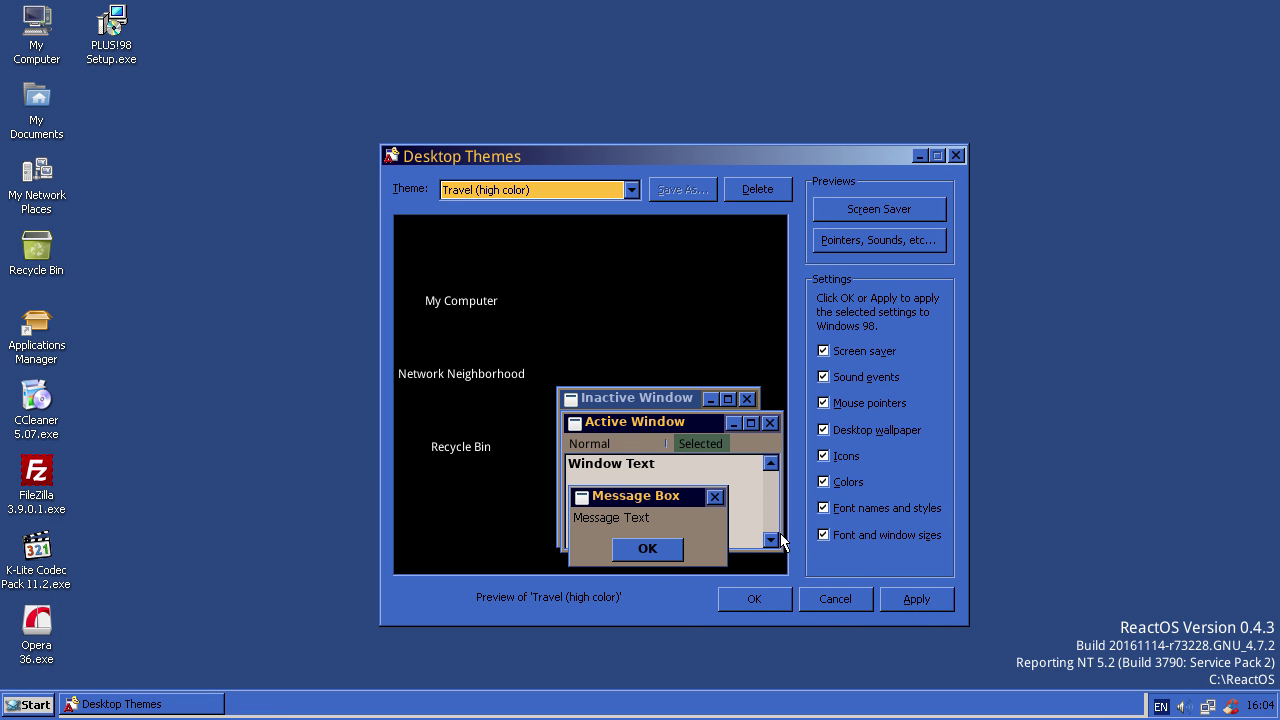
{"action": "left_click", "coordinate": [917, 603]}
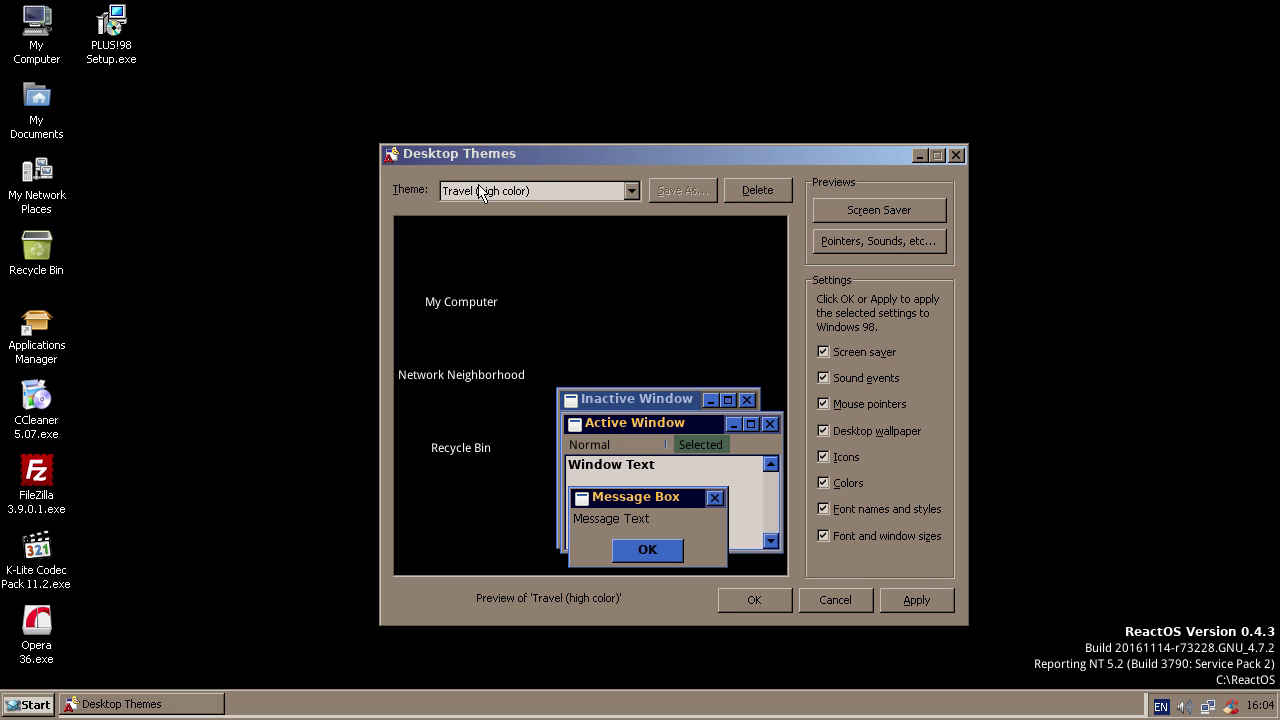
Move the Desktop Themes window and apply The Golden Era (high color) theme.
{"action": "left_click", "coordinate": [536, 195]}
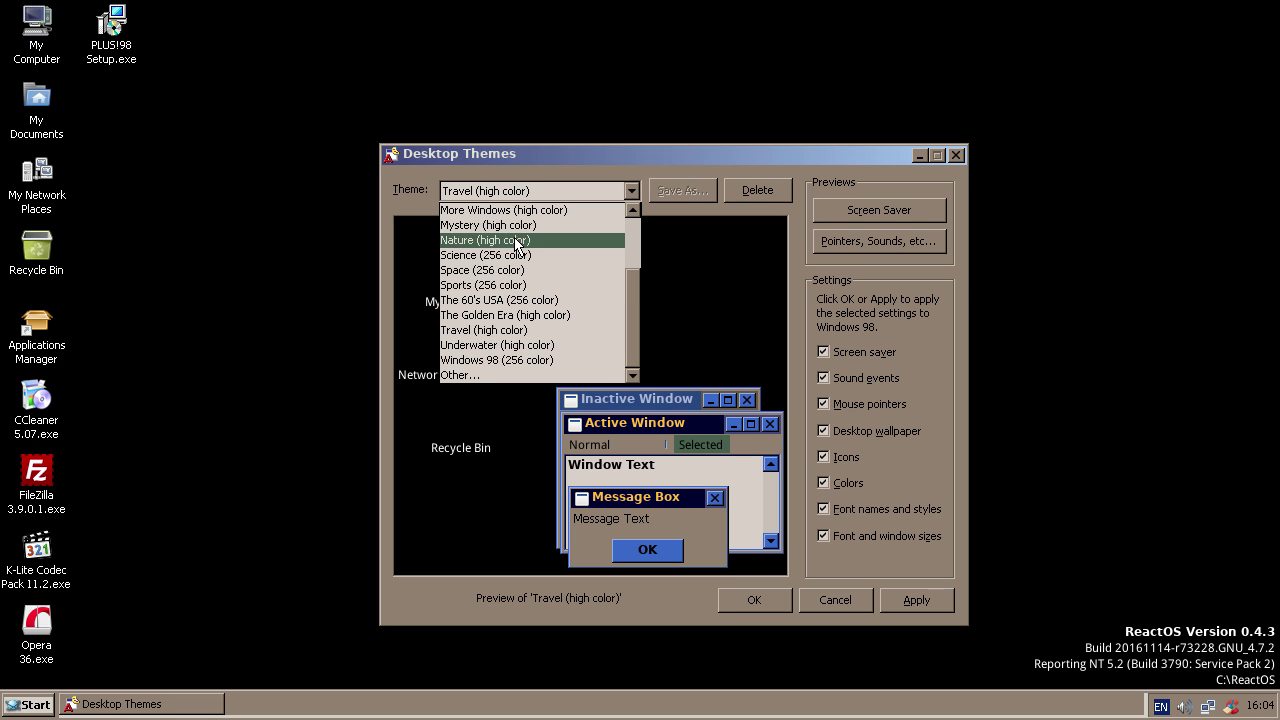
{"action": "left_click", "coordinate": [520, 163]}
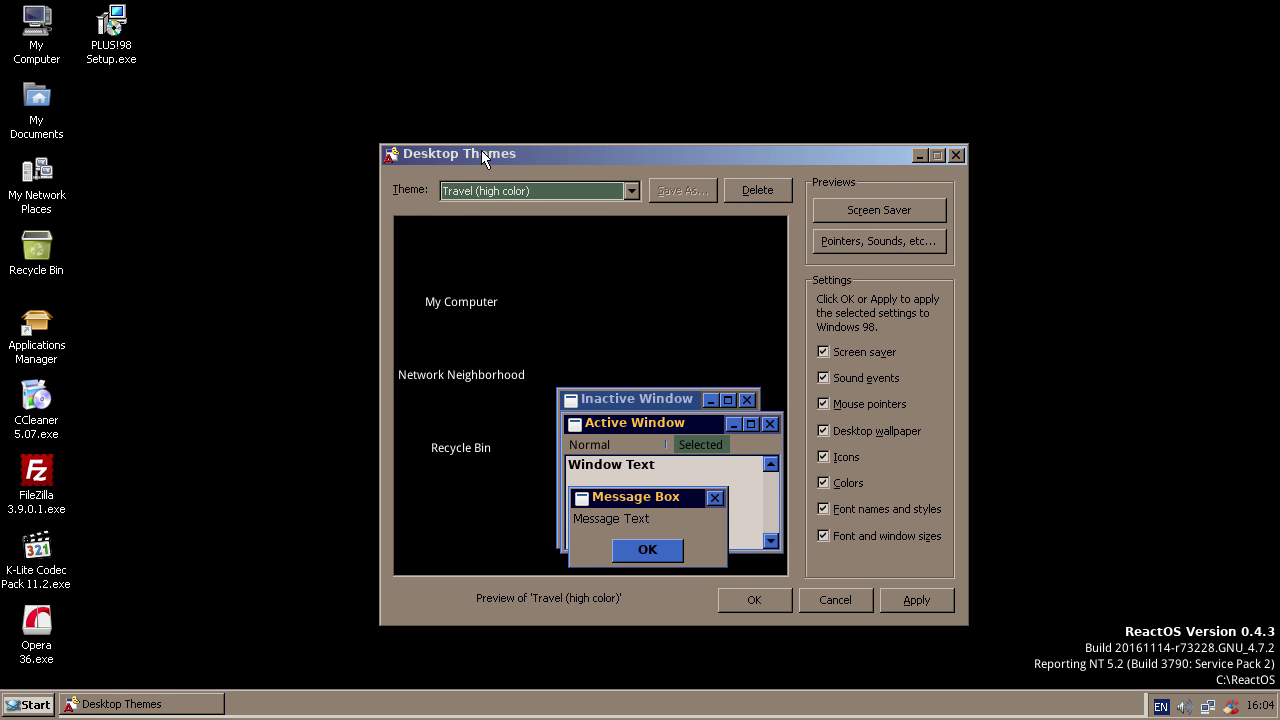
{"action": "left_click_drag", "start_coordinate": [482, 158], "coordinate": [424, 133]}
{"action": "left_click", "coordinate": [421, 163]}
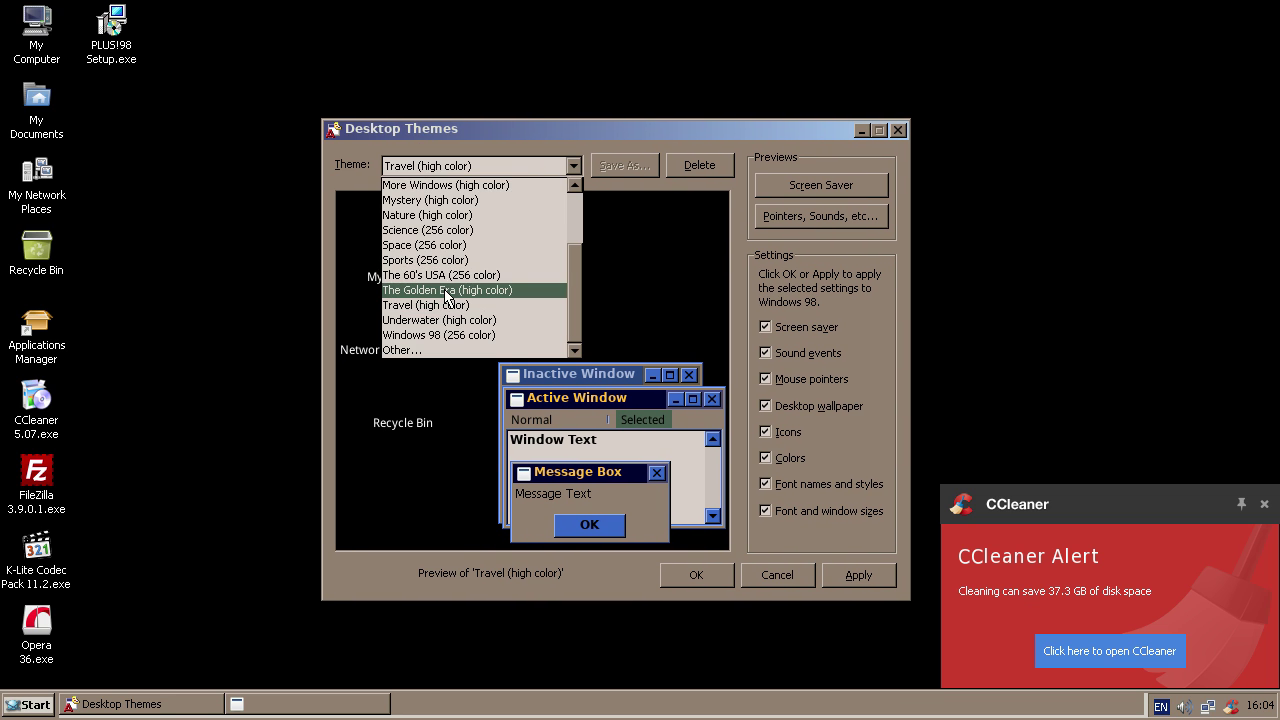
{"action": "left_click", "coordinate": [450, 290]}
{"action": "left_click", "coordinate": [837, 574]}
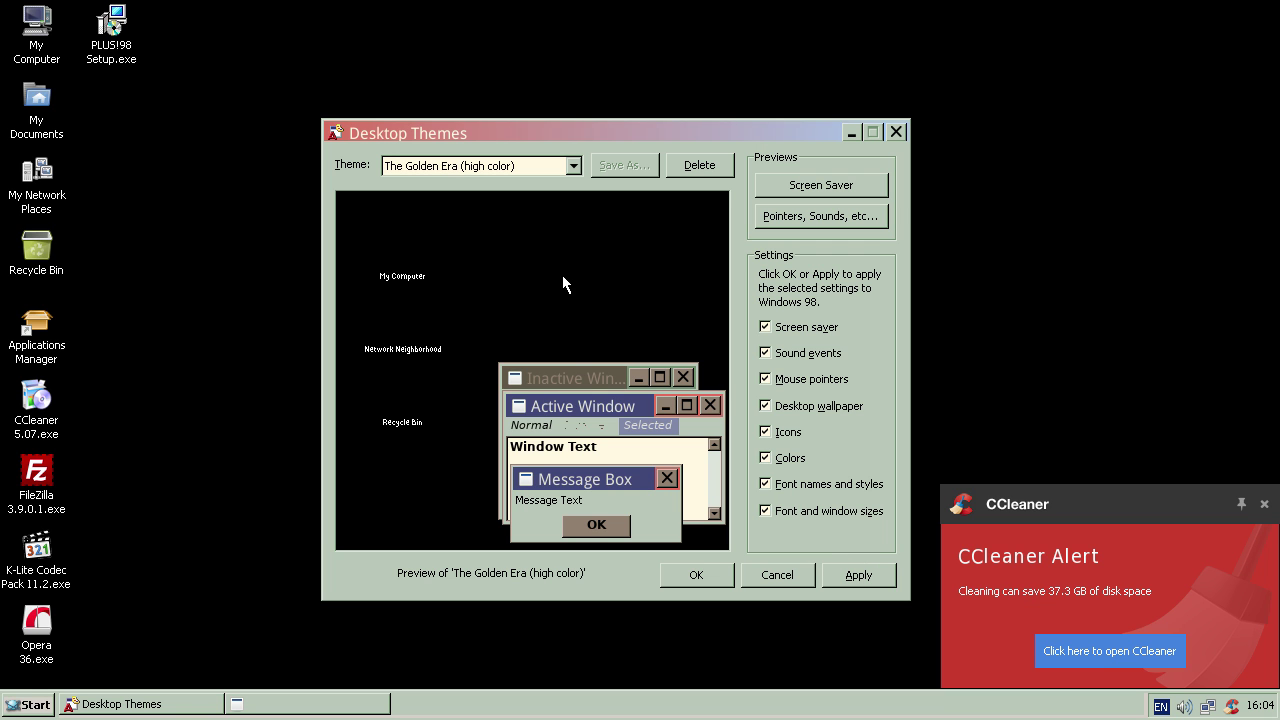
Apply the Science (256 color) theme, followed by the Space (256 color) theme.
{"action": "left_click", "coordinate": [446, 170]}
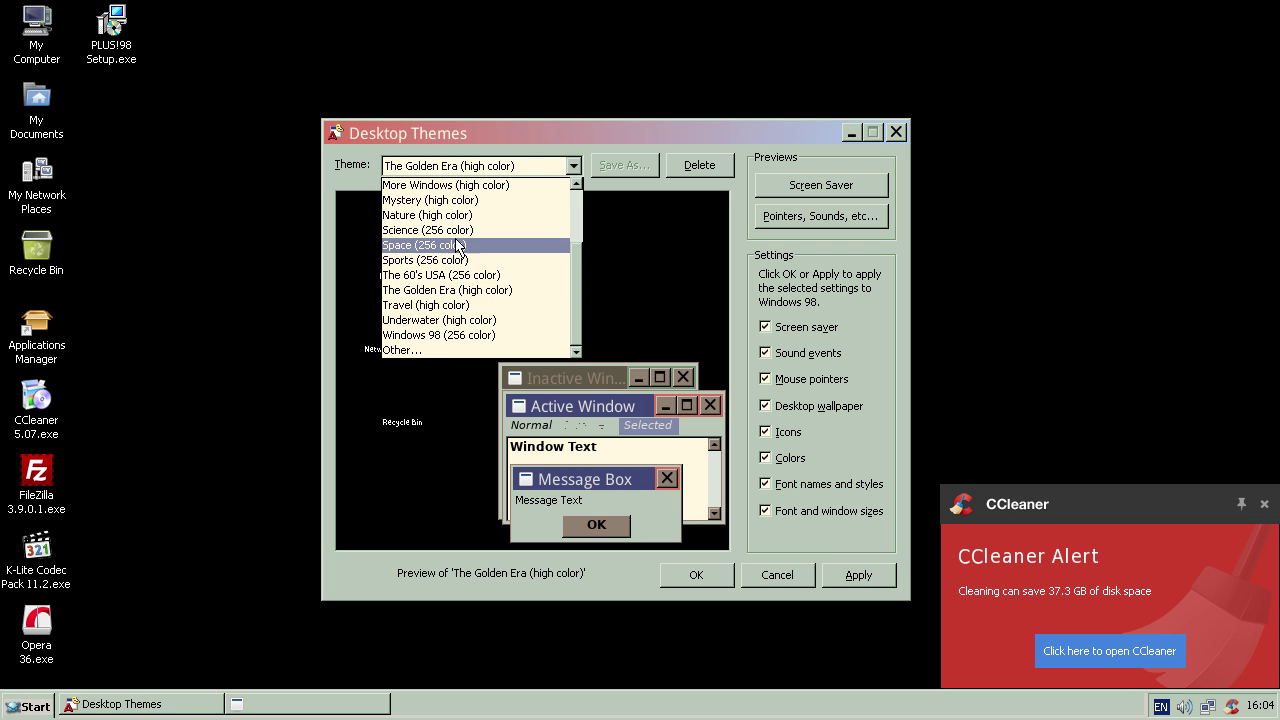
{"action": "left_click", "coordinate": [428, 230]}
{"action": "left_click", "coordinate": [850, 577]}
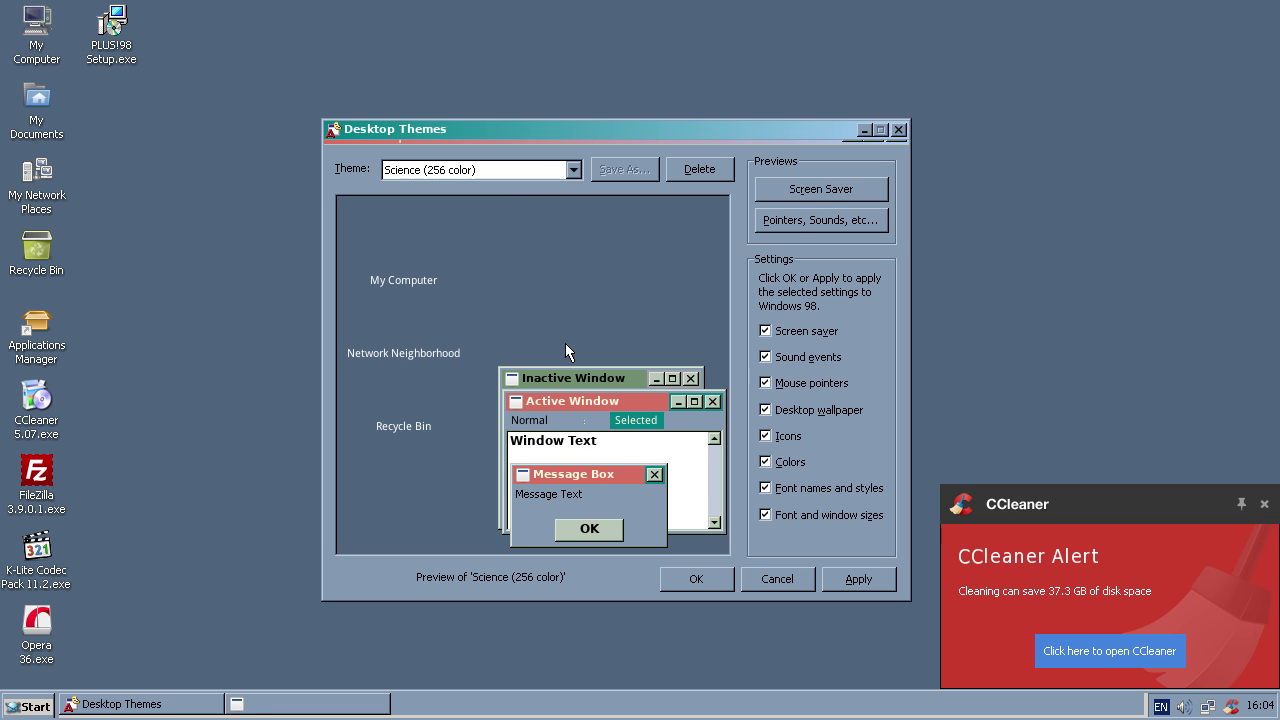
{"action": "left_click", "coordinate": [470, 170]}
{"action": "left_click", "coordinate": [463, 246]}
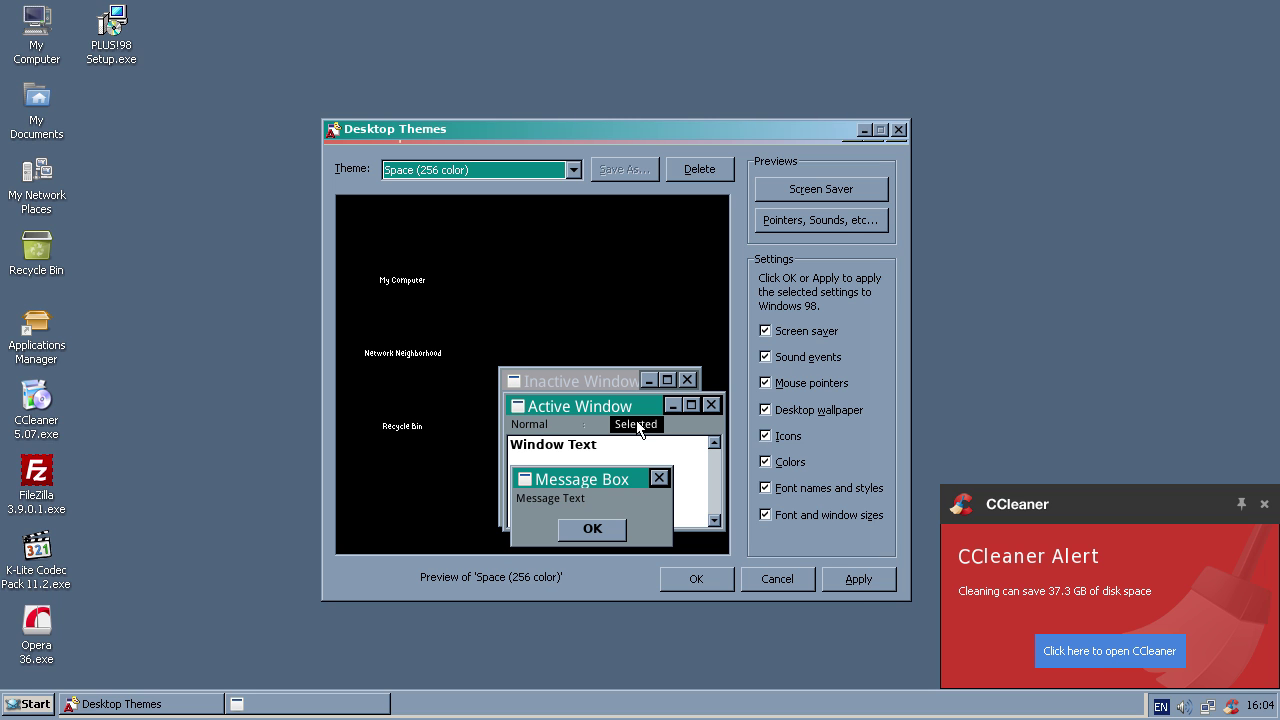
{"action": "left_click", "coordinate": [856, 584]}
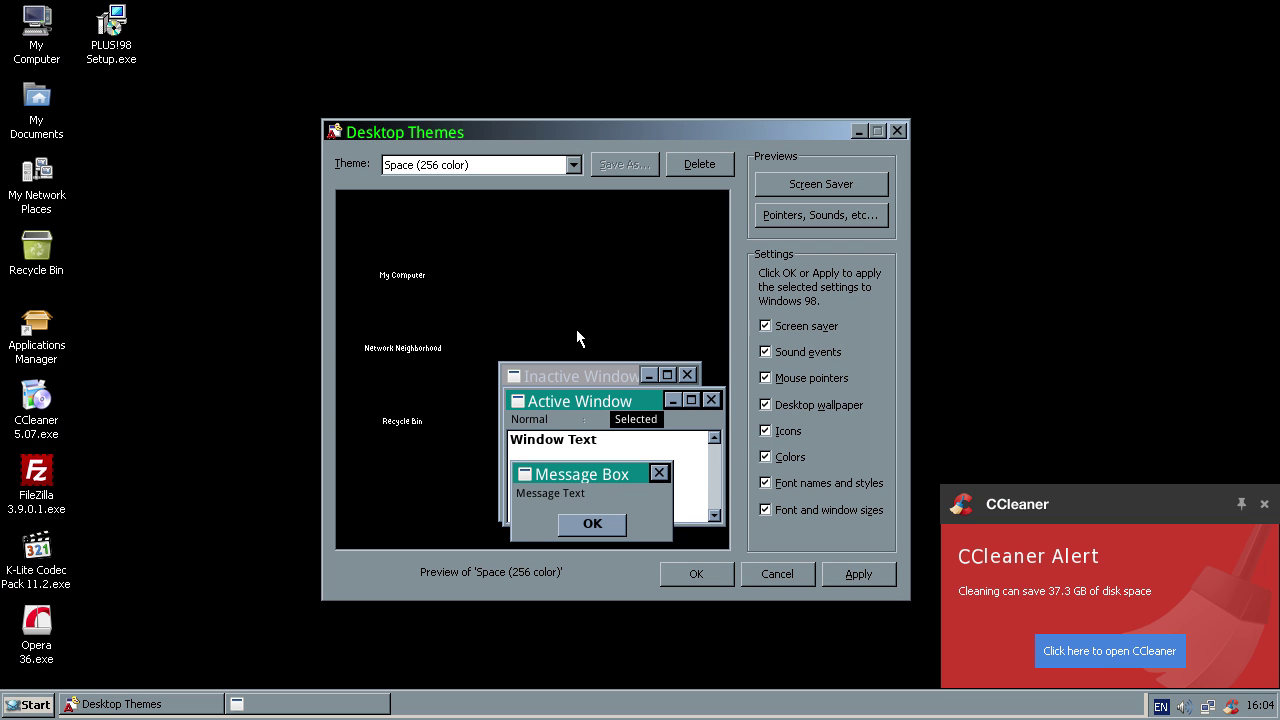
Apply the Dangerous Creatures (256 color) theme and move the Desktop Themes window aside.
{"action": "left_click", "coordinate": [455, 168]}
{"action": "scroll", "coordinate": [463, 246], "scroll_direction": "up", "scroll_amount": 2}
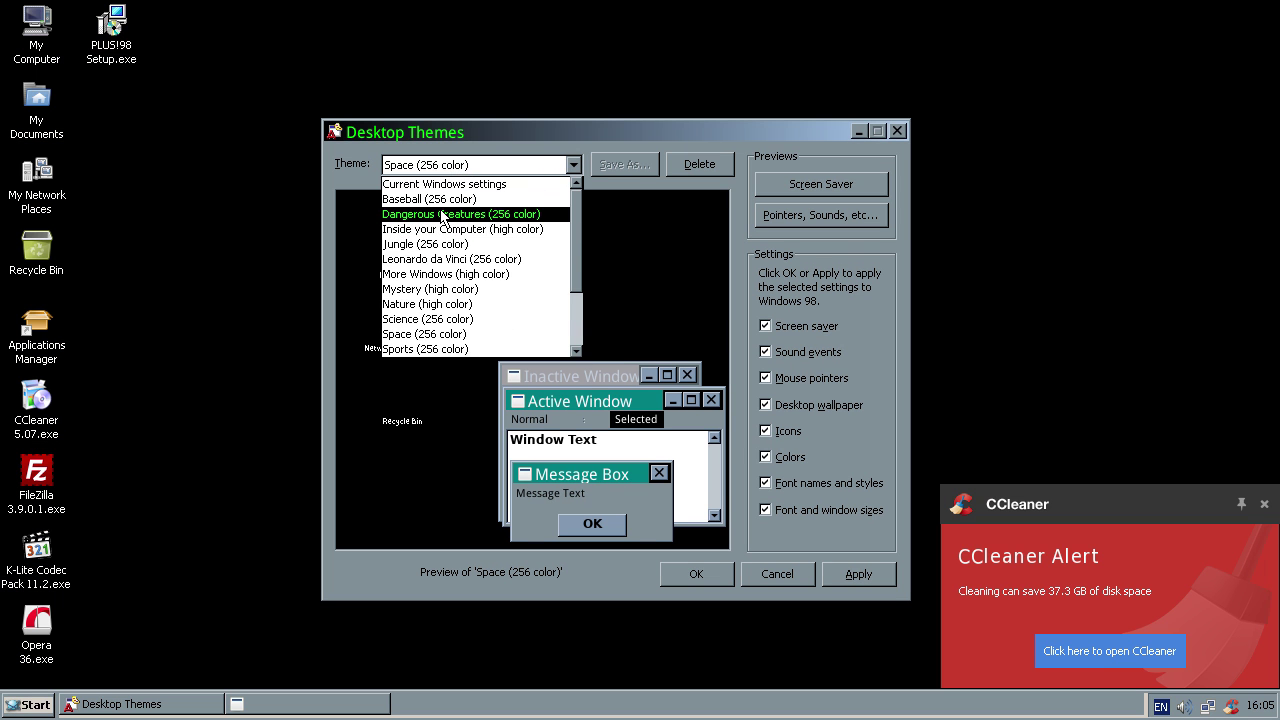
{"action": "left_click", "coordinate": [445, 211]}
{"action": "left_click", "coordinate": [854, 580]}
{"action": "left_click_drag", "start_coordinate": [617, 132], "coordinate": [525, 146]}
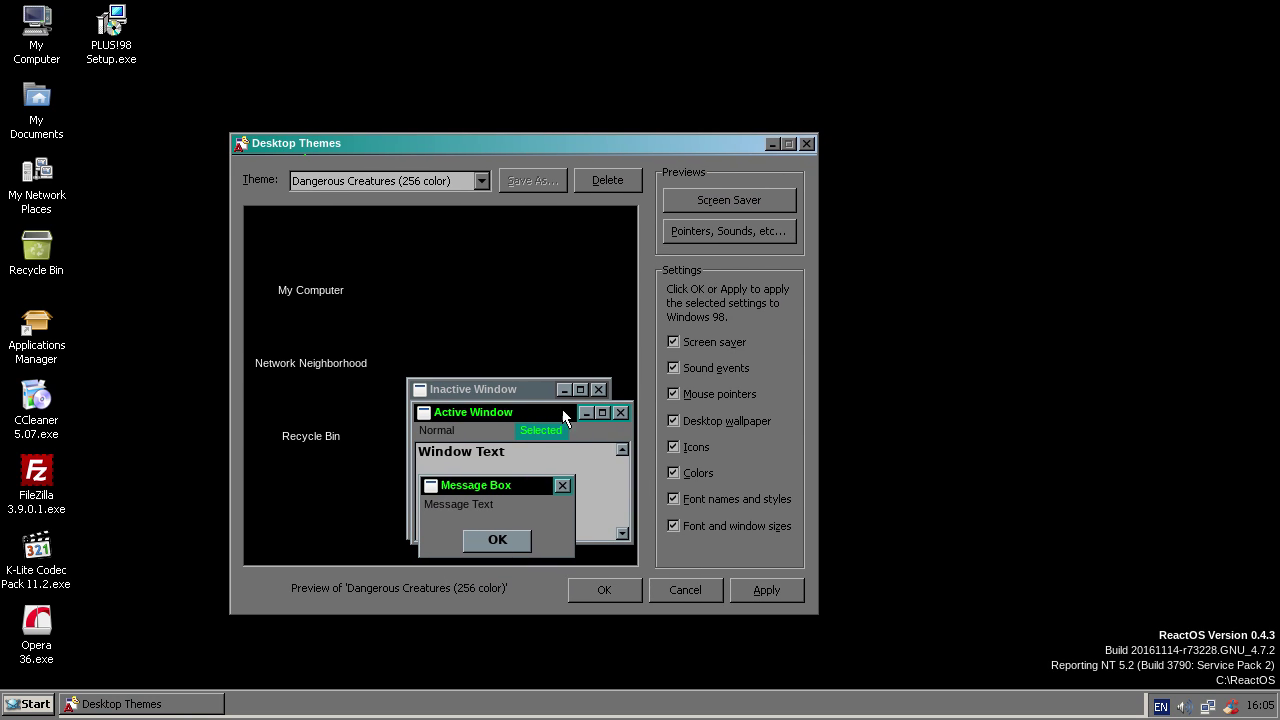
{"action": "left_click", "coordinate": [30, 710]}
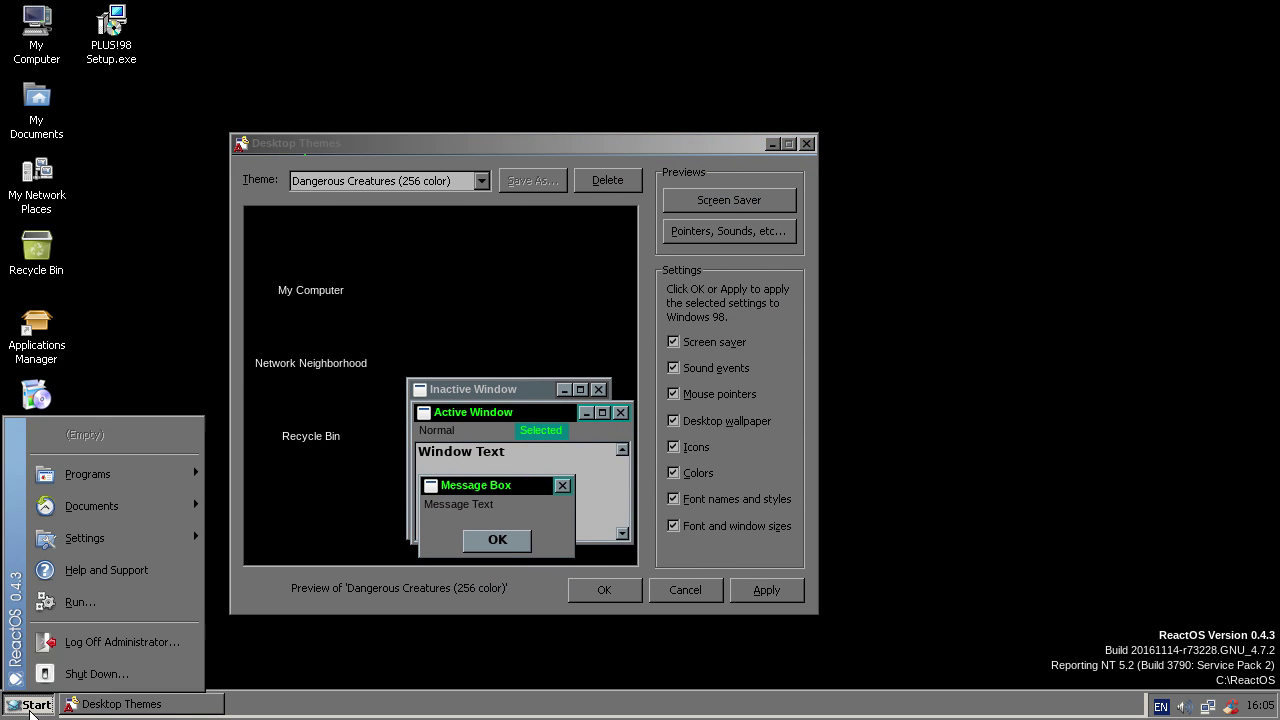
{"action": "left_click", "coordinate": [38, 709]}
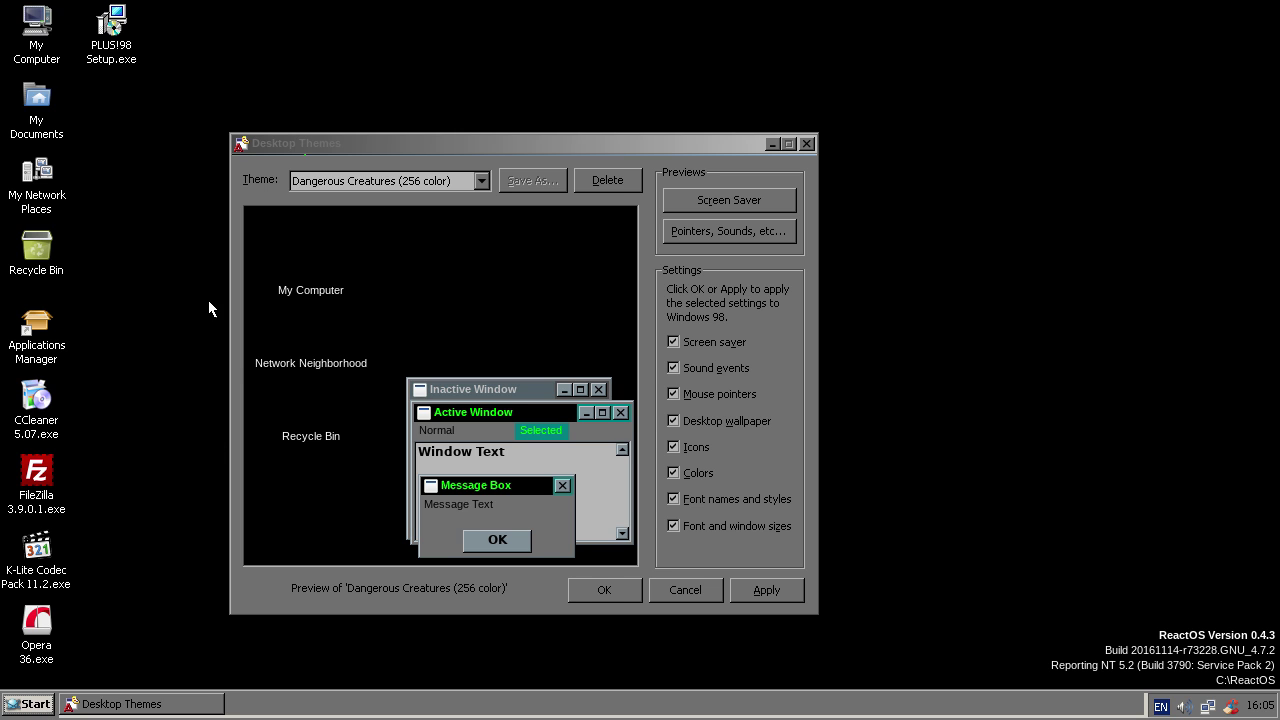
{"action": "left_click", "coordinate": [37, 708]}
{"action": "left_click", "coordinate": [37, 708]}
{"action": "double_click", "coordinate": [37, 708]}
Apply the Jungle (256 color) theme and close Desktop Themes.
{"action": "left_click", "coordinate": [516, 528]}
{"action": "key", "text": "Down"}
{"action": "key", "text": "Down"}
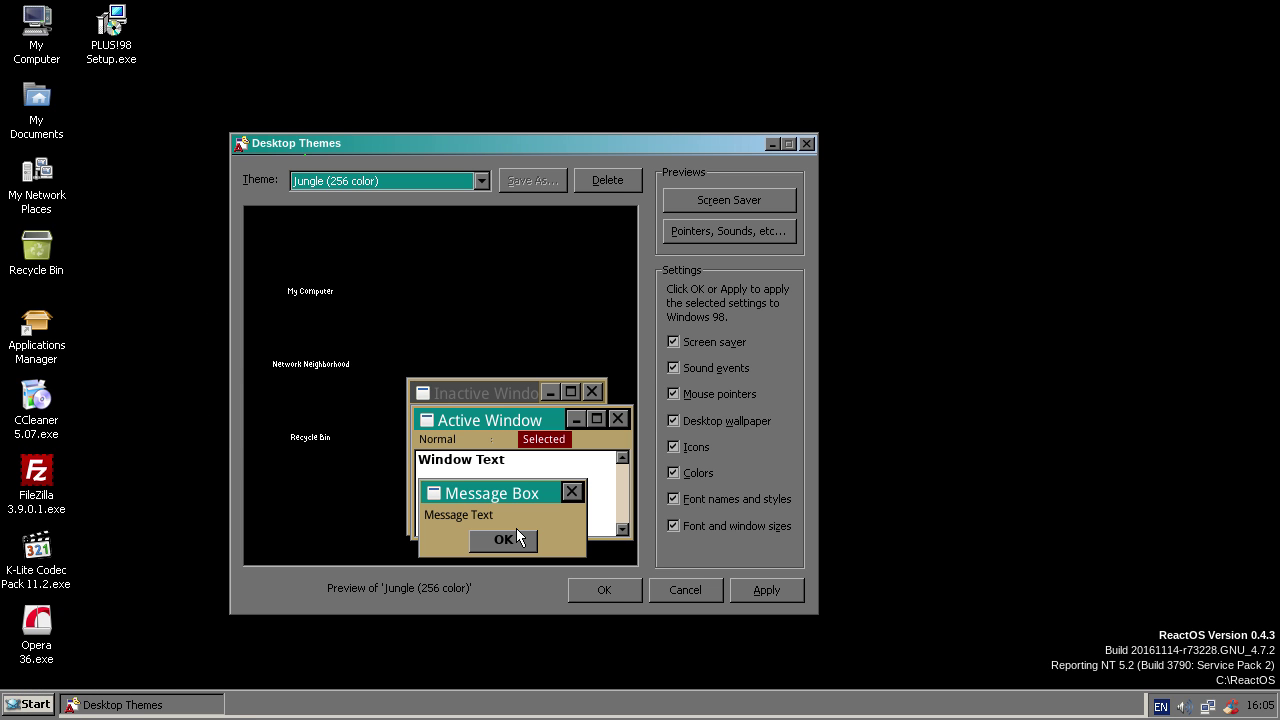
{"action": "left_click", "coordinate": [591, 593]}
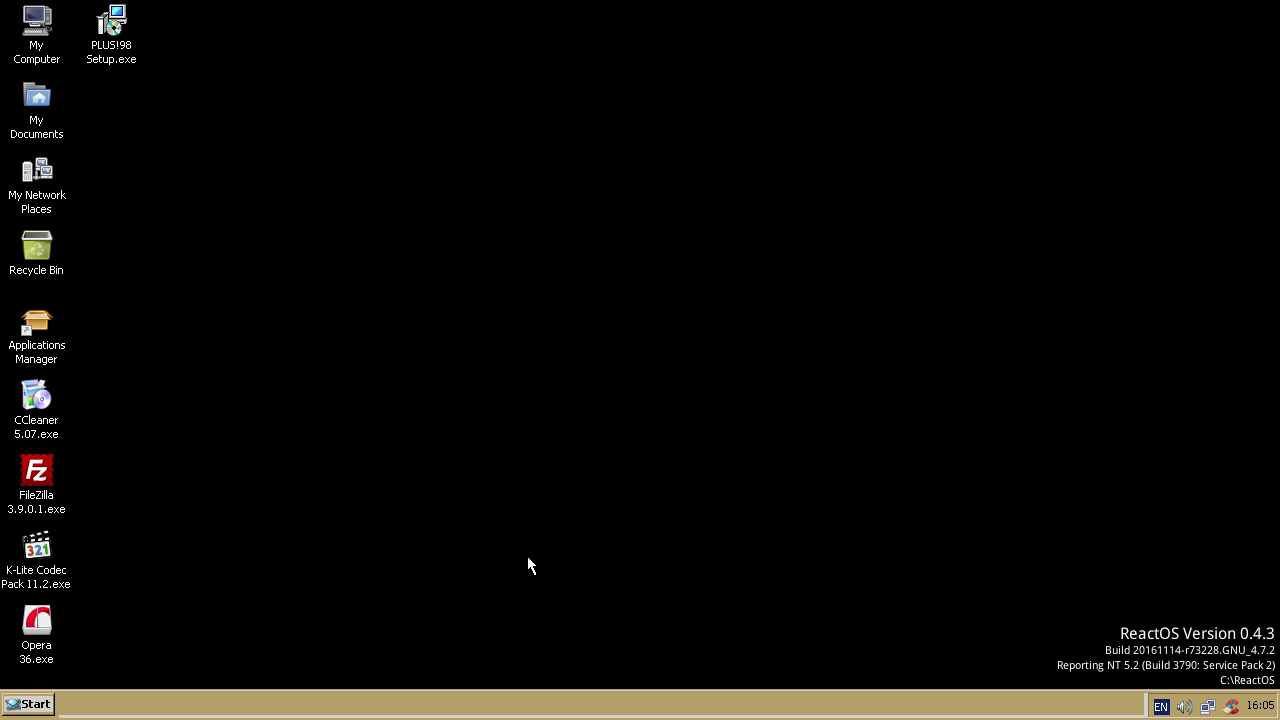
Set Jungle wallpaper.jpg from the Themes folder as the desktop background through the display properties.
{"action": "right_click", "coordinate": [528, 404]}
{"action": "mouse_move", "coordinate": [534, 420]}
{"action": "left_click", "coordinate": [560, 556]}
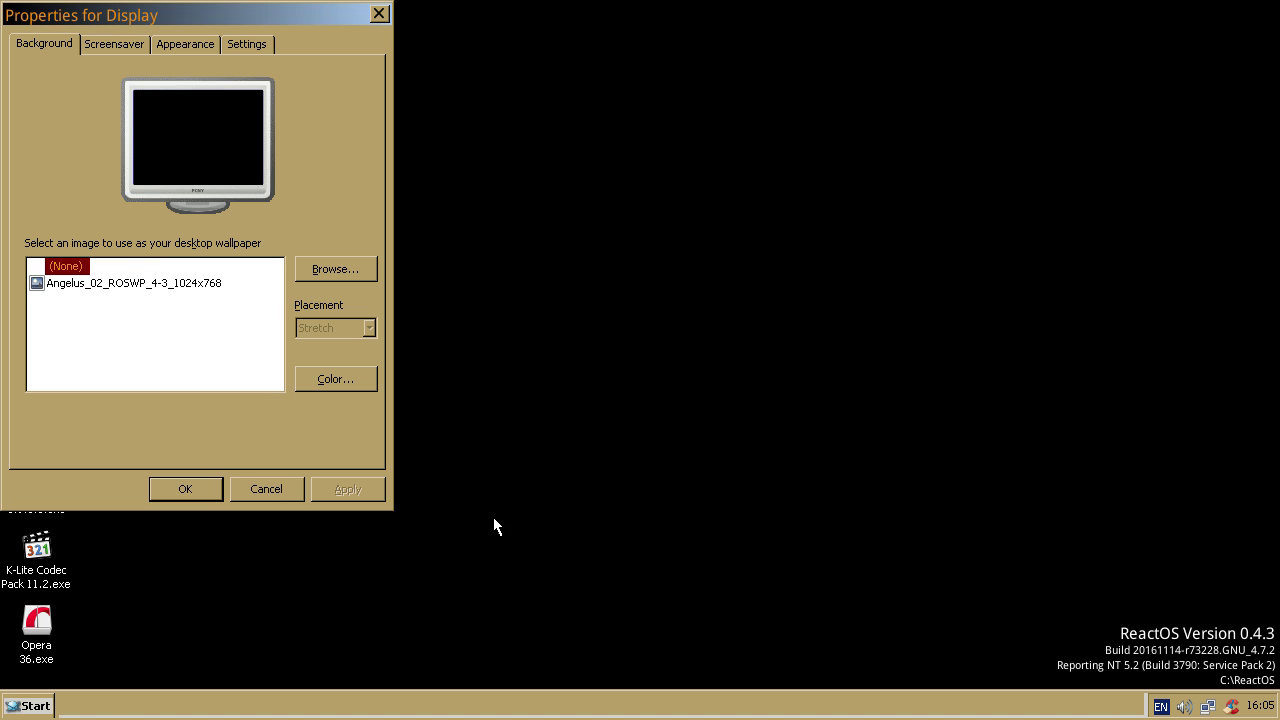
{"action": "left_click", "coordinate": [340, 277]}
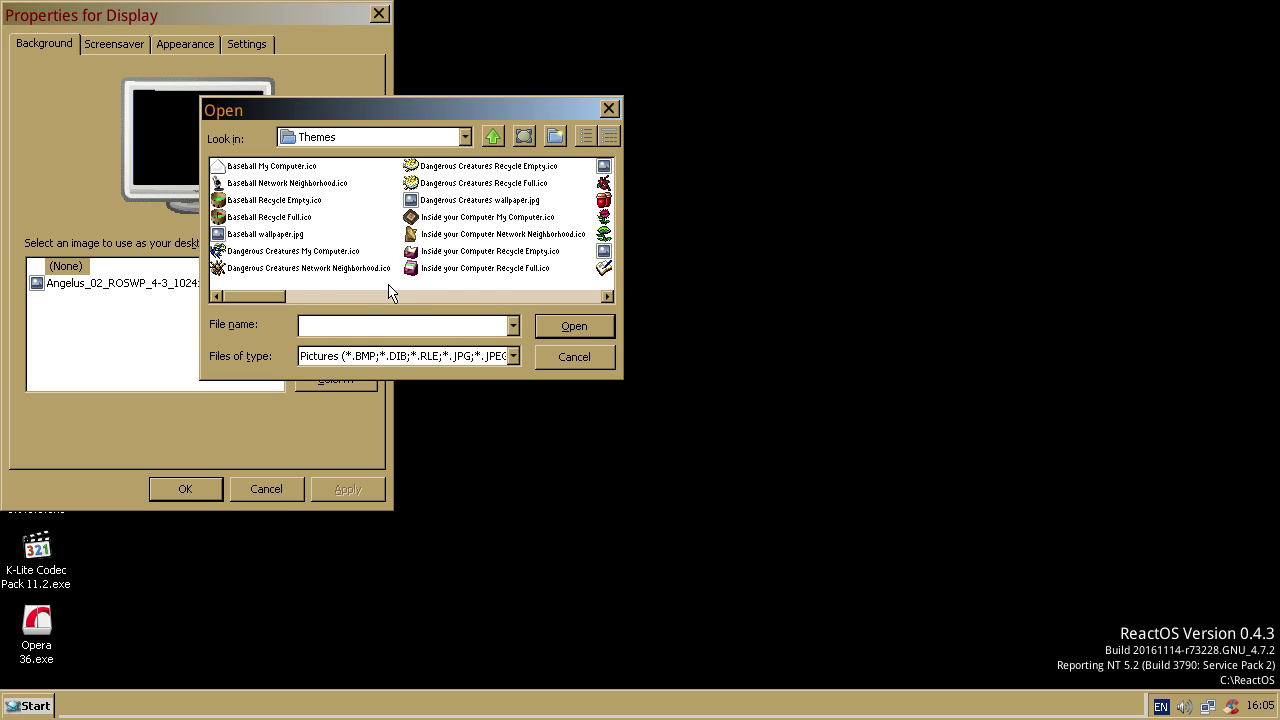
{"action": "left_click", "coordinate": [390, 295]}
{"action": "left_click", "coordinate": [405, 298]}
{"action": "left_click", "coordinate": [336, 298]}
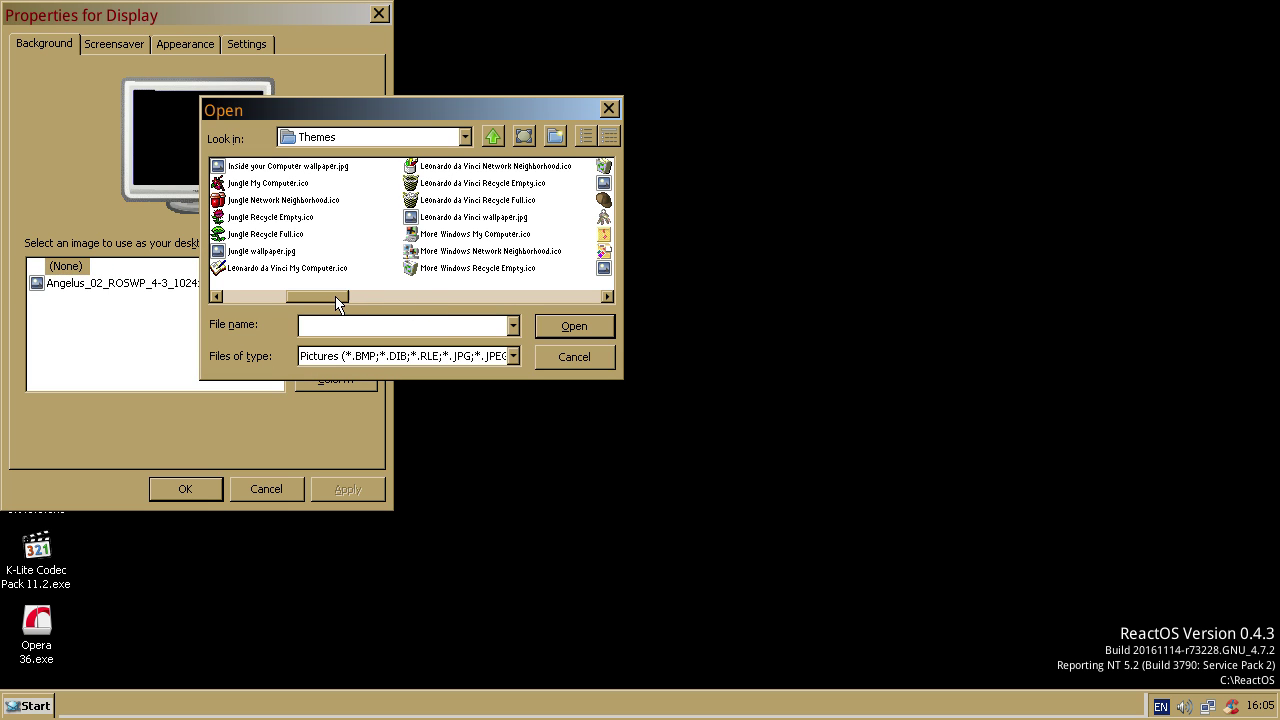
{"action": "left_click", "coordinate": [268, 251]}
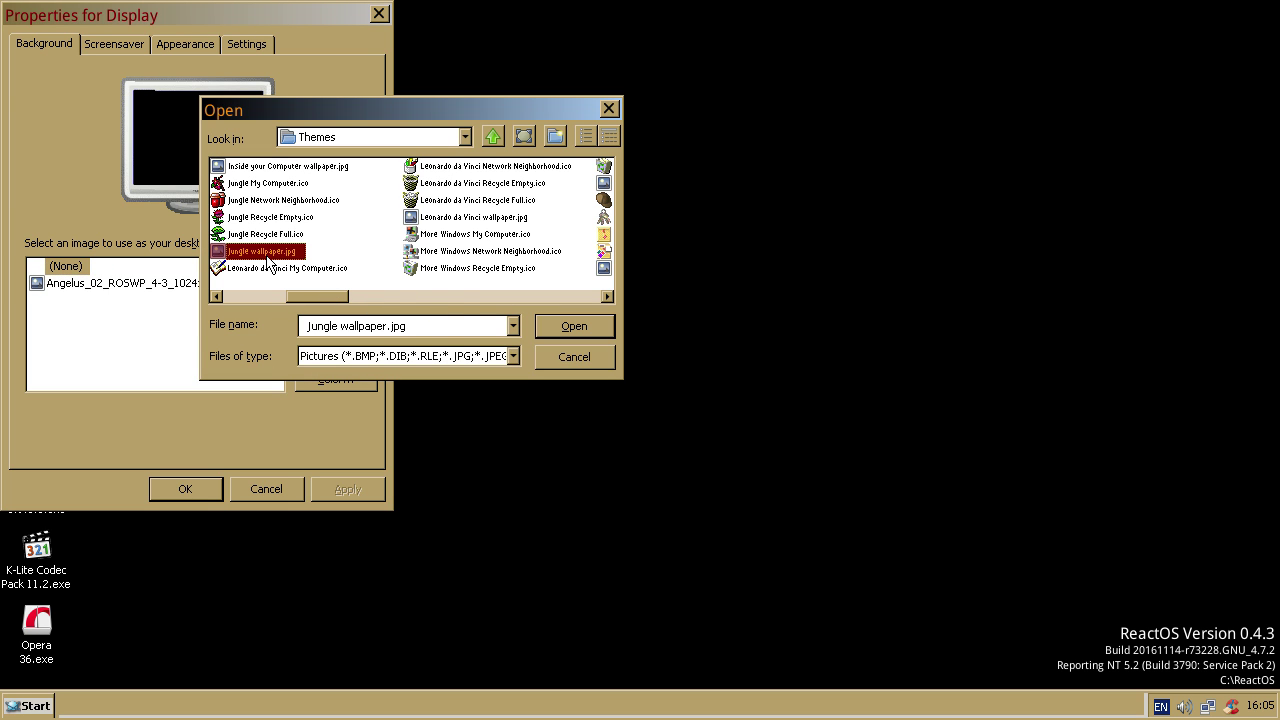
{"action": "left_click", "coordinate": [531, 326]}
{"action": "left_click", "coordinate": [344, 492]}
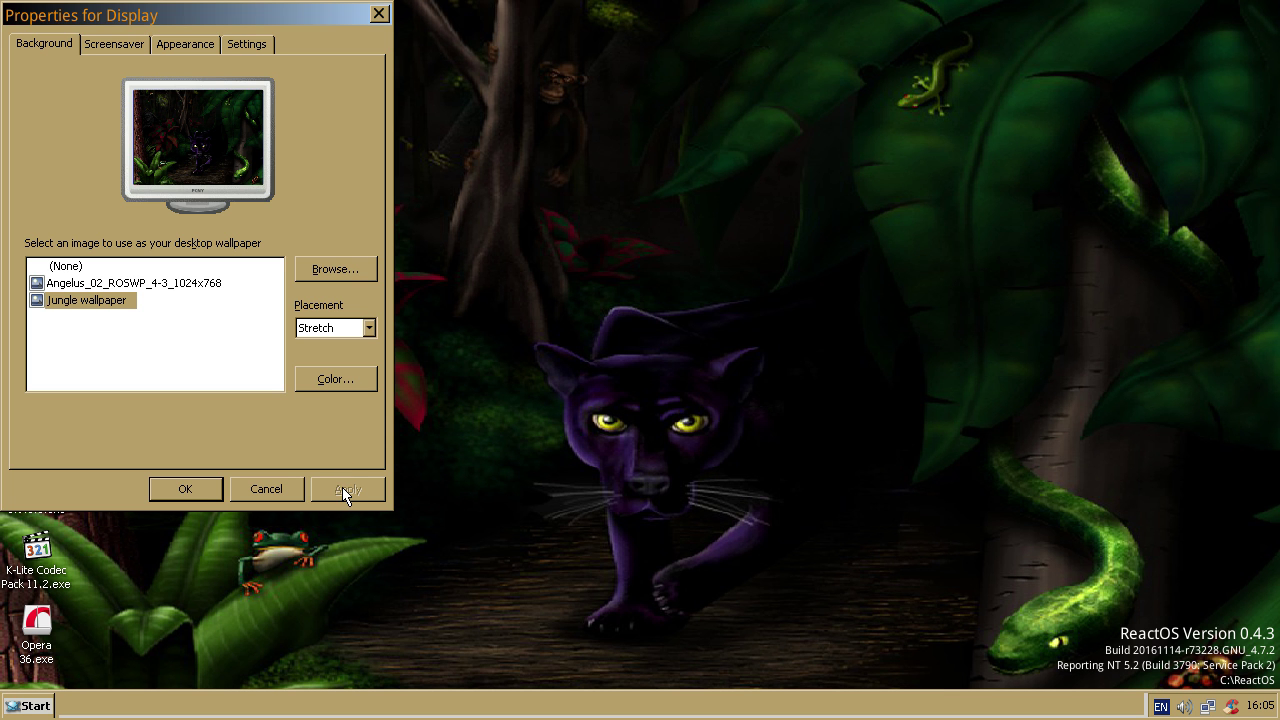
{"action": "left_click", "coordinate": [200, 489]}
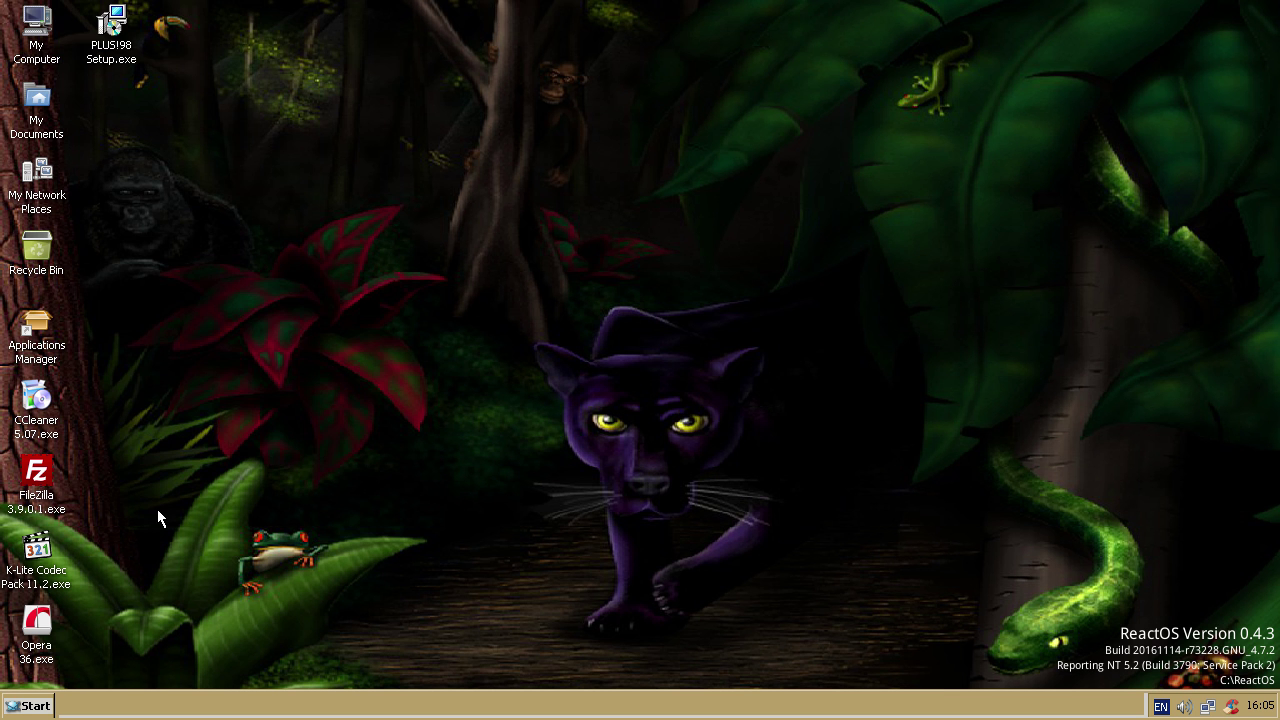
Examine the volume and sound scheme settings of Sound and Audio Devices in the Control Panel, and close its properties.
{"action": "left_click", "coordinate": [30, 705]}
{"action": "mouse_move", "coordinate": [147, 540]}
{"action": "left_click", "coordinate": [303, 527]}
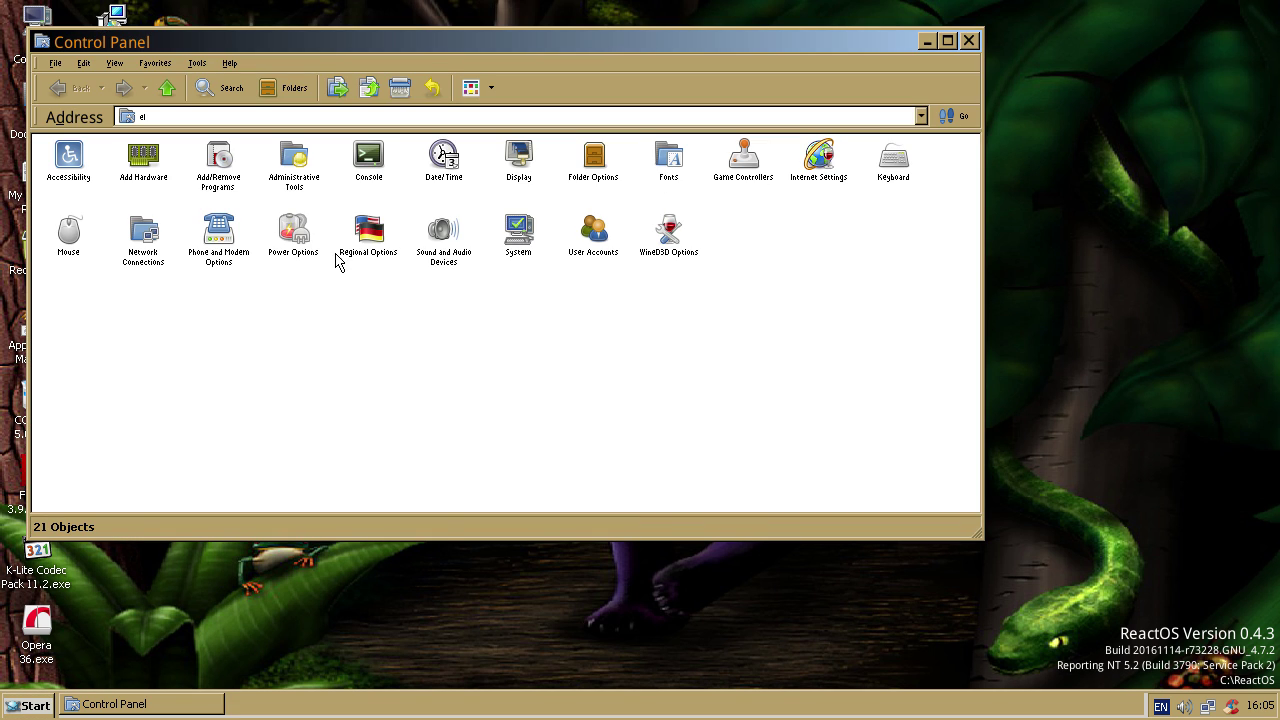
{"action": "double_click", "coordinate": [445, 255]}
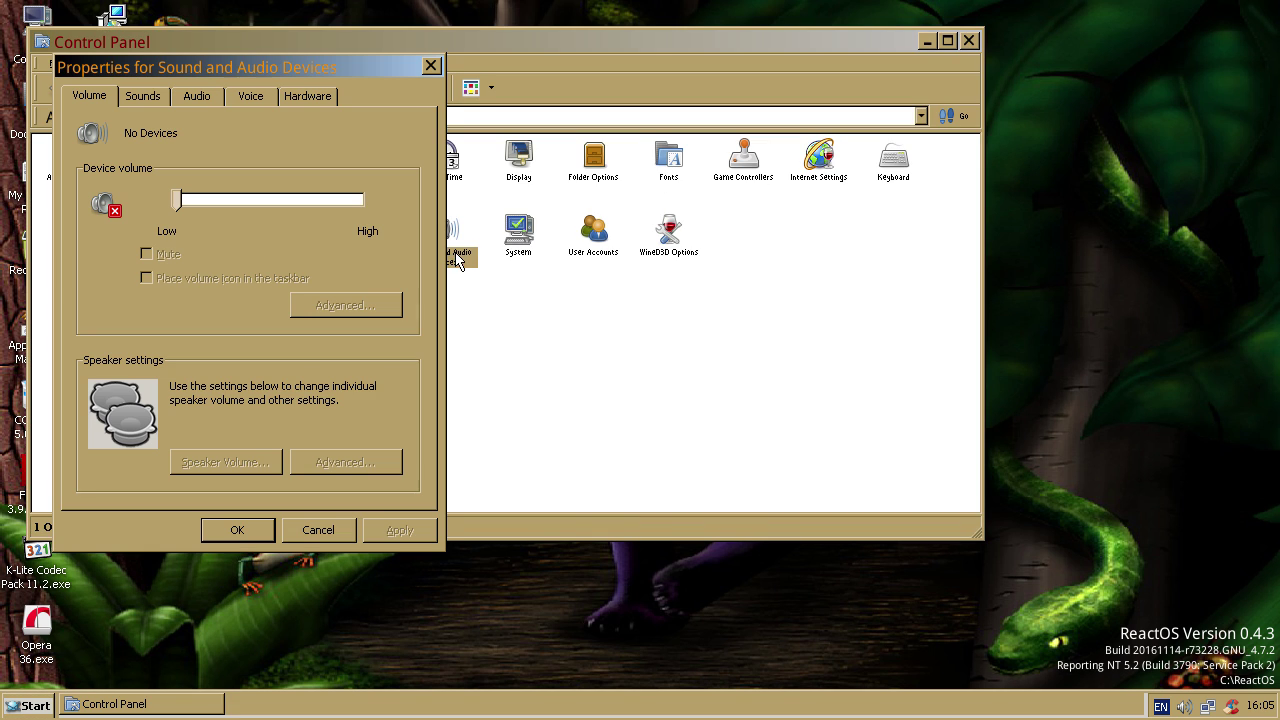
{"action": "left_click", "coordinate": [160, 93]}
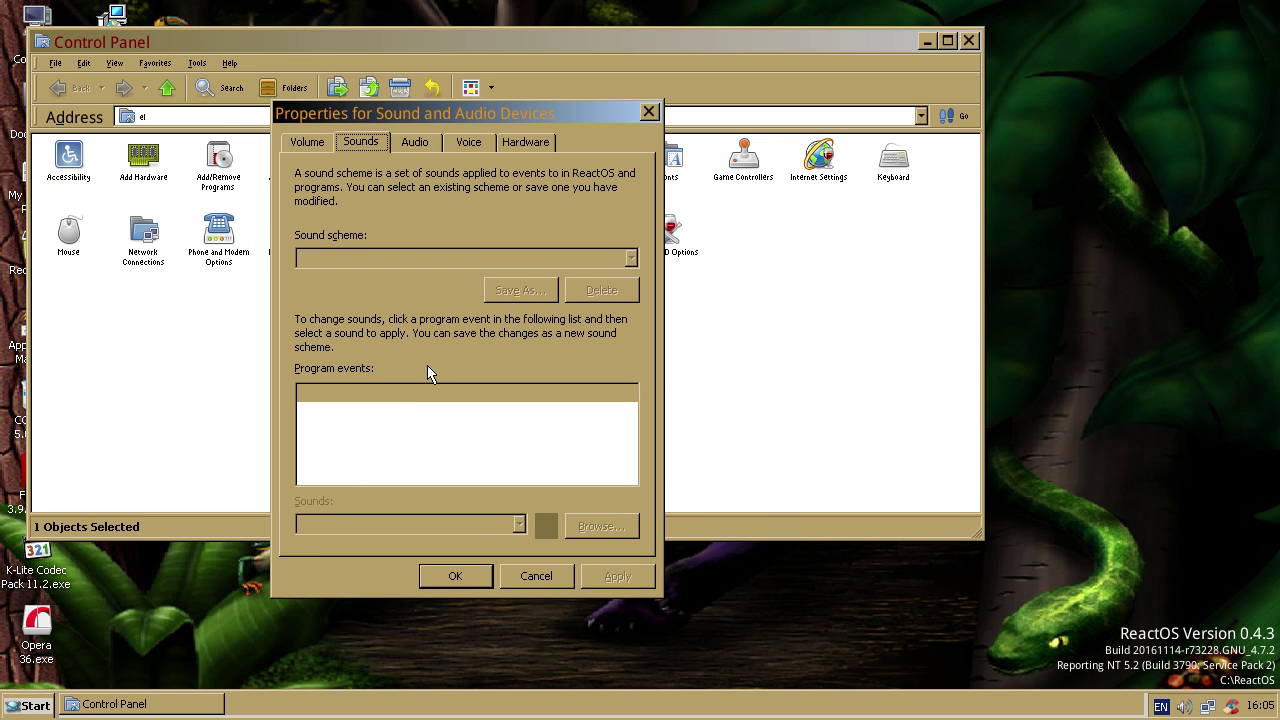
{"action": "left_click", "coordinate": [305, 143]}
{"action": "left_click", "coordinate": [362, 143]}
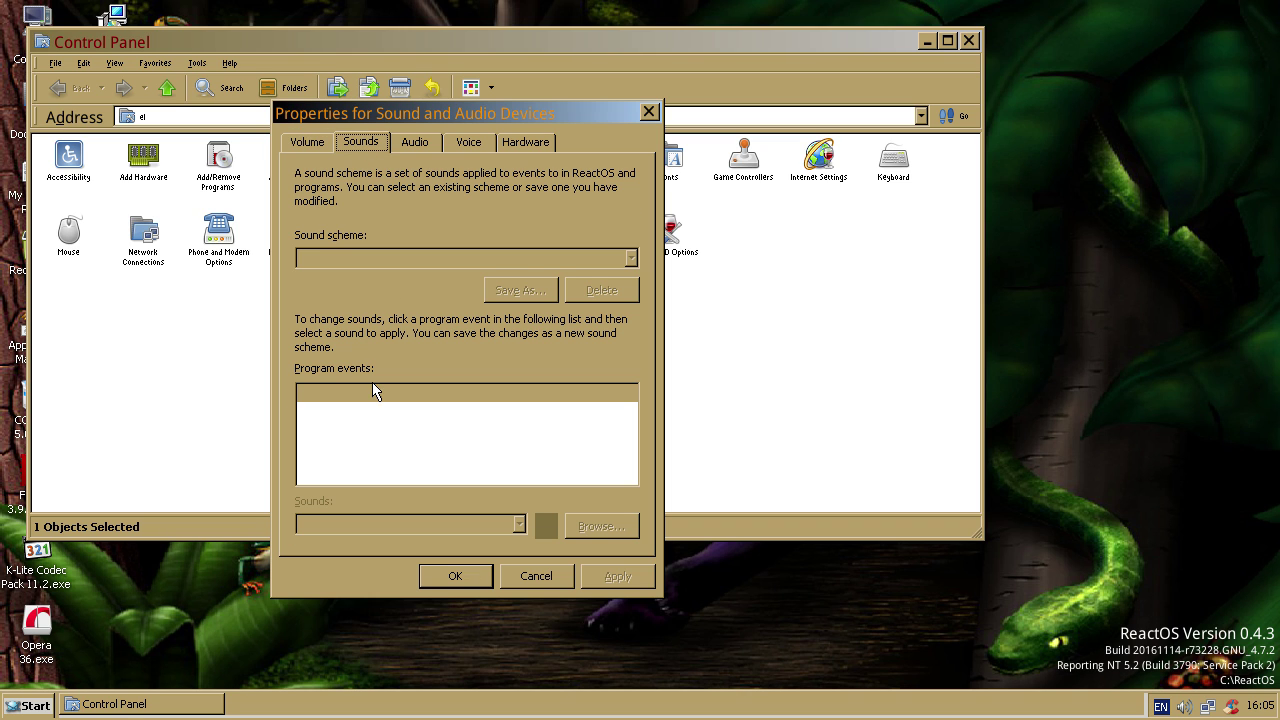
{"action": "left_click", "coordinate": [649, 111]}
Move the Control Panel window, look through its Fonts folder, and close the window.
{"action": "left_click_drag", "start_coordinate": [808, 46], "coordinate": [976, 95]}
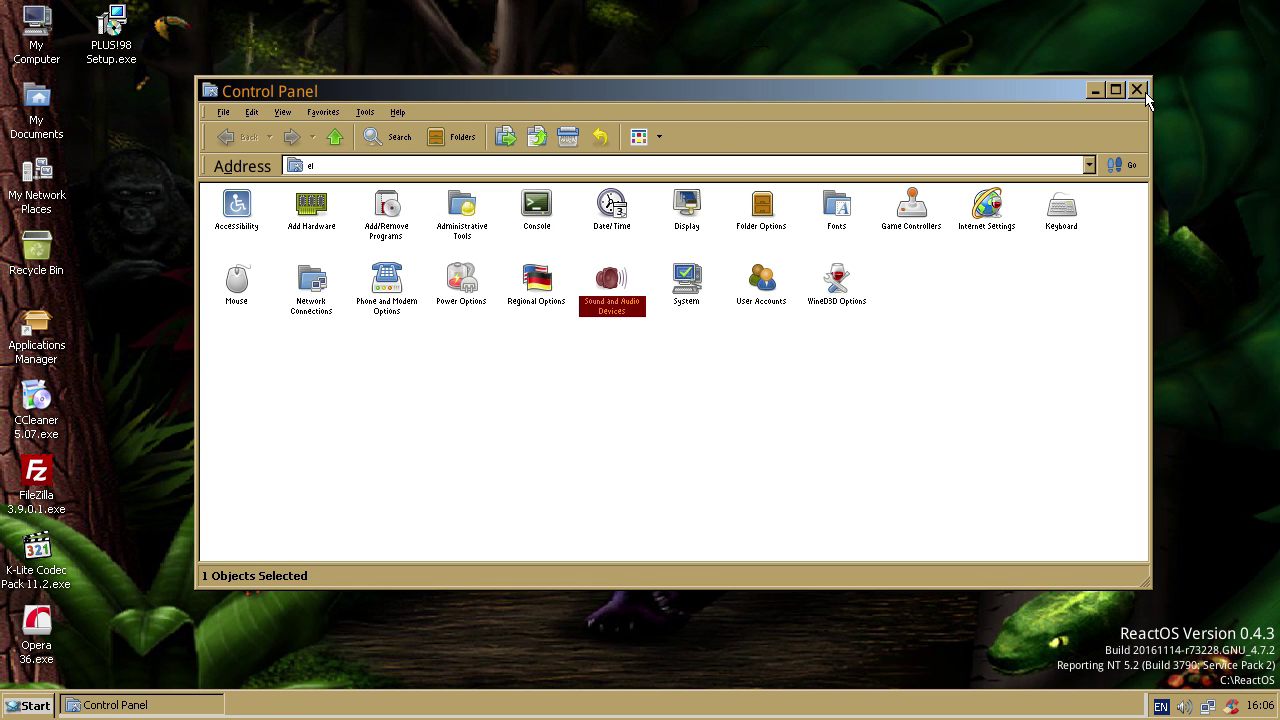
{"action": "double_click", "coordinate": [848, 216]}
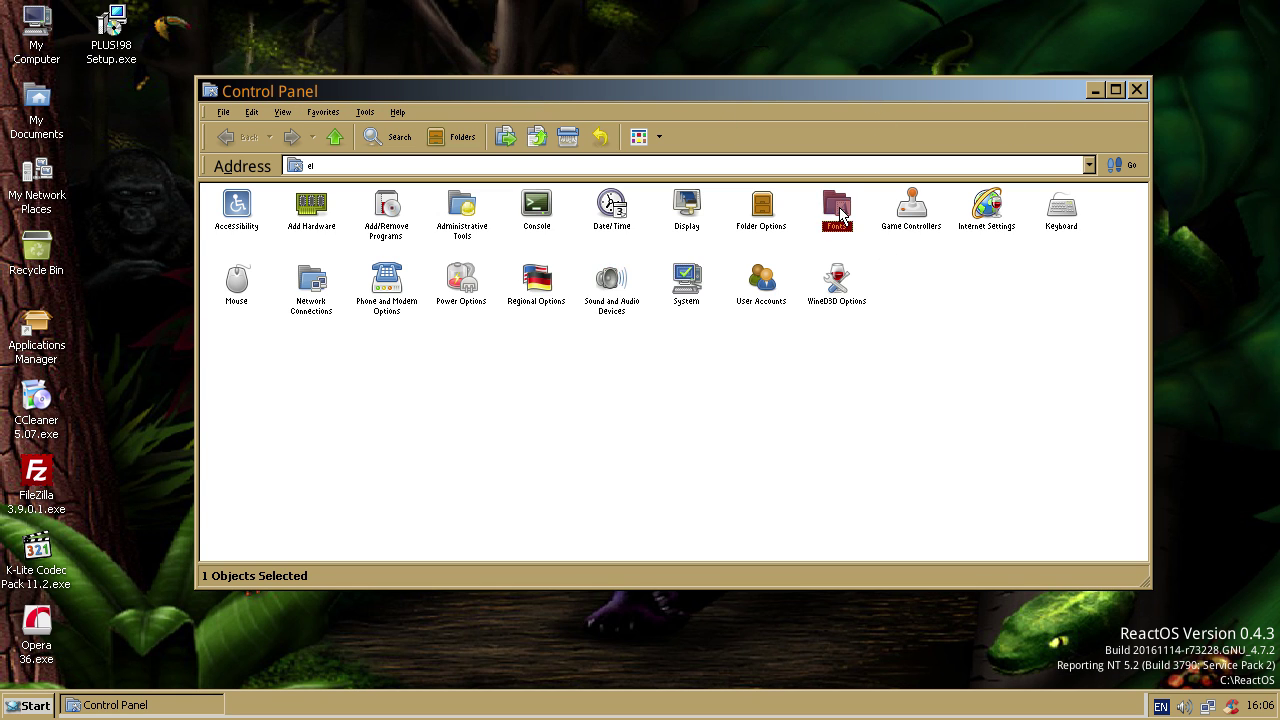
{"action": "left_click_drag", "start_coordinate": [1141, 212], "coordinate": [1150, 330]}
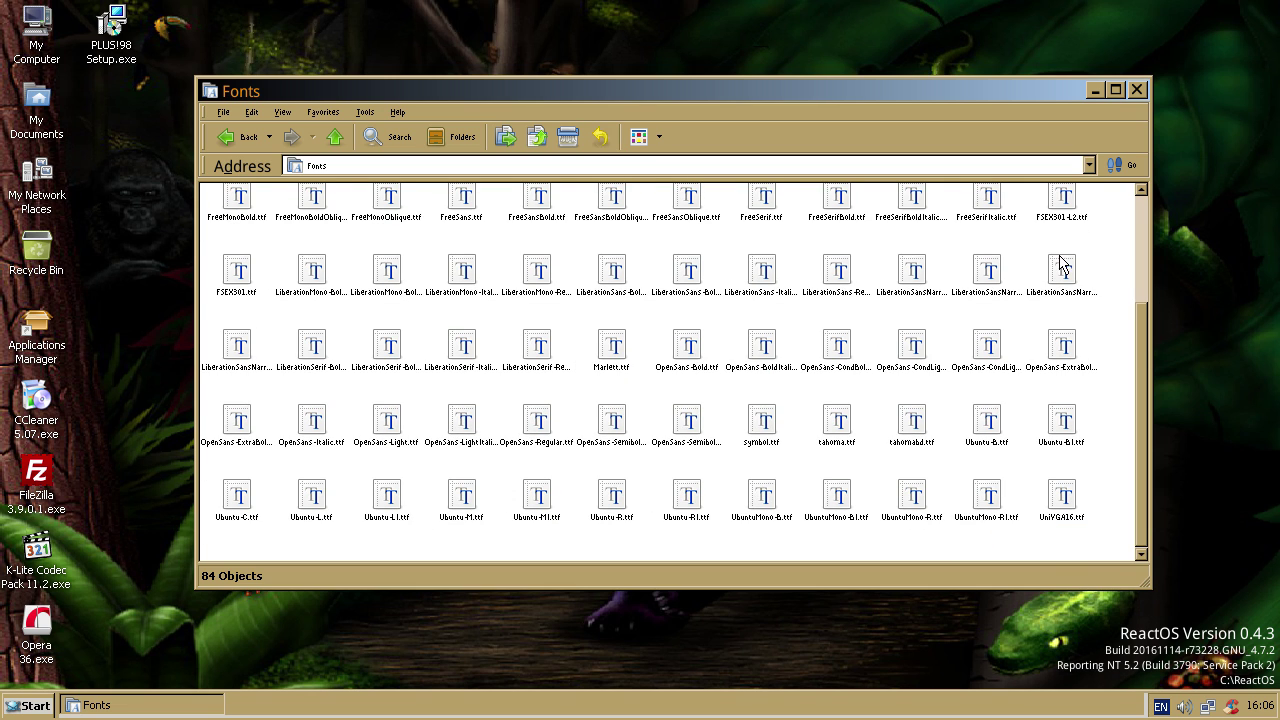
{"action": "right_click", "coordinate": [1110, 238]}
{"action": "left_click", "coordinate": [1114, 236]}
{"action": "left_click", "coordinate": [1137, 90]}
Open the screensaver settings in the display properties and preview the Wildlife 32 screensaver.
{"action": "right_click", "coordinate": [460, 327]}
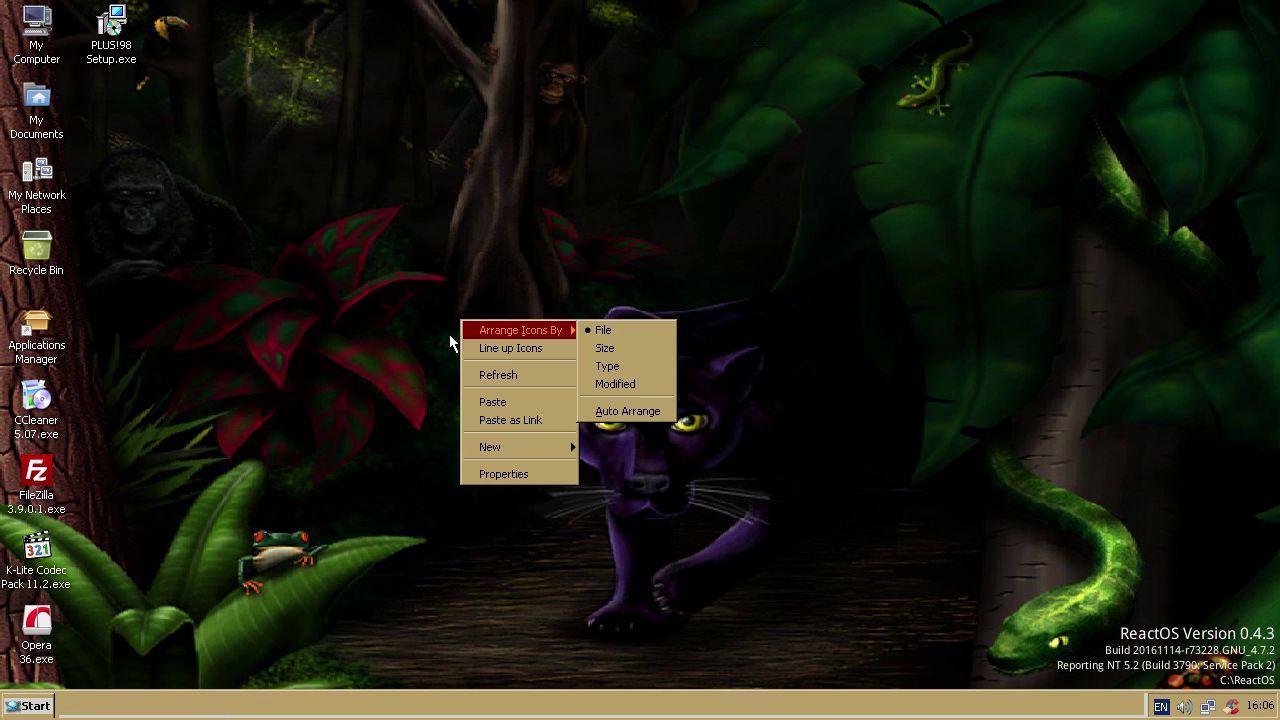
{"action": "left_click", "coordinate": [497, 474]}
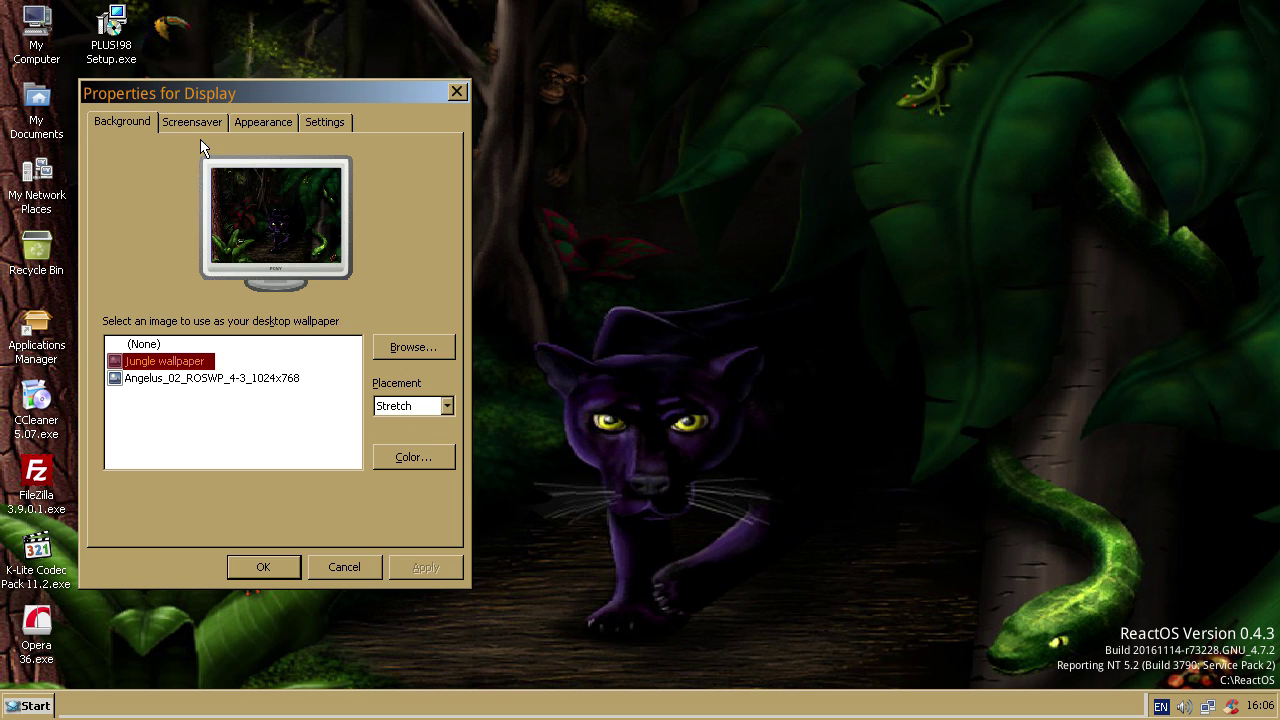
{"action": "left_click", "coordinate": [192, 122]}
{"action": "left_click", "coordinate": [182, 325]}
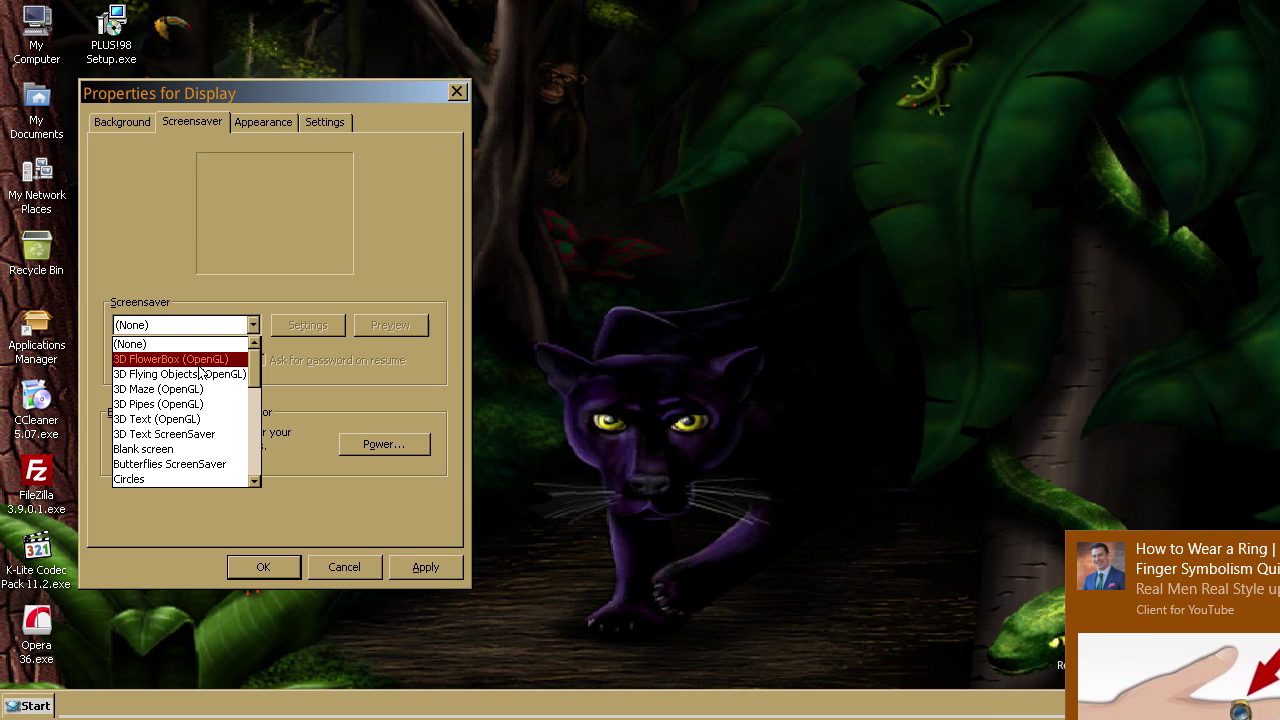
{"action": "left_click", "coordinate": [254, 458]}
{"action": "left_click_drag", "start_coordinate": [254, 458], "coordinate": [268, 437]}
{"action": "left_click", "coordinate": [200, 420]}
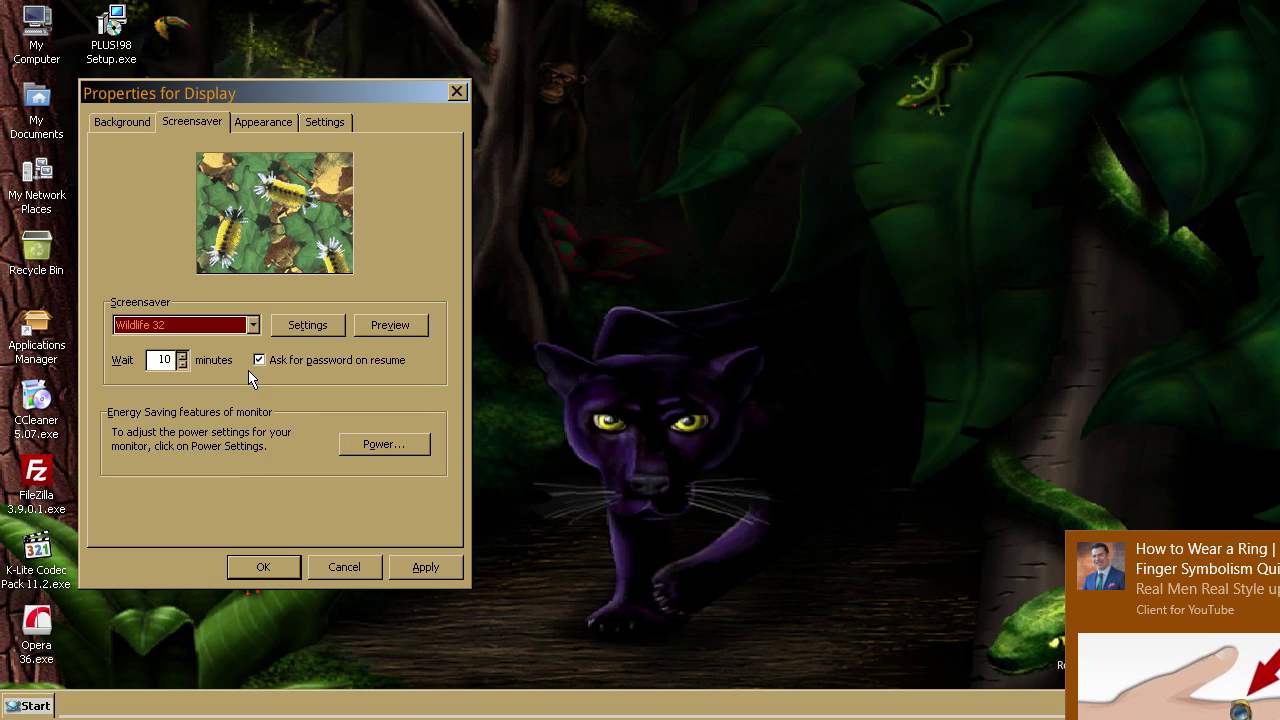
{"action": "left_click", "coordinate": [382, 334]}
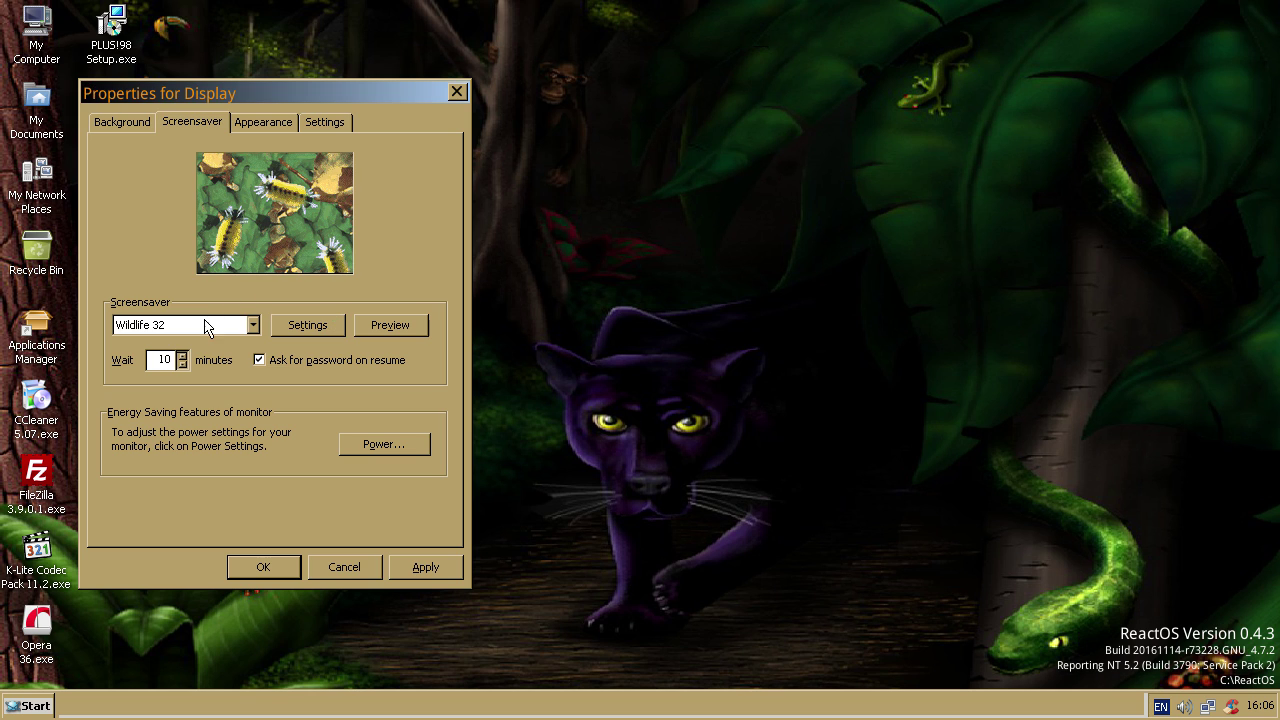
Set Science as the screensaver and confirm the display properties.
{"action": "left_click", "coordinate": [205, 325]}
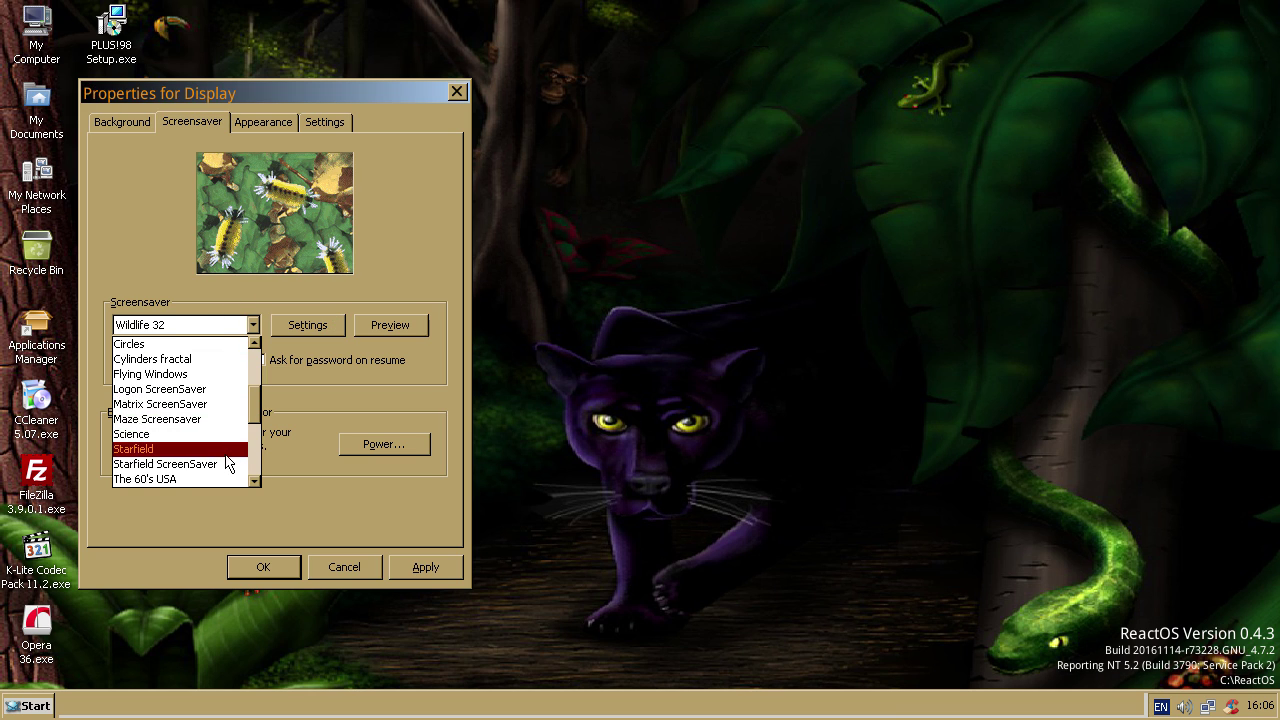
{"action": "left_click", "coordinate": [212, 435]}
{"action": "left_click", "coordinate": [288, 566]}
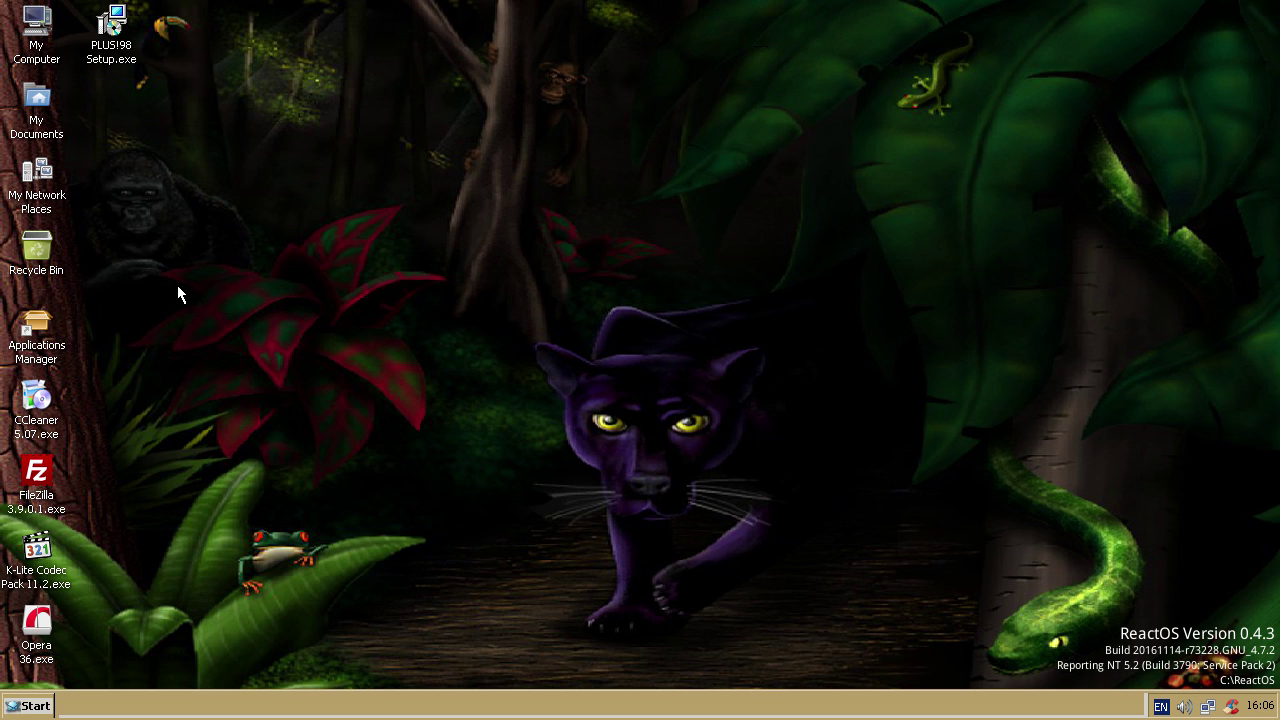
Open My Computer and browse to the C:\ReactOS folder.
{"action": "double_click", "coordinate": [36, 30]}
{"action": "double_click", "coordinate": [370, 245]}
{"action": "double_click", "coordinate": [370, 242]}
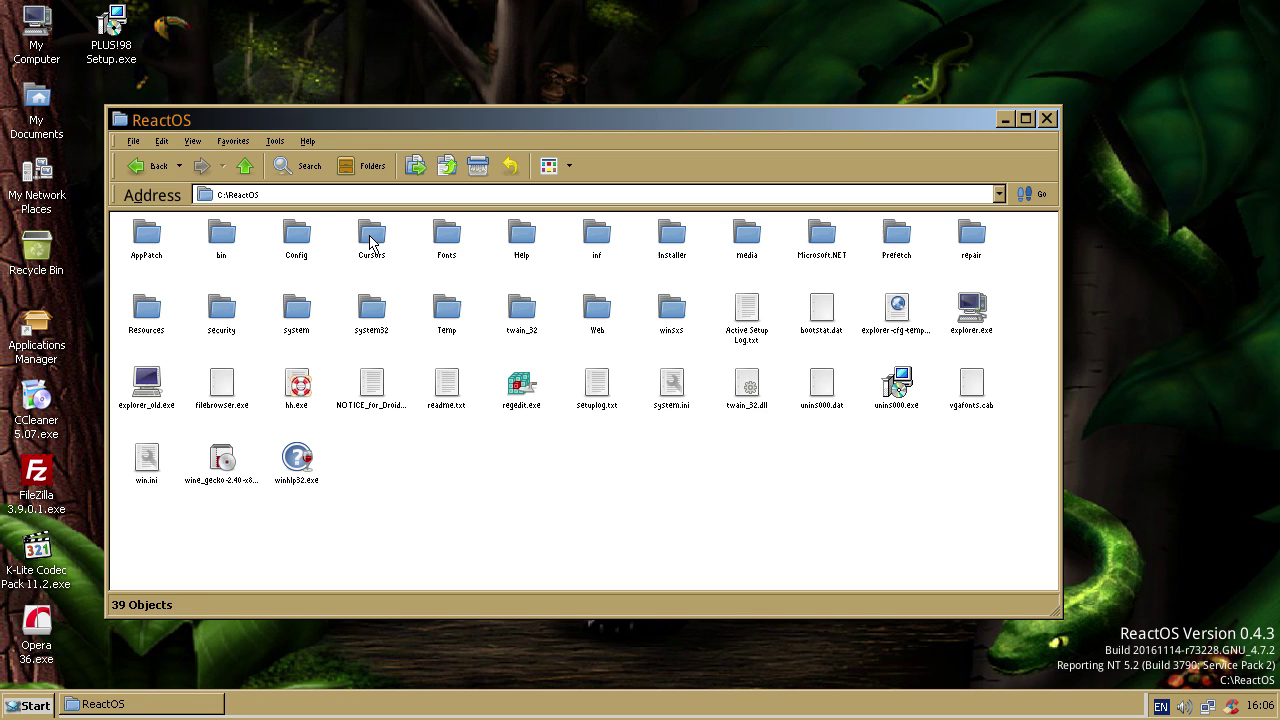
Open the system32 folder, locate the jungle.scr screensaver file and try to run it.
{"action": "double_click", "coordinate": [372, 310]}
{"action": "scroll", "coordinate": [506, 442], "scroll_direction": "down", "scroll_amount": 1}
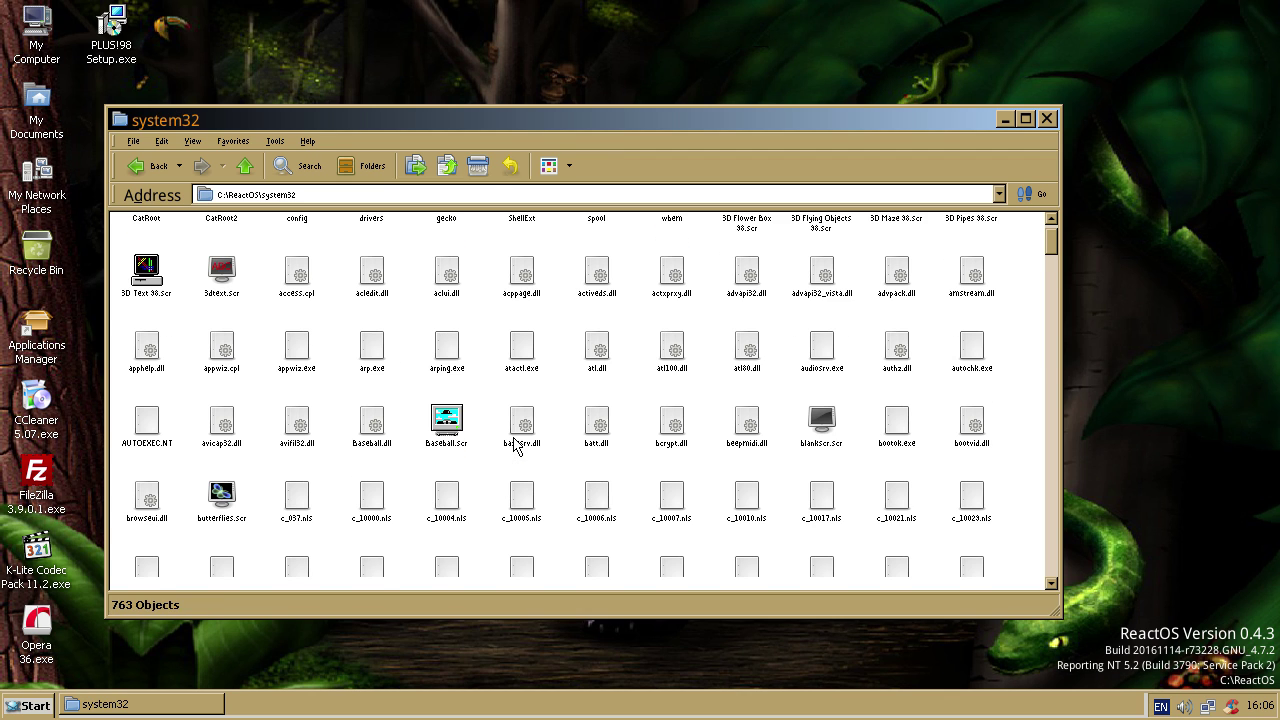
{"action": "left_click", "coordinate": [449, 437]}
{"action": "key", "text": "j"}
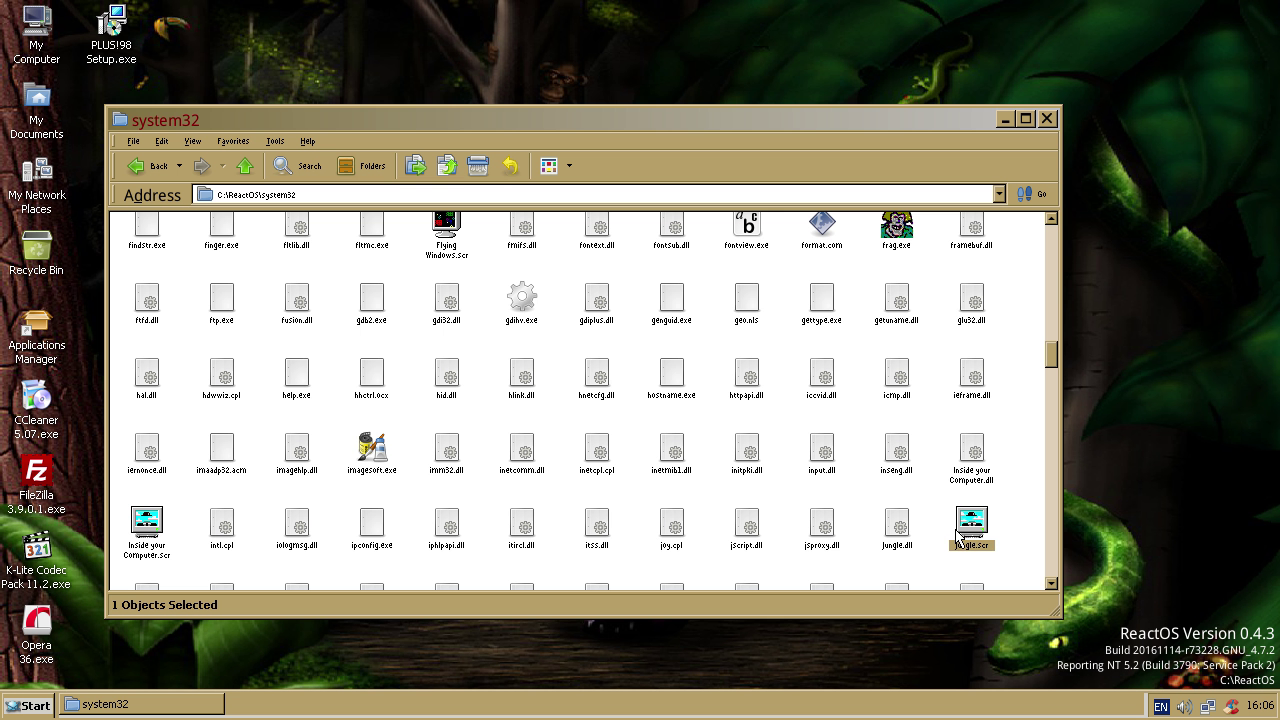
{"action": "right_click", "coordinate": [974, 526]}
{"action": "left_click", "coordinate": [1000, 556]}
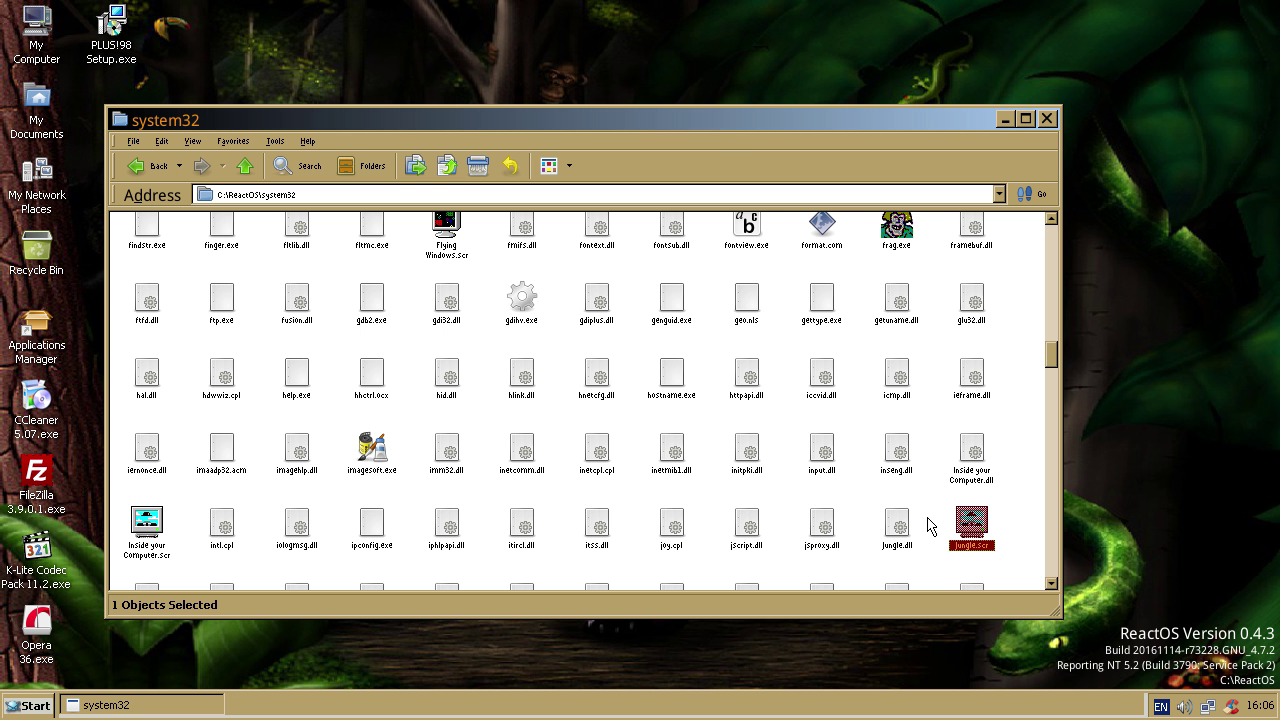
Look through the available screensavers in the display properties and close the file browser window.
{"action": "right_click", "coordinate": [1107, 493]}
{"action": "left_click", "coordinate": [1135, 638]}
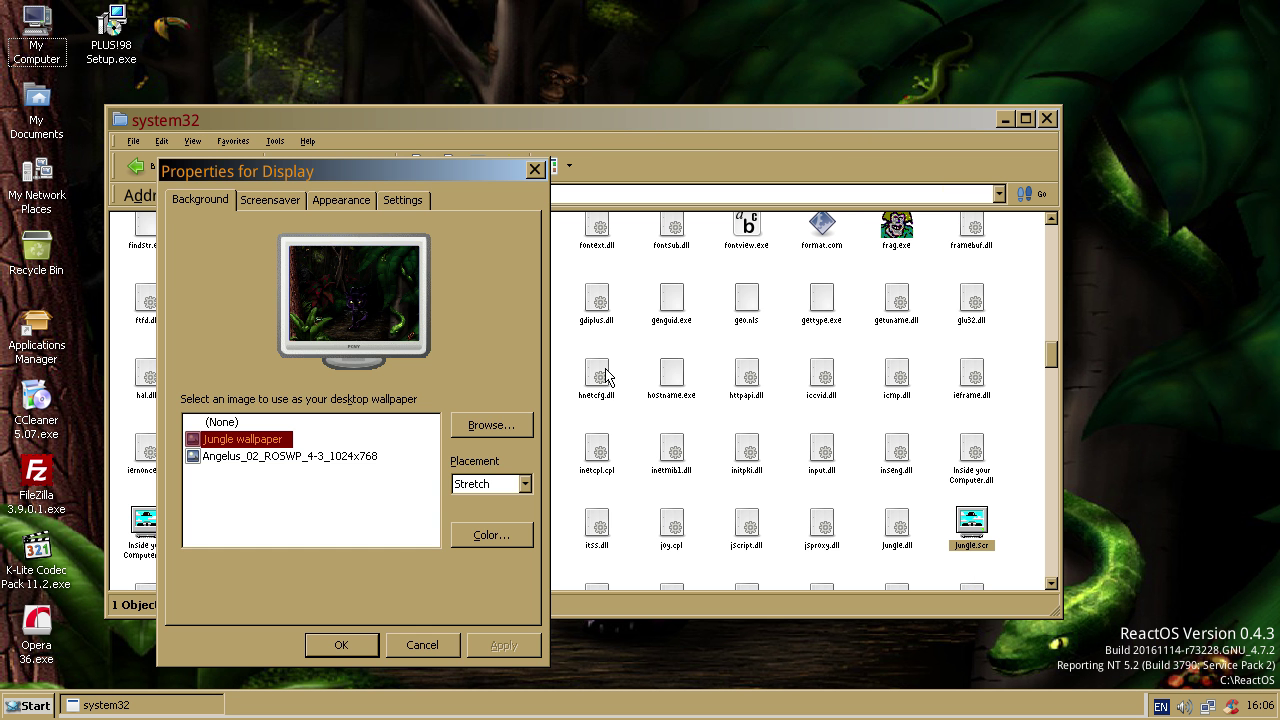
{"action": "left_click", "coordinate": [270, 200]}
{"action": "left_click", "coordinate": [240, 402]}
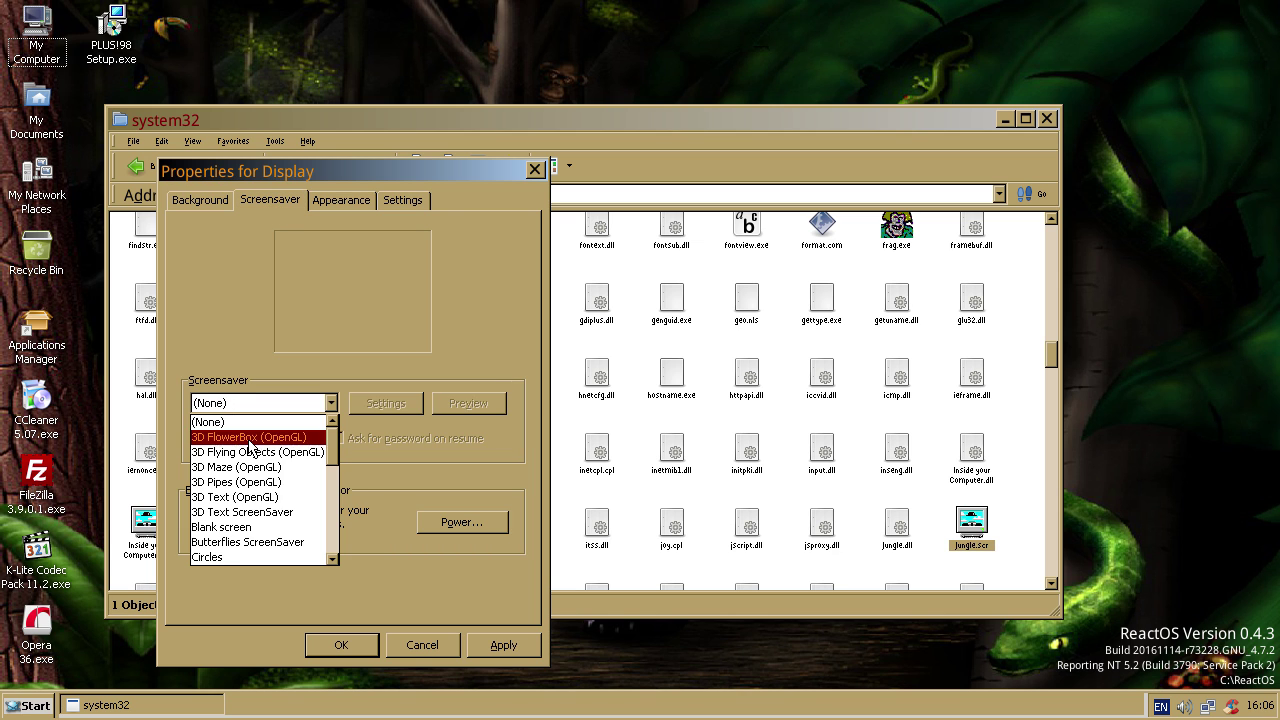
{"action": "scroll", "coordinate": [330, 530], "scroll_direction": "down", "scroll_amount": 2}
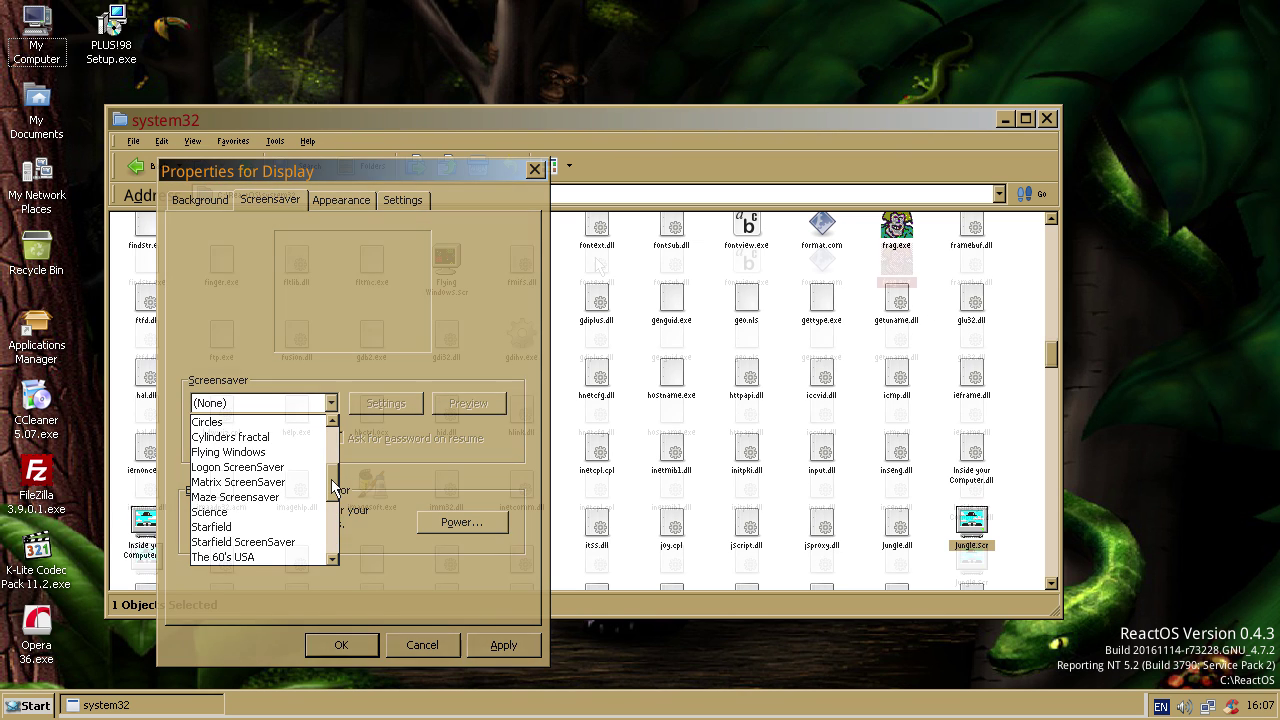
{"action": "left_click", "coordinate": [244, 166]}
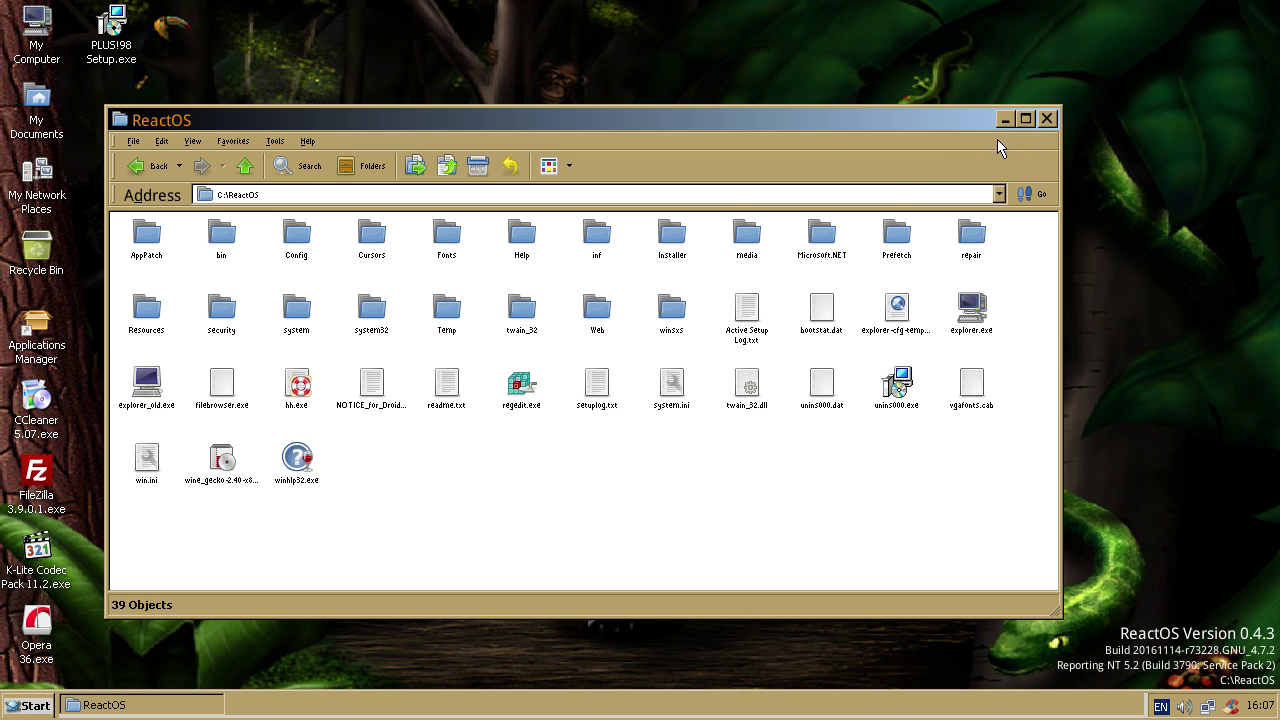
{"action": "left_click", "coordinate": [1047, 120]}
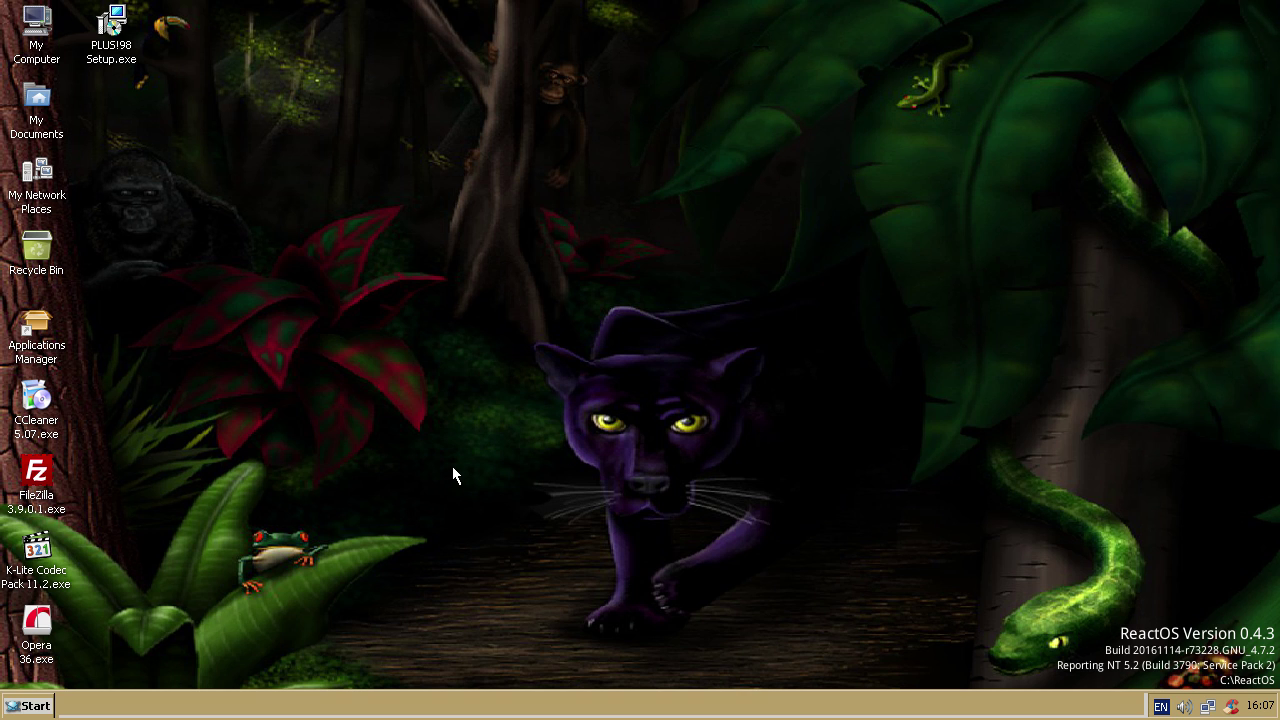
Open Local Disk (C:) from My Computer, view its contents and close the window.
{"action": "left_click", "coordinate": [48, 493]}
{"action": "left_click", "coordinate": [113, 497]}
{"action": "double_click", "coordinate": [28, 55]}
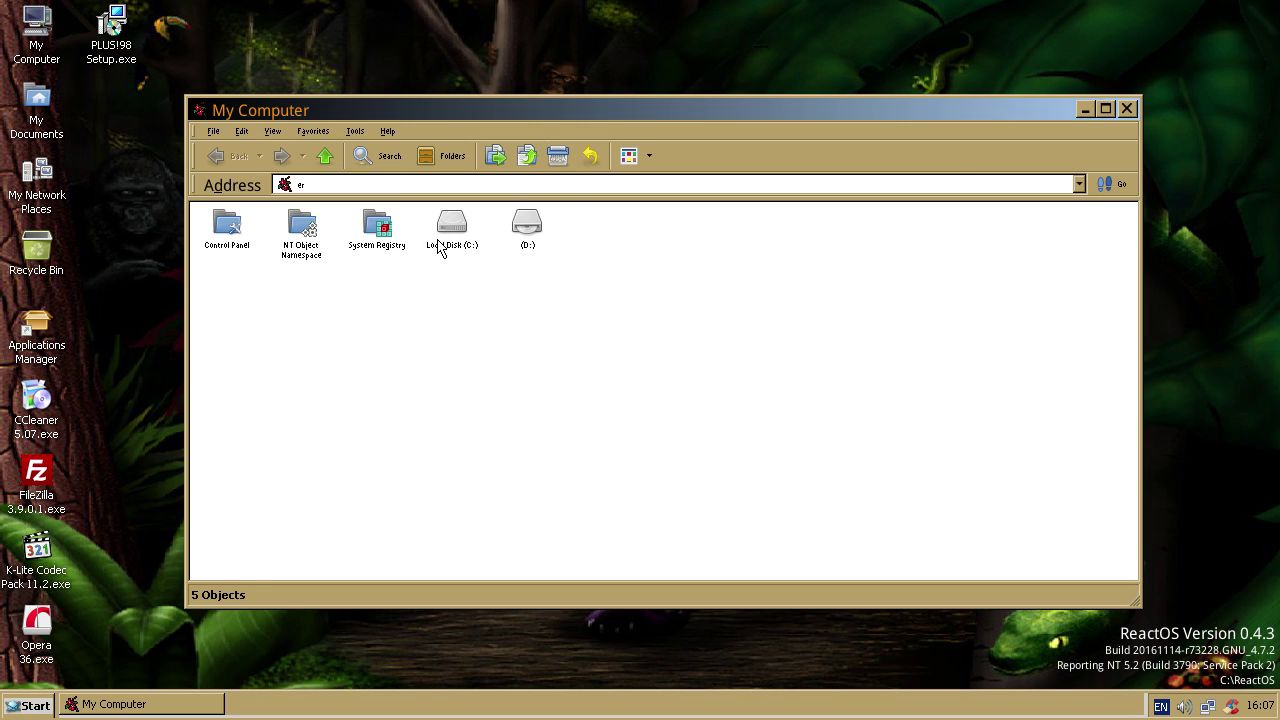
{"action": "double_click", "coordinate": [450, 230]}
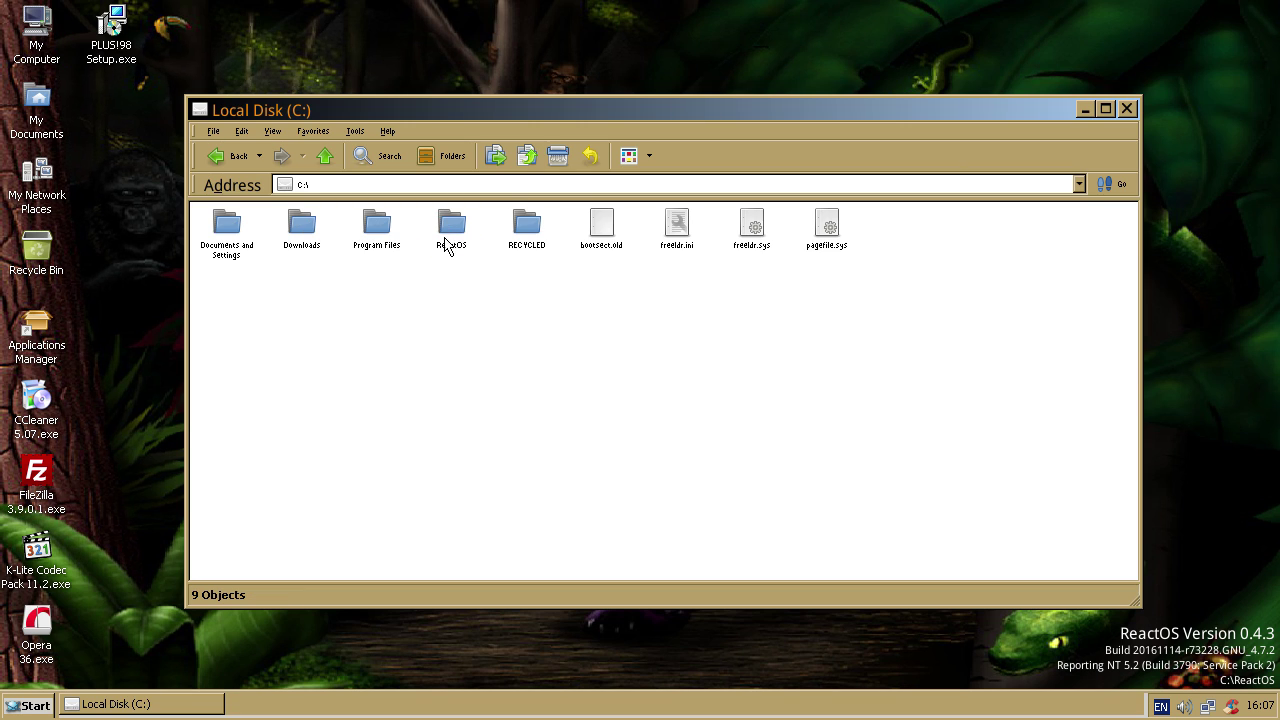
{"action": "left_click", "coordinate": [1127, 110]}
Try out the taskbar locking, auto-hide, Quick Launch and clock options in the taskbar properties, and discard the changes.
{"action": "right_click", "coordinate": [343, 706]}
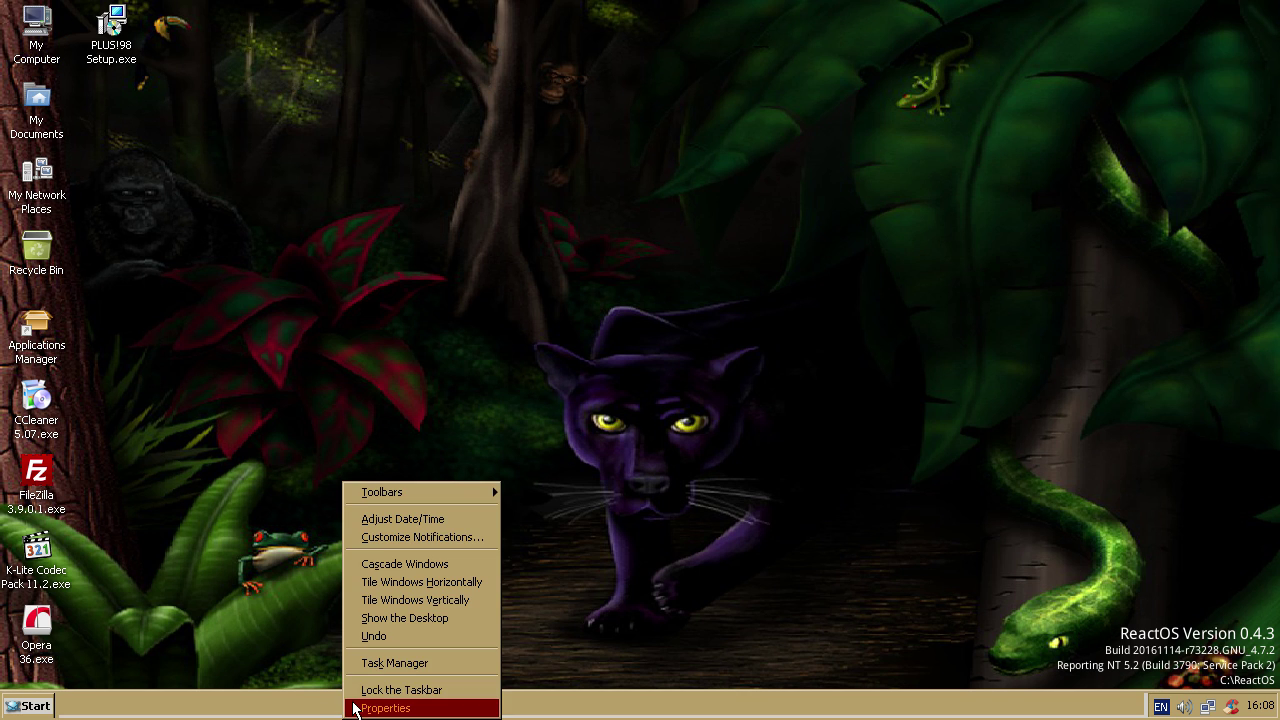
{"action": "left_click", "coordinate": [380, 708]}
{"action": "left_click_drag", "start_coordinate": [164, 430], "coordinate": [508, 112]}
{"action": "left_click", "coordinate": [444, 235]}
{"action": "left_click", "coordinate": [445, 257]}
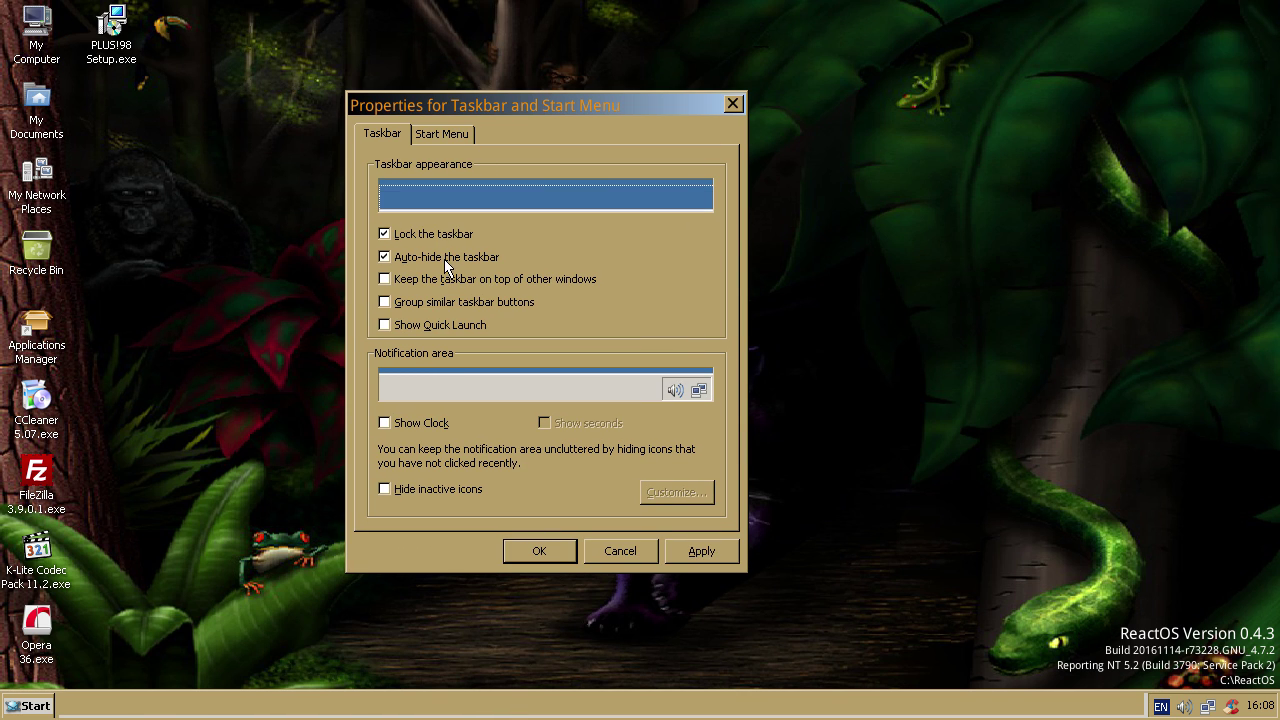
{"action": "left_click", "coordinate": [450, 325]}
{"action": "left_click", "coordinate": [440, 257]}
{"action": "left_click", "coordinate": [436, 234]}
{"action": "left_click", "coordinate": [436, 325]}
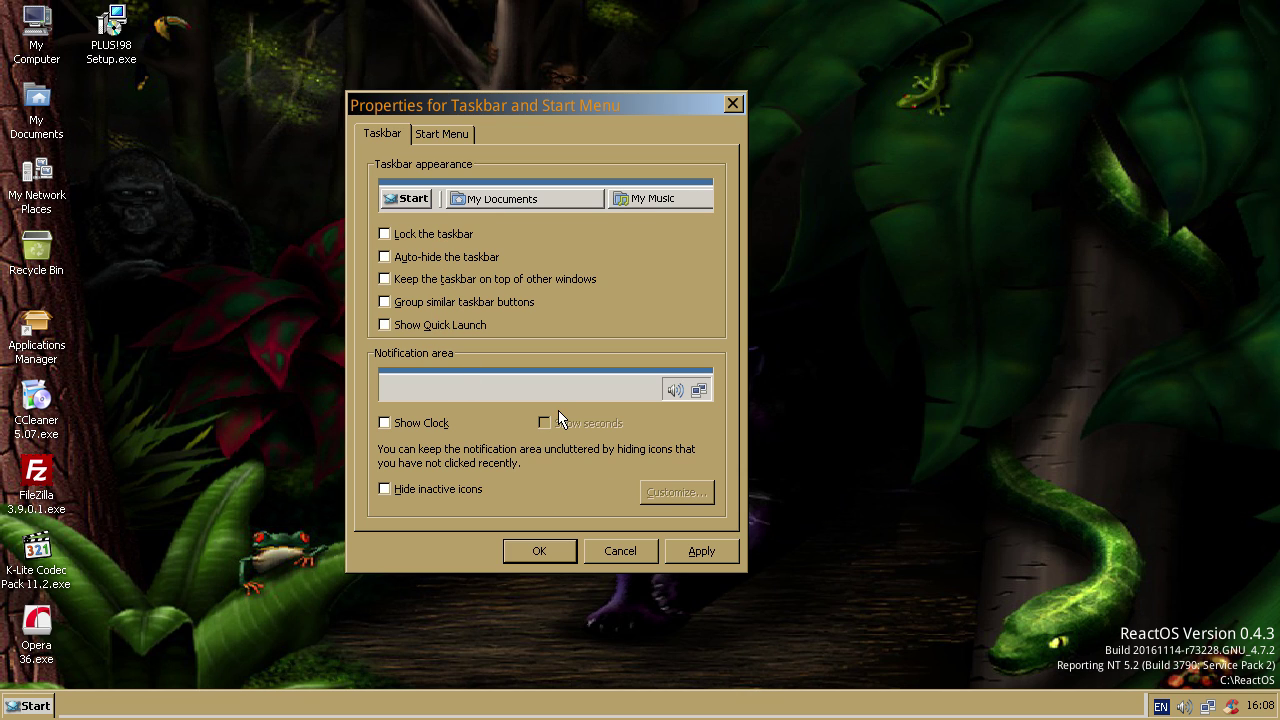
{"action": "left_click", "coordinate": [428, 424]}
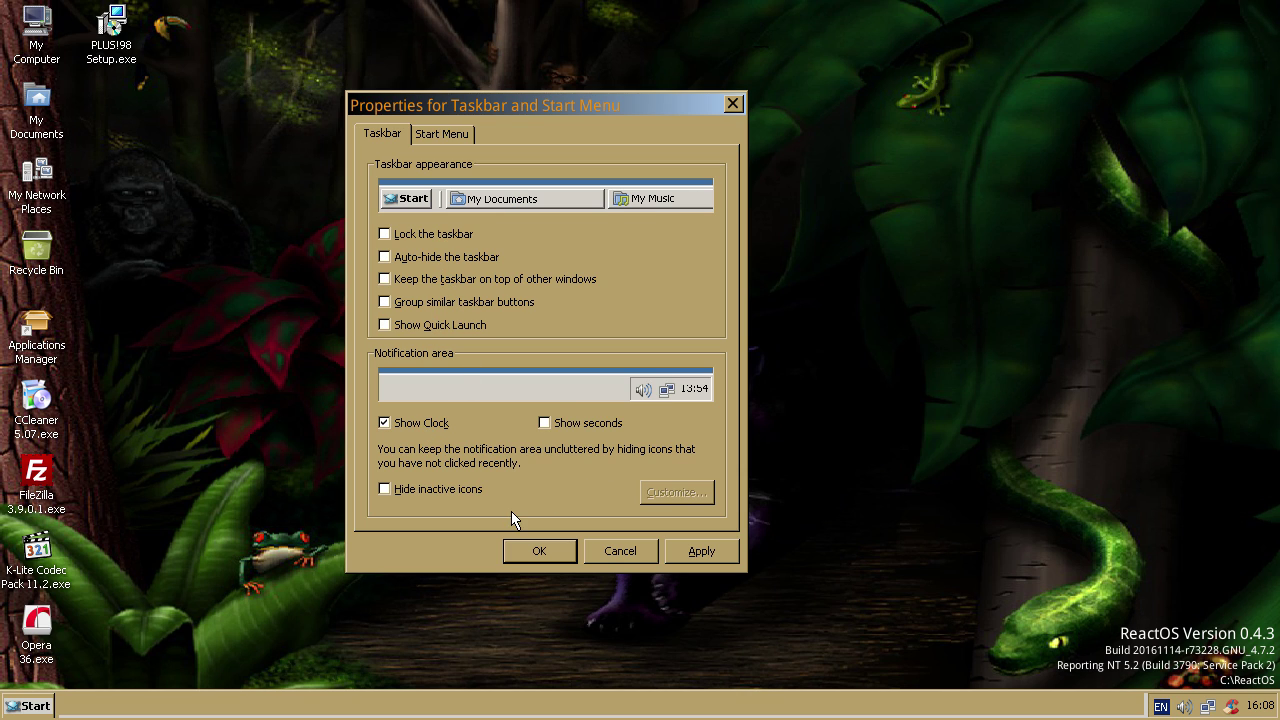
{"action": "left_click", "coordinate": [619, 551]}
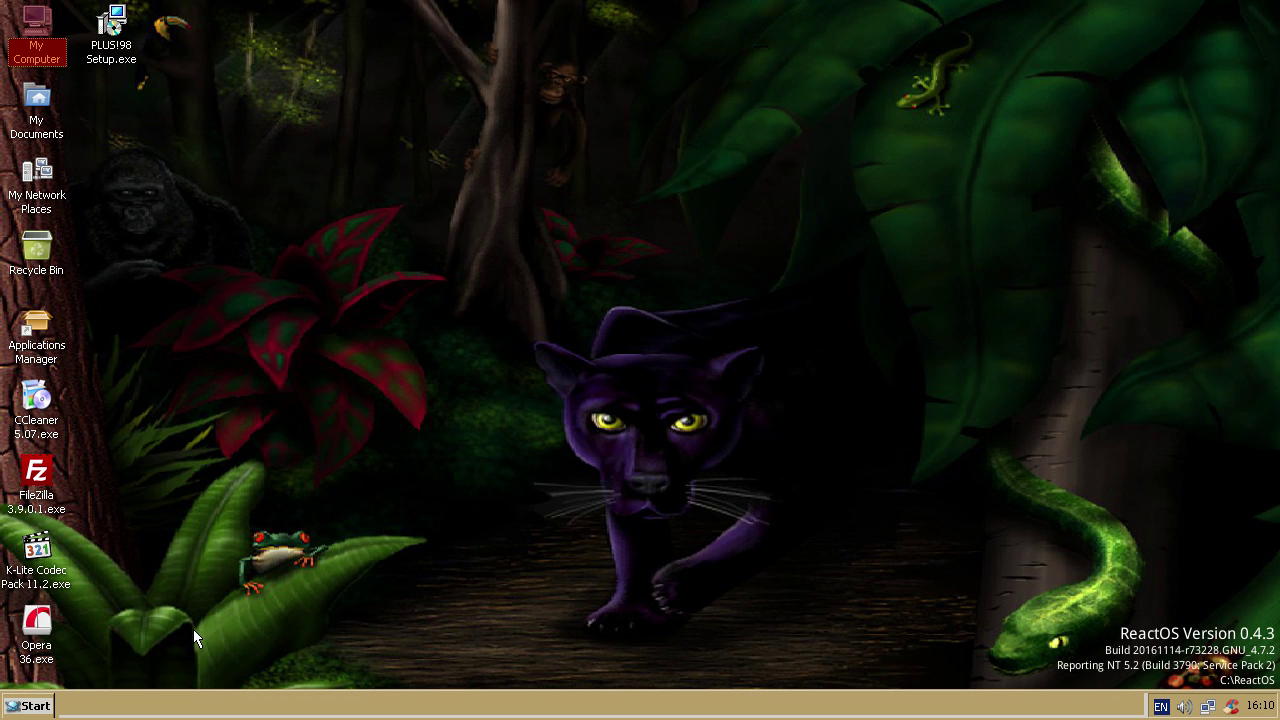
Begin shutting down the ReactOS system.
{"action": "left_click", "coordinate": [37, 705]}
{"action": "left_click", "coordinate": [80, 680]}
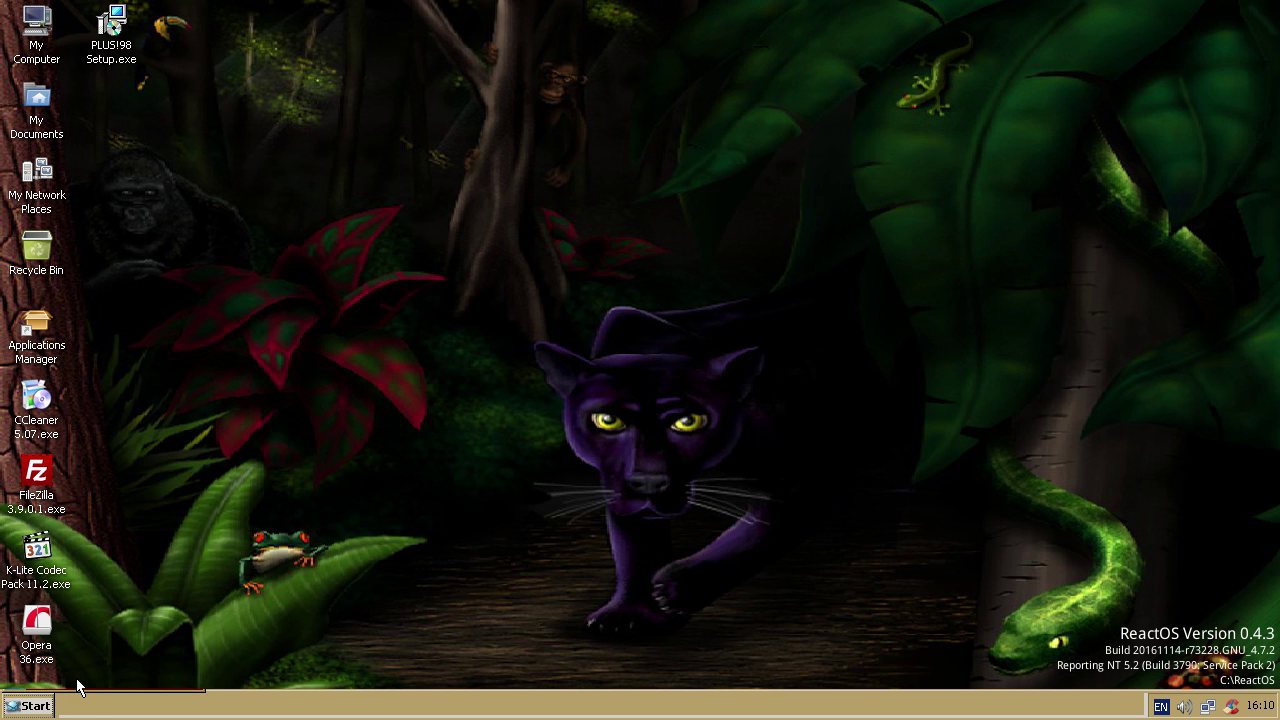